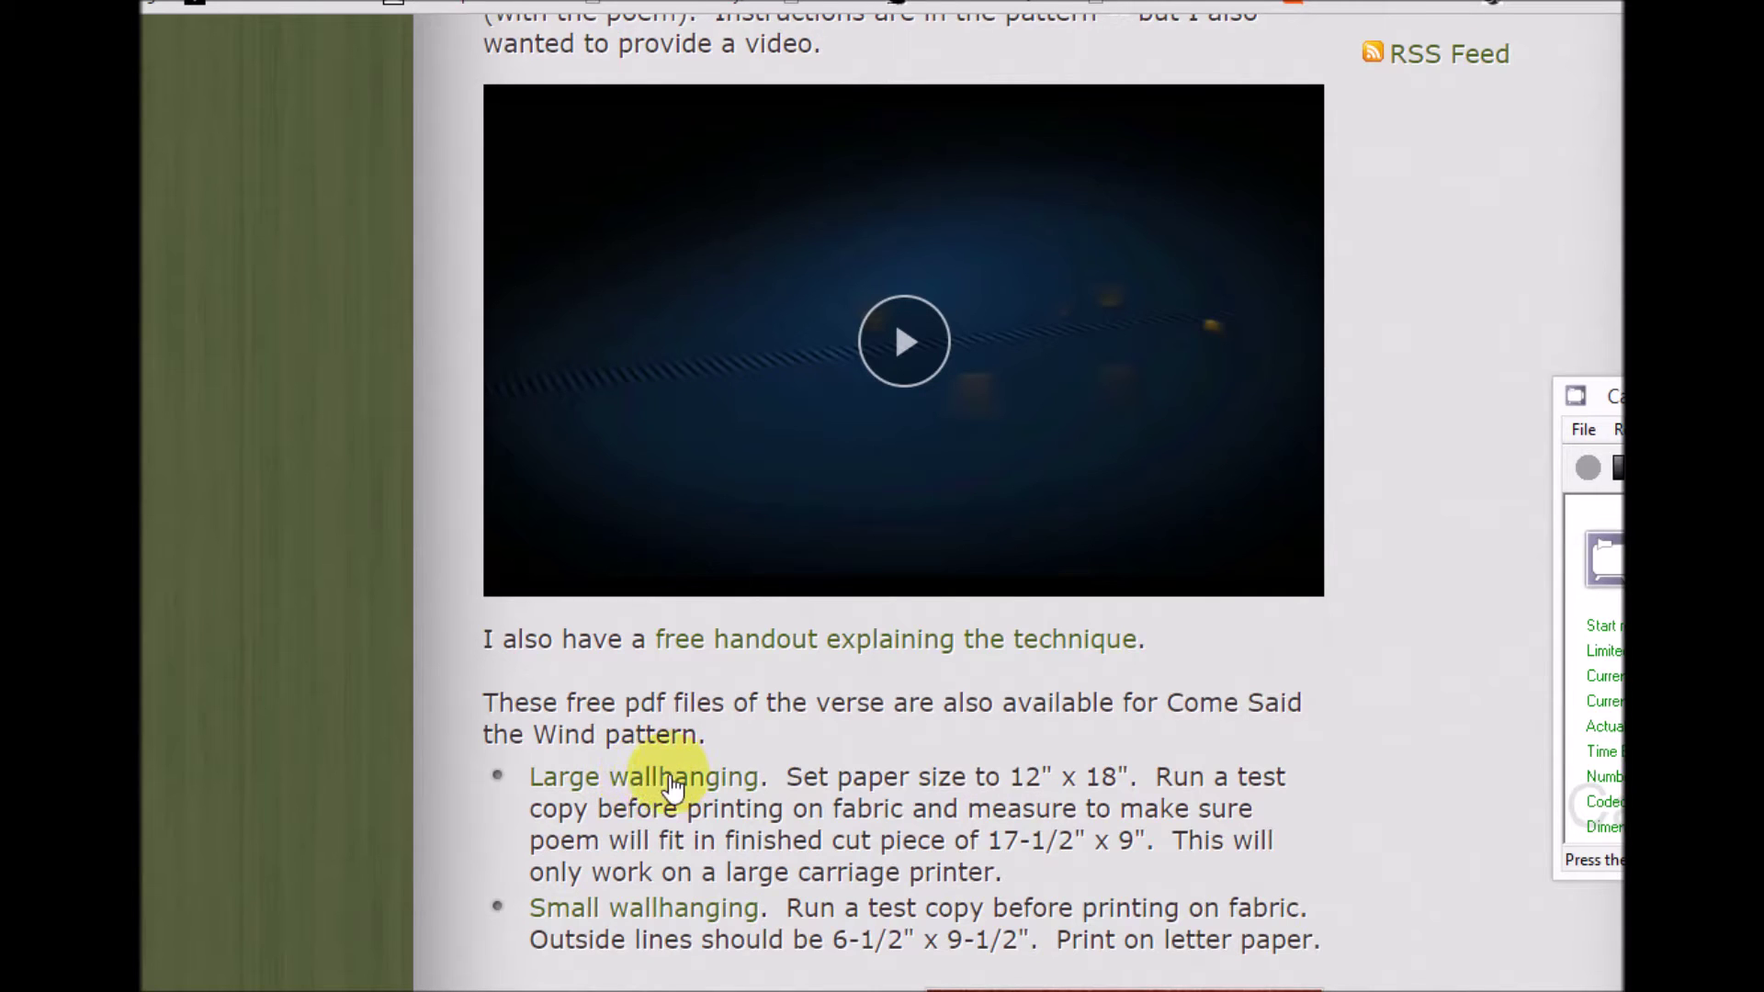
Open the Large wallhanging verse PDF and save it to Downloads as come_said_the_wind_printed_poem_for_9_x_17_without_lines.pdf
{"action": "left_click", "coordinate": [659, 785]}
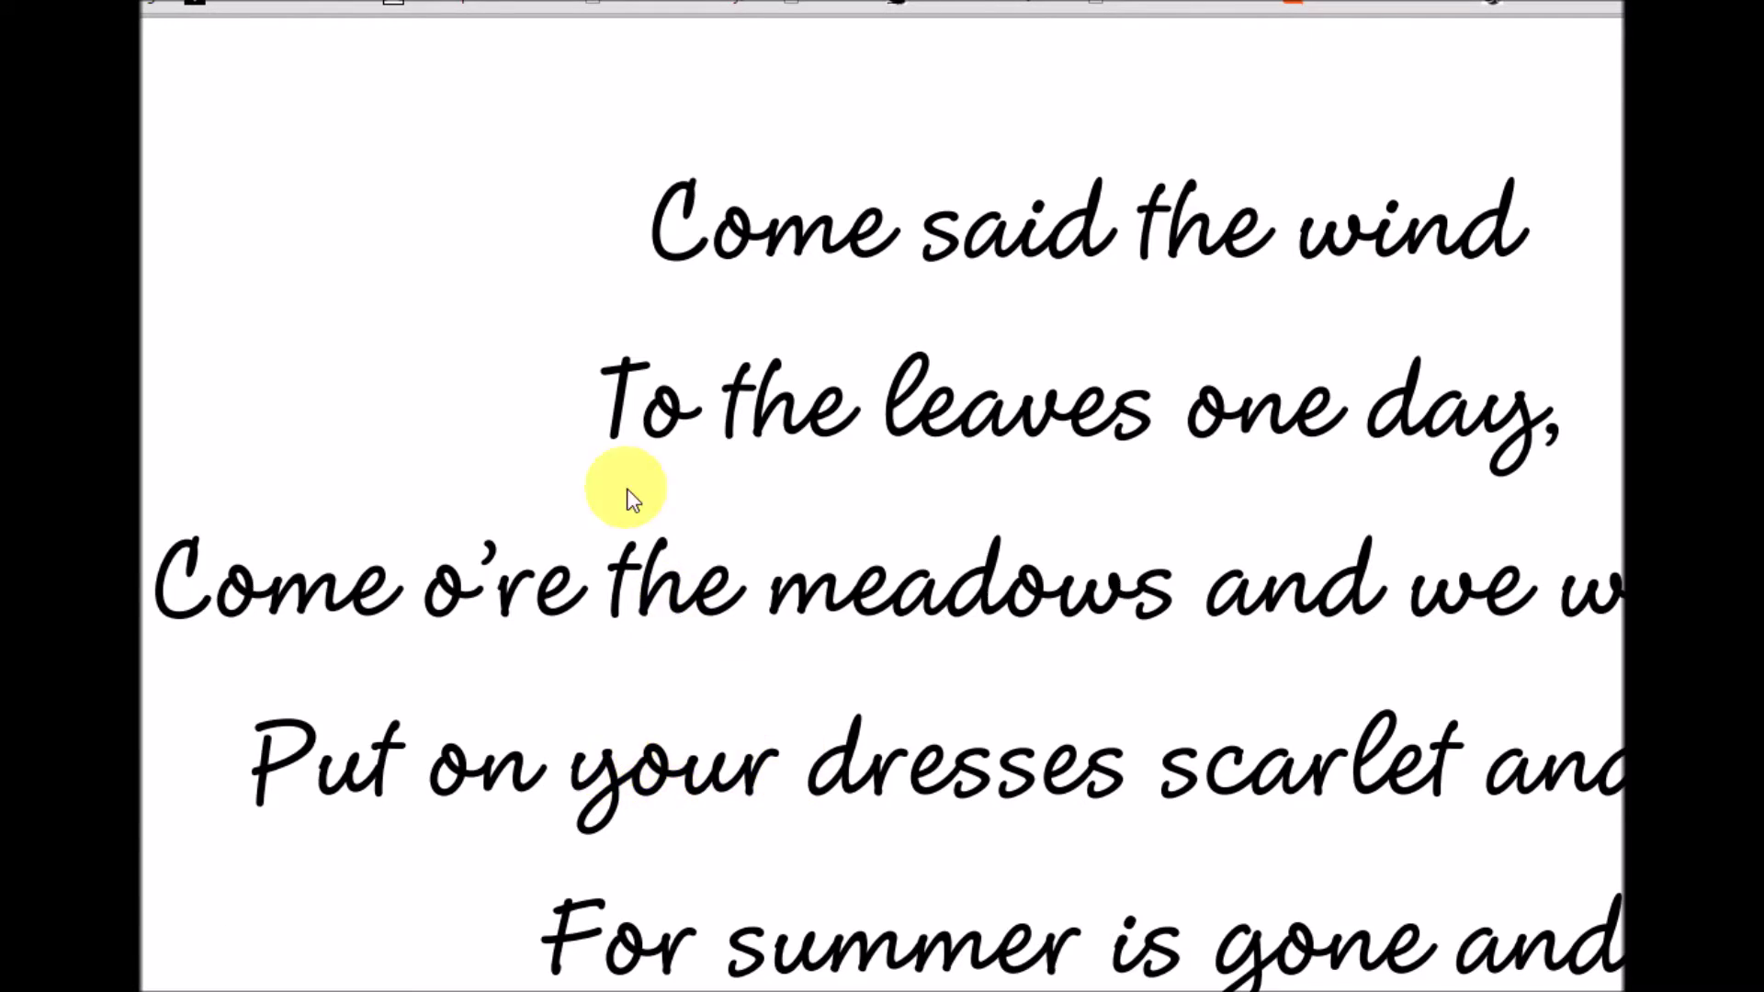
{"action": "right_click", "coordinate": [455, 204]}
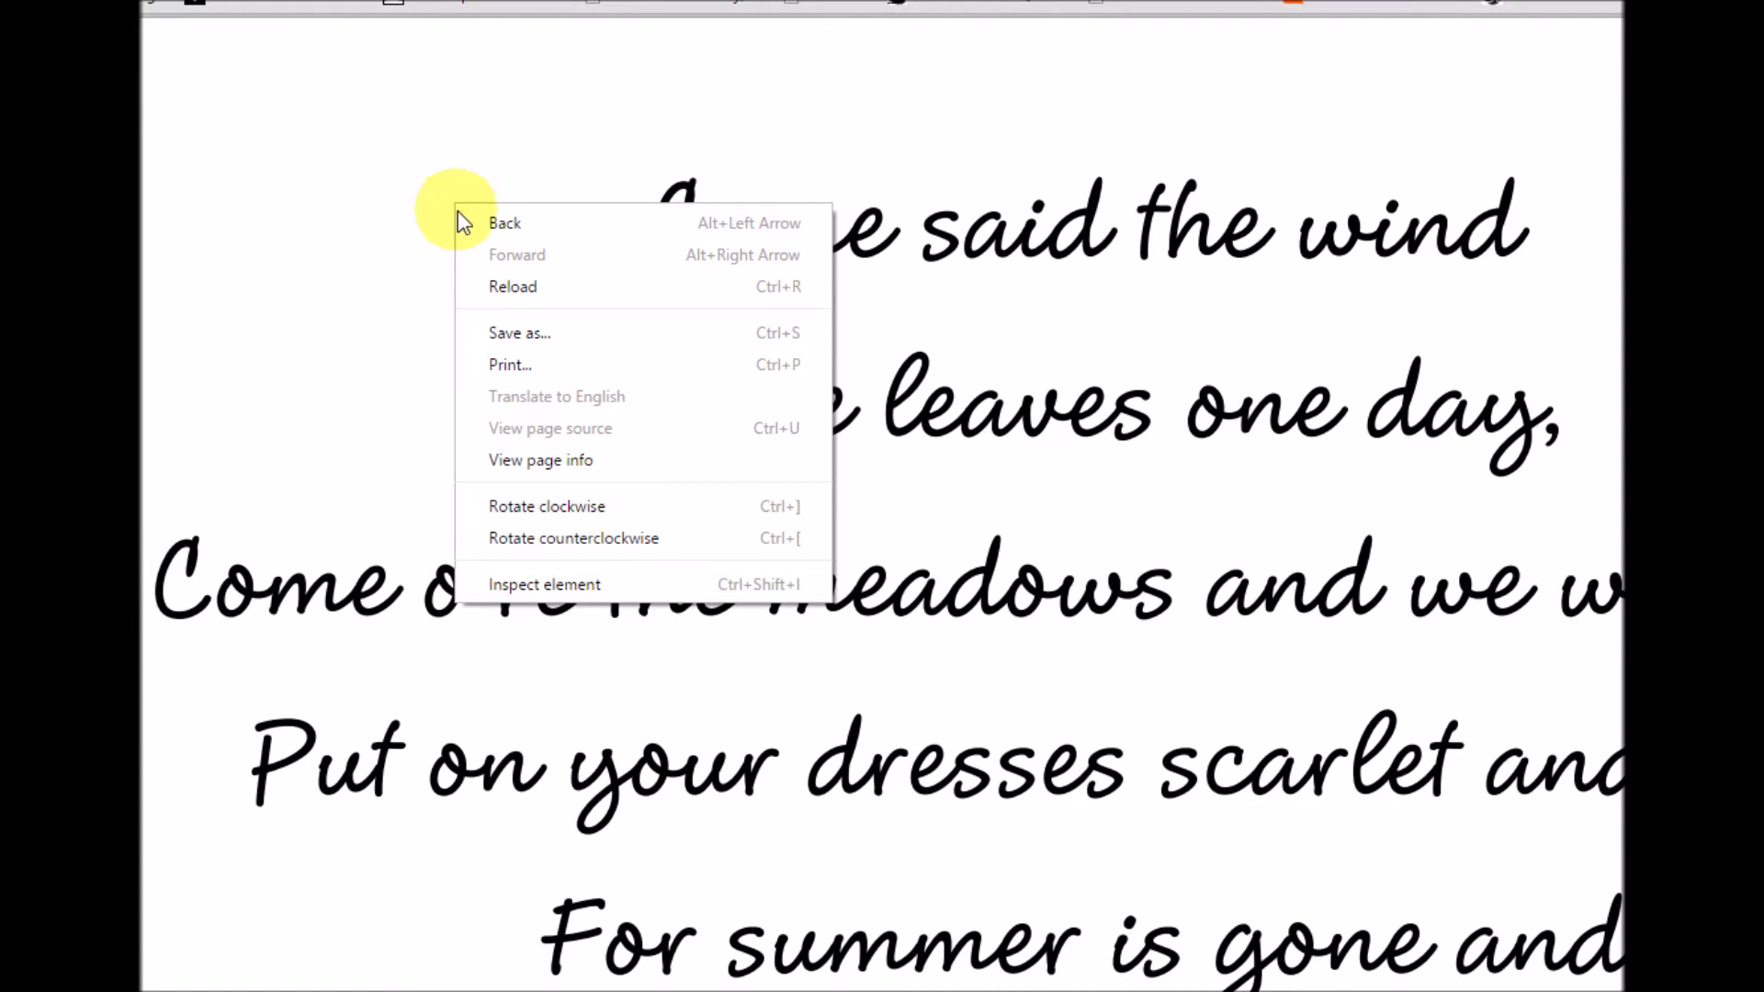
{"action": "left_click", "coordinate": [520, 338]}
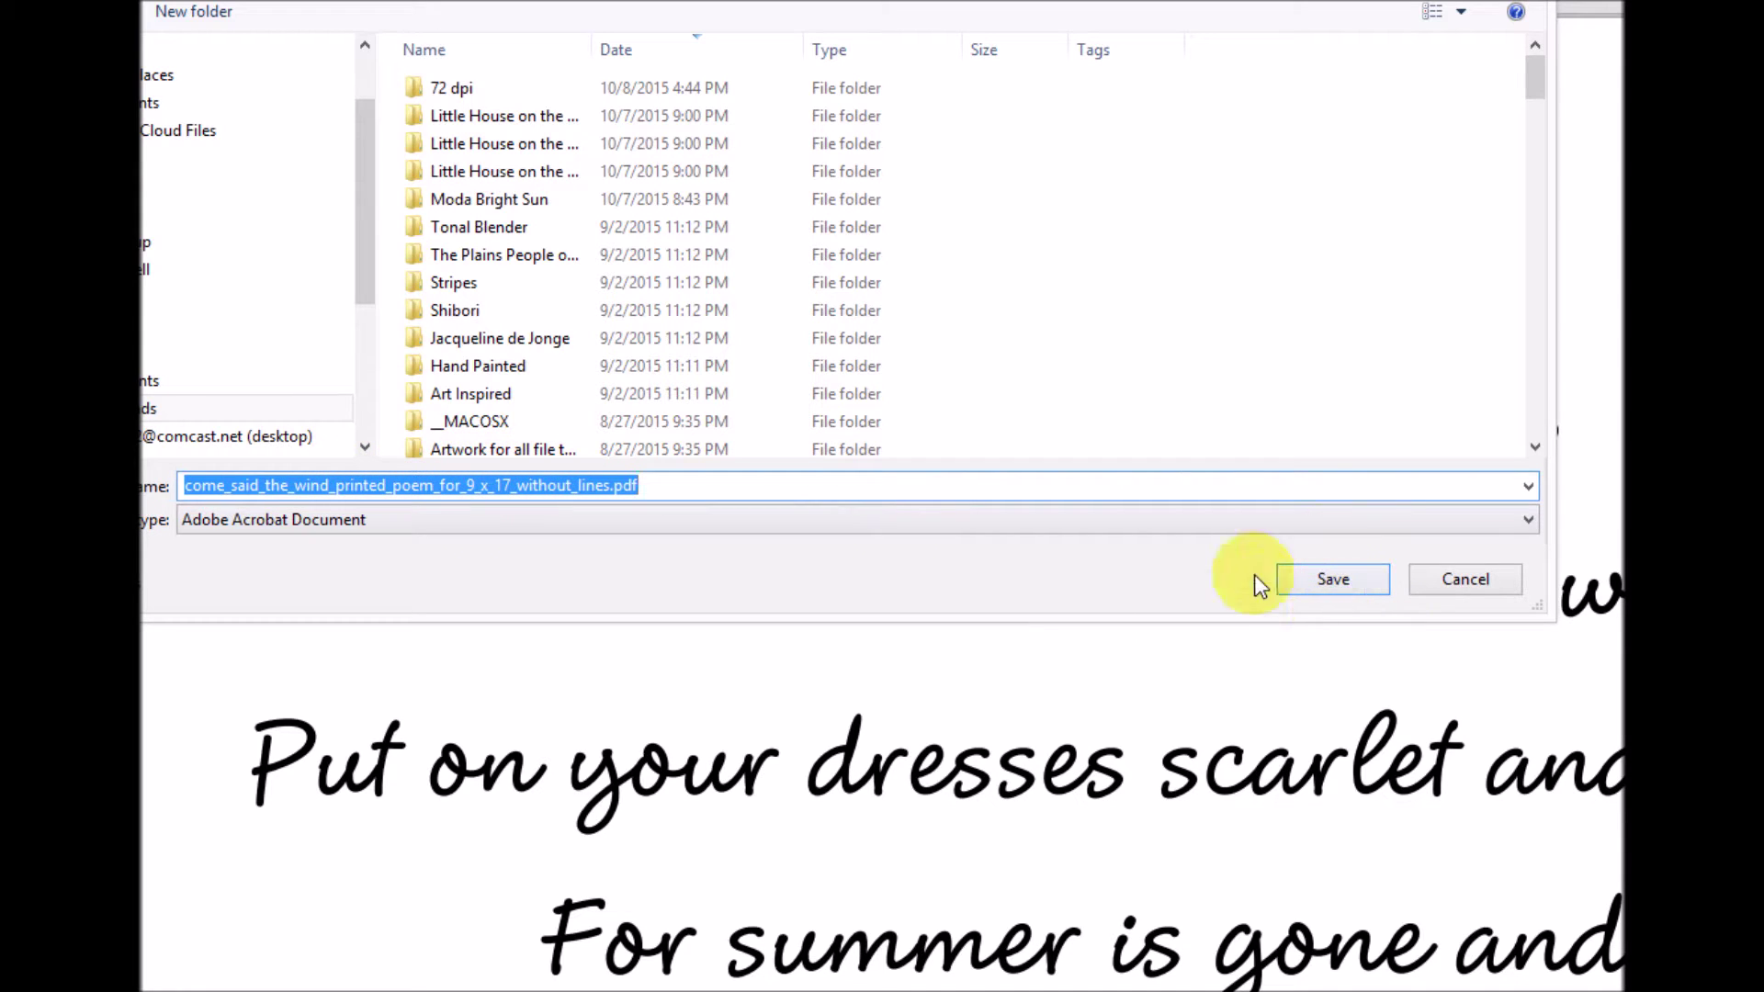
{"action": "left_click", "coordinate": [1332, 581]}
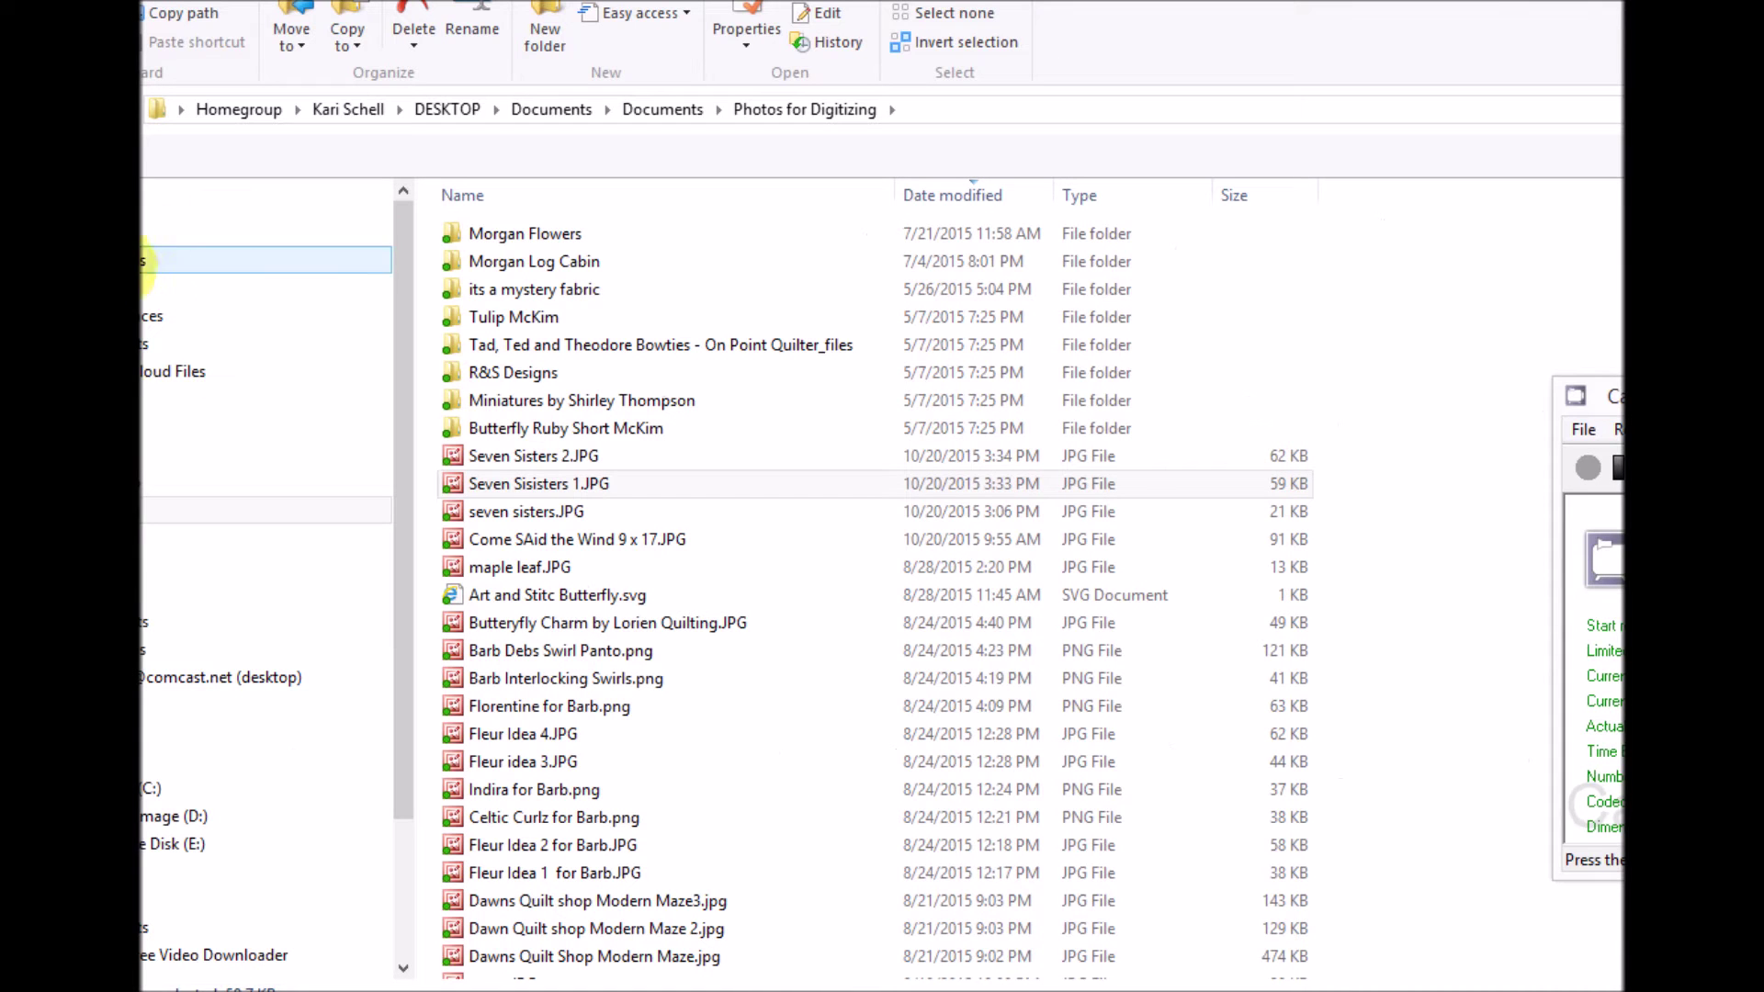
Search the Downloads folder for the saved poem PDF and open it
{"action": "left_click", "coordinate": [147, 261]}
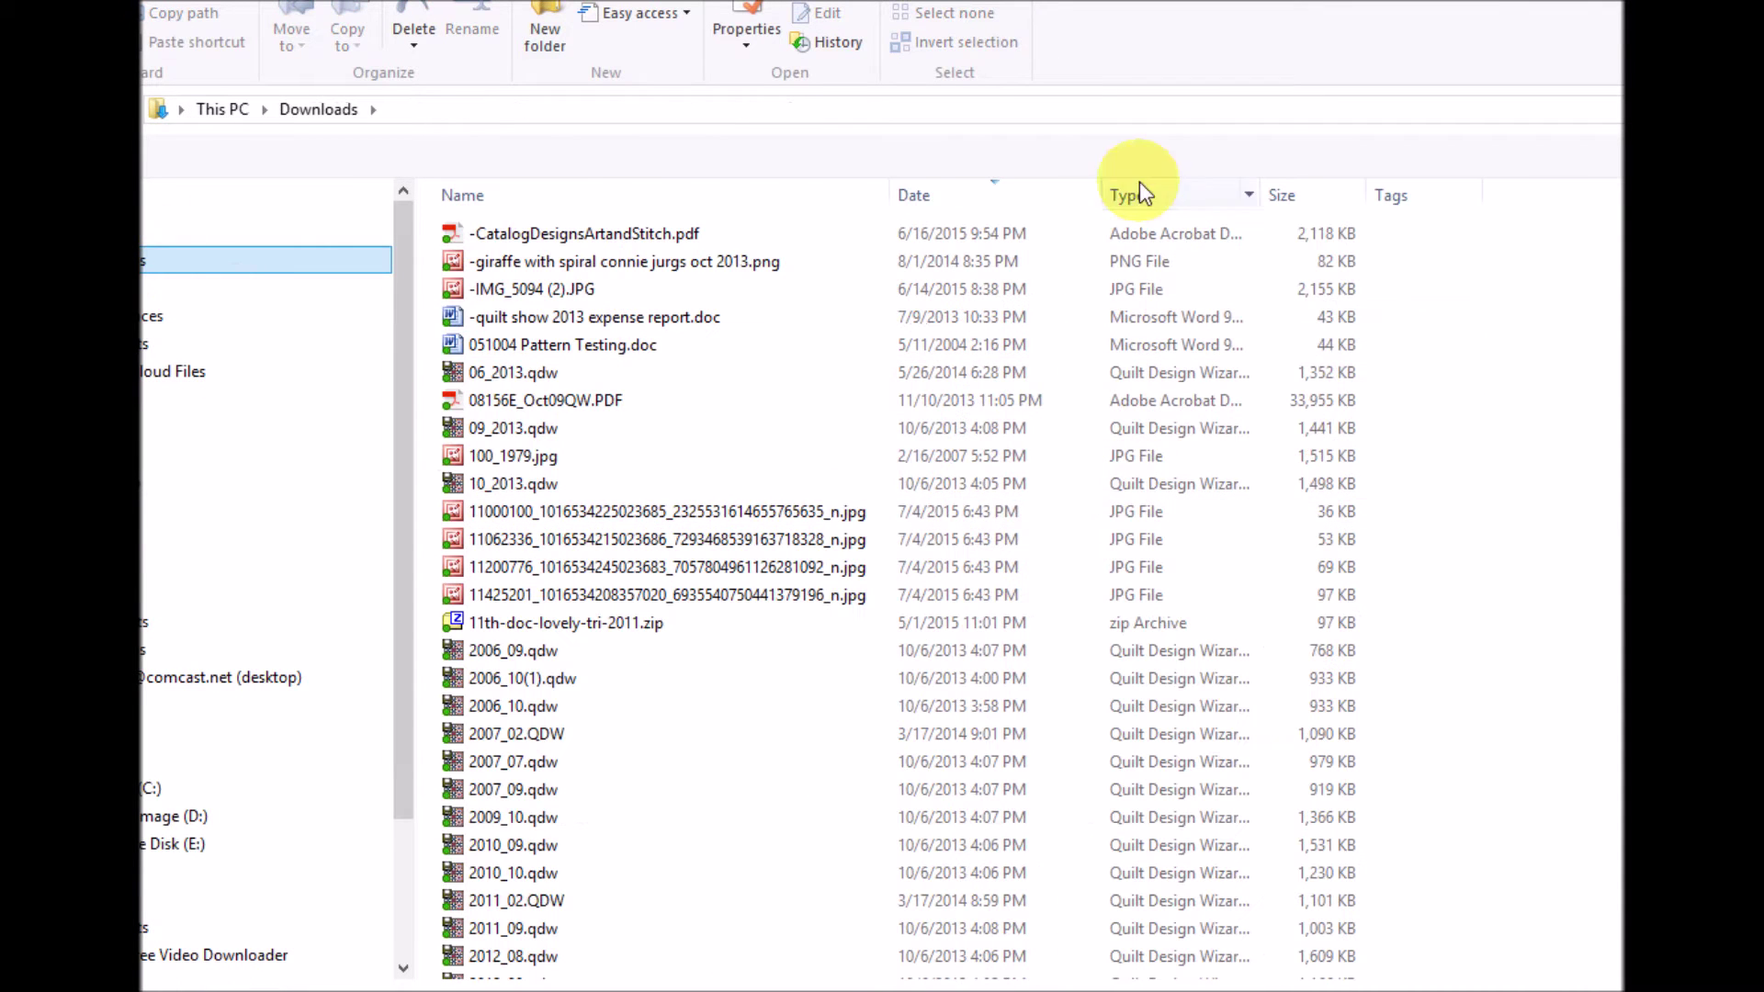
{"action": "left_click", "coordinate": [913, 189]}
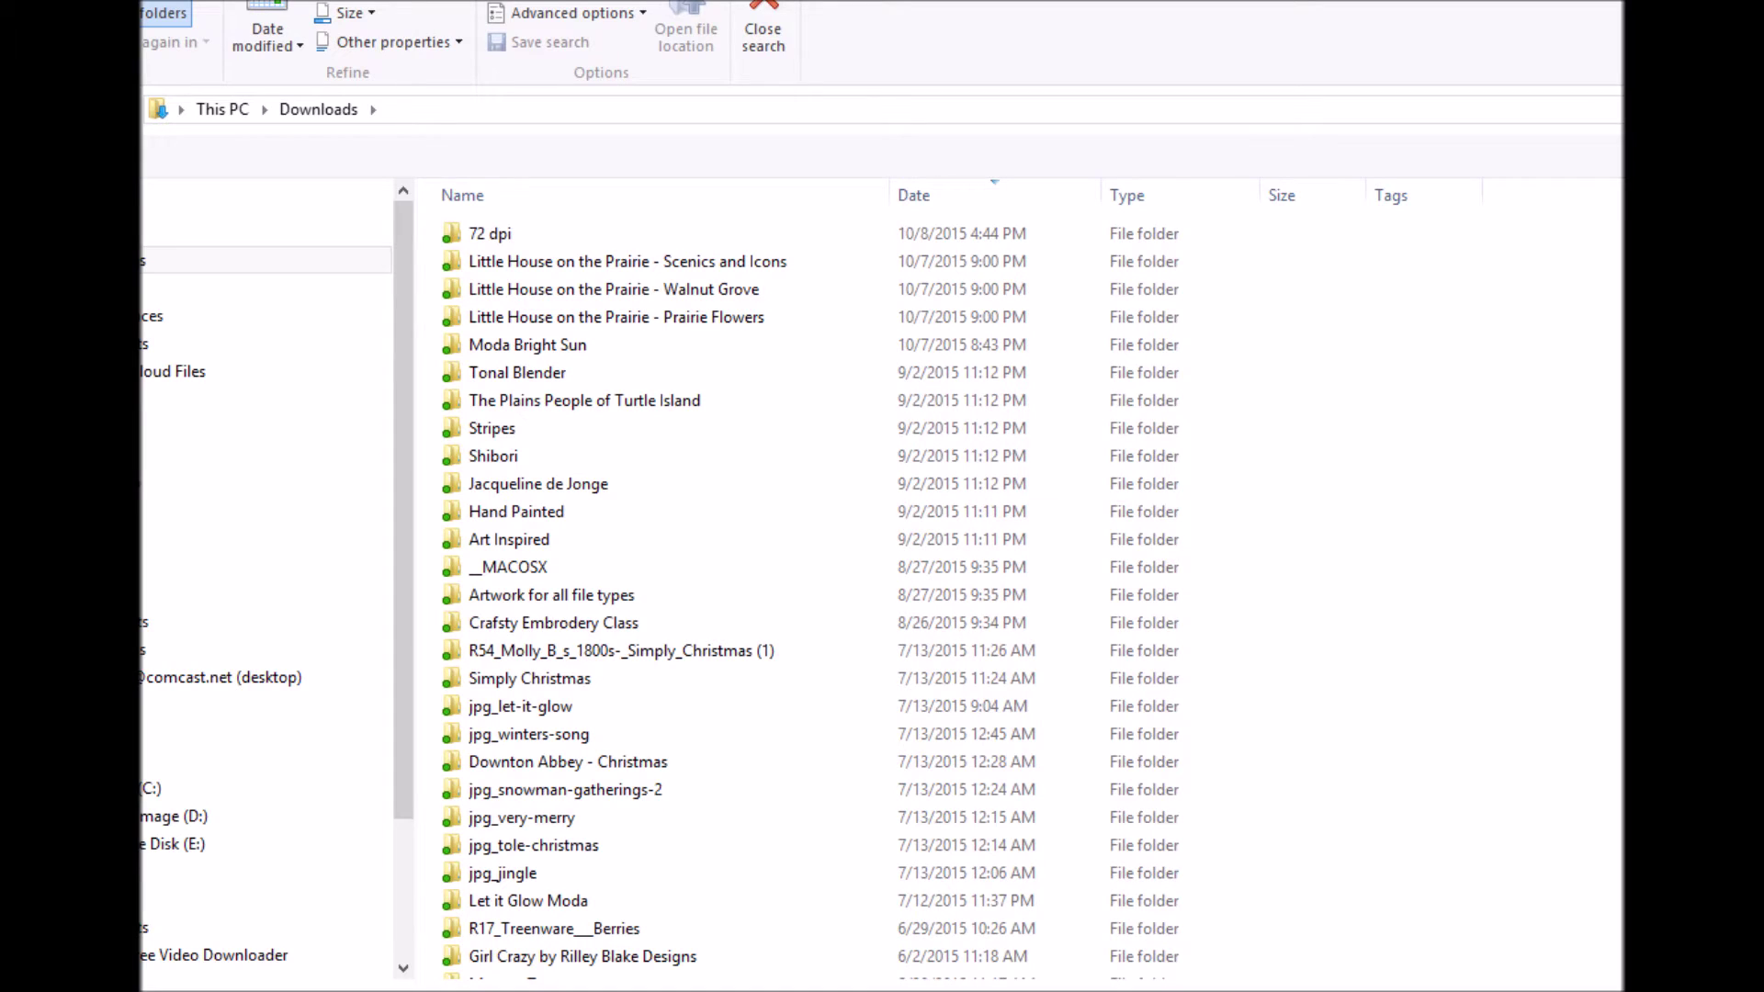
{"action": "key", "text": "Return"}
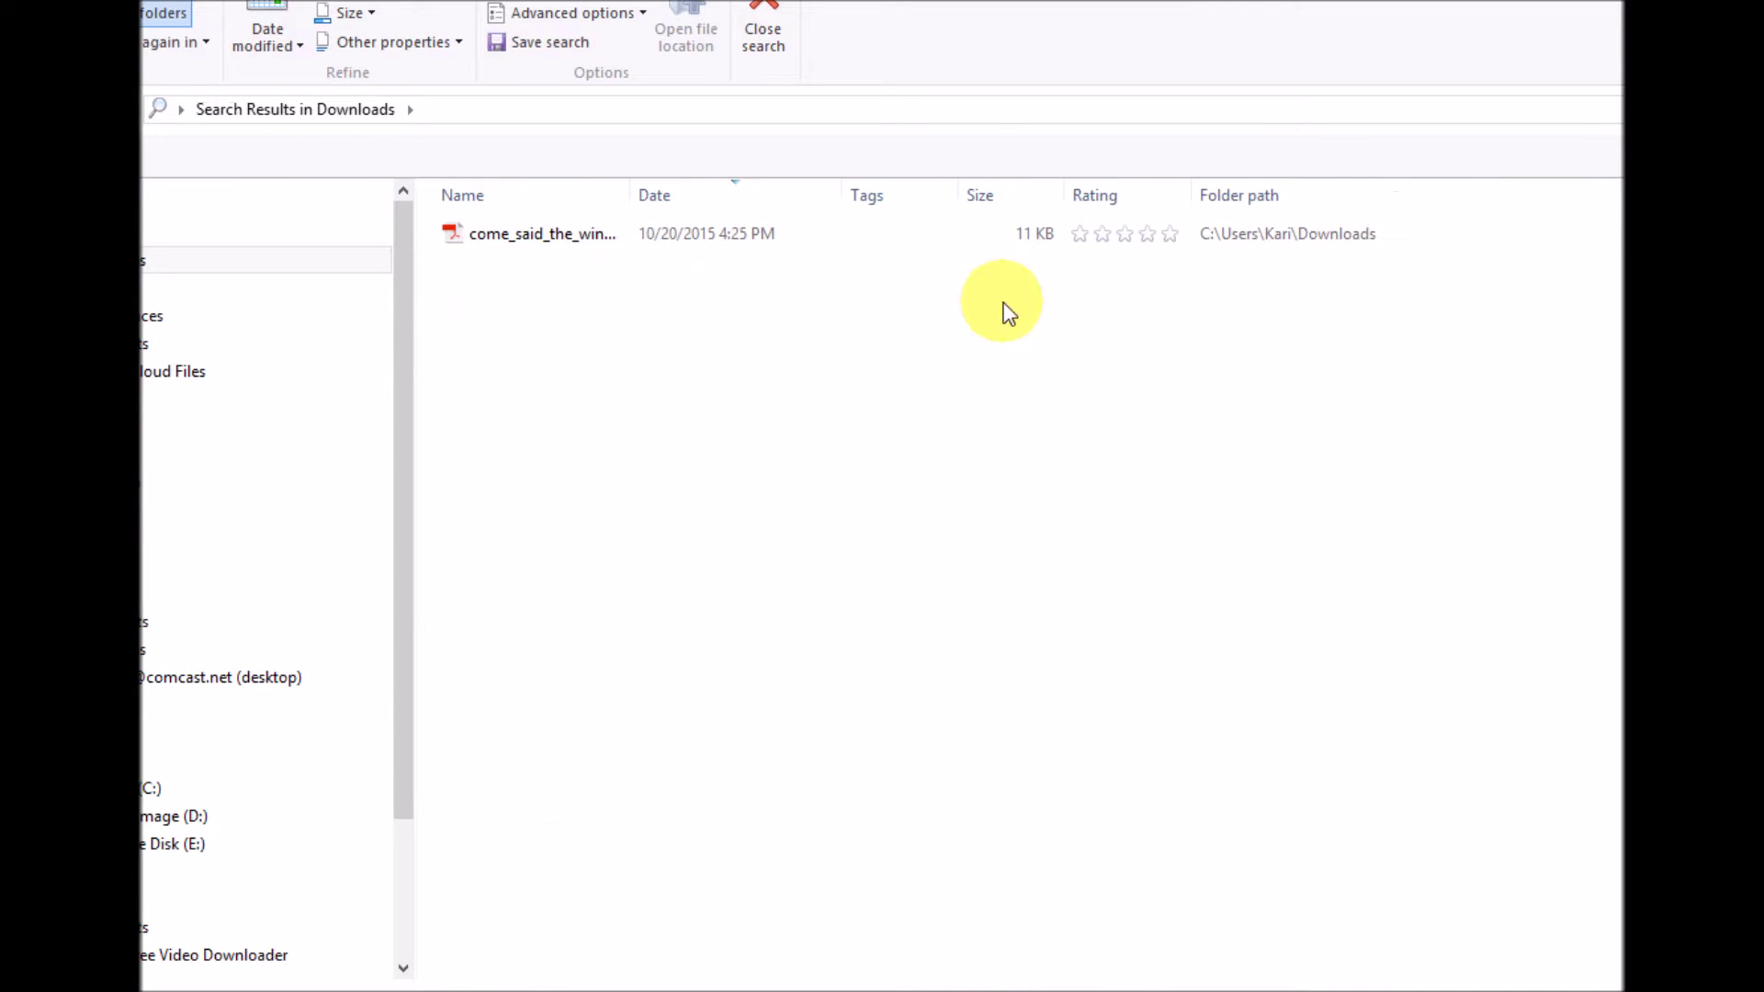
{"action": "left_click", "coordinate": [544, 235]}
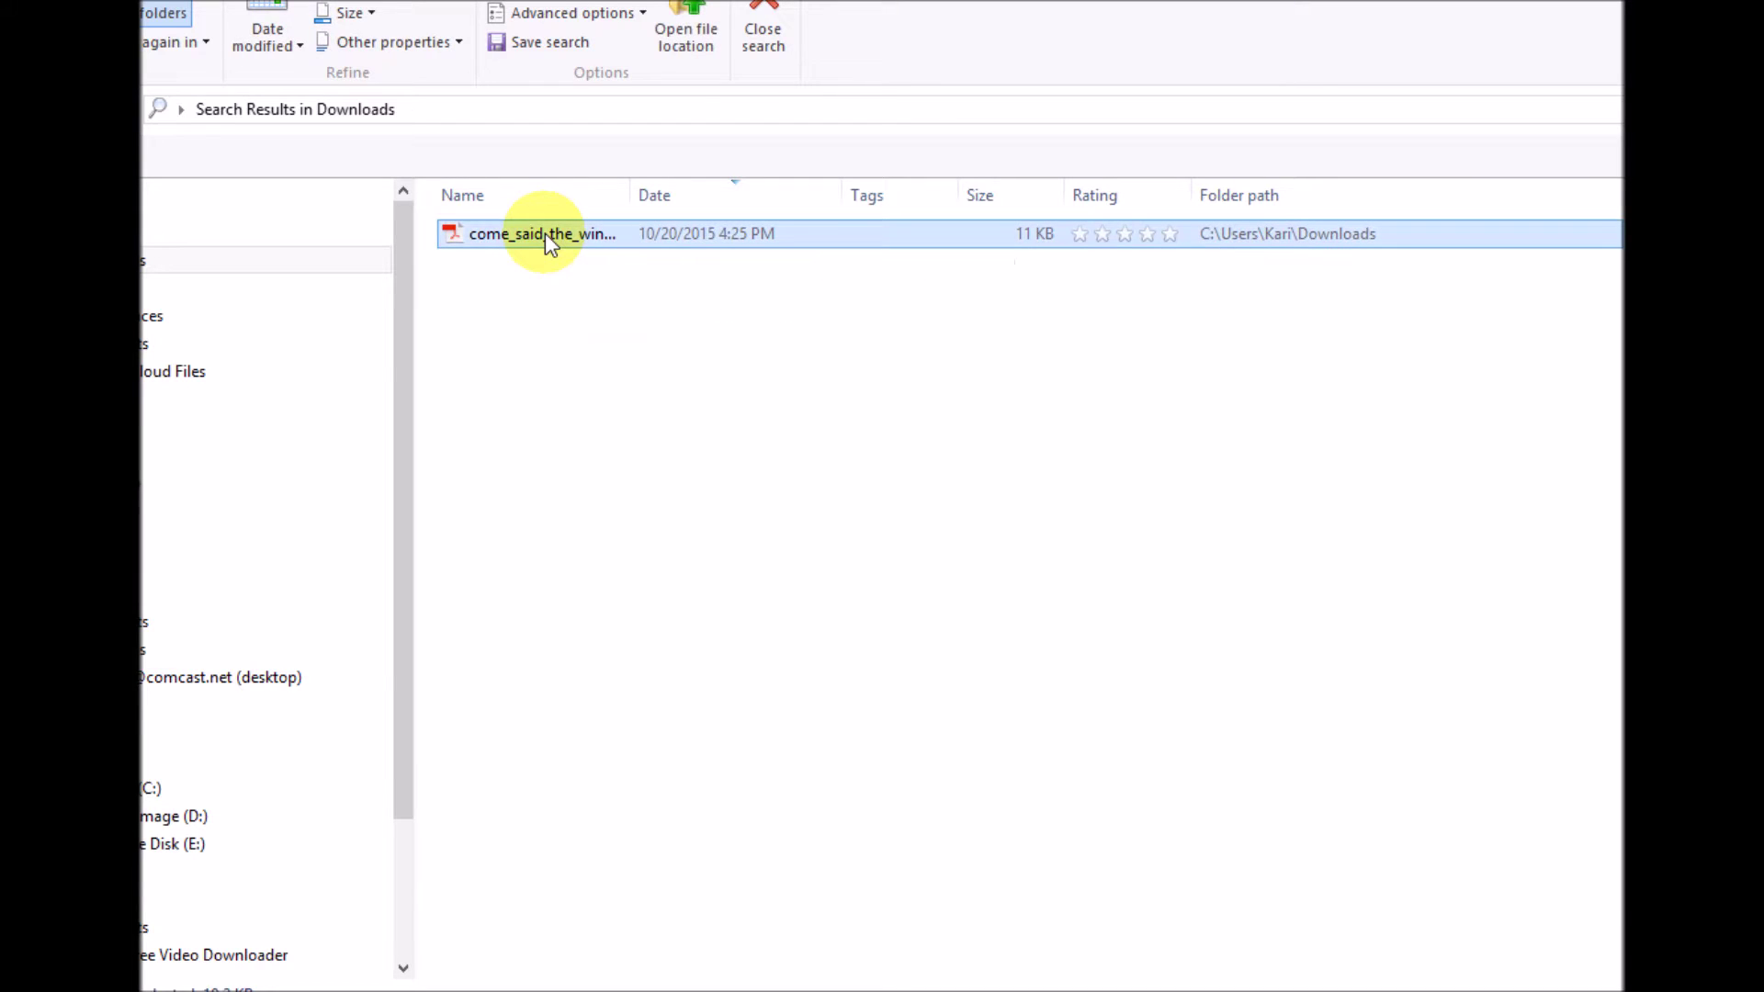
{"action": "double_click", "coordinate": [544, 233]}
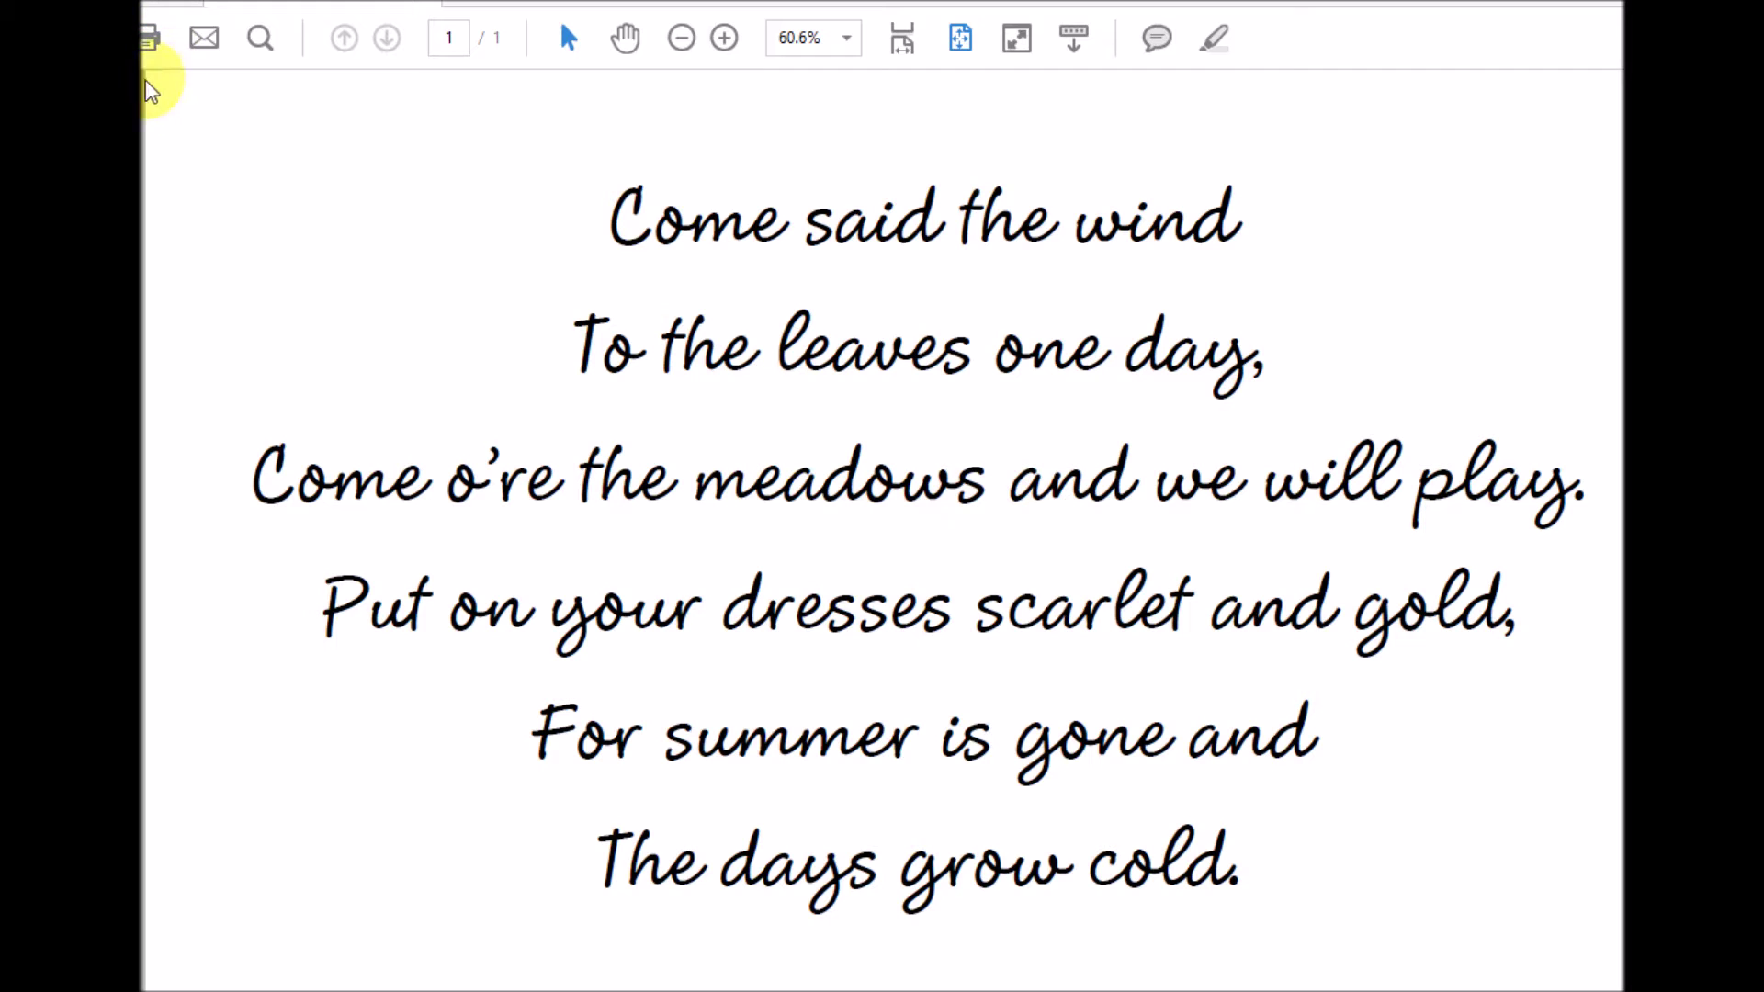
Switch to the Snipping Tool and capture the whole poem page shown in the PDF viewer
{"action": "left_click", "coordinate": [419, 991]}
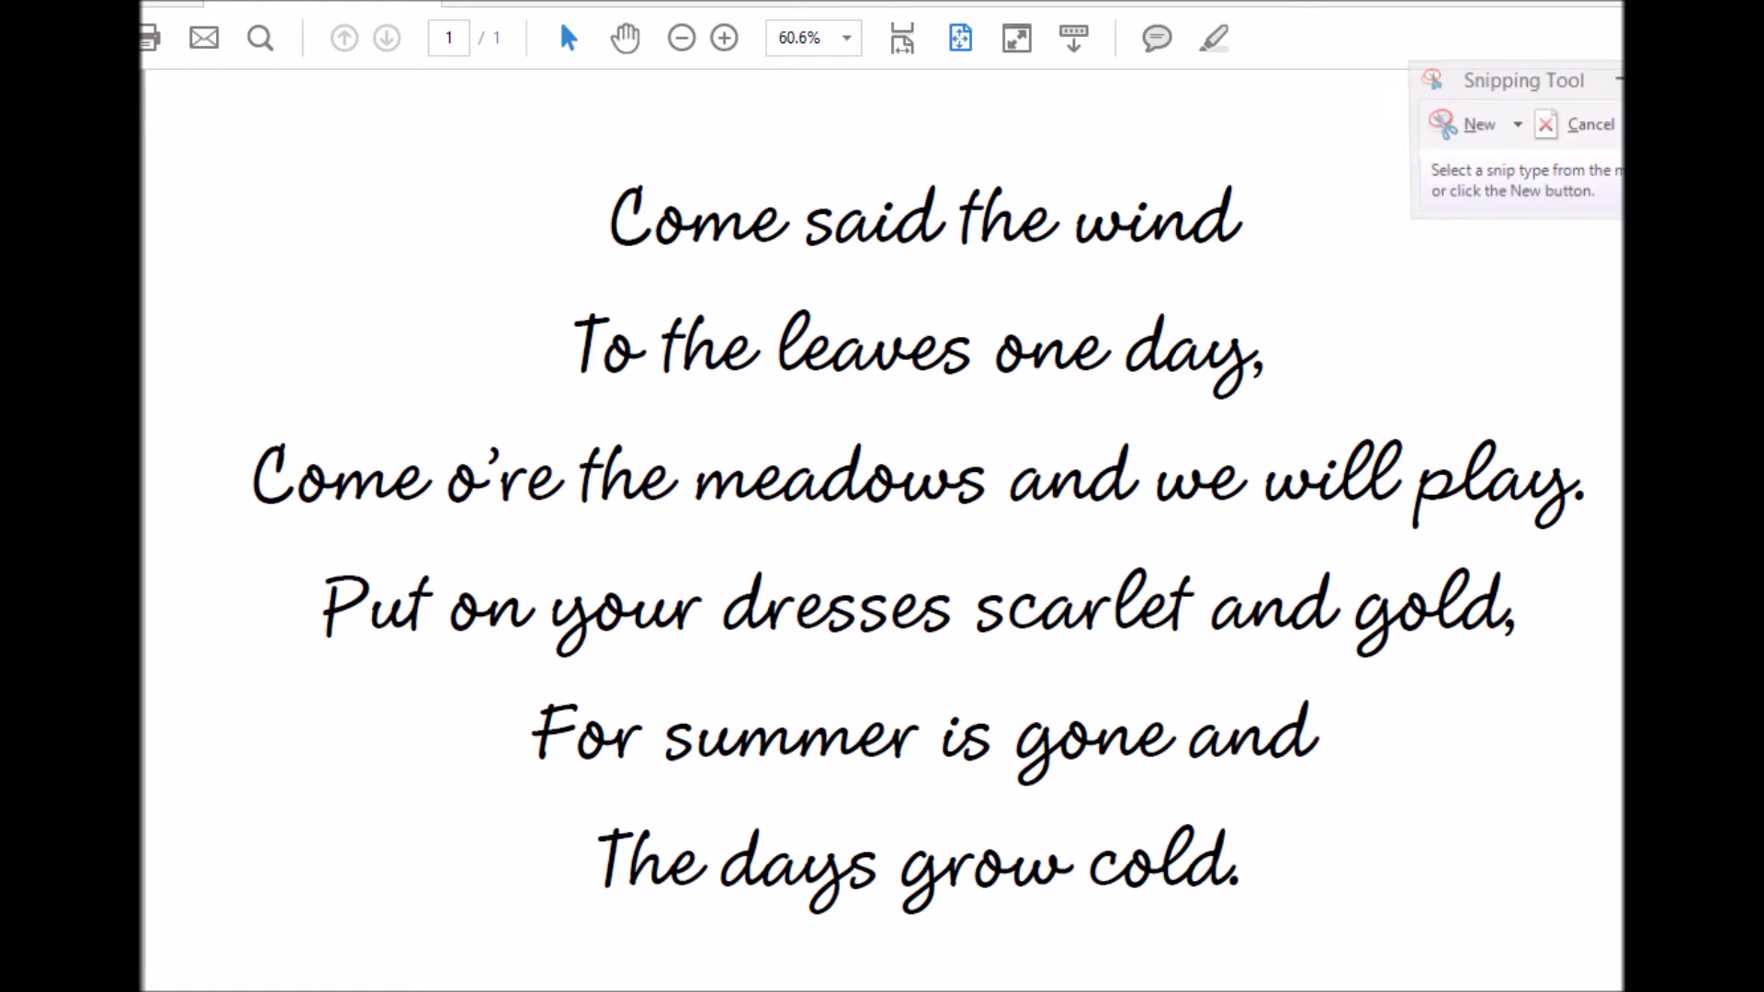
{"action": "left_click", "coordinate": [1475, 125]}
{"action": "left_click_drag", "start_coordinate": [145, 67], "coordinate": [1619, 991]}
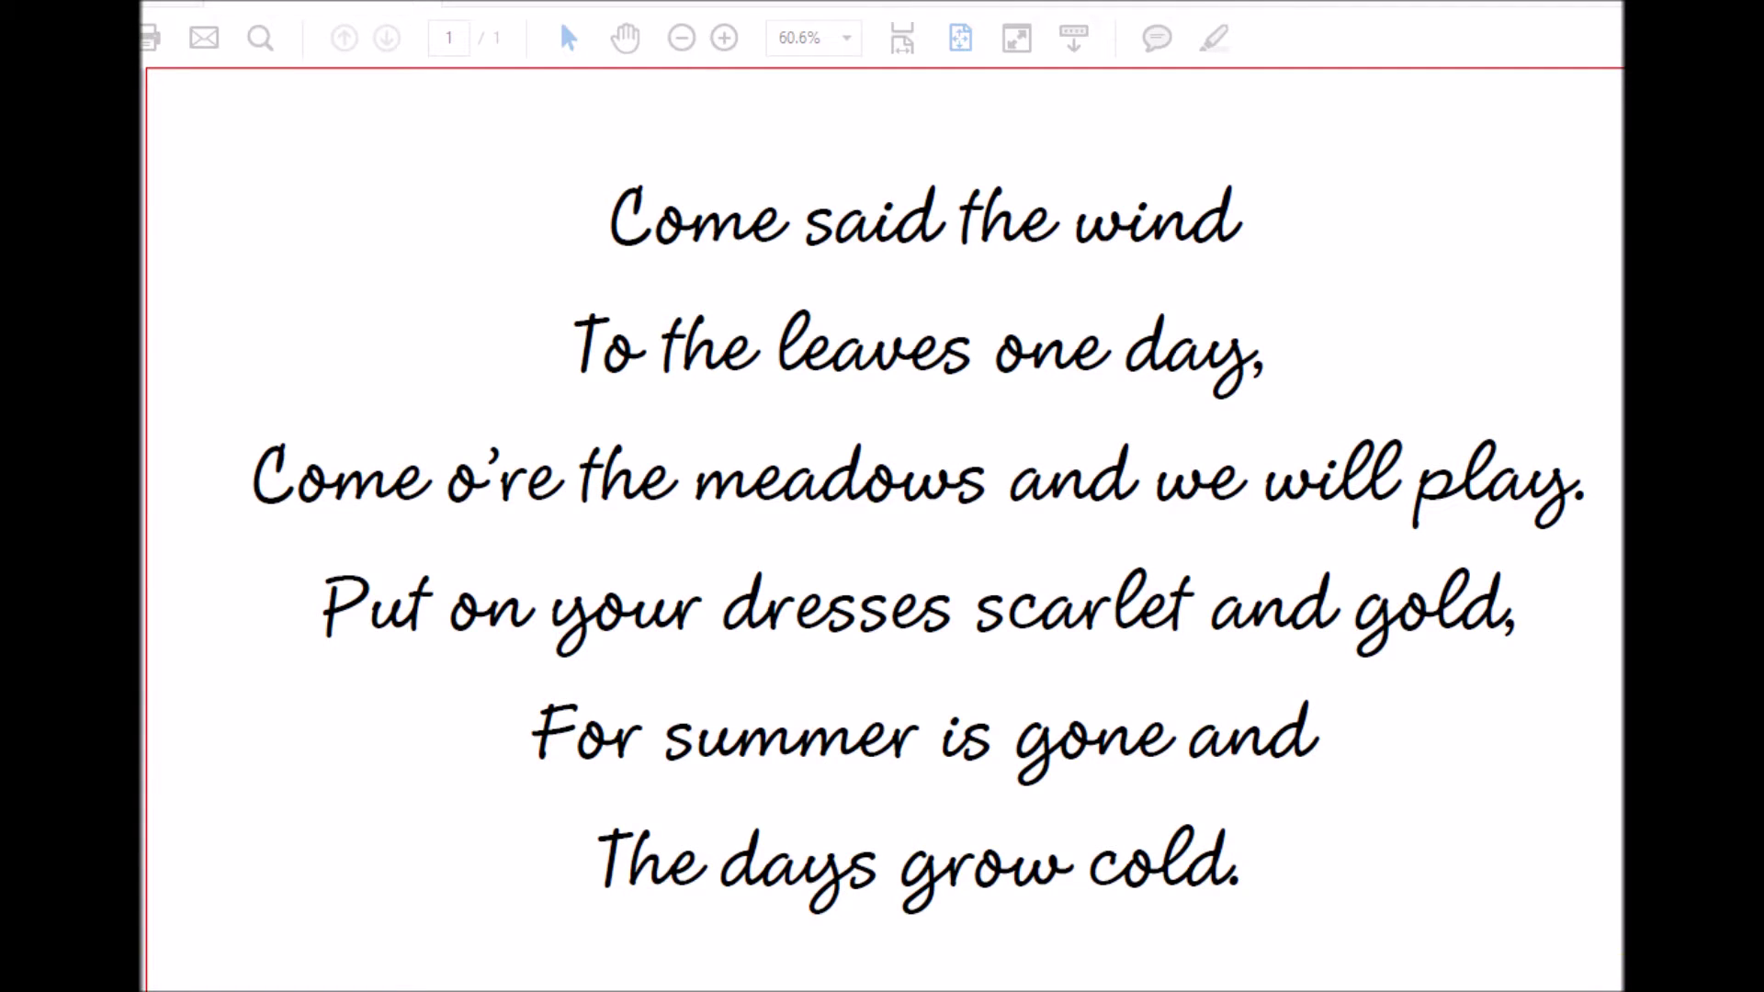
{"action": "left_click_drag", "start_coordinate": [1619, 991], "coordinate": [1619, 991]}
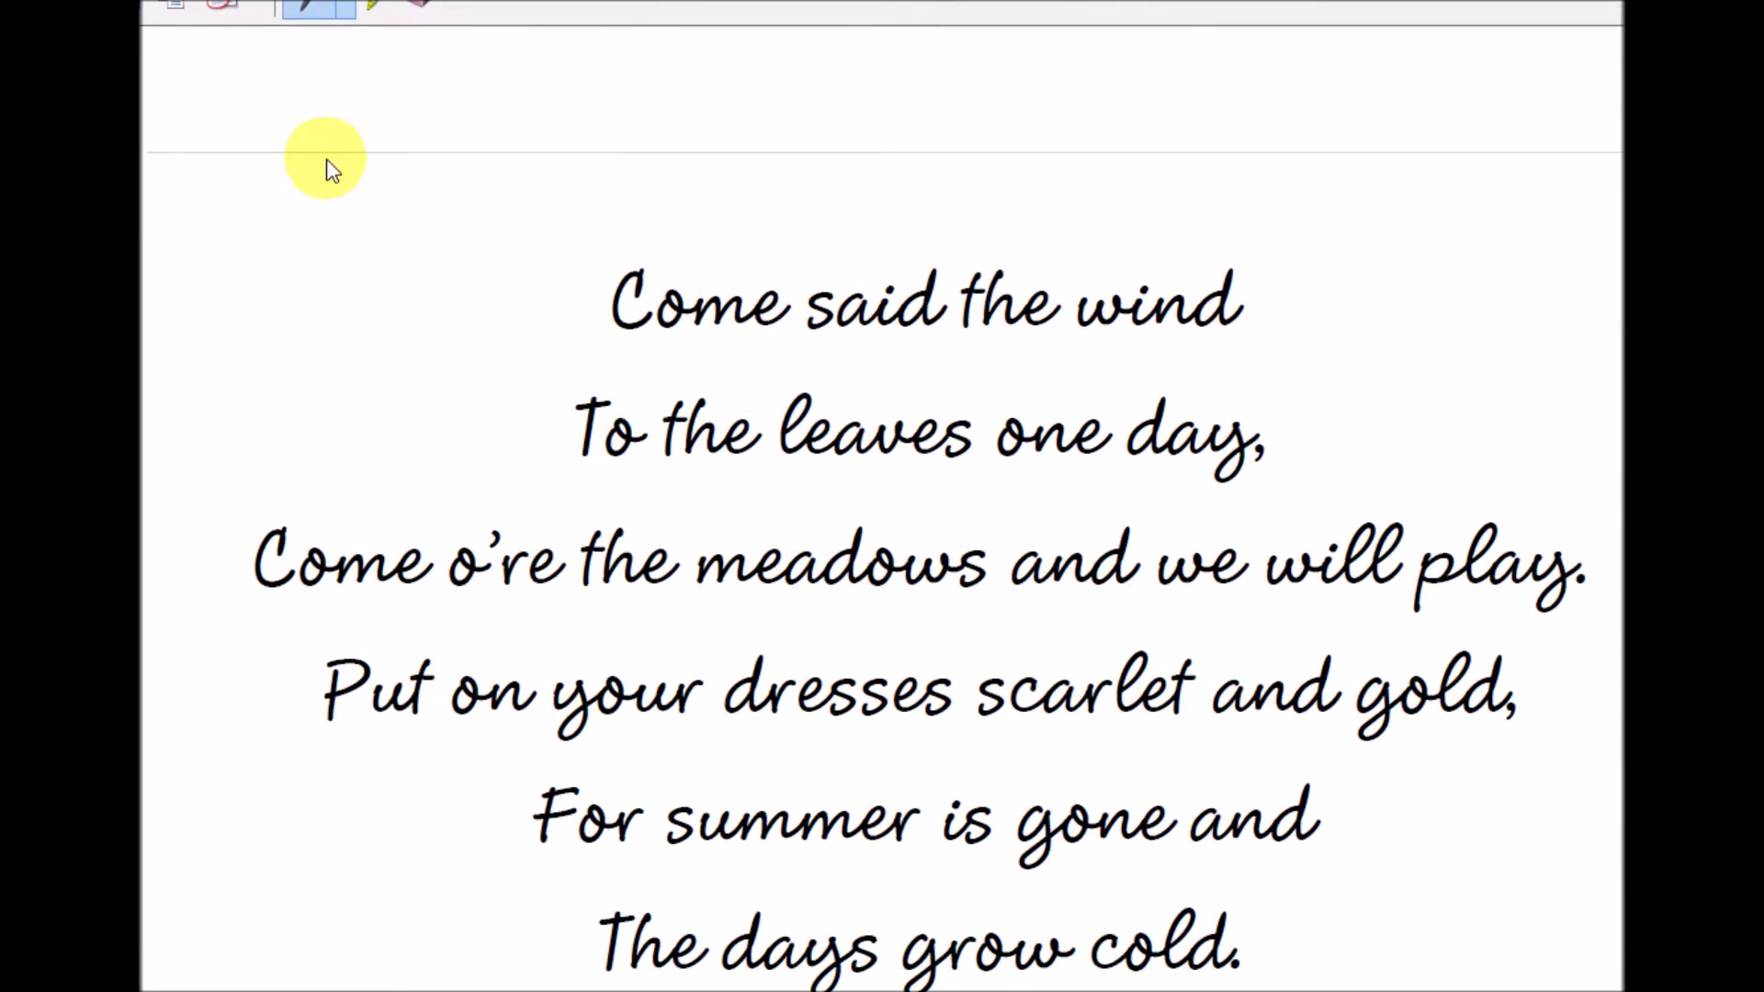
Save the snip as a JPEG named "come said the wind poem 9 x 17" in the Website Development folder
{"action": "left_click", "coordinate": [142, 2]}
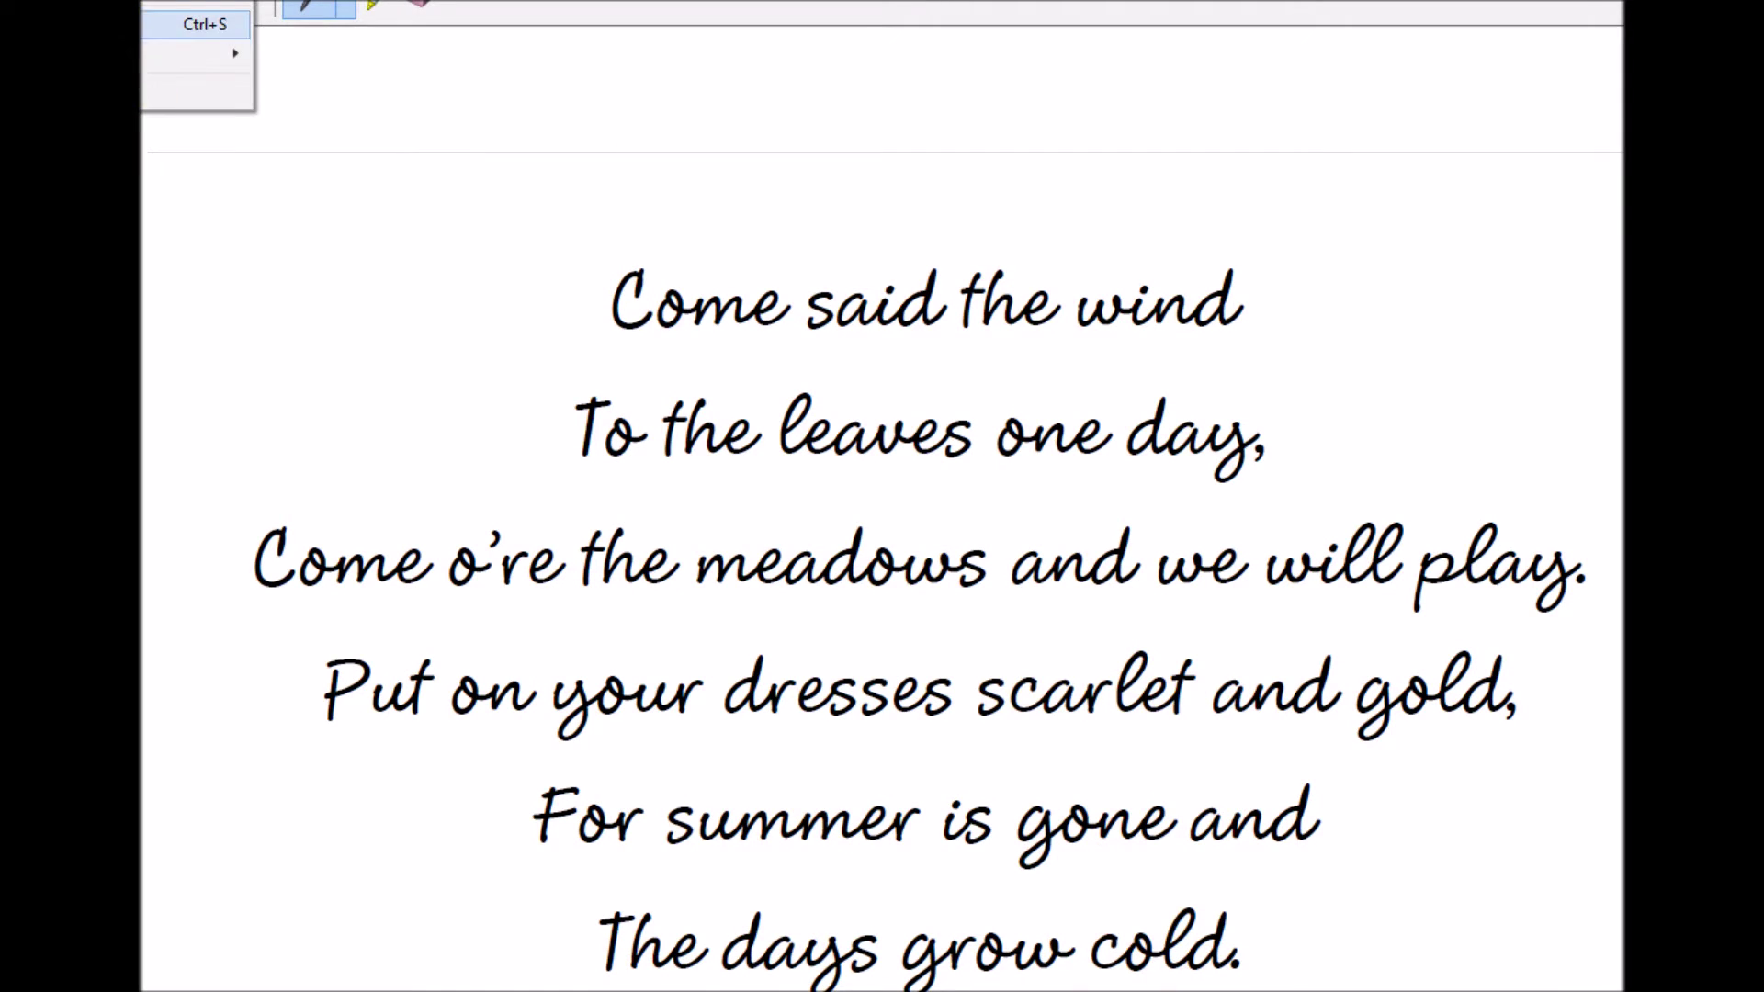
{"action": "left_click", "coordinate": [147, 24]}
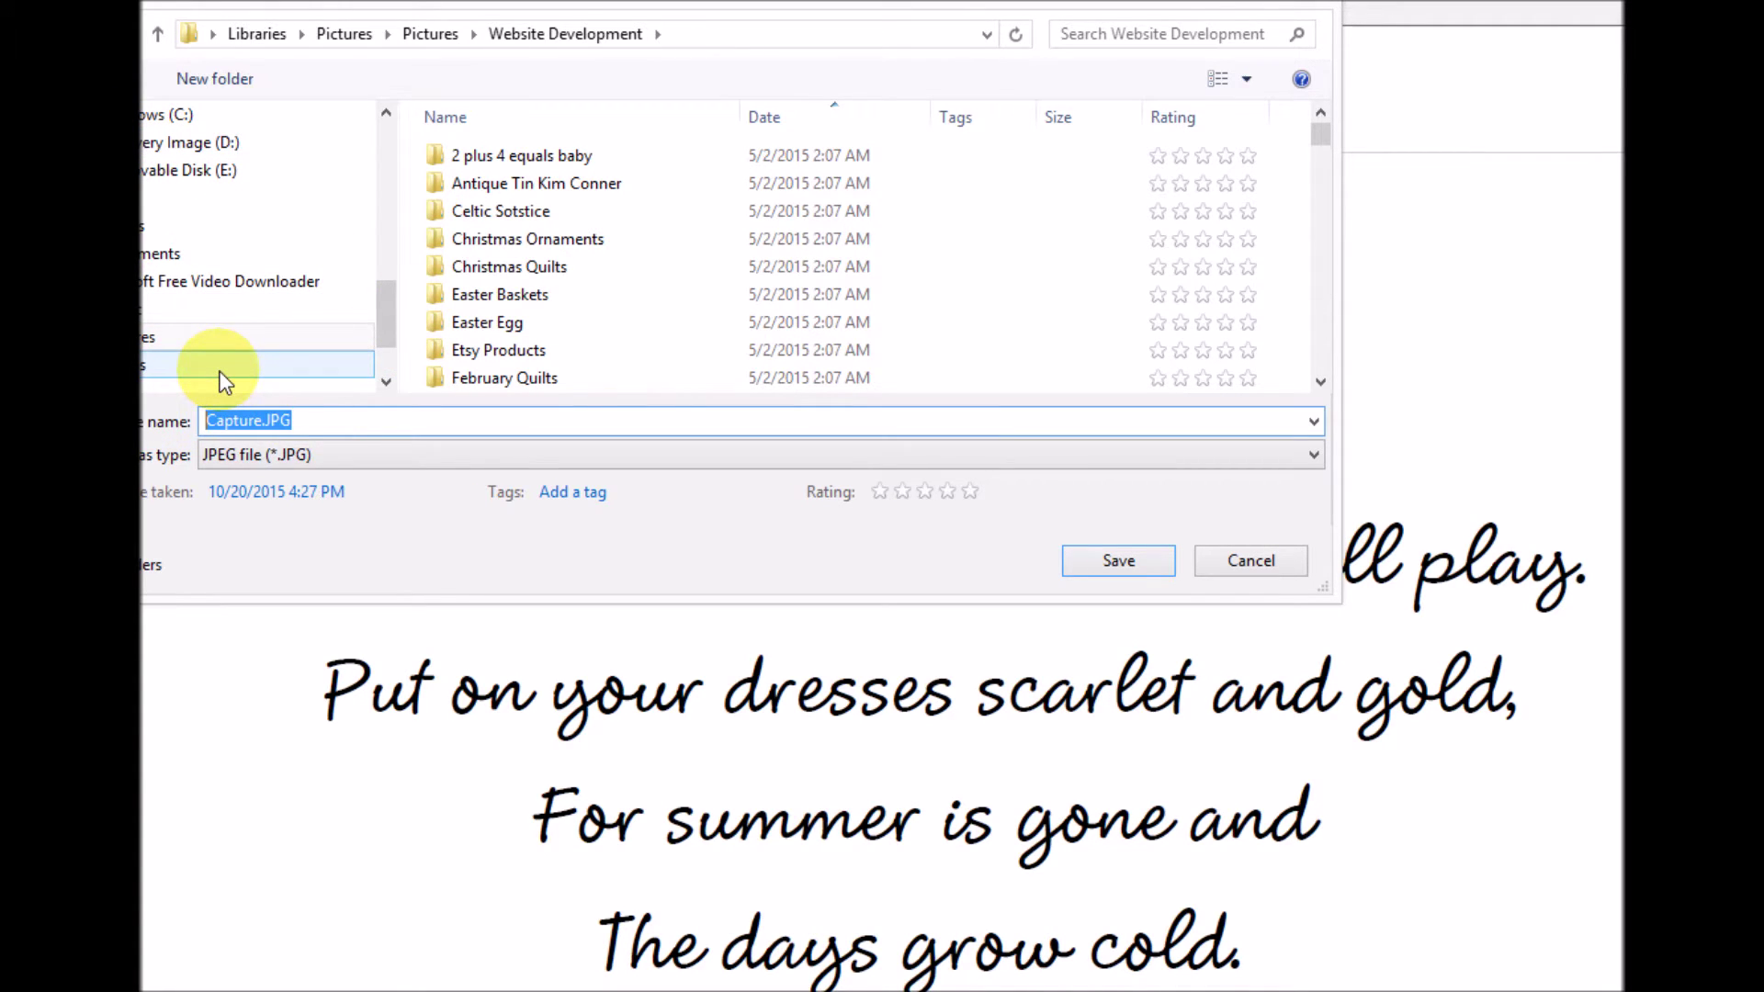
{"action": "type", "text": "come said the"}
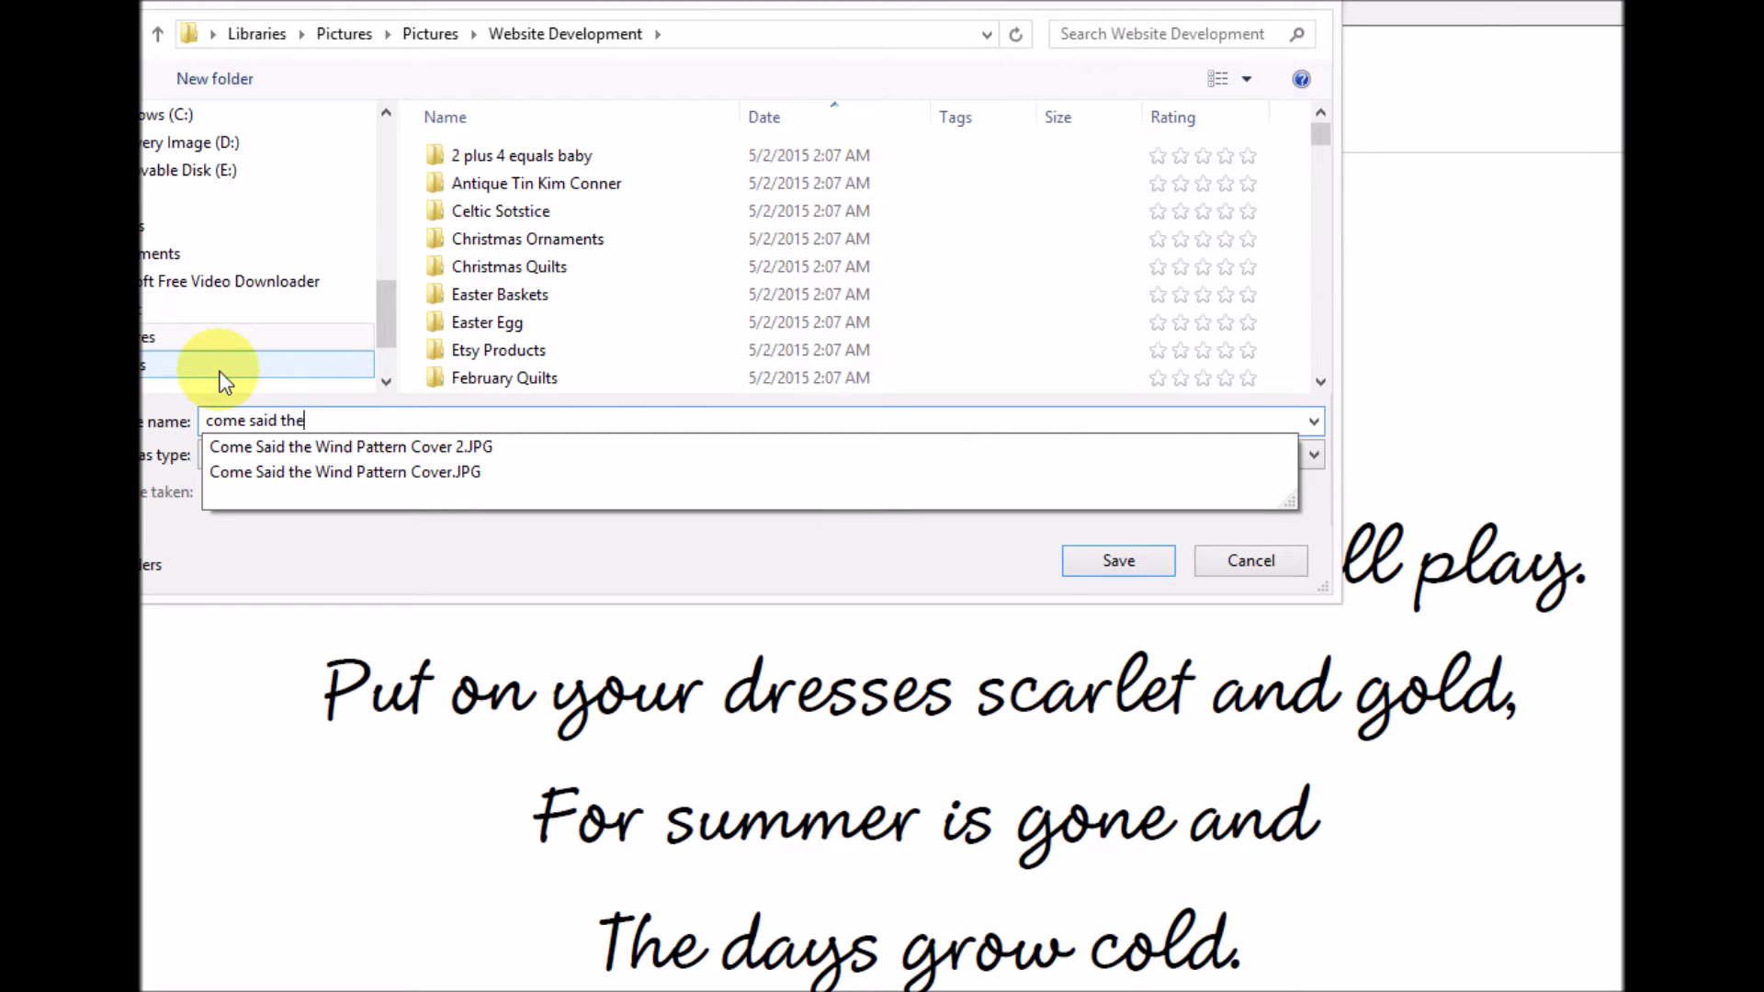
{"action": "type", "text": " wind po"}
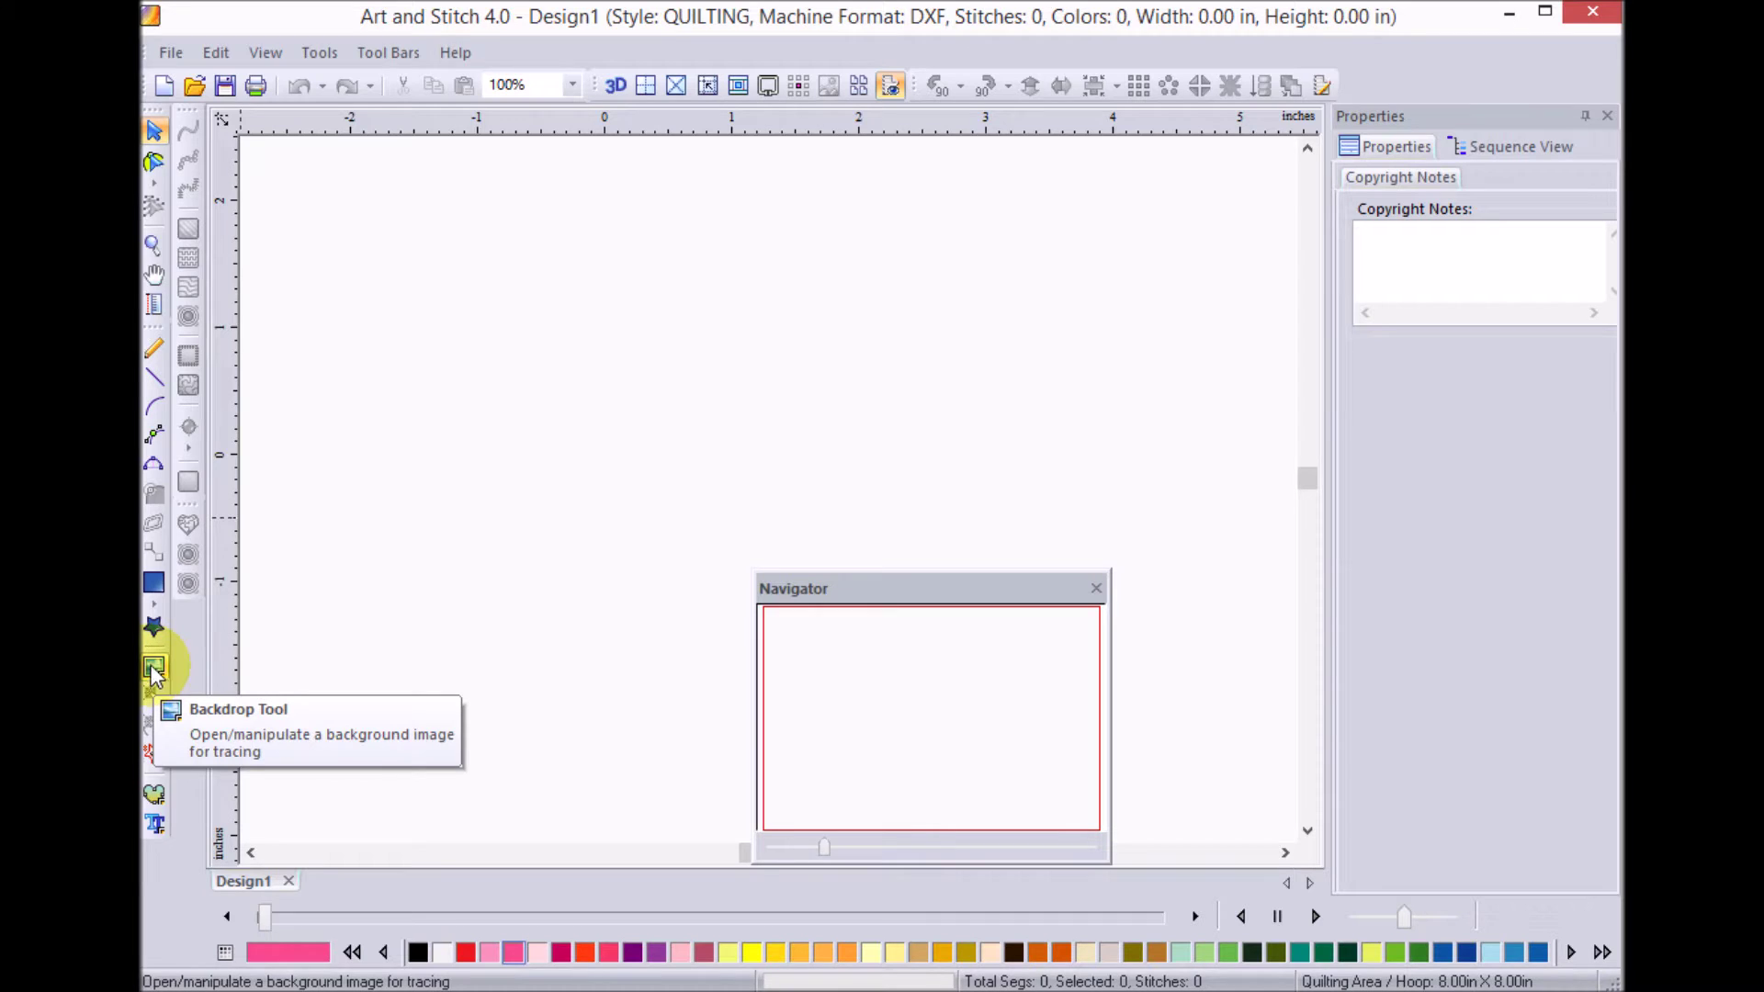
Switch to Art and Stitch and load come said the wind poem 9 x 17.JPG from the Website Development folder as the backdrop
{"action": "left_click", "coordinate": [155, 669]}
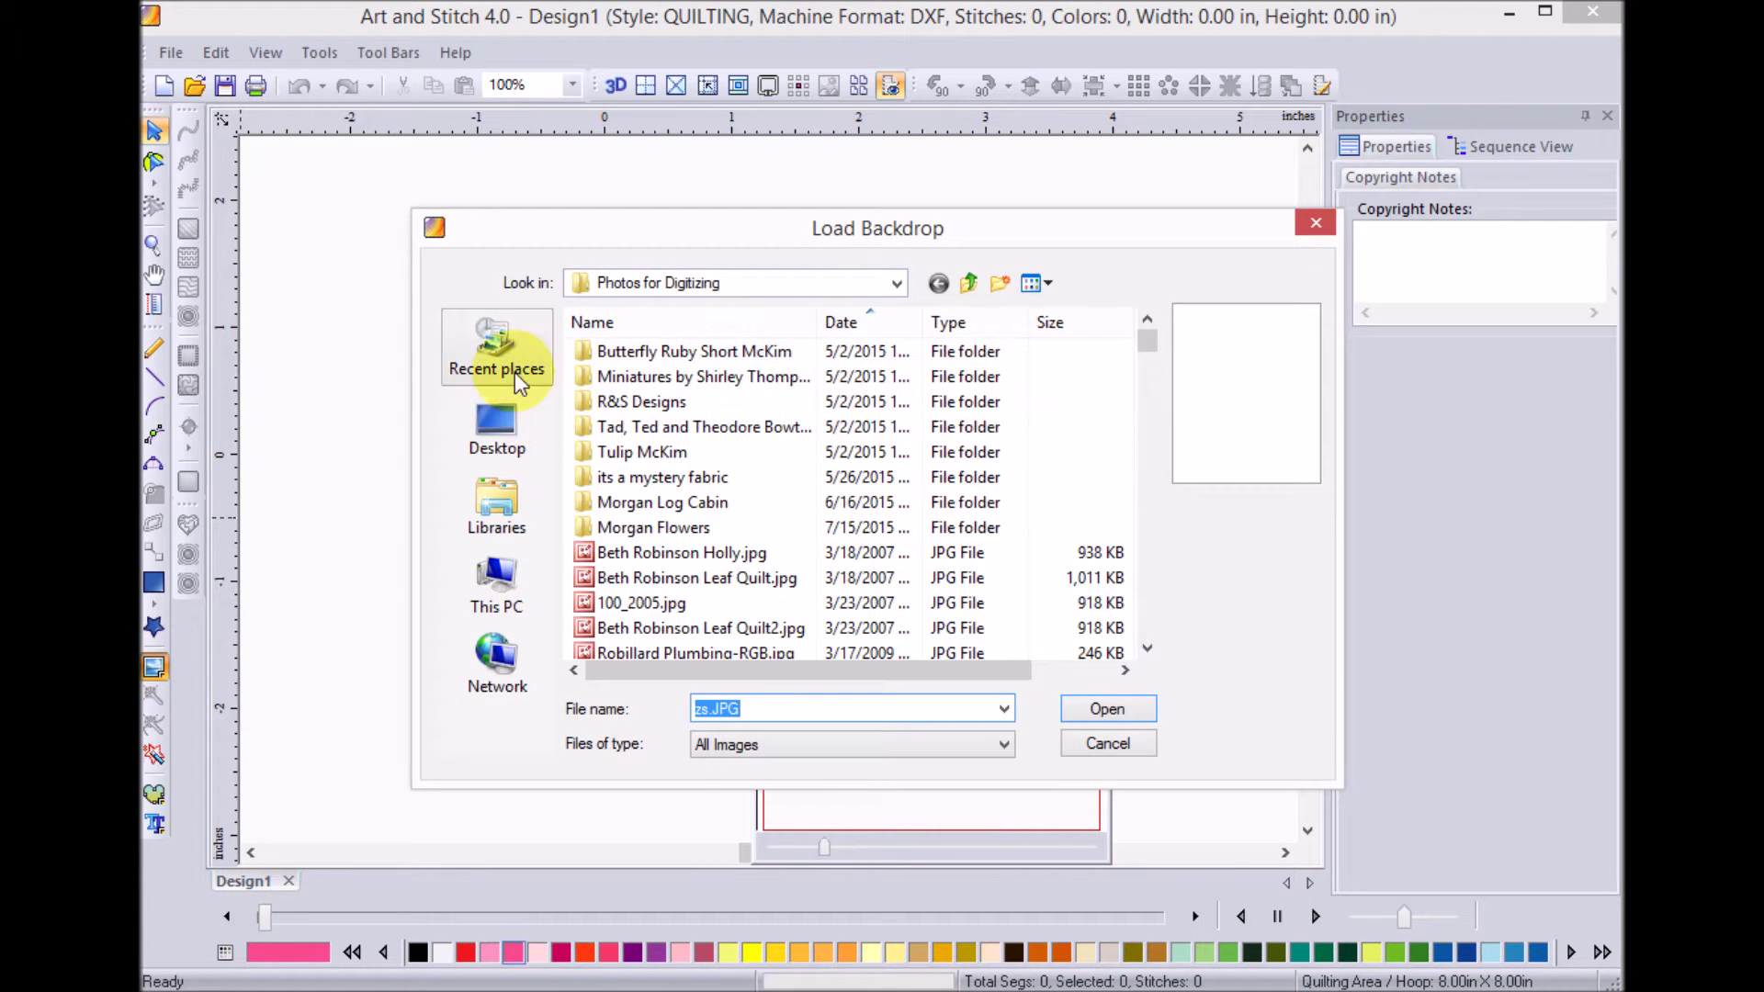
{"action": "left_click", "coordinate": [495, 361]}
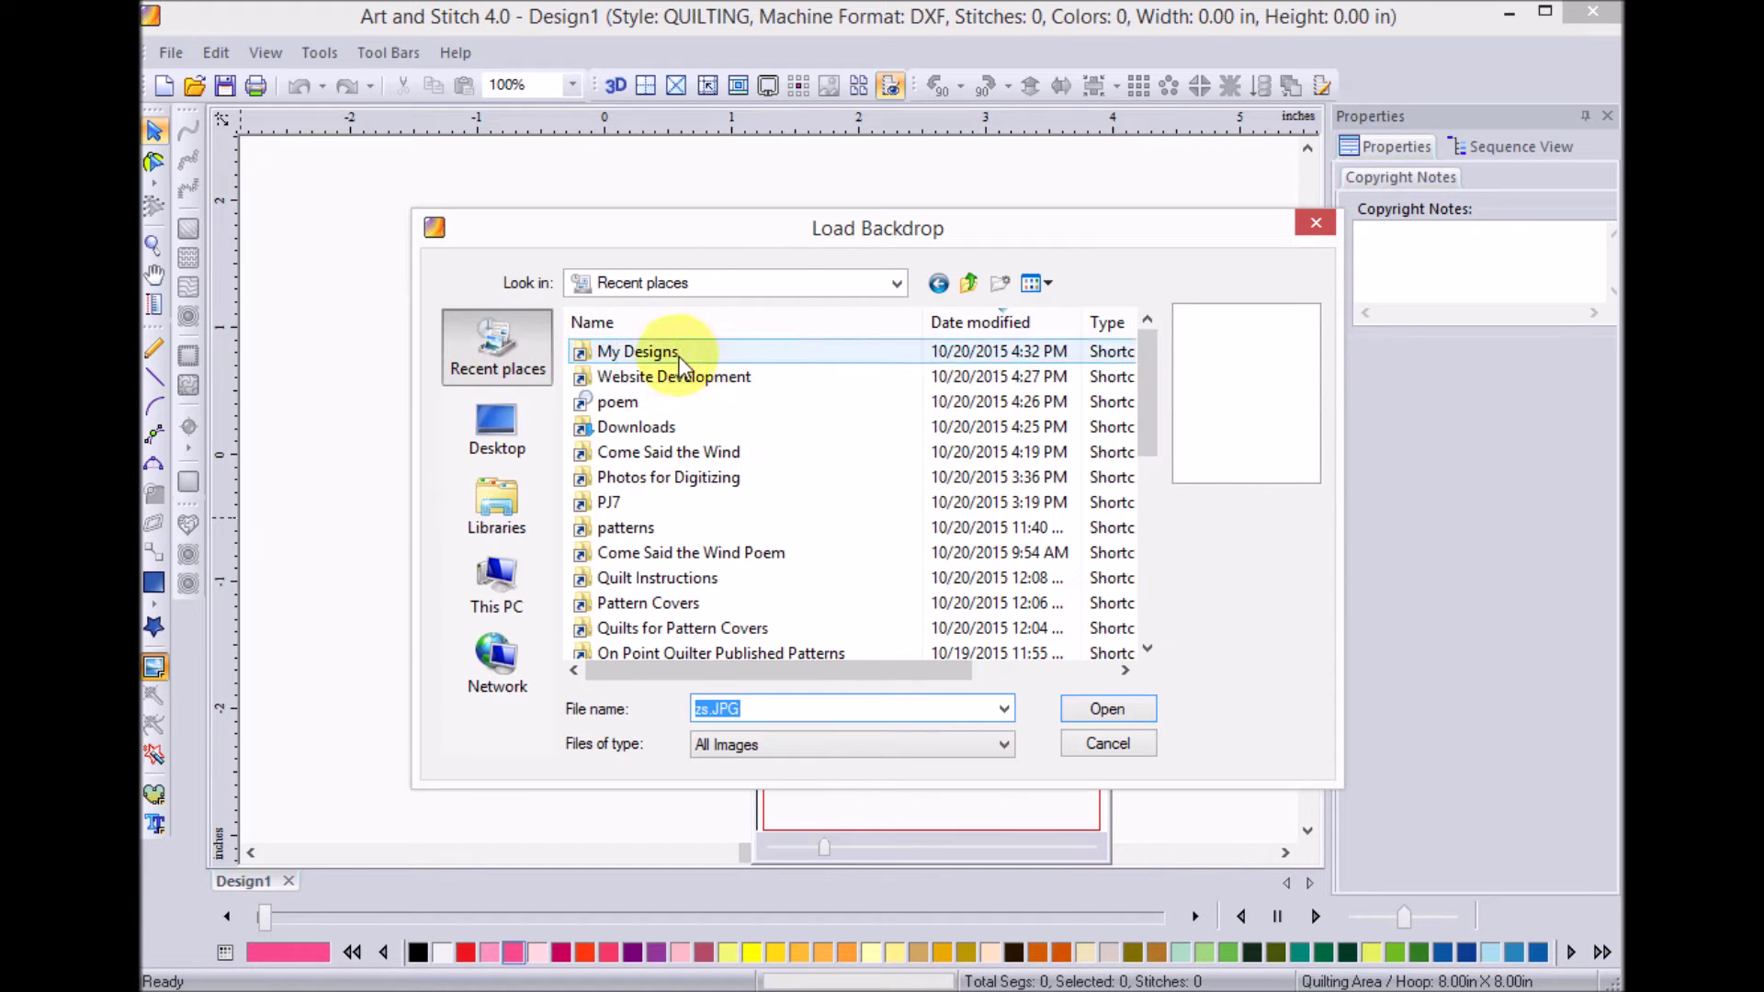
{"action": "double_click", "coordinate": [731, 377]}
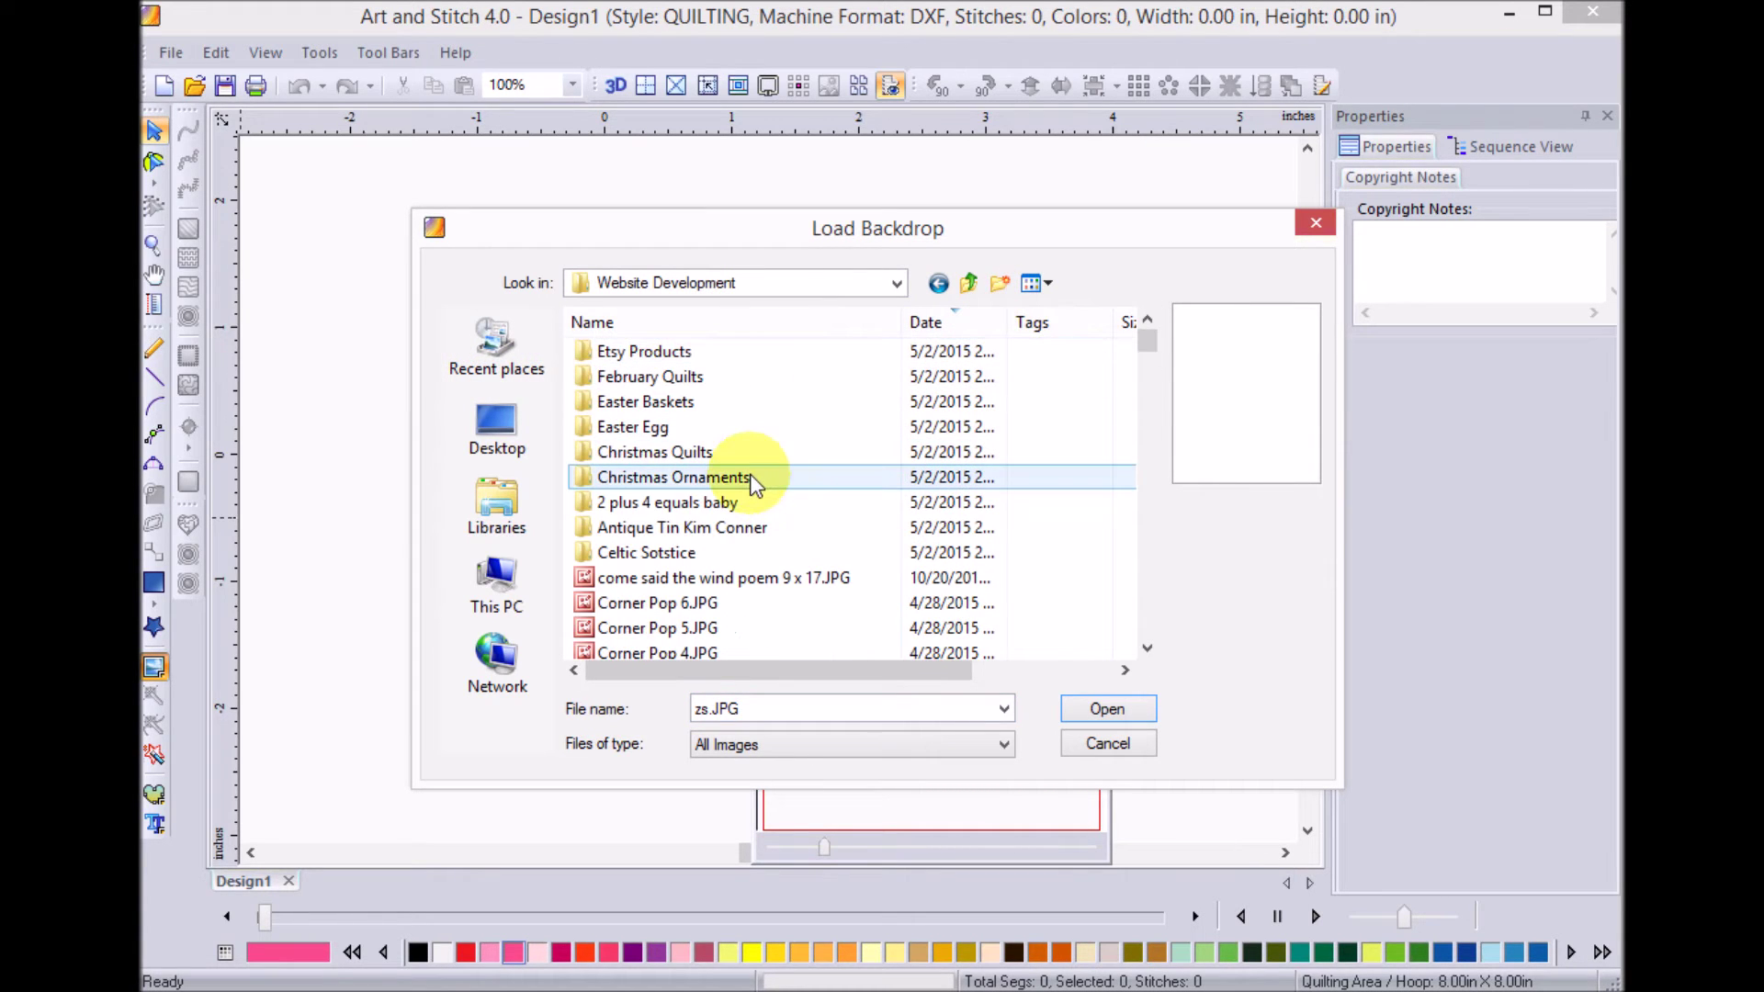
{"action": "scroll", "coordinate": [808, 564], "scroll_direction": "down", "scroll_amount": 4}
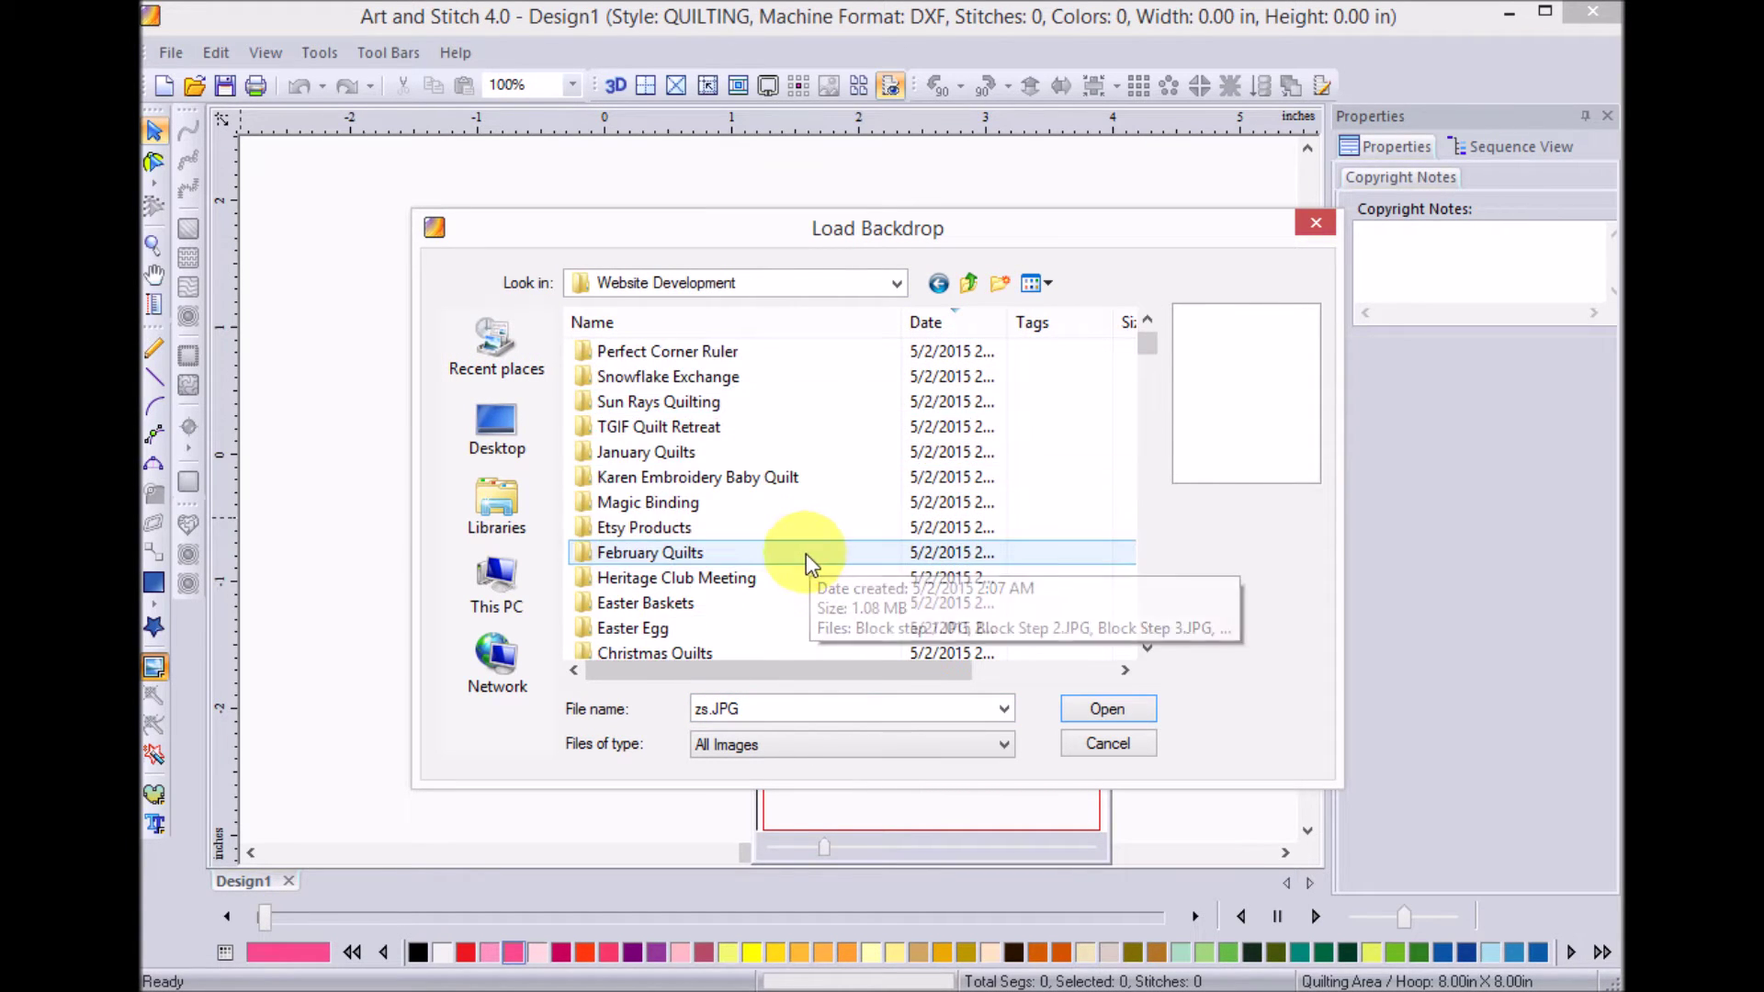
{"action": "left_click", "coordinate": [743, 631]}
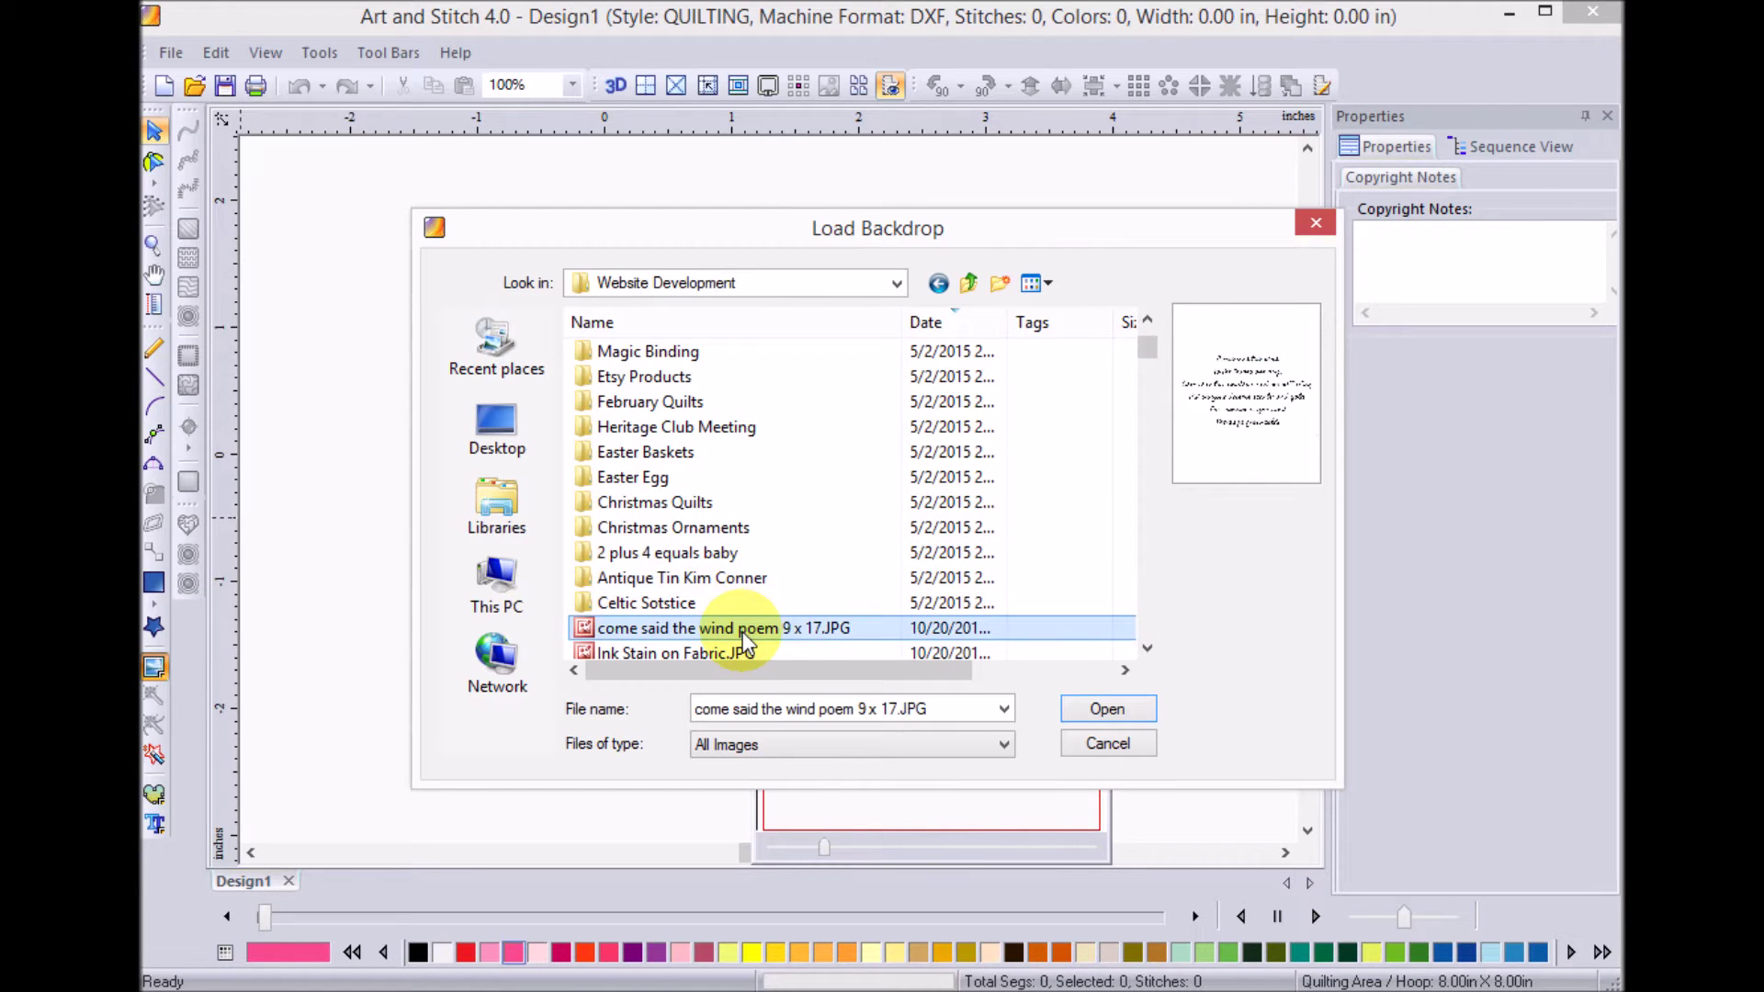
{"action": "left_click", "coordinate": [1109, 712]}
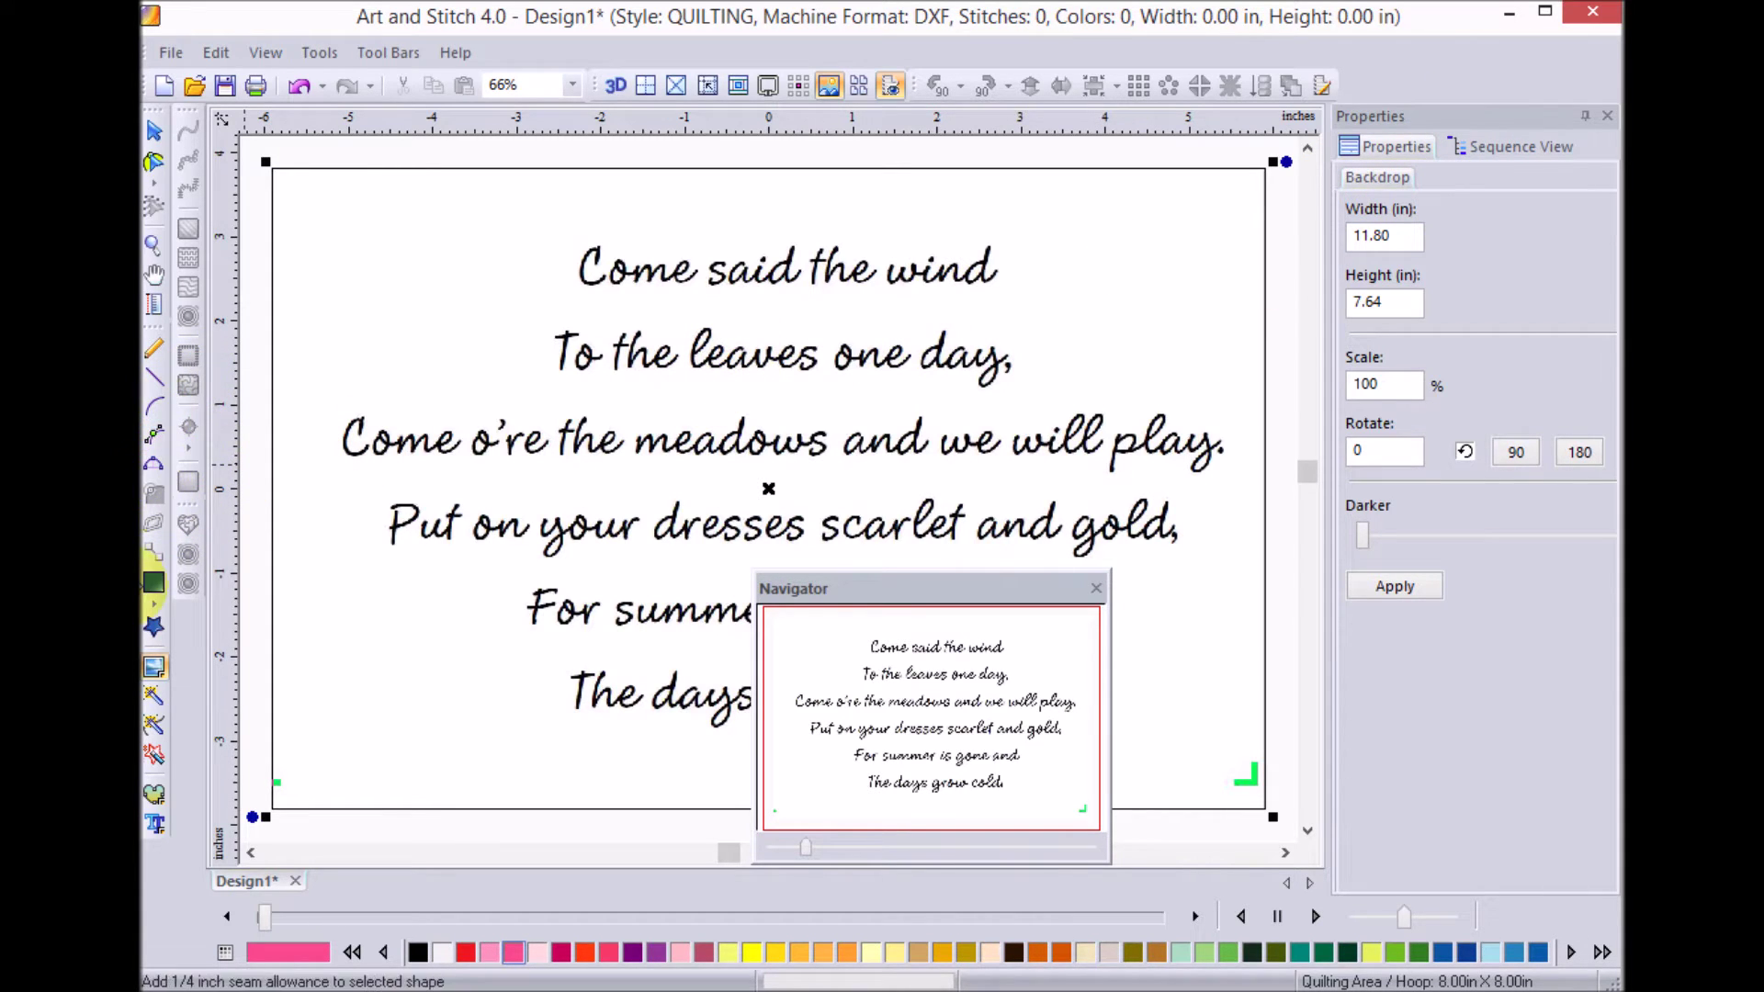
Draw a rectangle about 11.75 by 7.29 in around the poem backdrop and close the Navigator covering the design
{"action": "left_click", "coordinate": [153, 585]}
{"action": "mouse_move", "coordinate": [271, 173]}
{"action": "left_mouse_down"}
{"action": "mouse_move", "coordinate": [1025, 689]}
{"action": "mouse_move", "coordinate": [1287, 777]}
{"action": "mouse_move", "coordinate": [1260, 787]}
{"action": "left_mouse_up"}
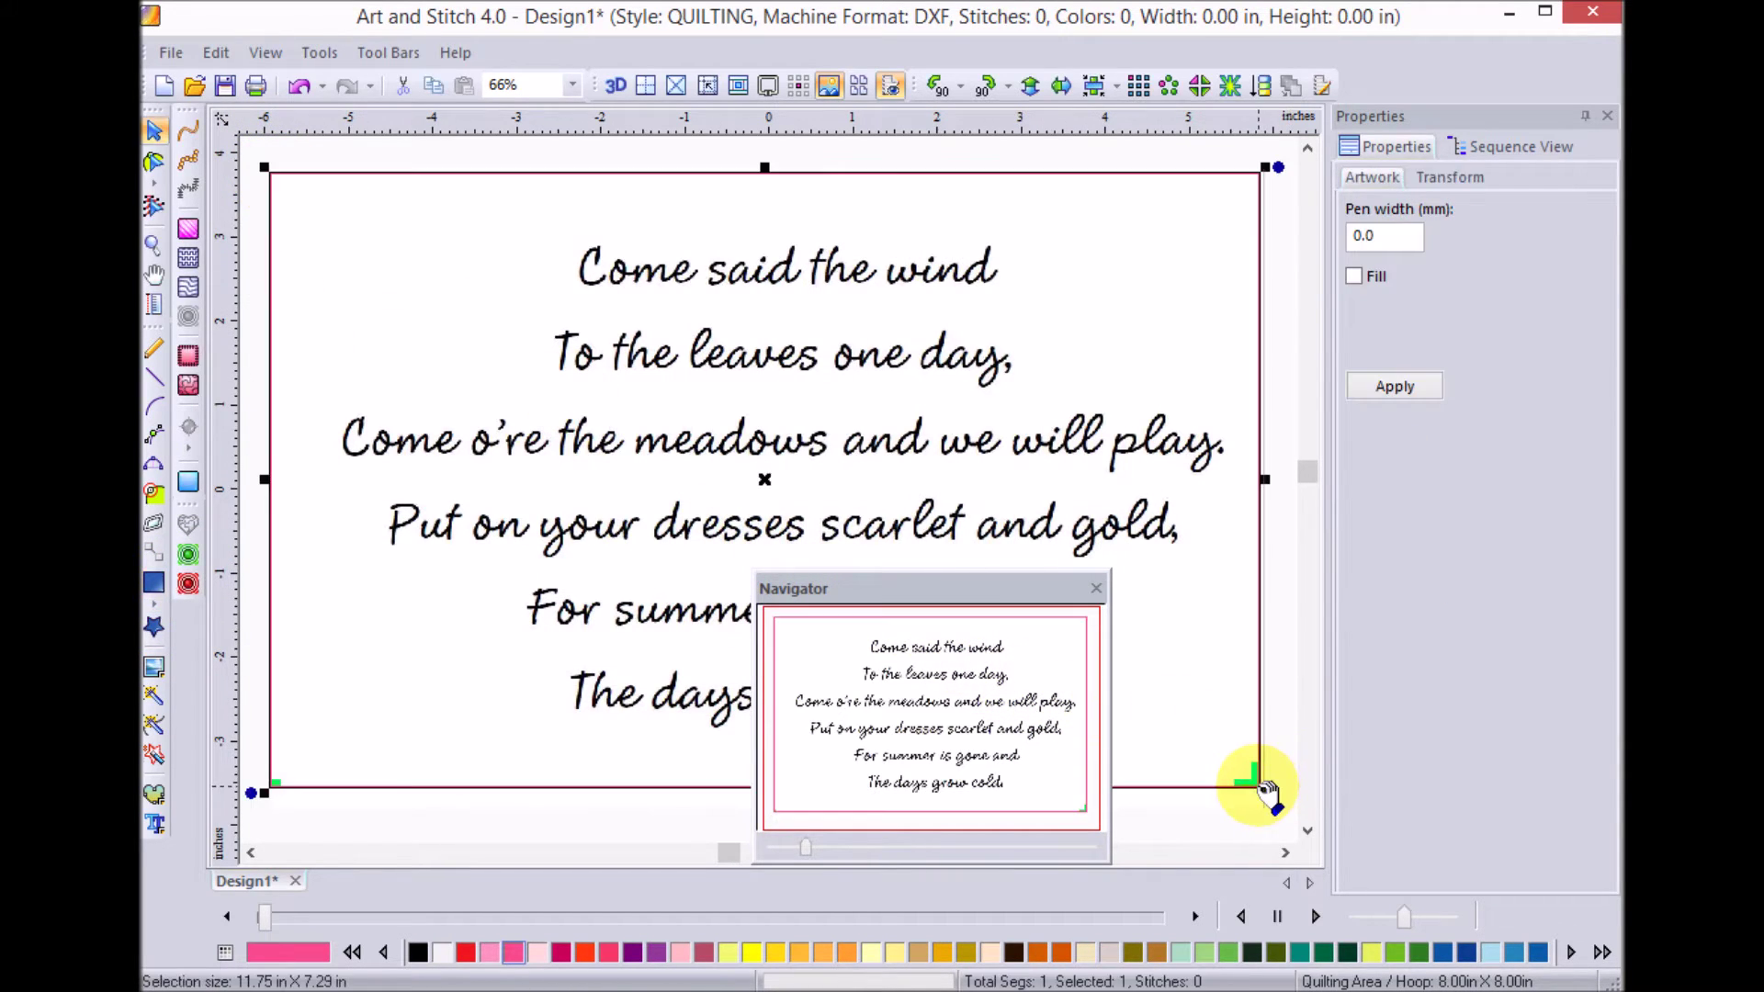
{"action": "left_click", "coordinate": [1470, 181]}
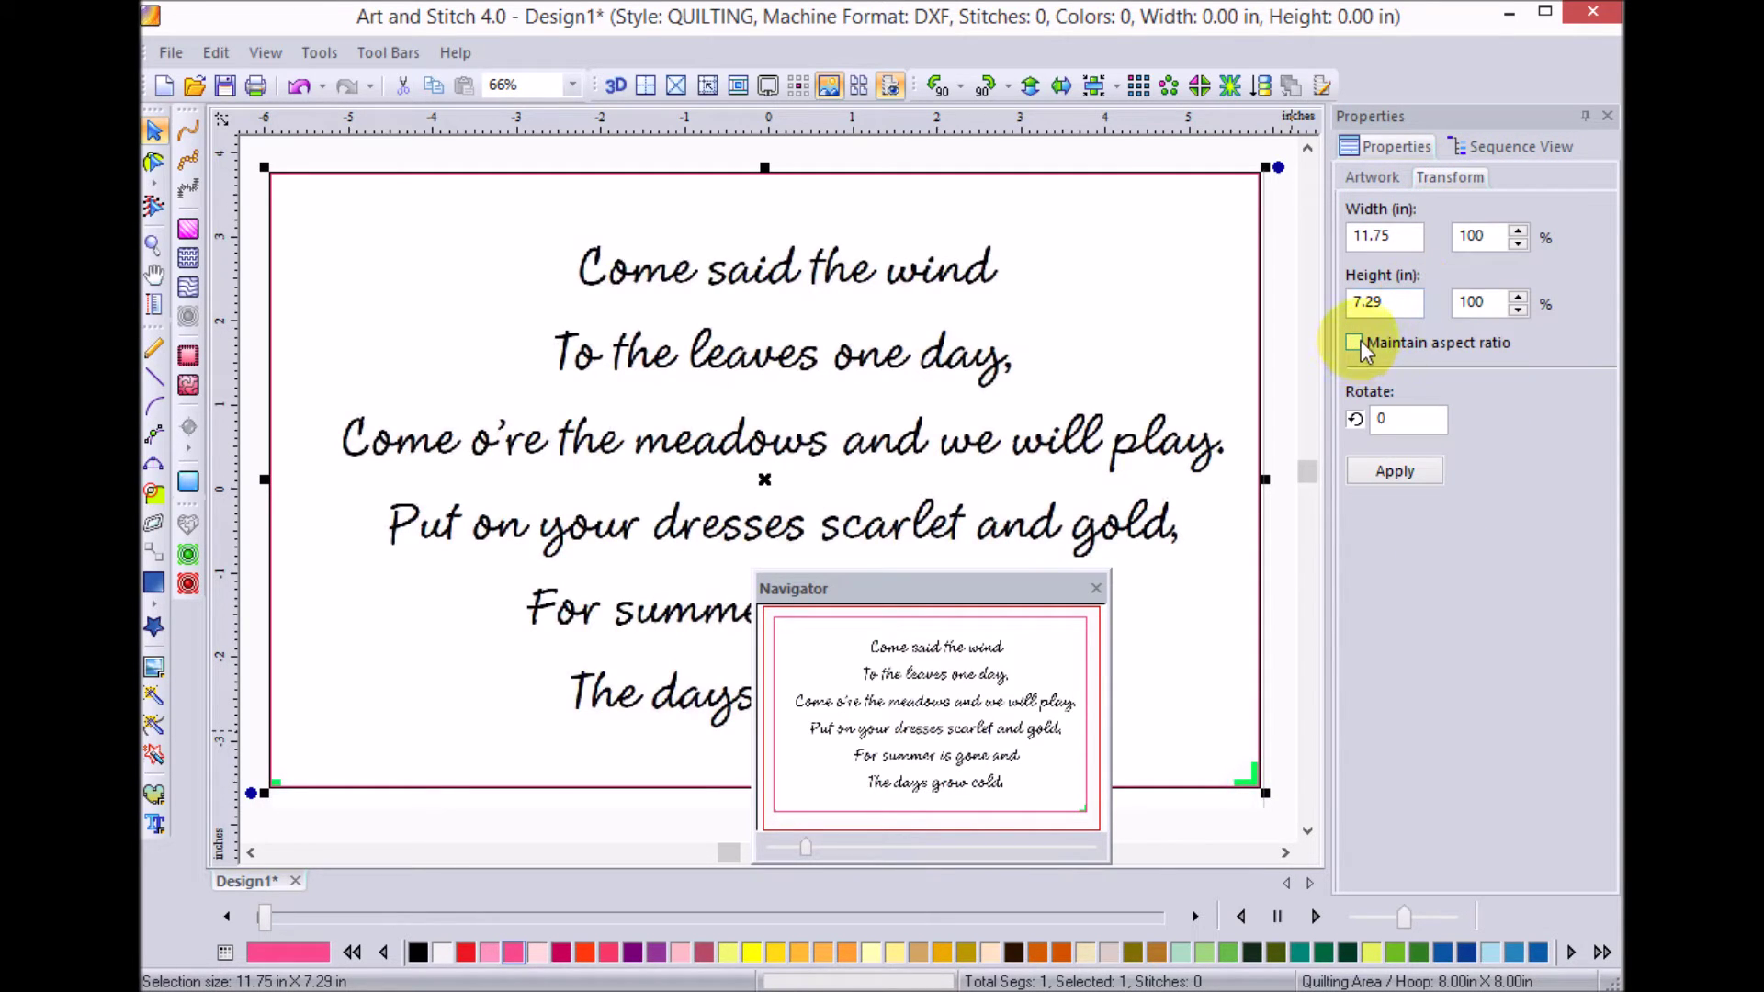
{"action": "left_click_drag", "start_coordinate": [1023, 596], "coordinate": [1491, 601]}
{"action": "left_click", "coordinate": [1570, 586]}
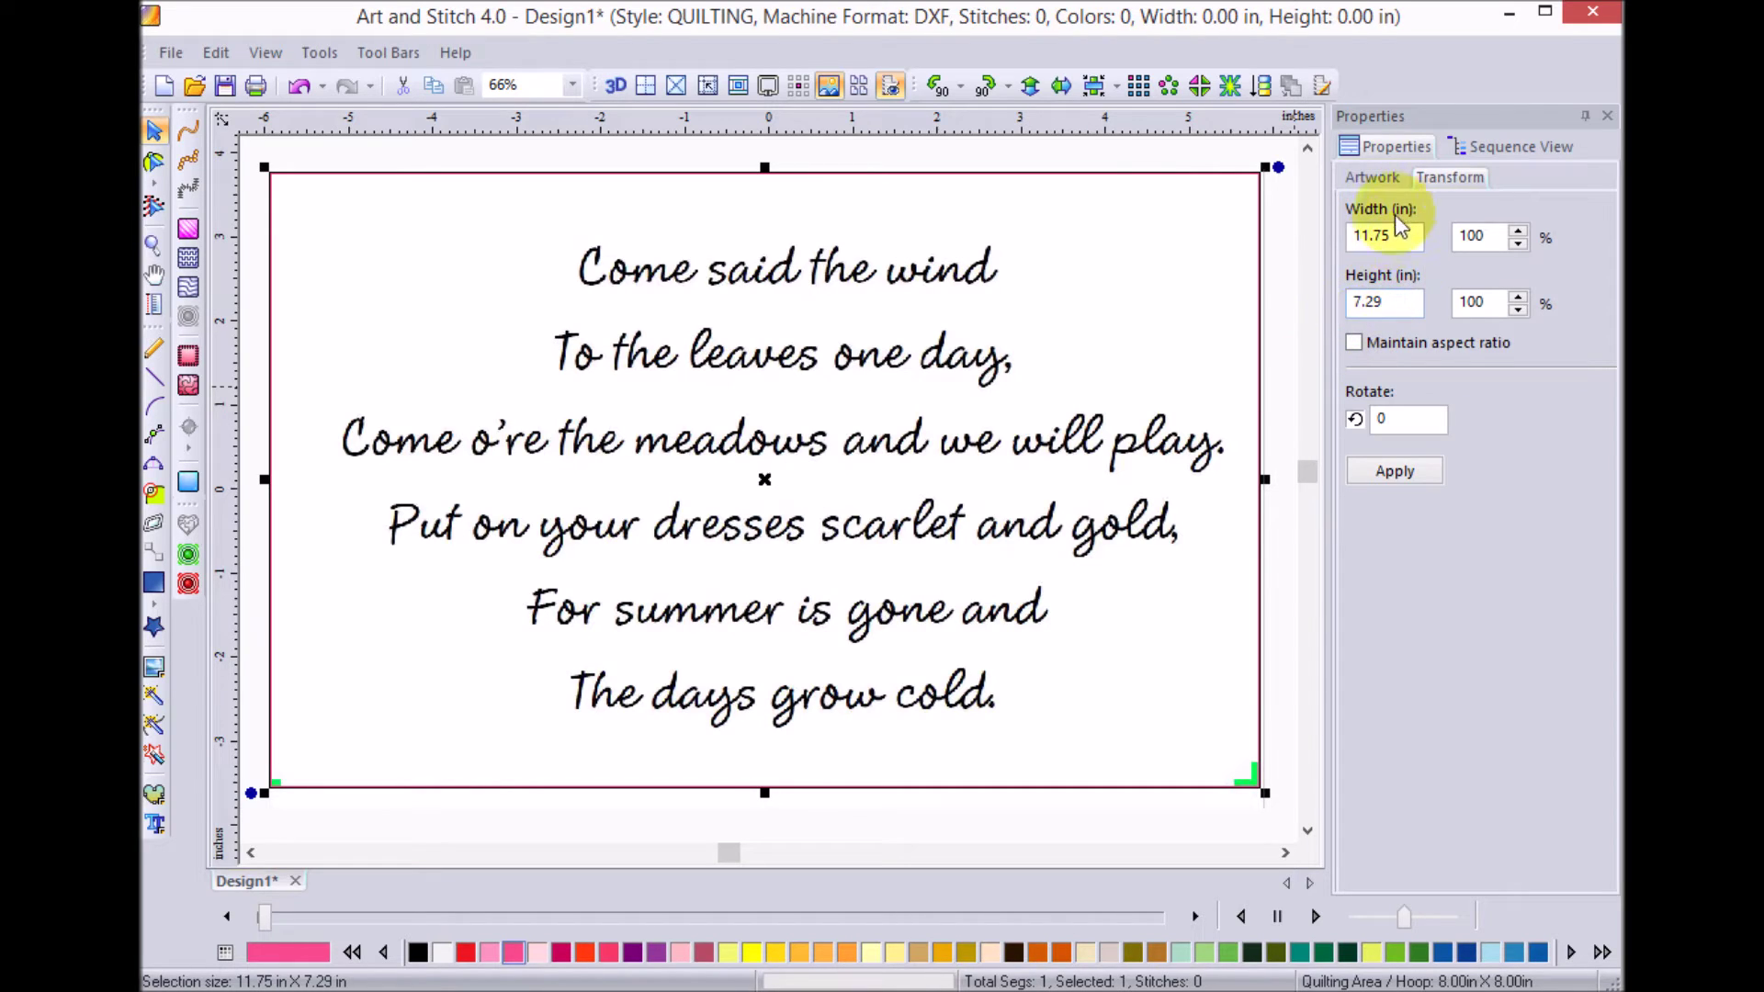
Set the rectangle's width to 18 in and height to 12 in, and center it in the design area
{"action": "double_click", "coordinate": [1383, 235]}
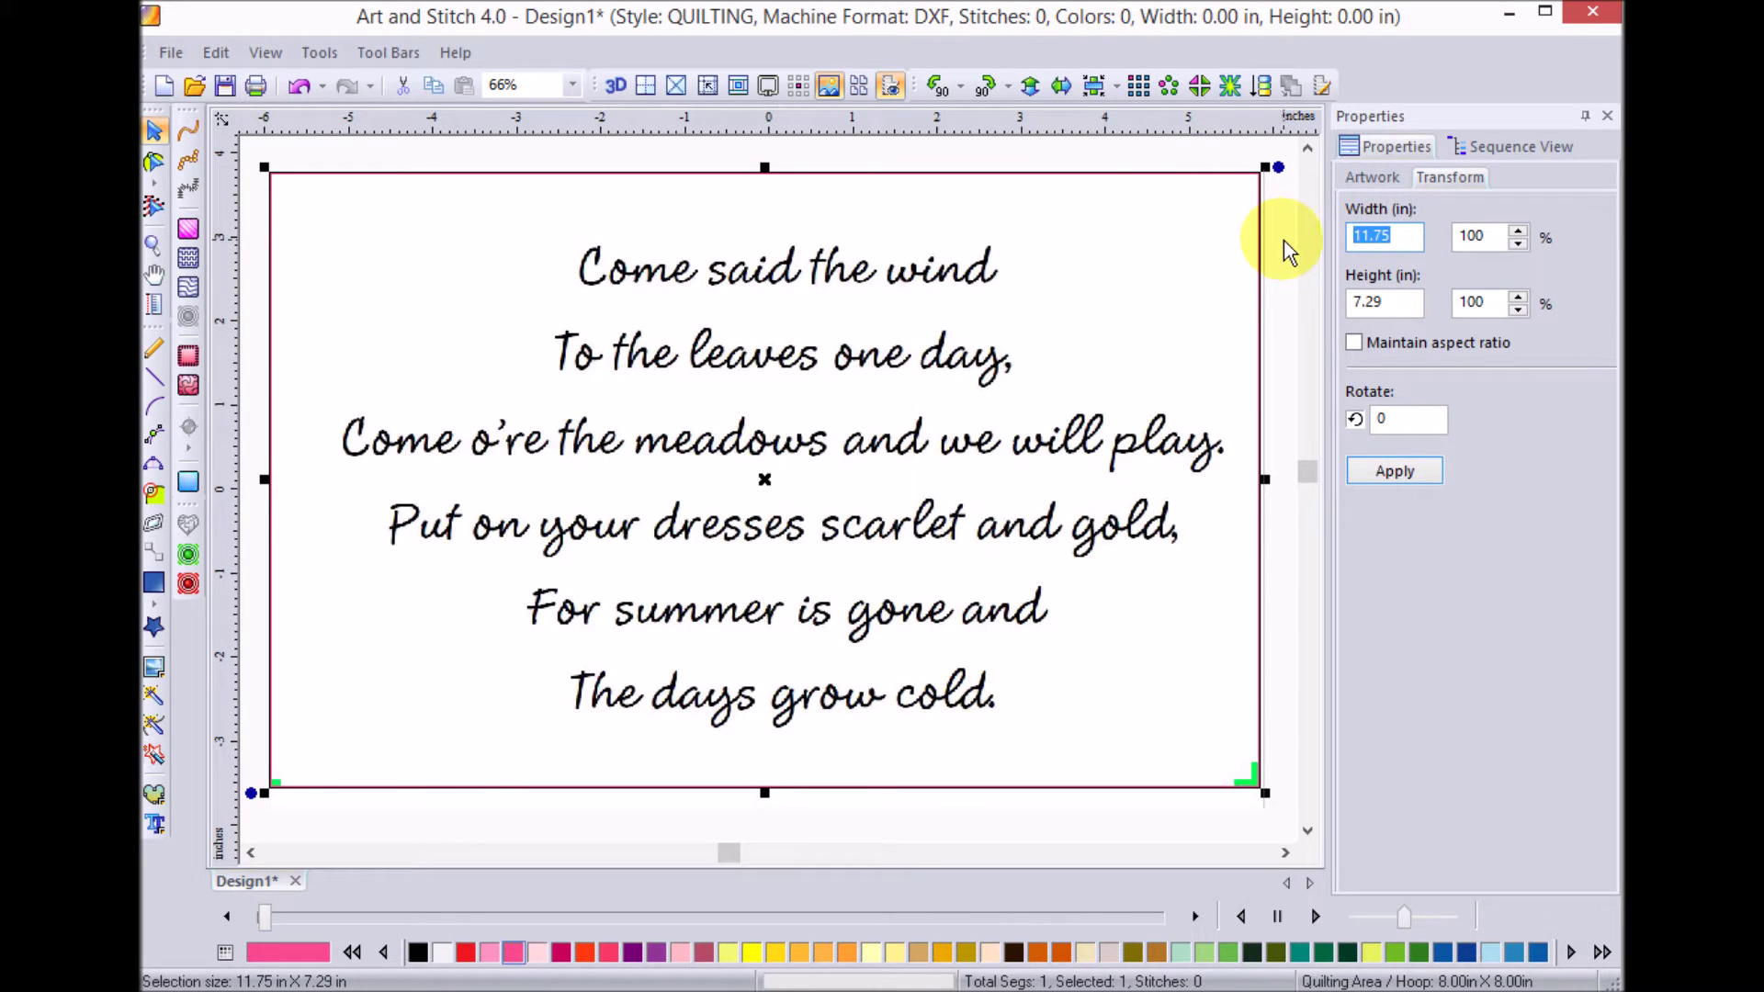
{"action": "type", "text": "18"}
{"action": "key", "text": "Tab"}
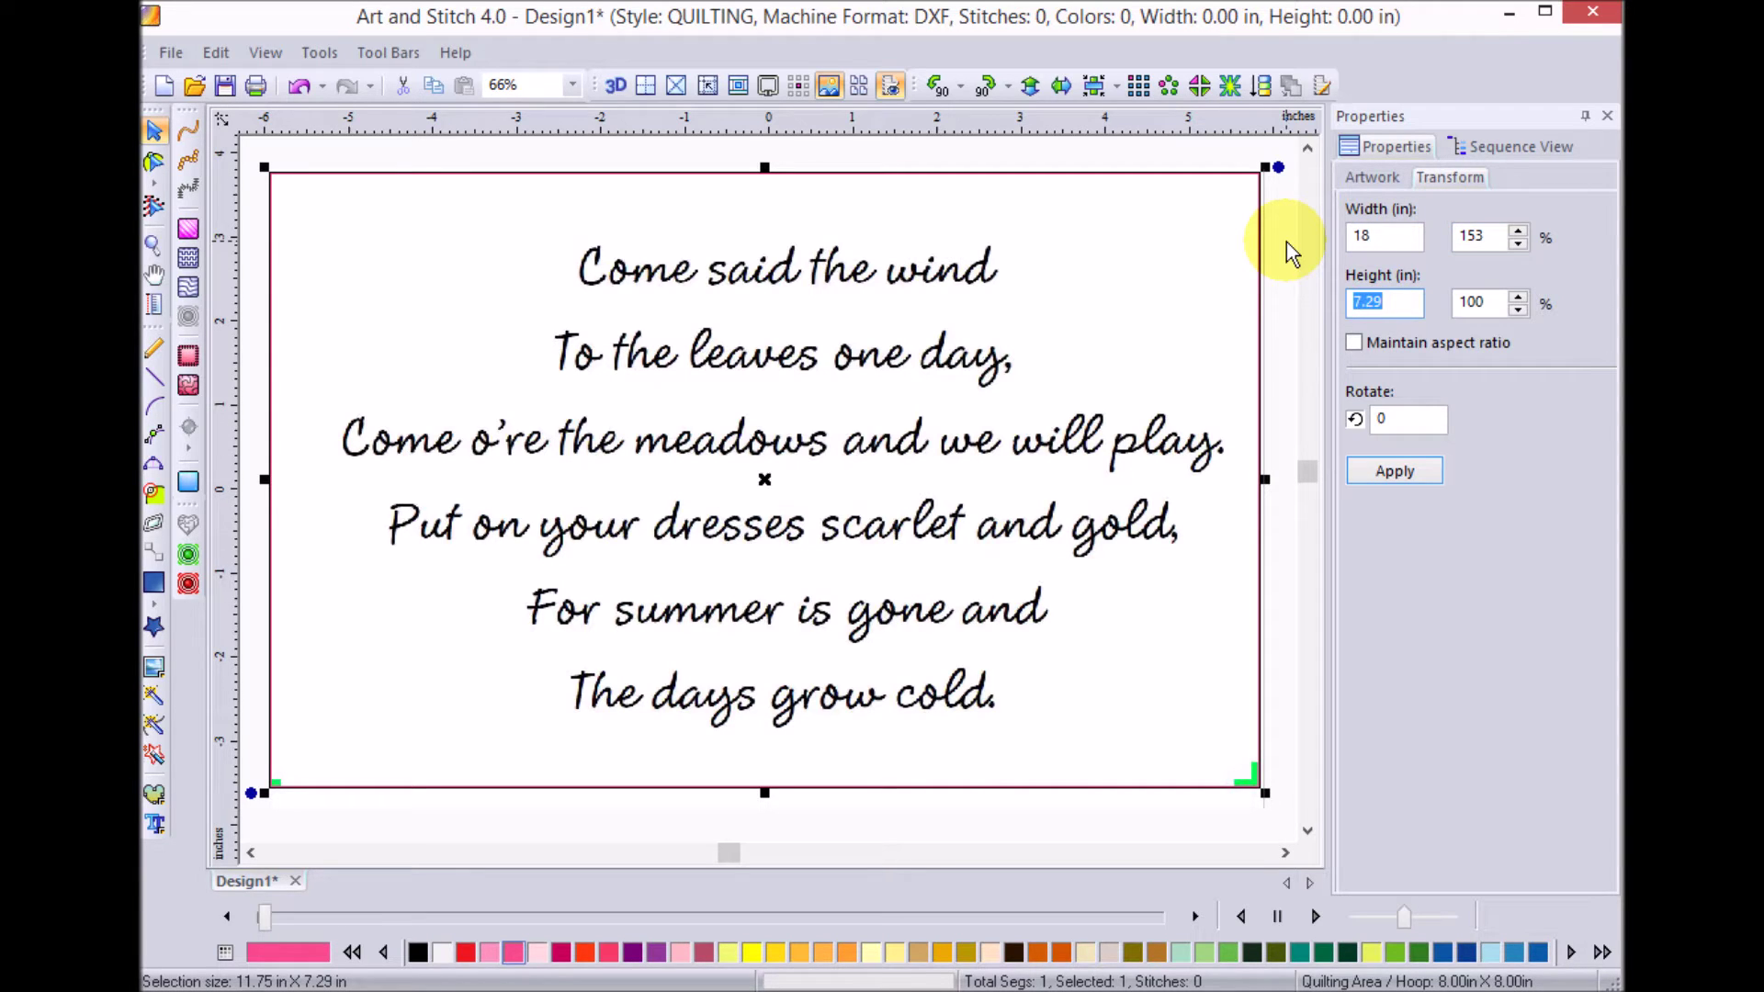
{"action": "key", "text": "Return"}
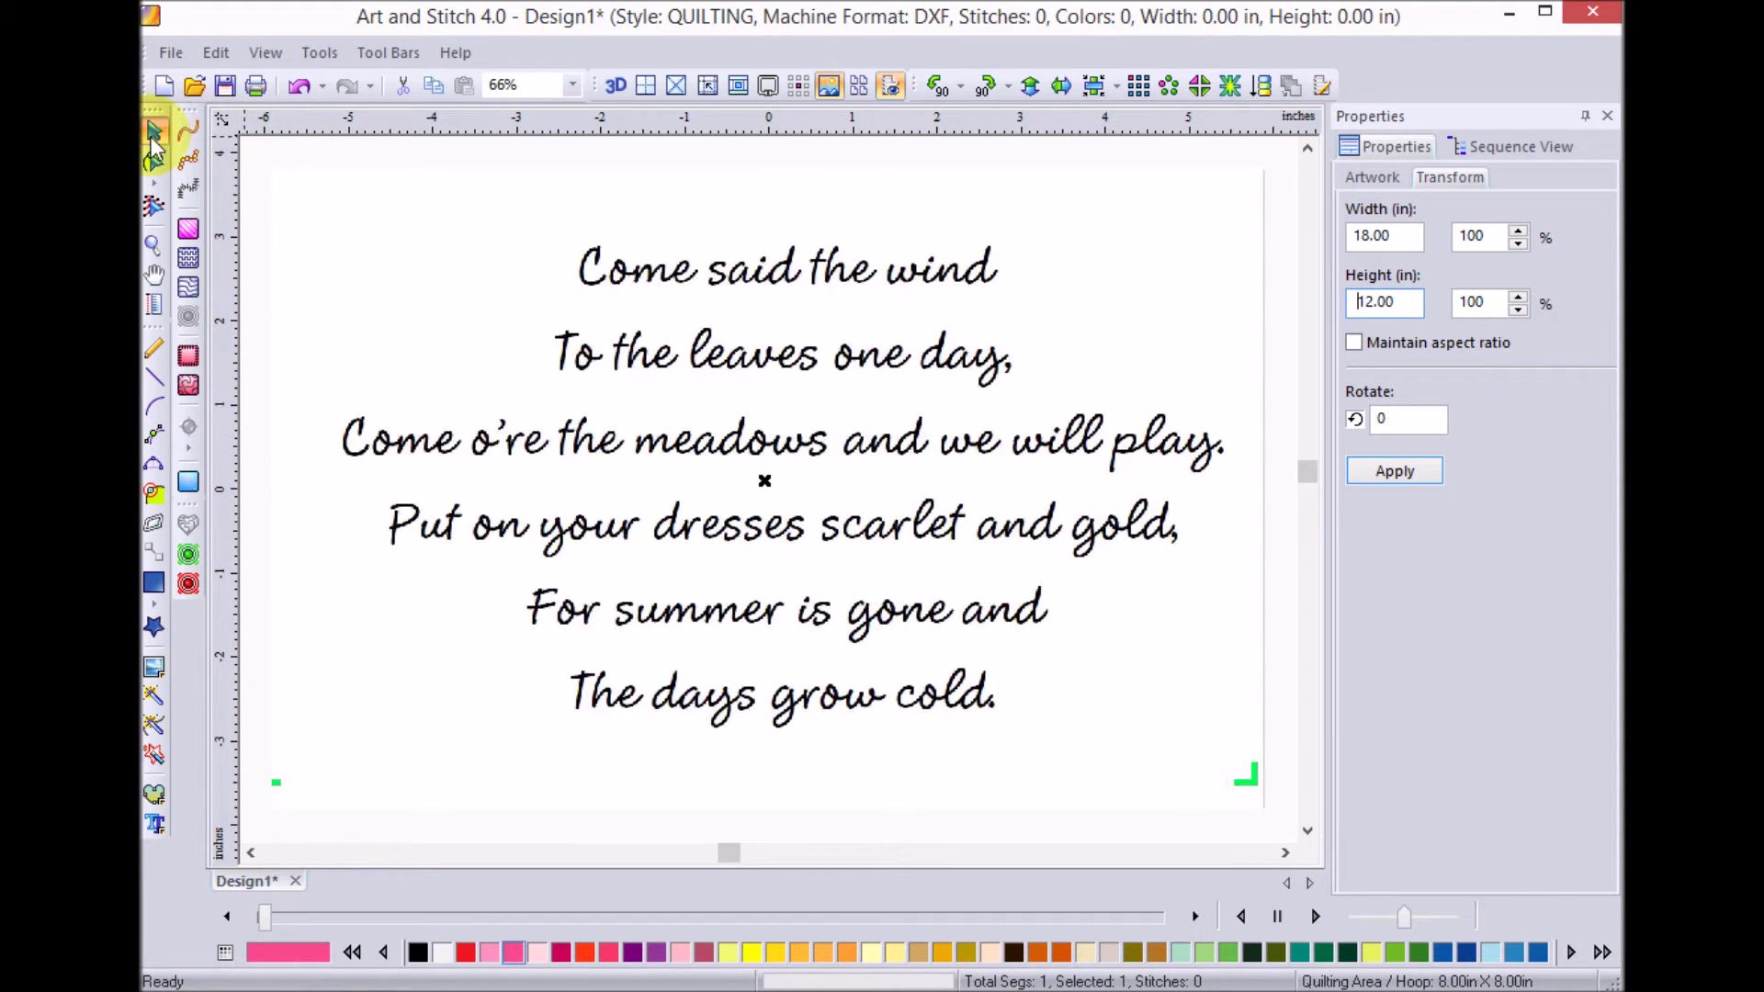
{"action": "left_click", "coordinate": [571, 307]}
{"action": "scroll", "coordinate": [570, 307], "scroll_direction": "down", "scroll_amount": 2}
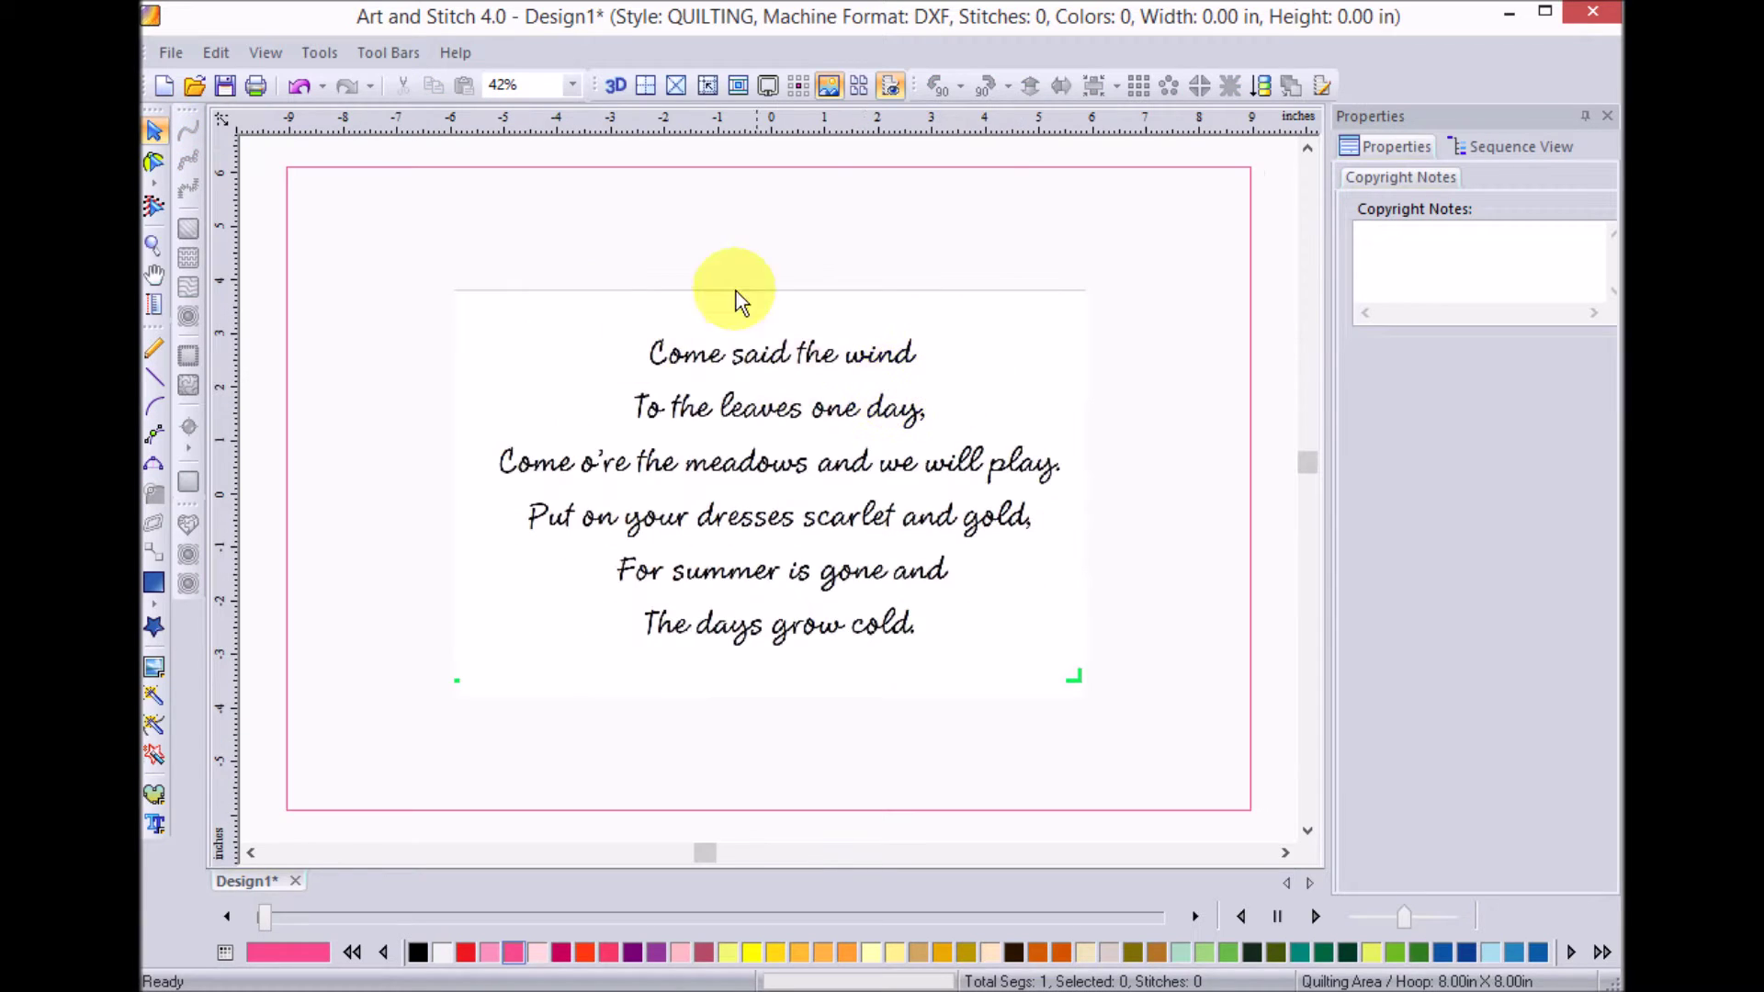
{"action": "left_click", "coordinate": [1009, 172]}
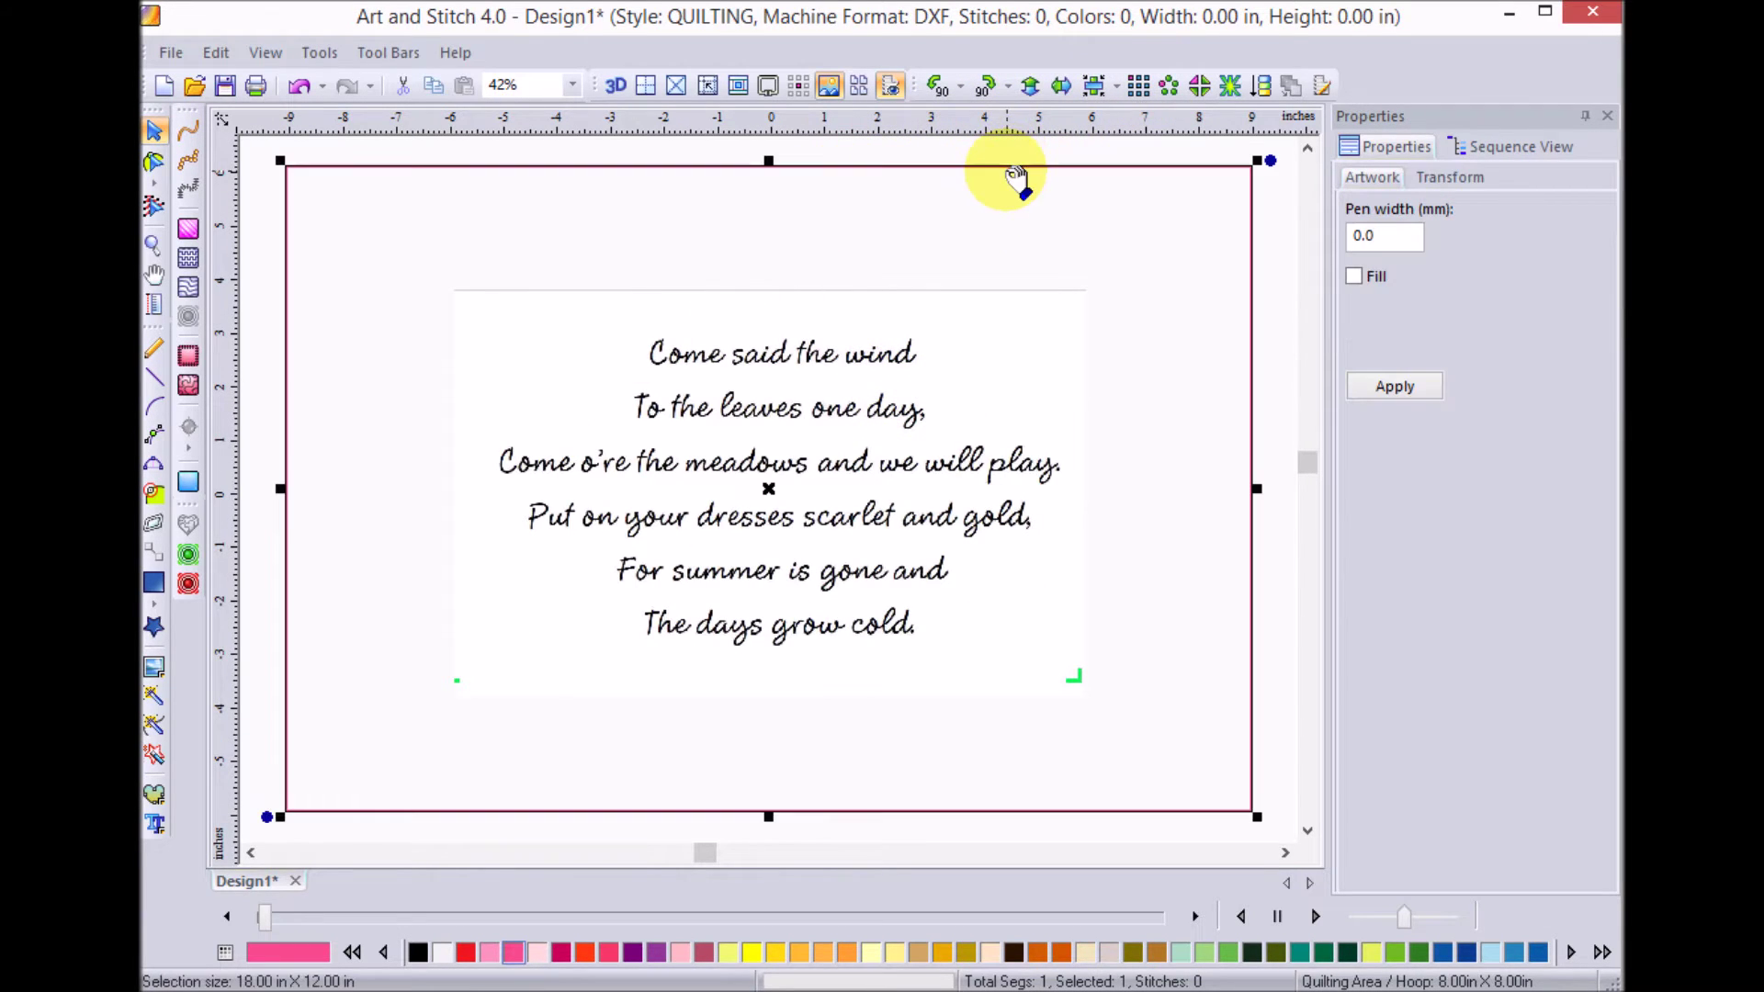
{"action": "left_click", "coordinate": [1095, 90]}
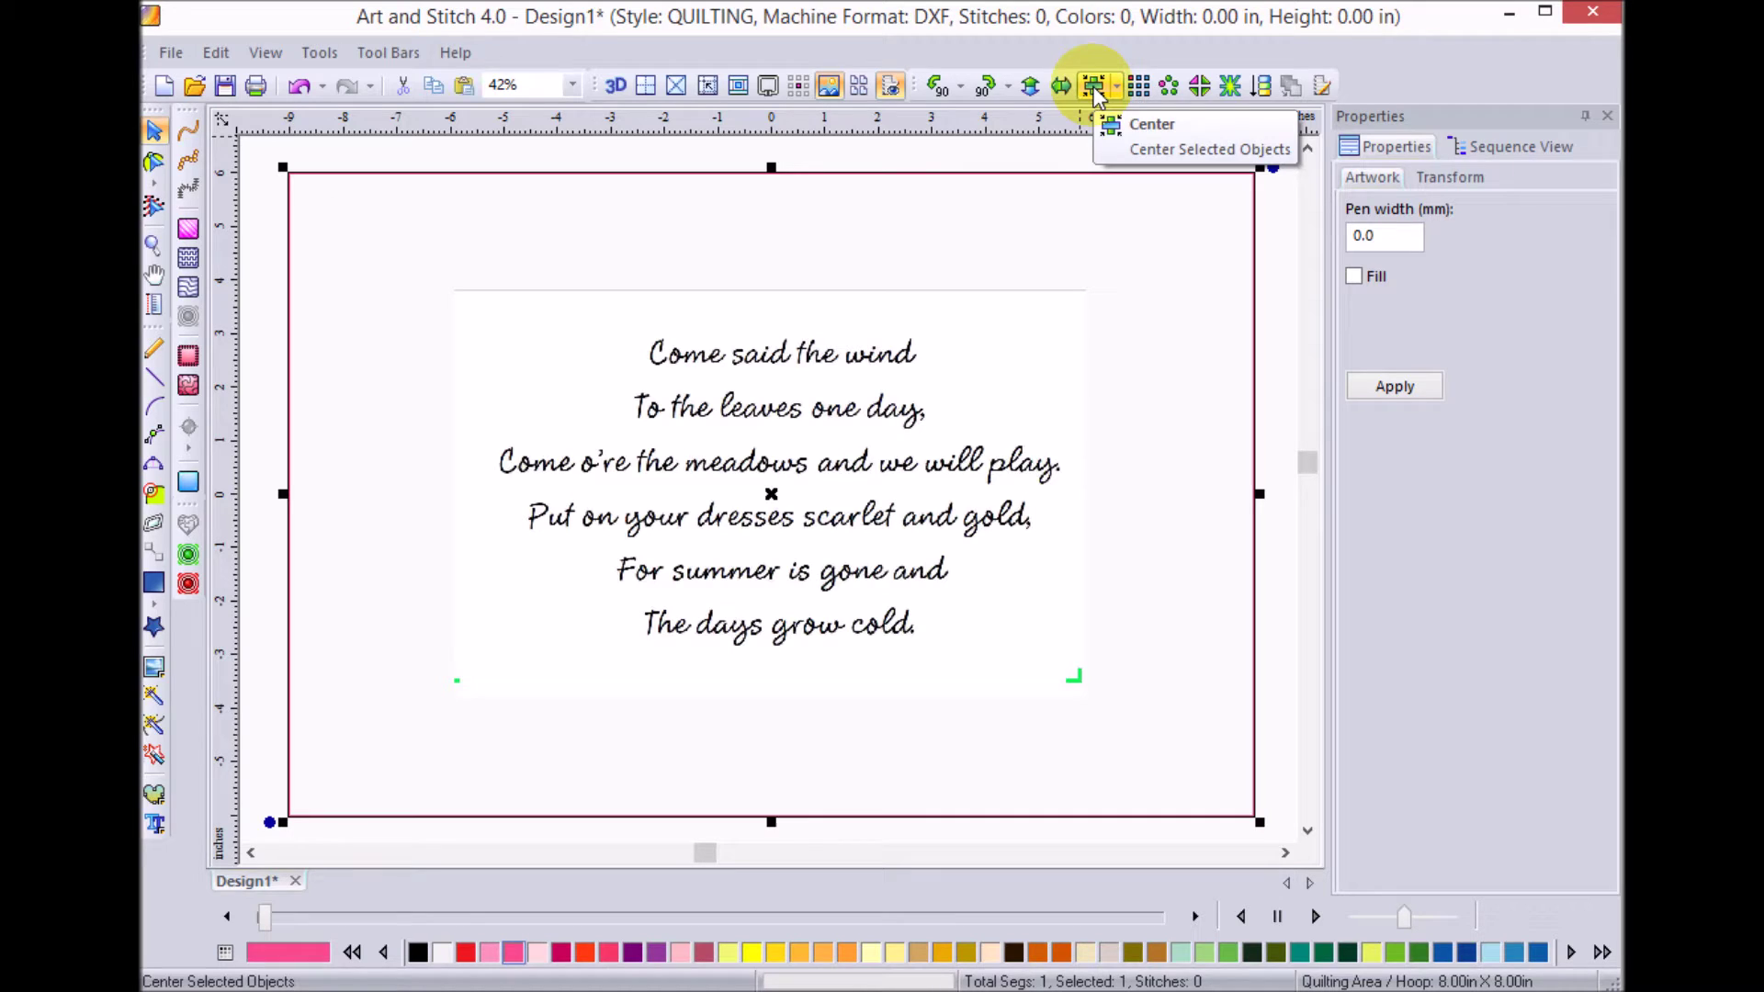
Set the duplicate rectangle's width to 17.5 in and height to 9 in, and center it in the design area
{"action": "left_click", "coordinate": [1452, 180]}
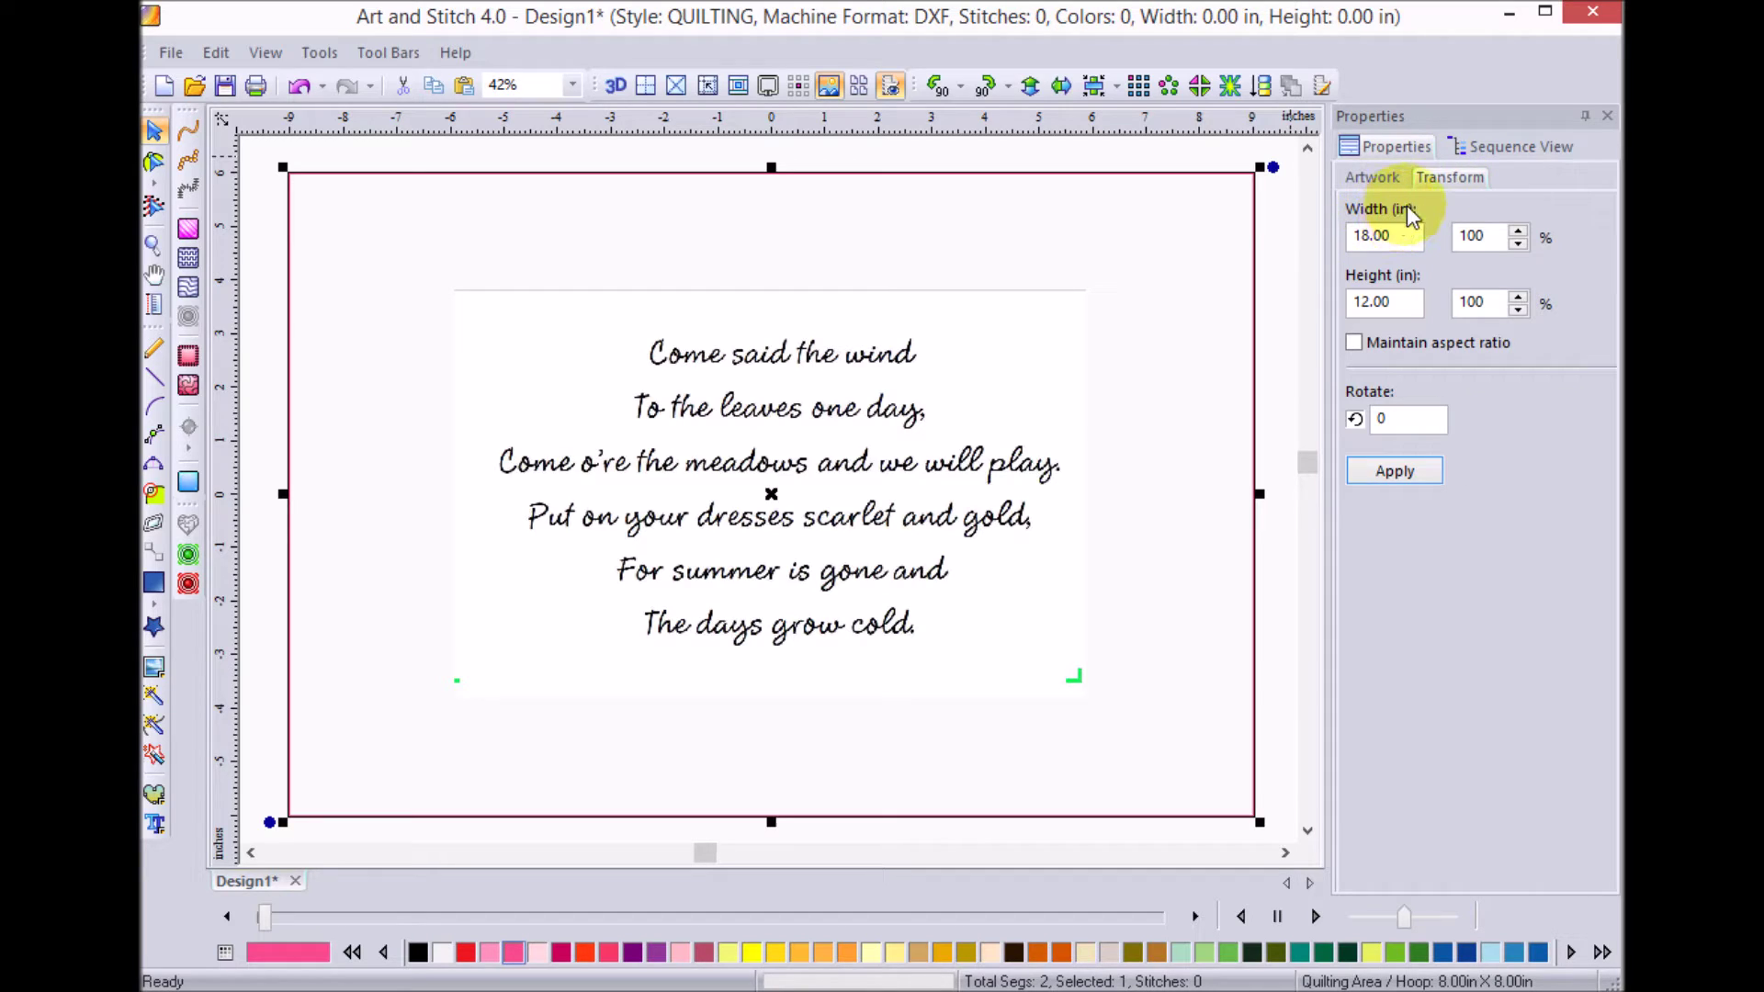
{"action": "double_click", "coordinate": [1400, 233]}
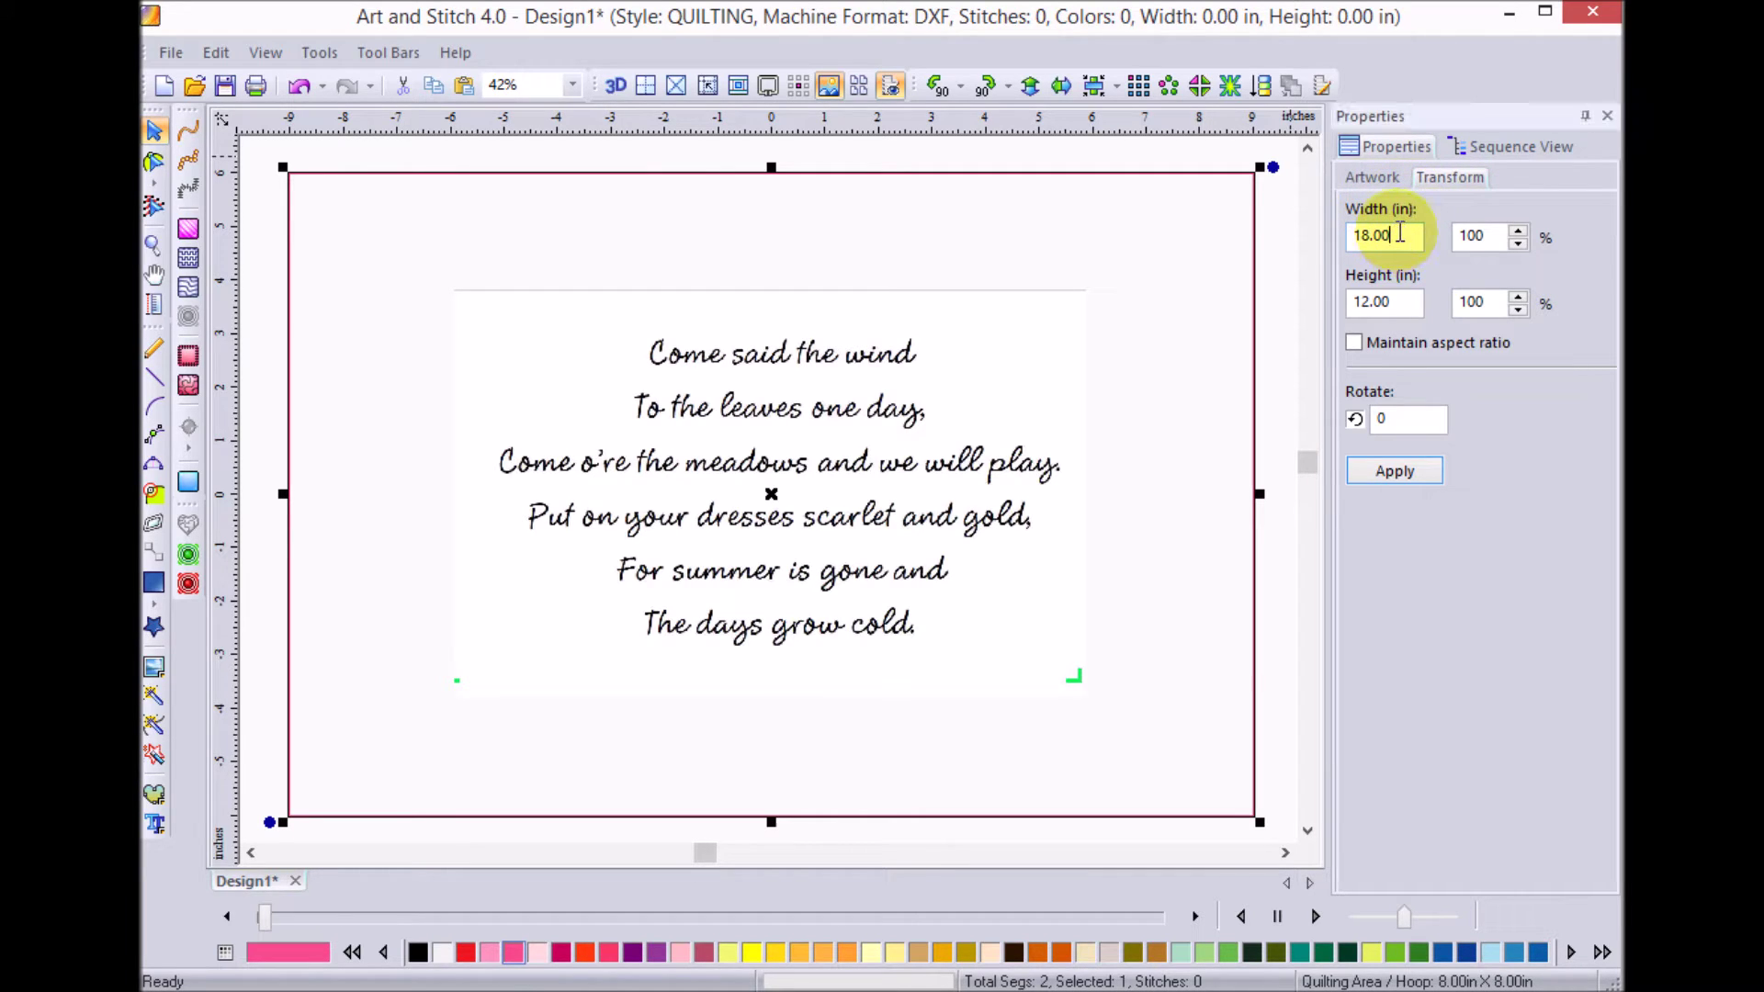
{"action": "type", "text": "17.5"}
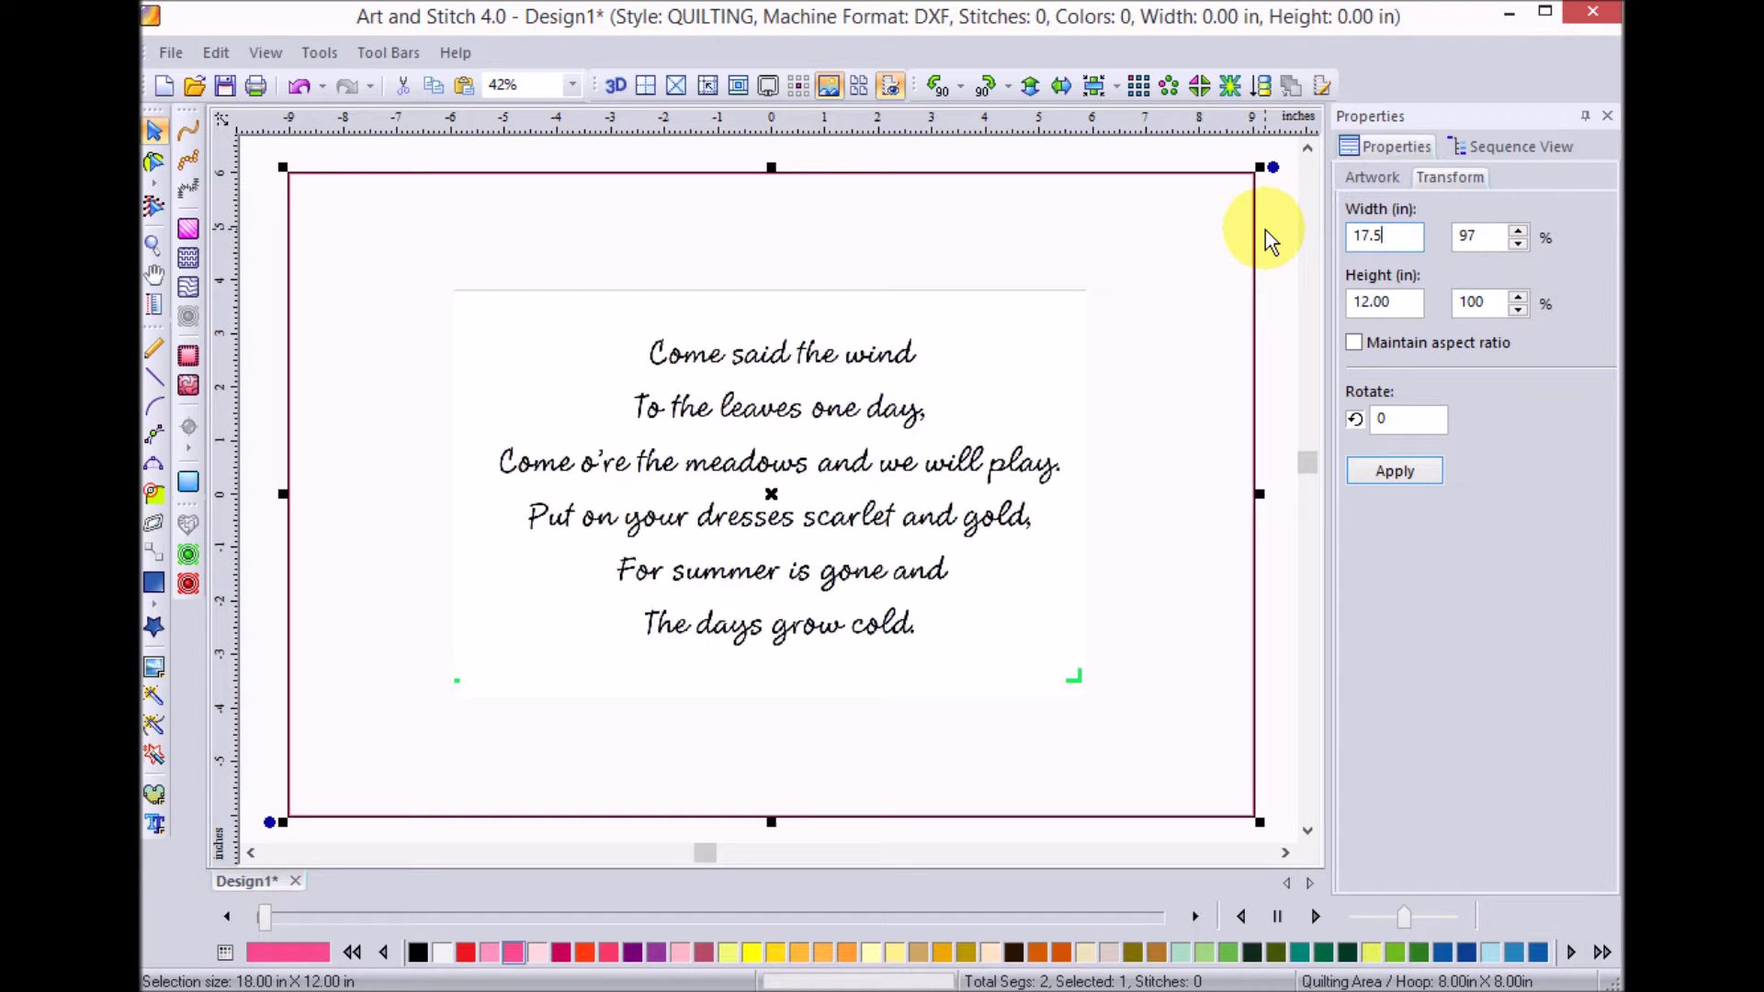
{"action": "key", "text": "Tab"}
{"action": "type", "text": "9"}
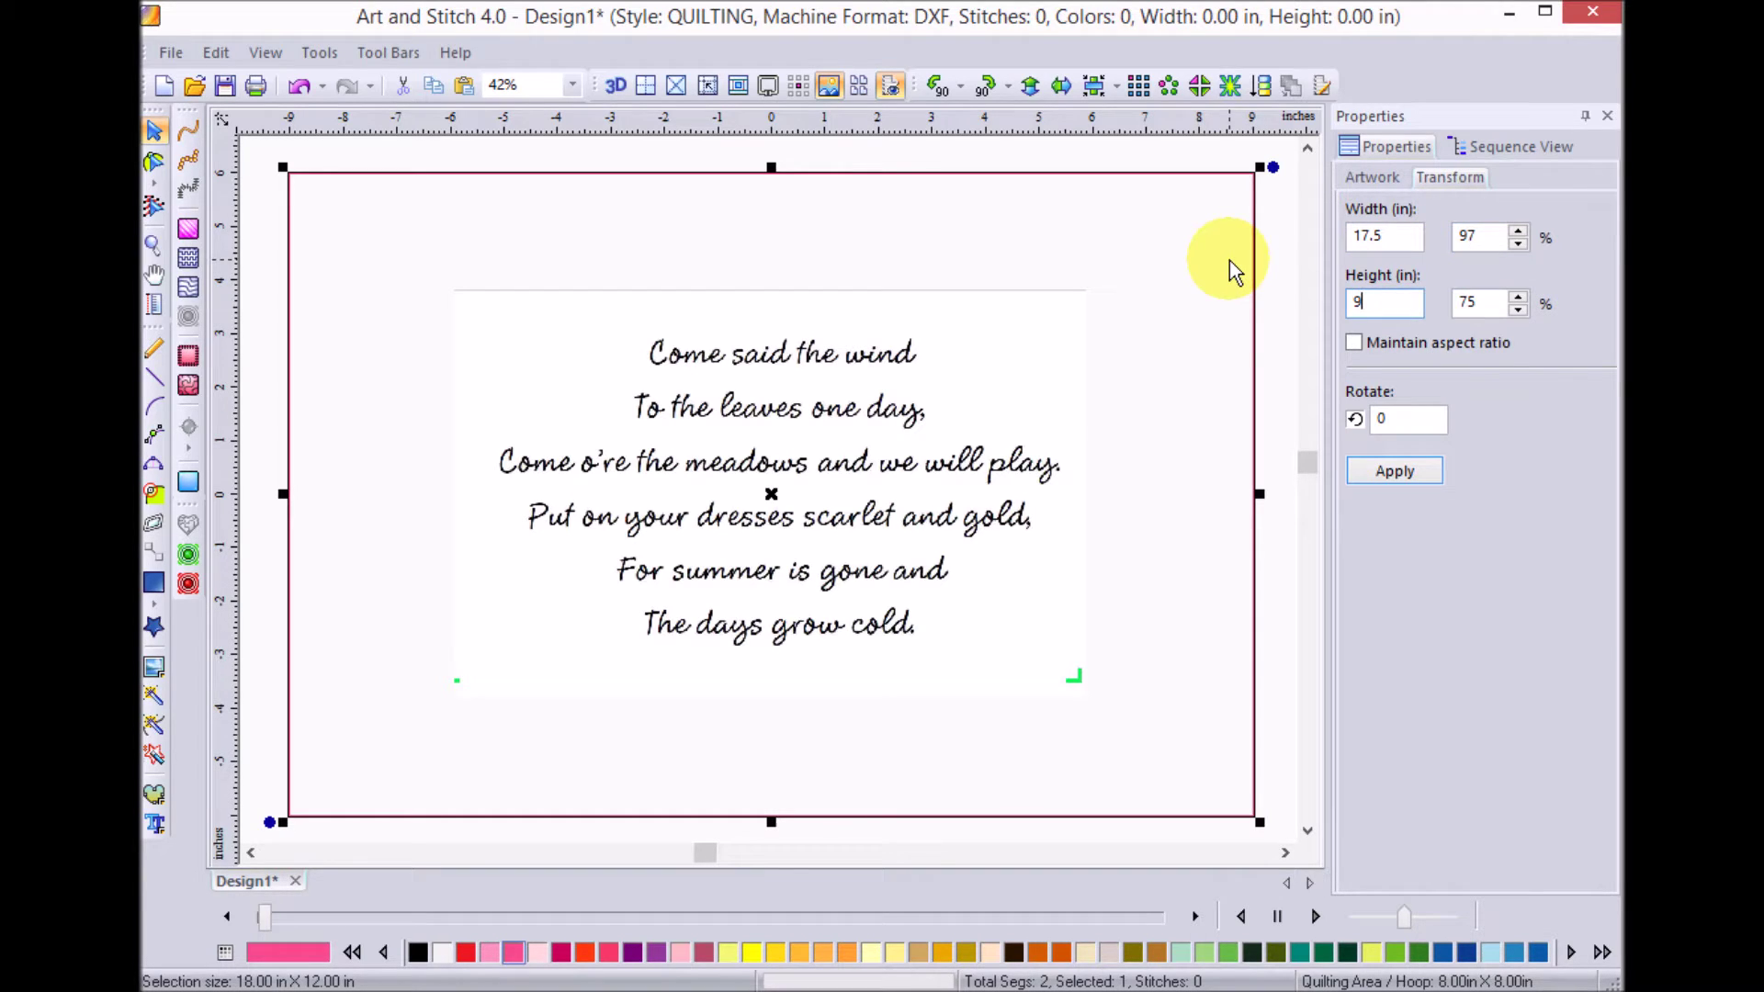
{"action": "left_click", "coordinate": [1393, 473]}
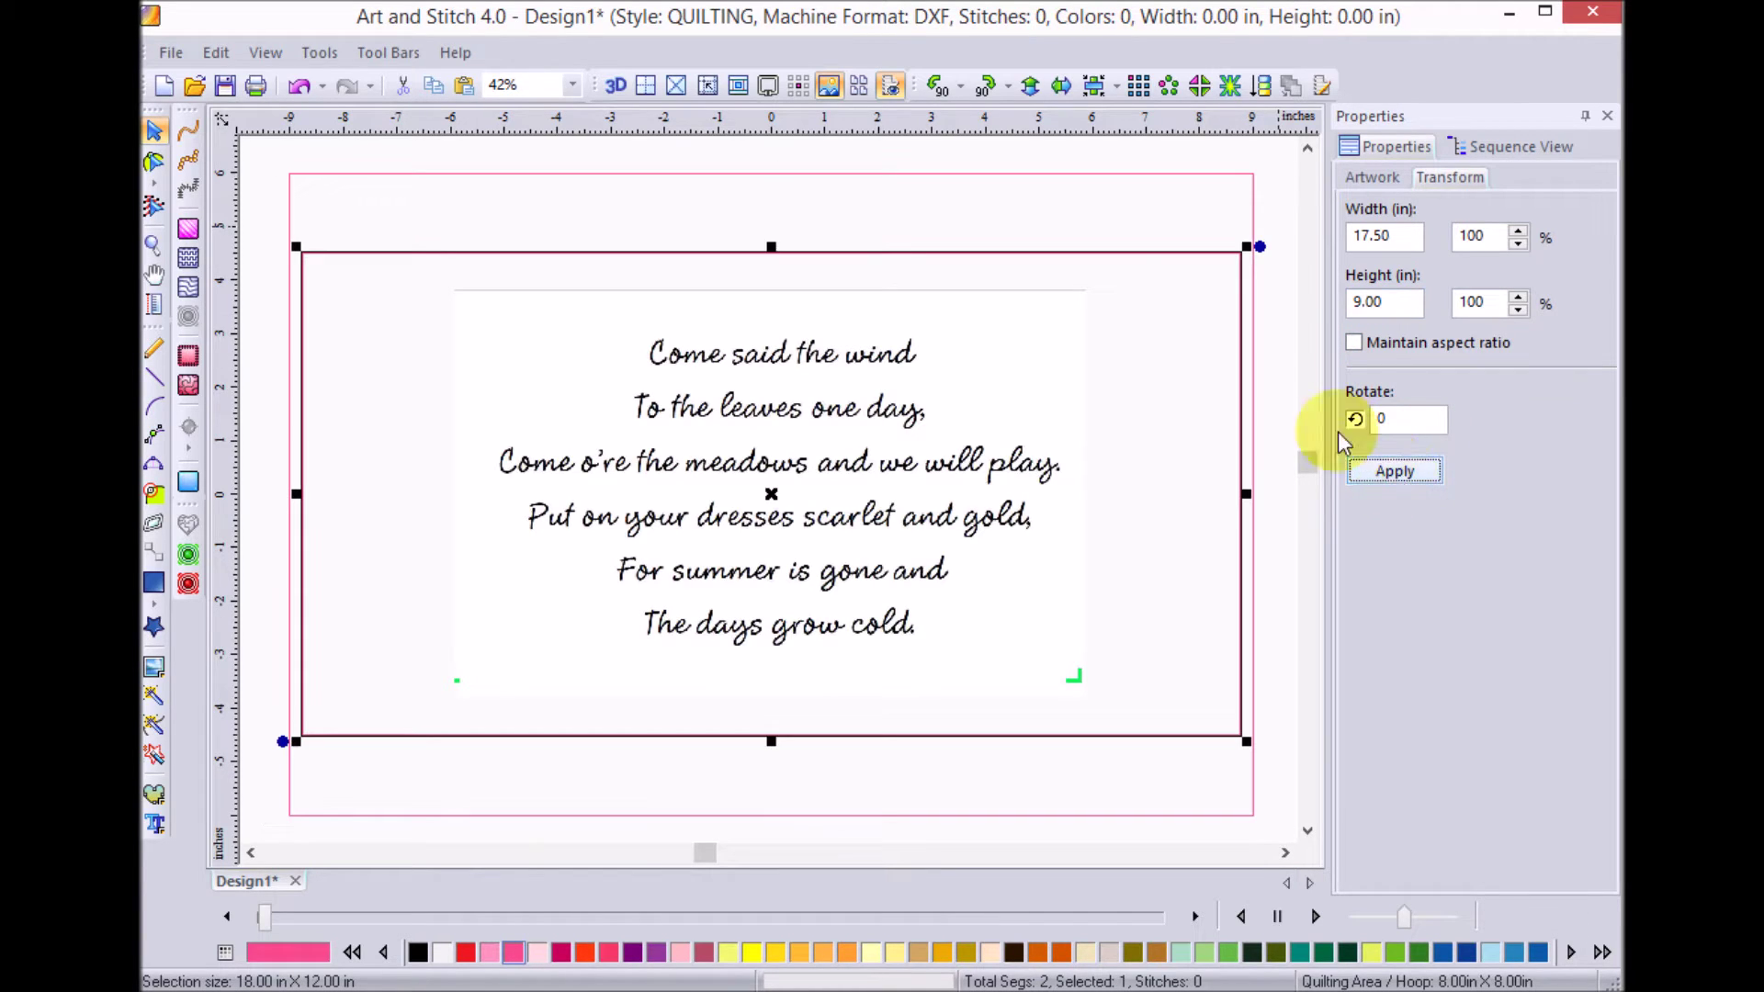
{"action": "left_click", "coordinate": [1094, 87]}
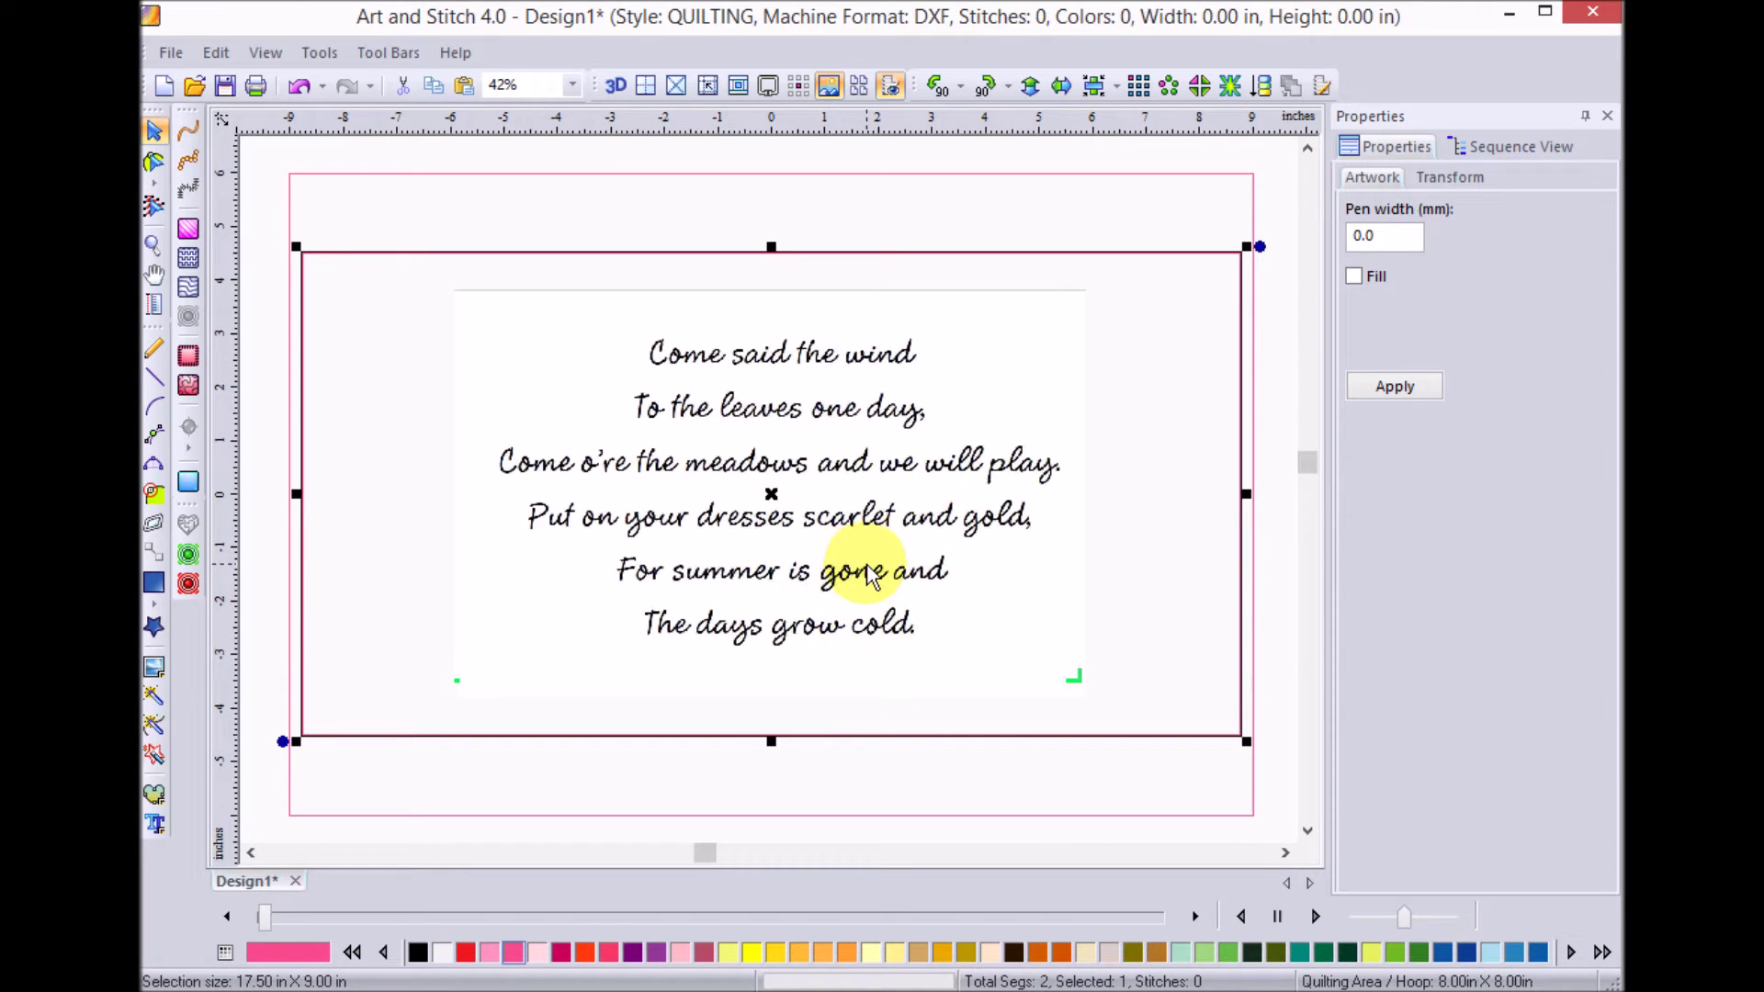
Enlarge the poem backdrop to about 17.45 by 11.29 in and shift it so the text fits inside the inner rectangle
{"action": "left_click", "coordinate": [153, 673]}
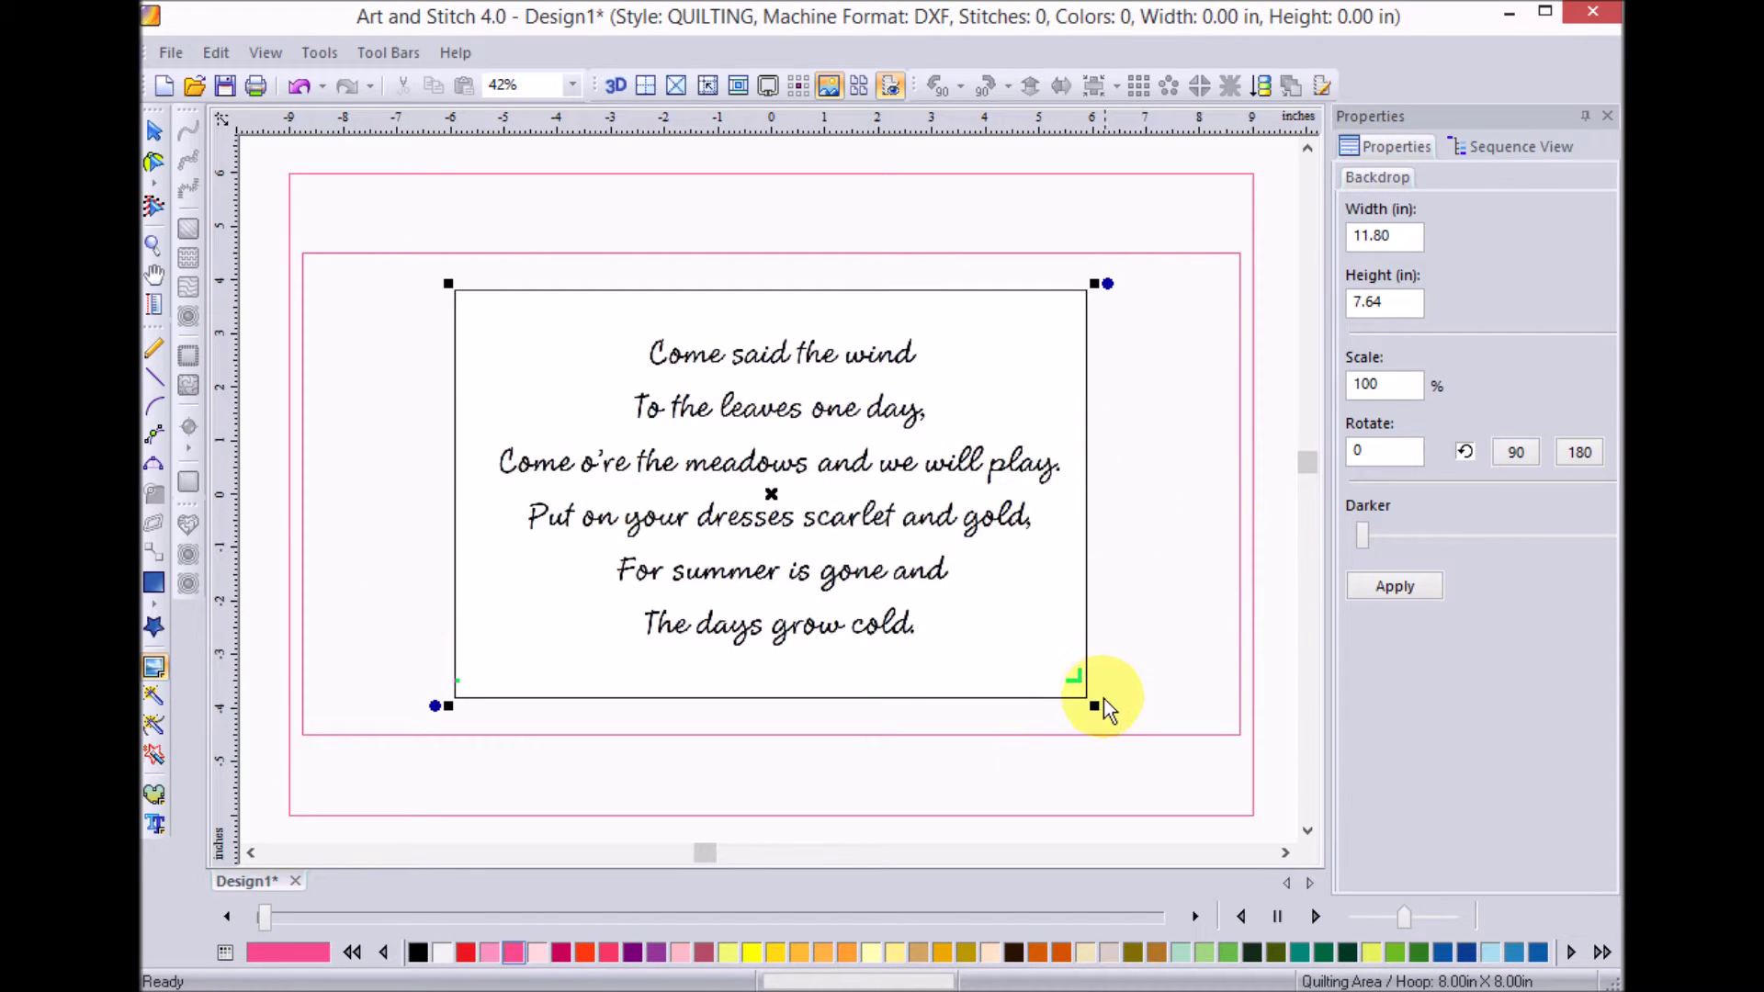
{"action": "left_click_drag", "start_coordinate": [1095, 707], "coordinate": [1265, 827]}
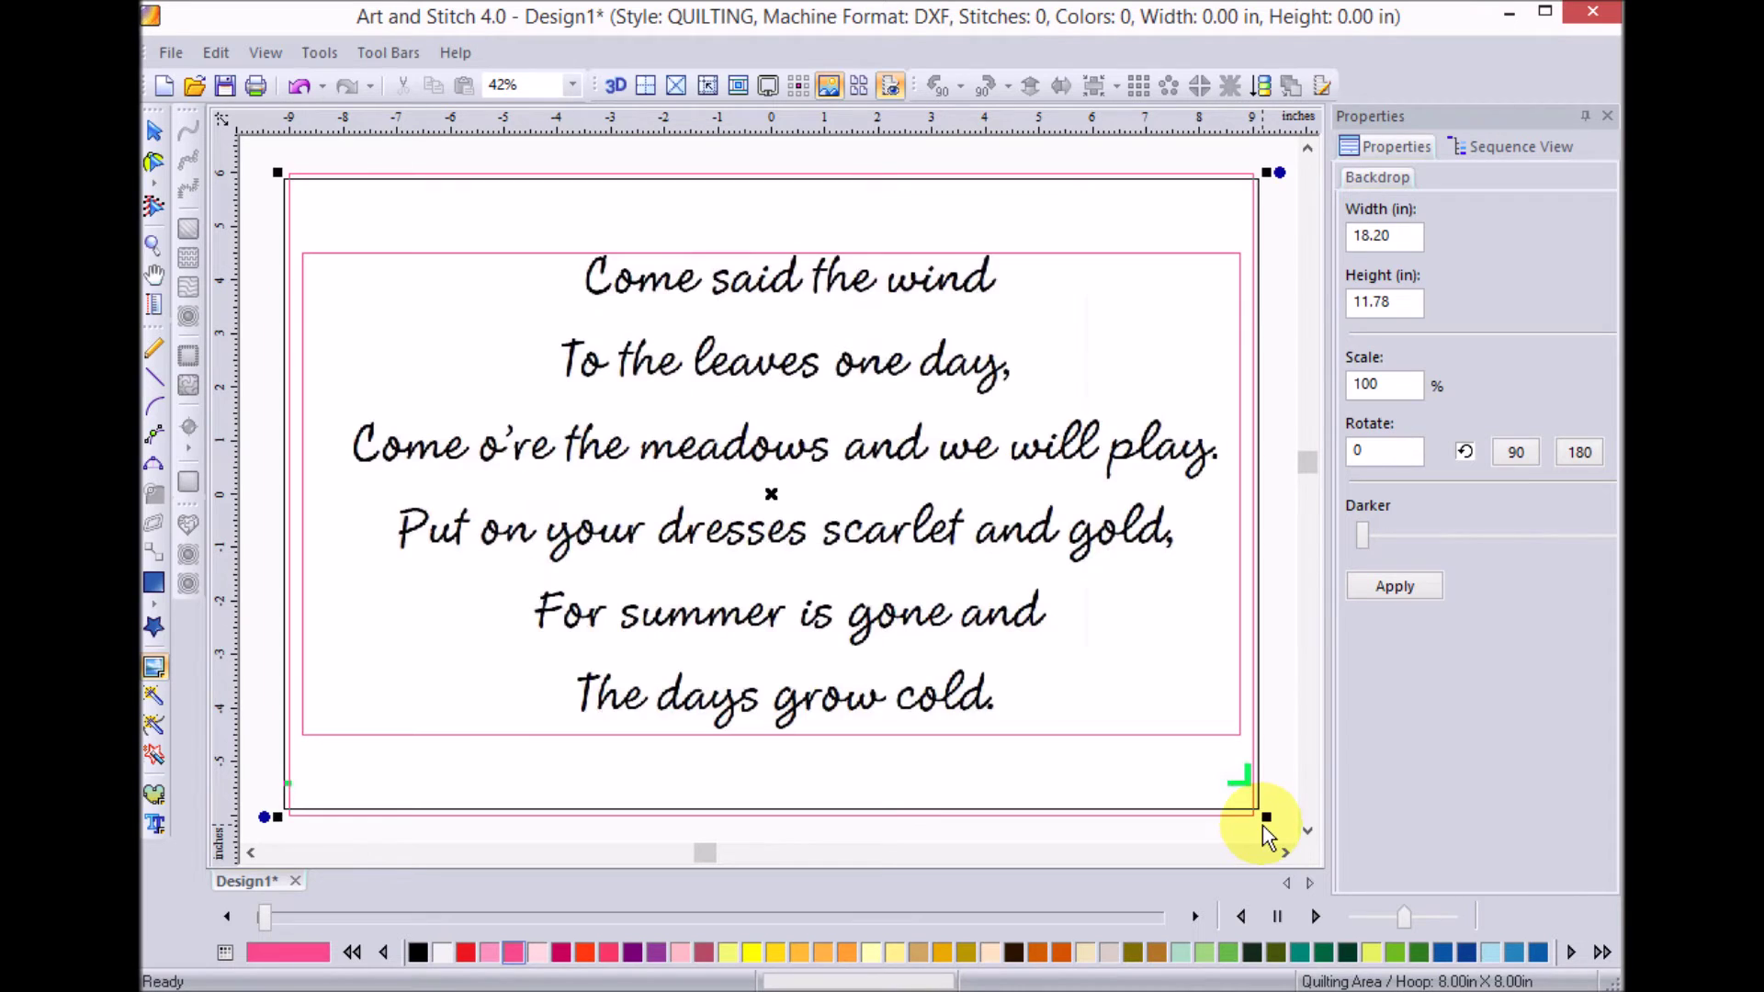
{"action": "left_click_drag", "start_coordinate": [1264, 818], "coordinate": [1232, 788]}
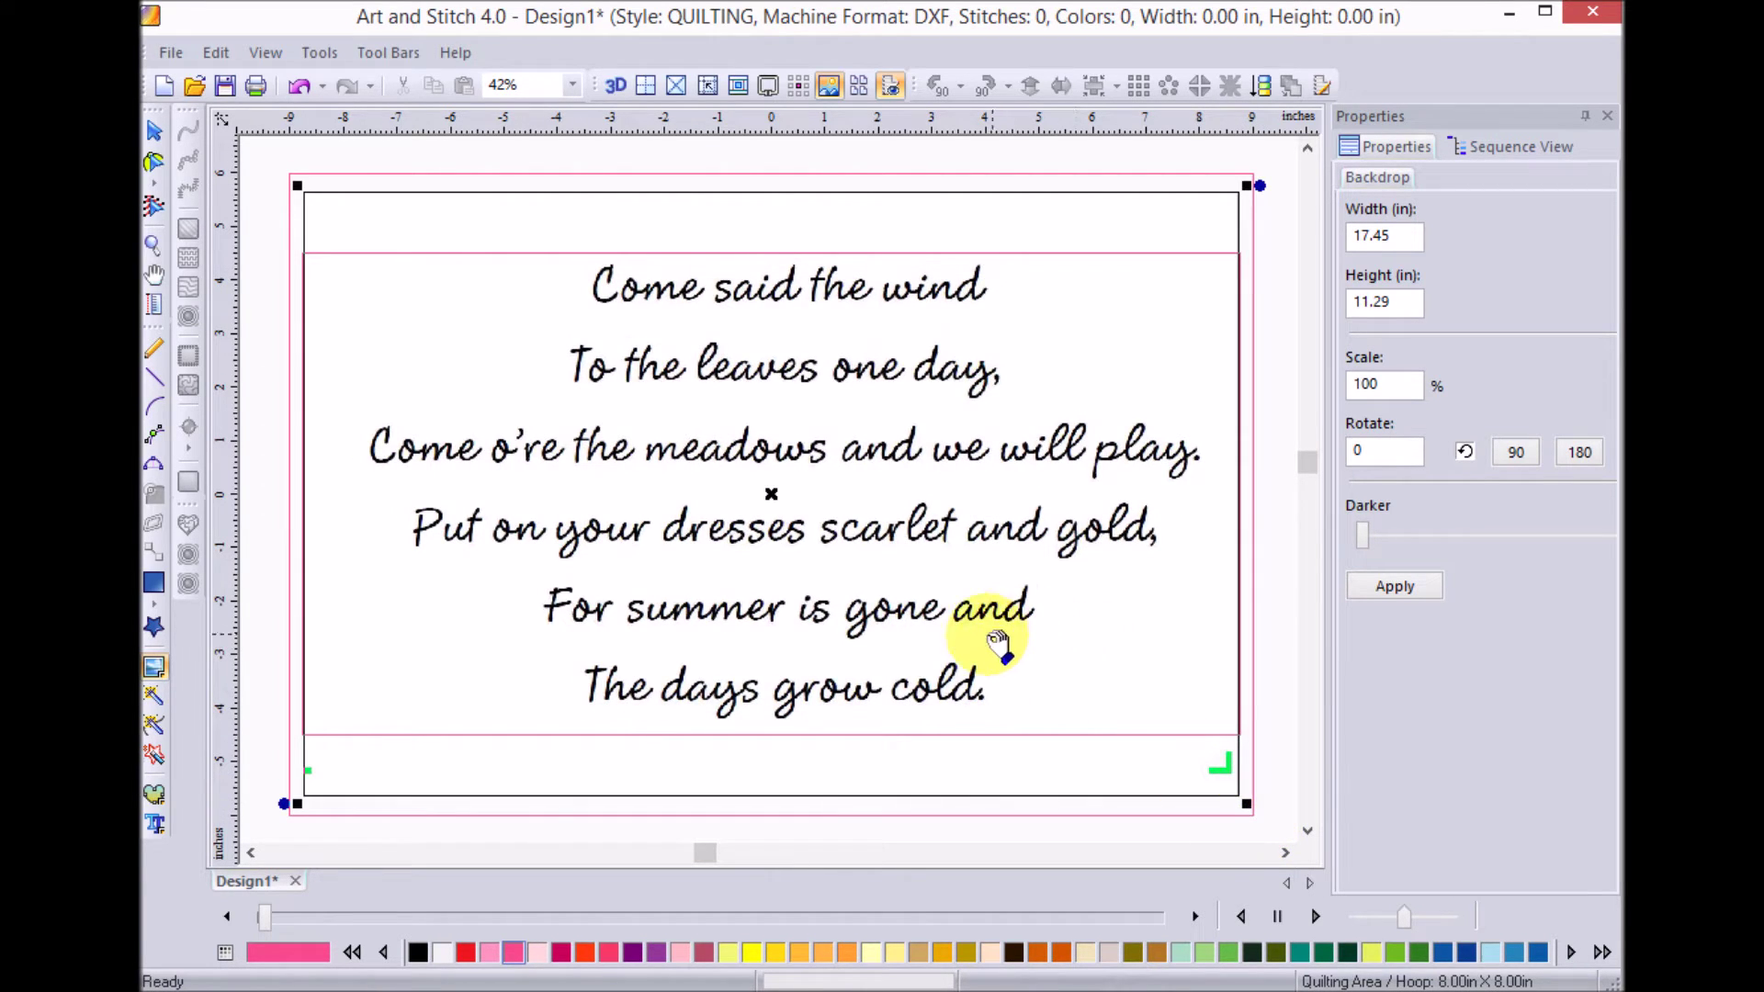
{"action": "left_click_drag", "start_coordinate": [997, 643], "coordinate": [1001, 629]}
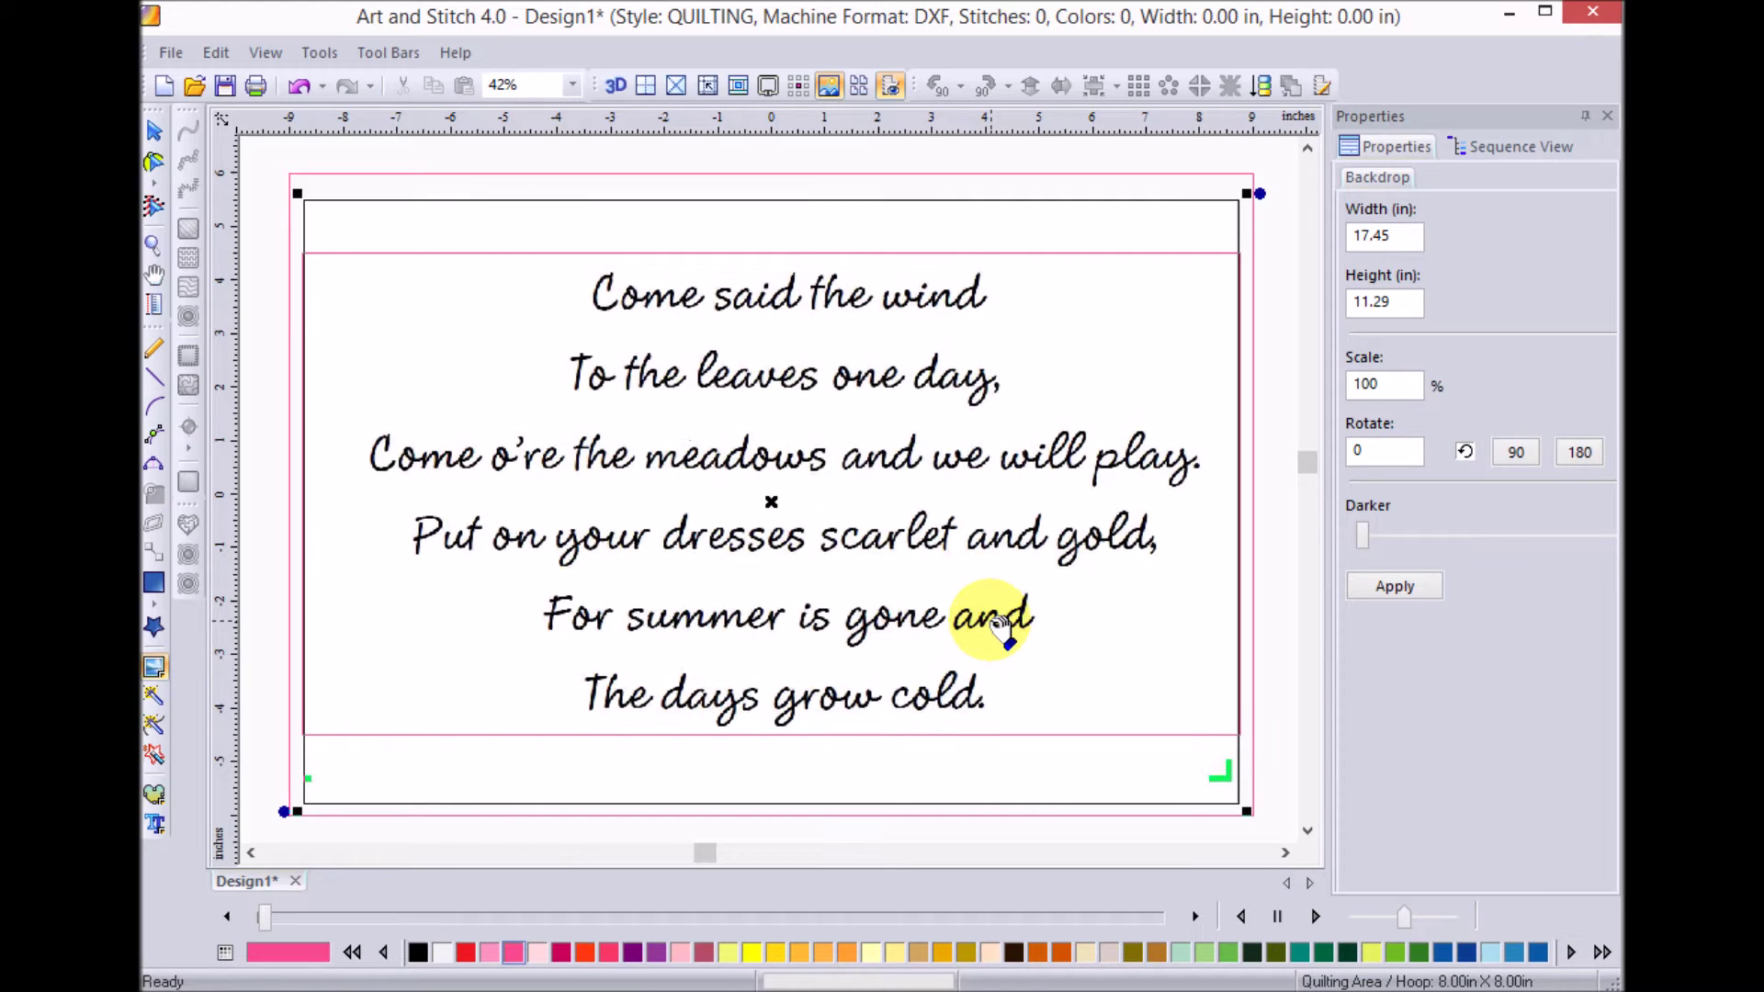
{"action": "left_click_drag", "start_coordinate": [997, 634], "coordinate": [994, 634]}
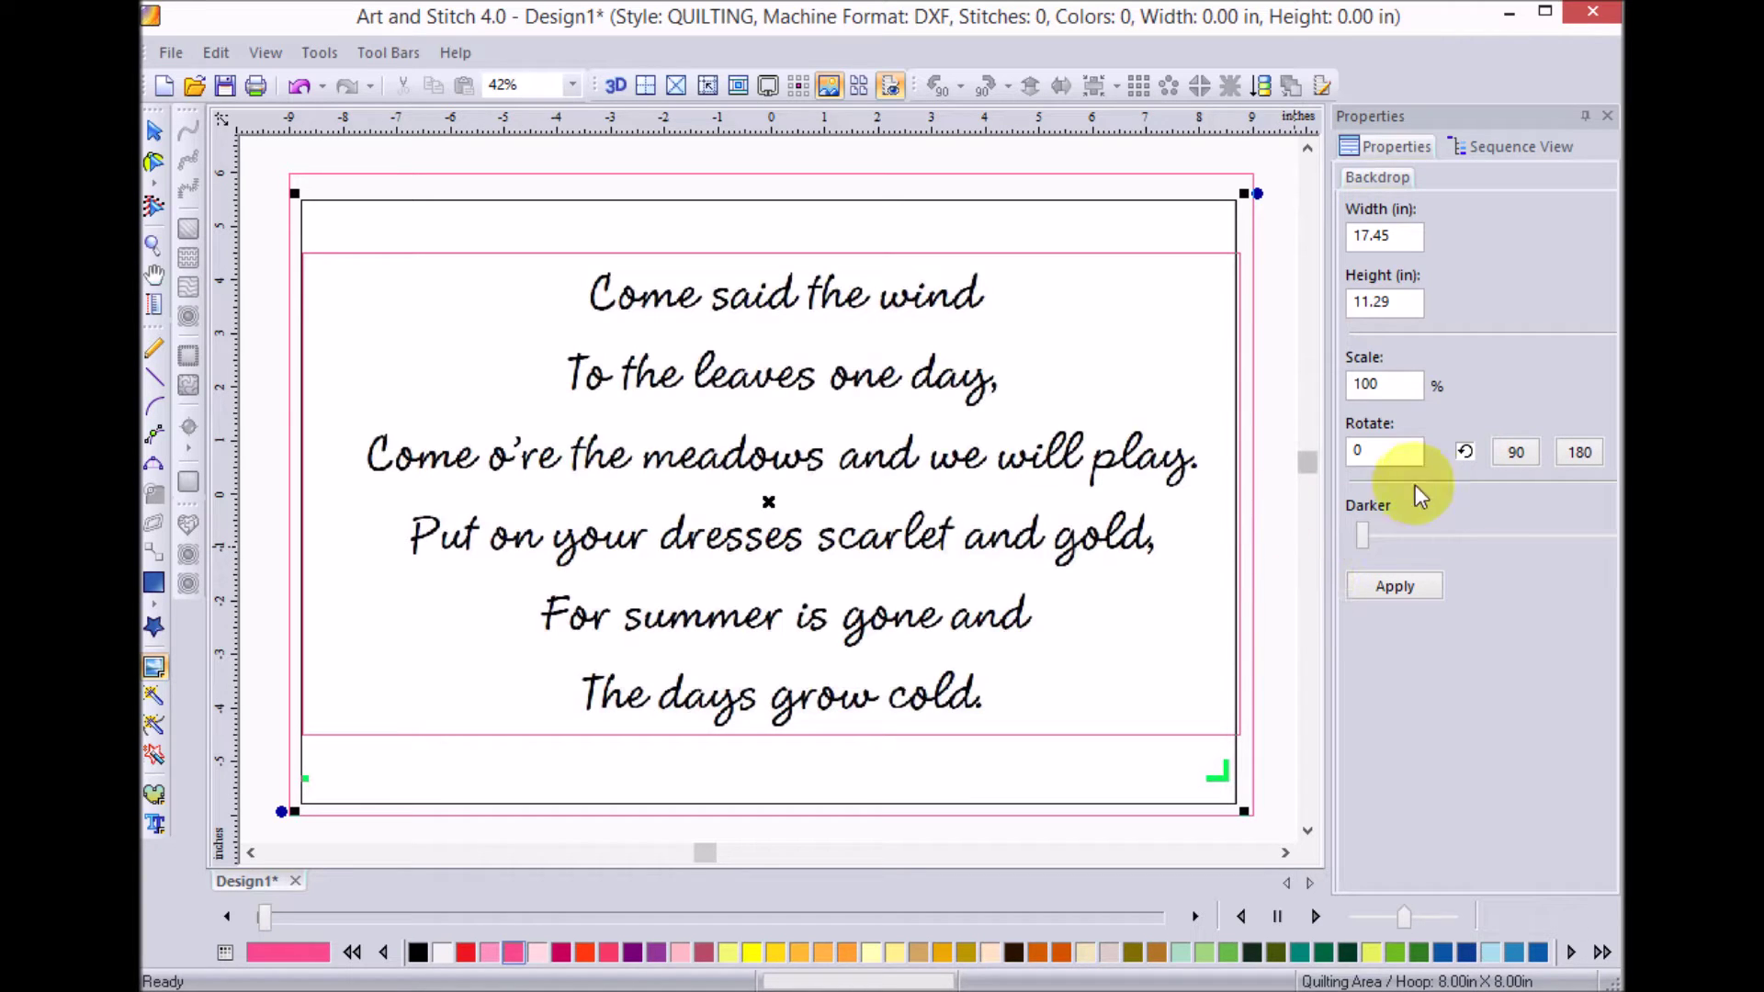
Fade the backdrop with the Darker setting until the poem text shows as light gray
{"action": "left_click", "coordinate": [1367, 542]}
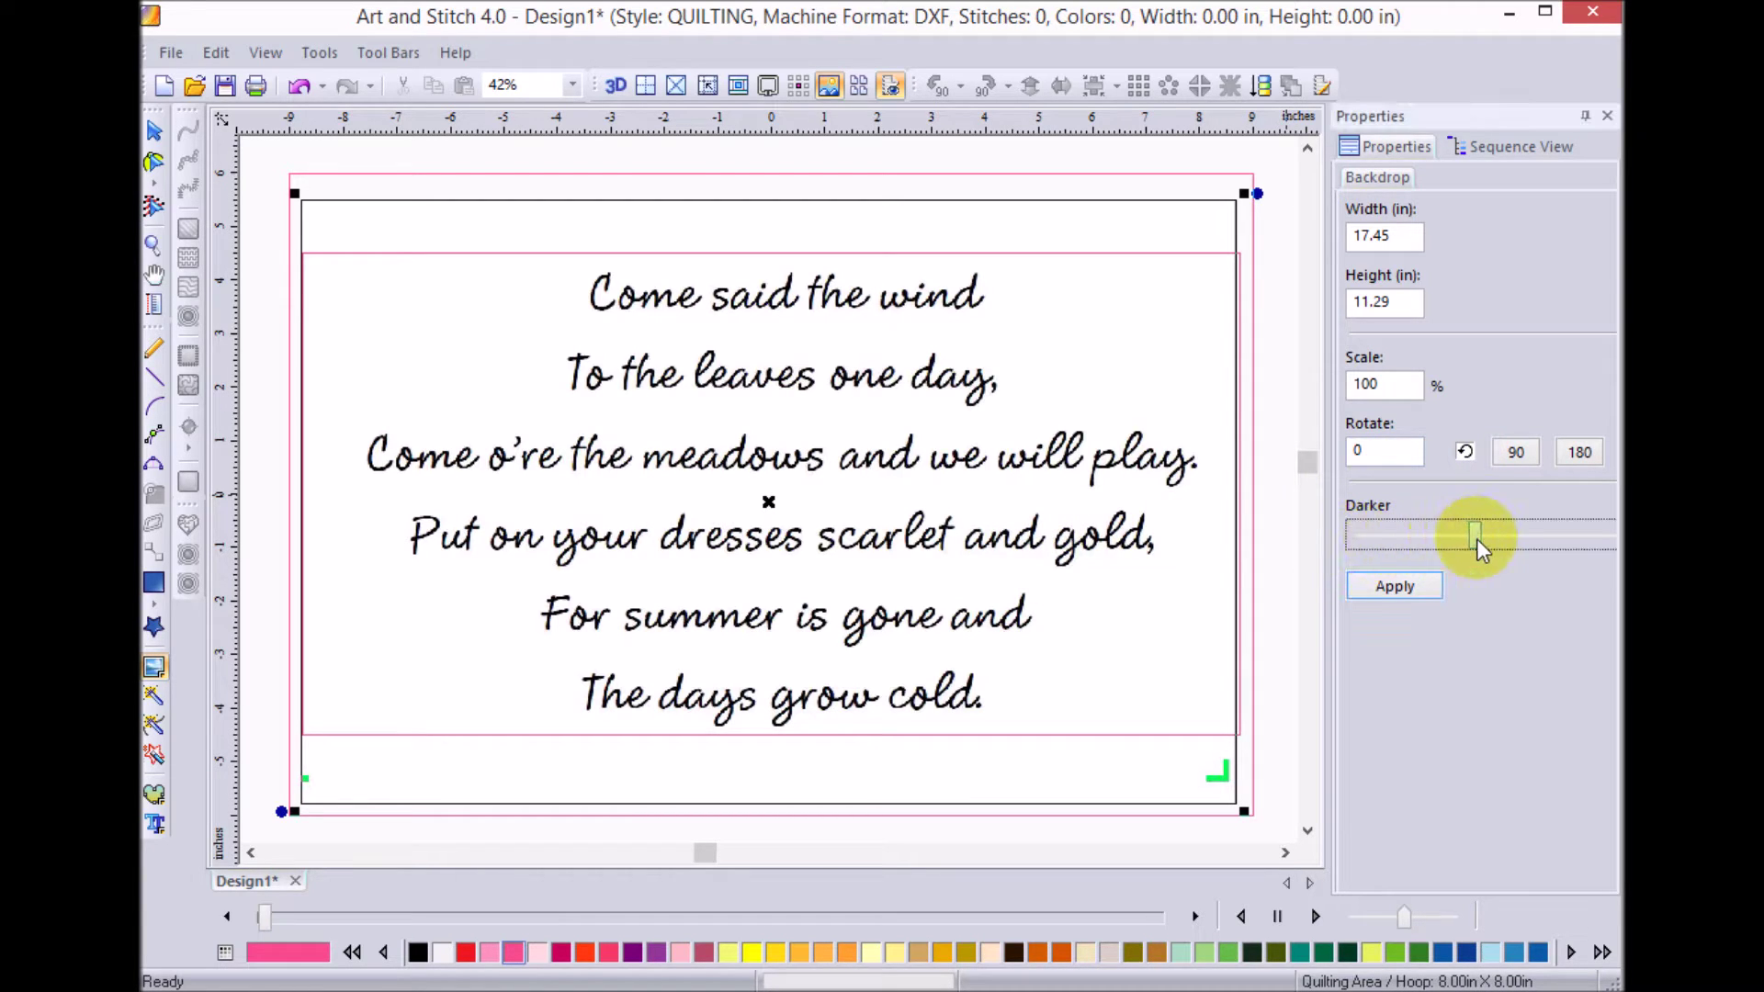
{"action": "left_click", "coordinate": [1392, 588]}
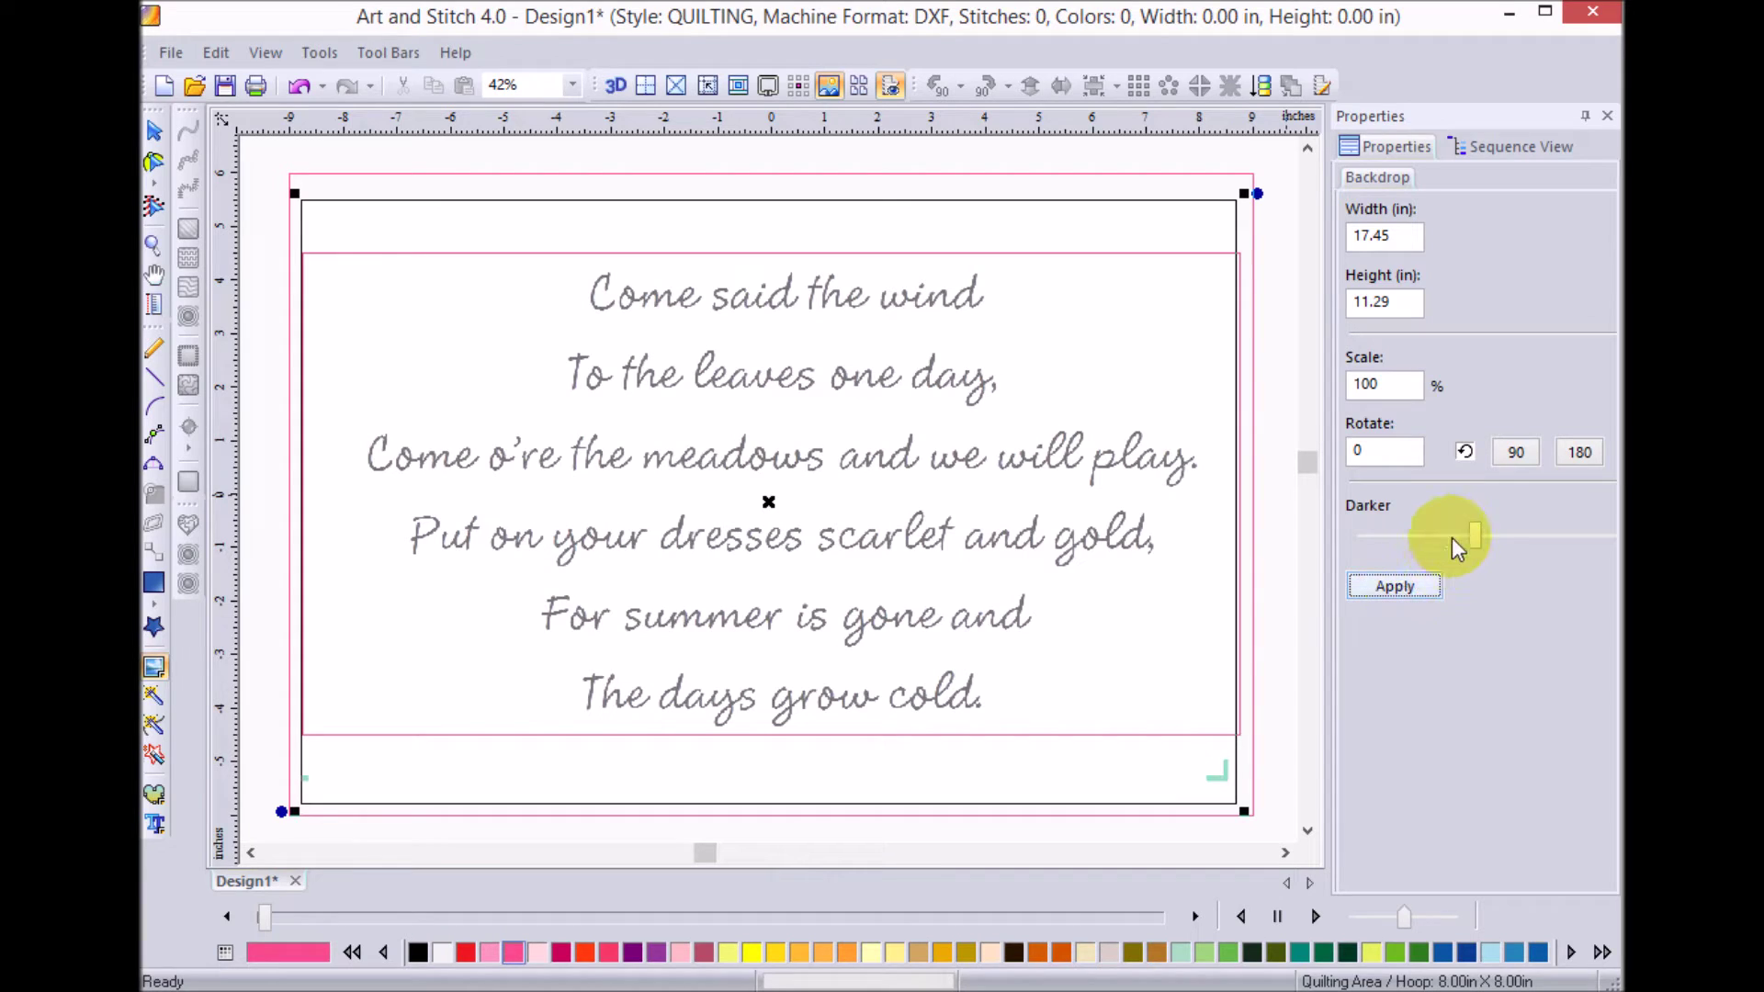
{"action": "left_click_drag", "start_coordinate": [1475, 535], "coordinate": [1520, 532]}
{"action": "left_click", "coordinate": [1384, 587]}
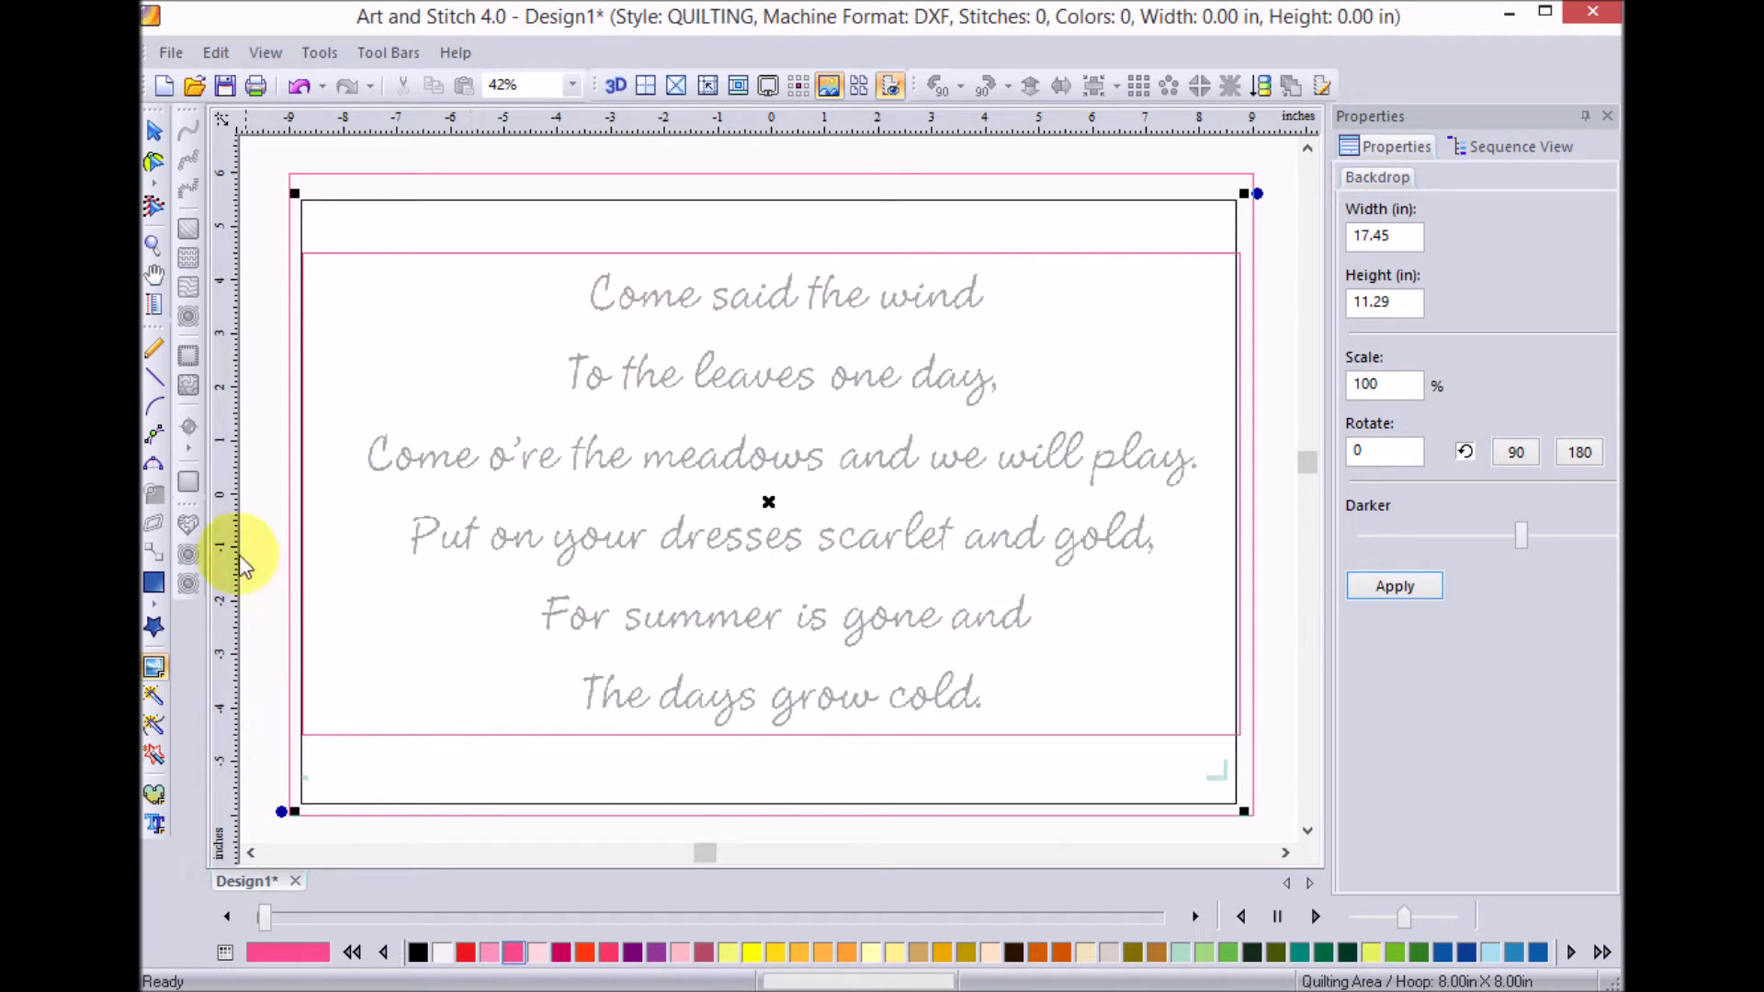
Insert Quilters Script from the Quilt Alphabet and Text library folder and move the alphabet above the rectangles
{"action": "left_click", "coordinate": [154, 634]}
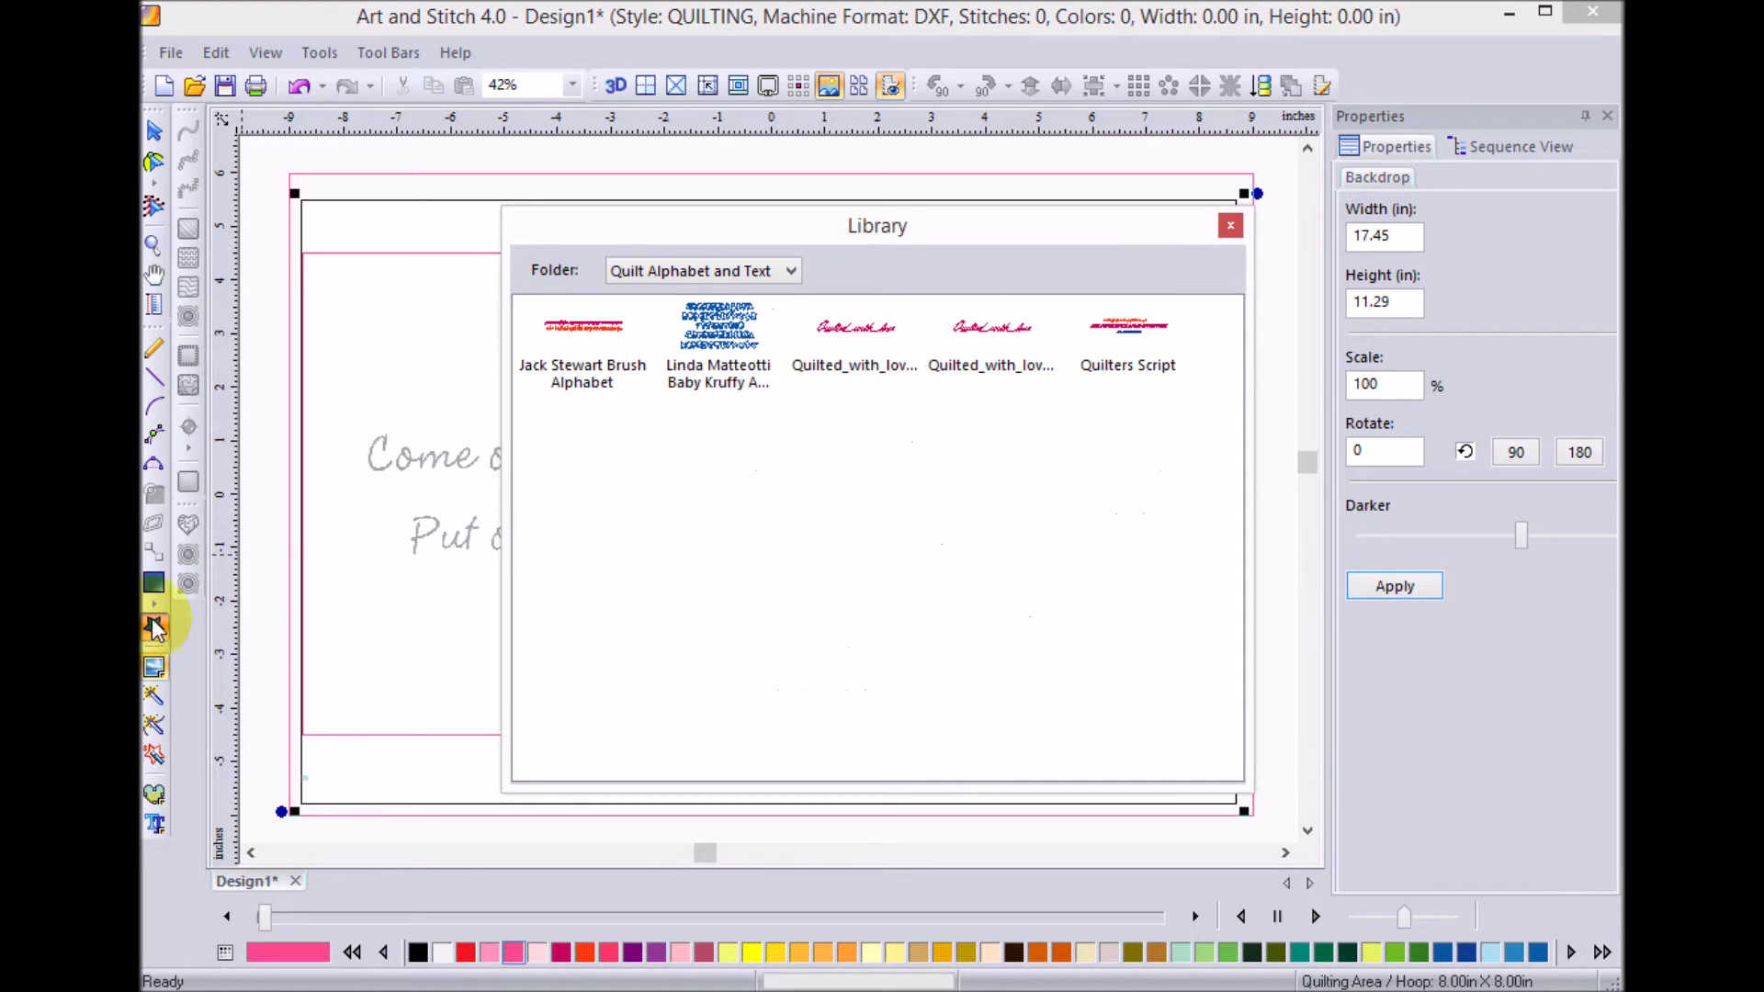
{"action": "left_click", "coordinate": [788, 273]}
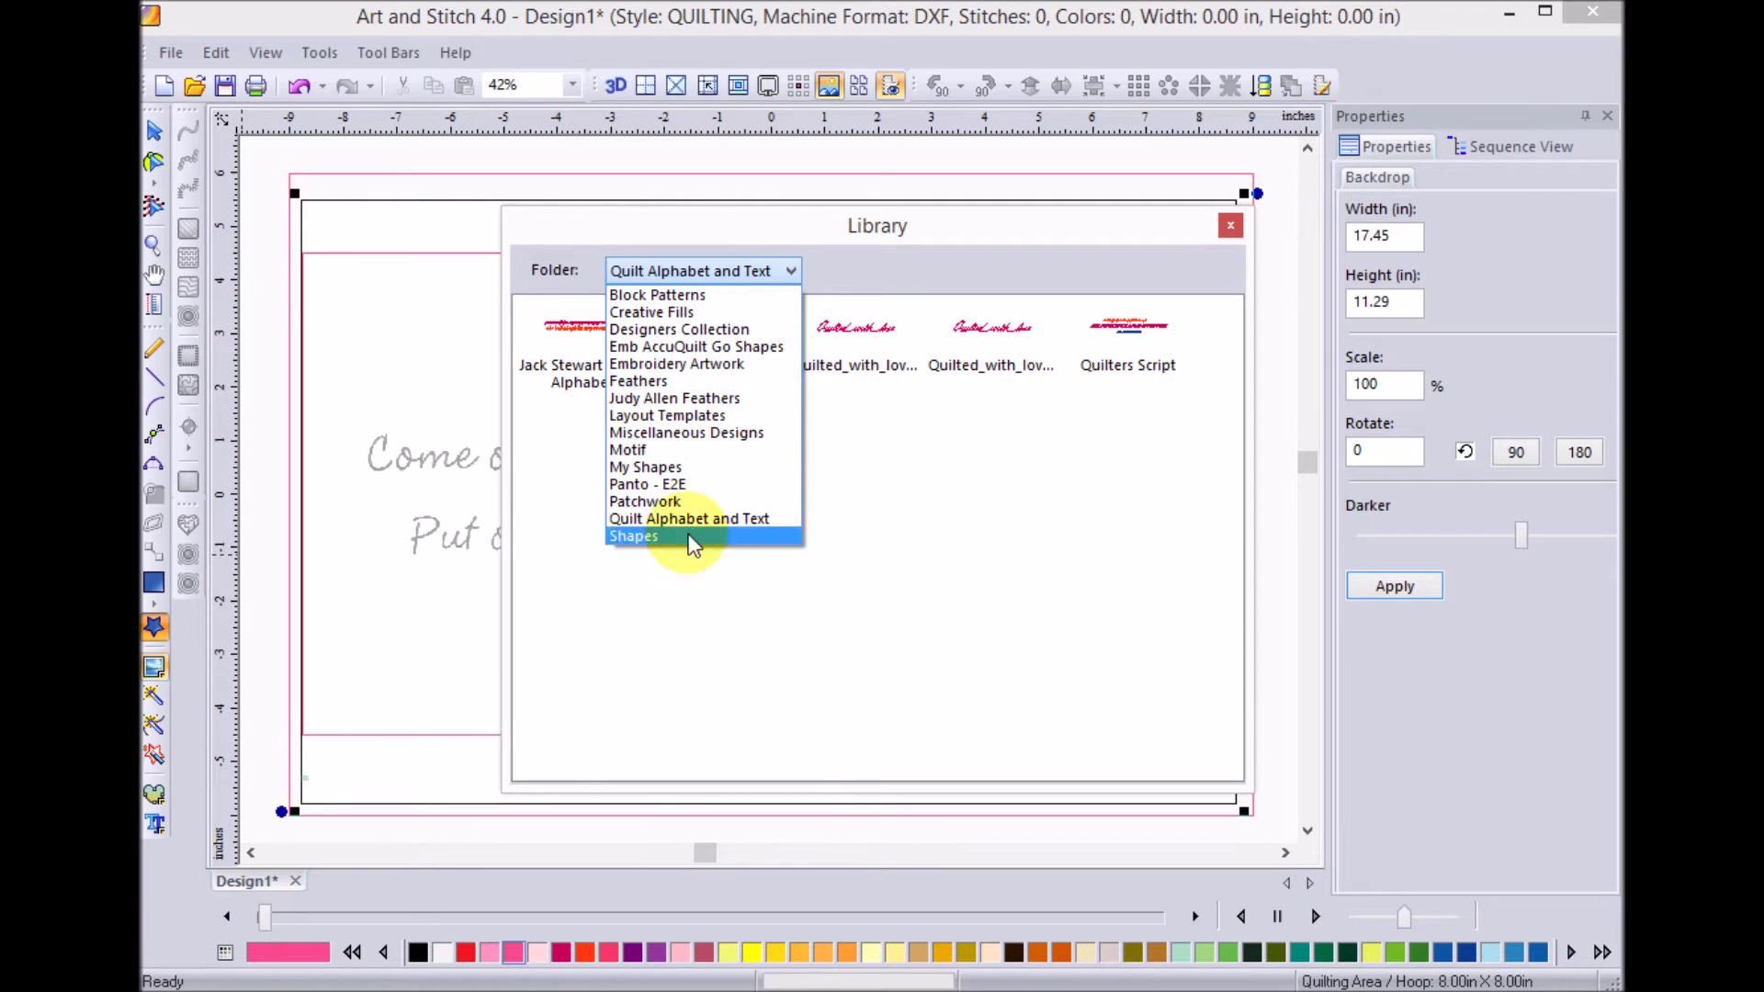
{"action": "left_click", "coordinate": [704, 518]}
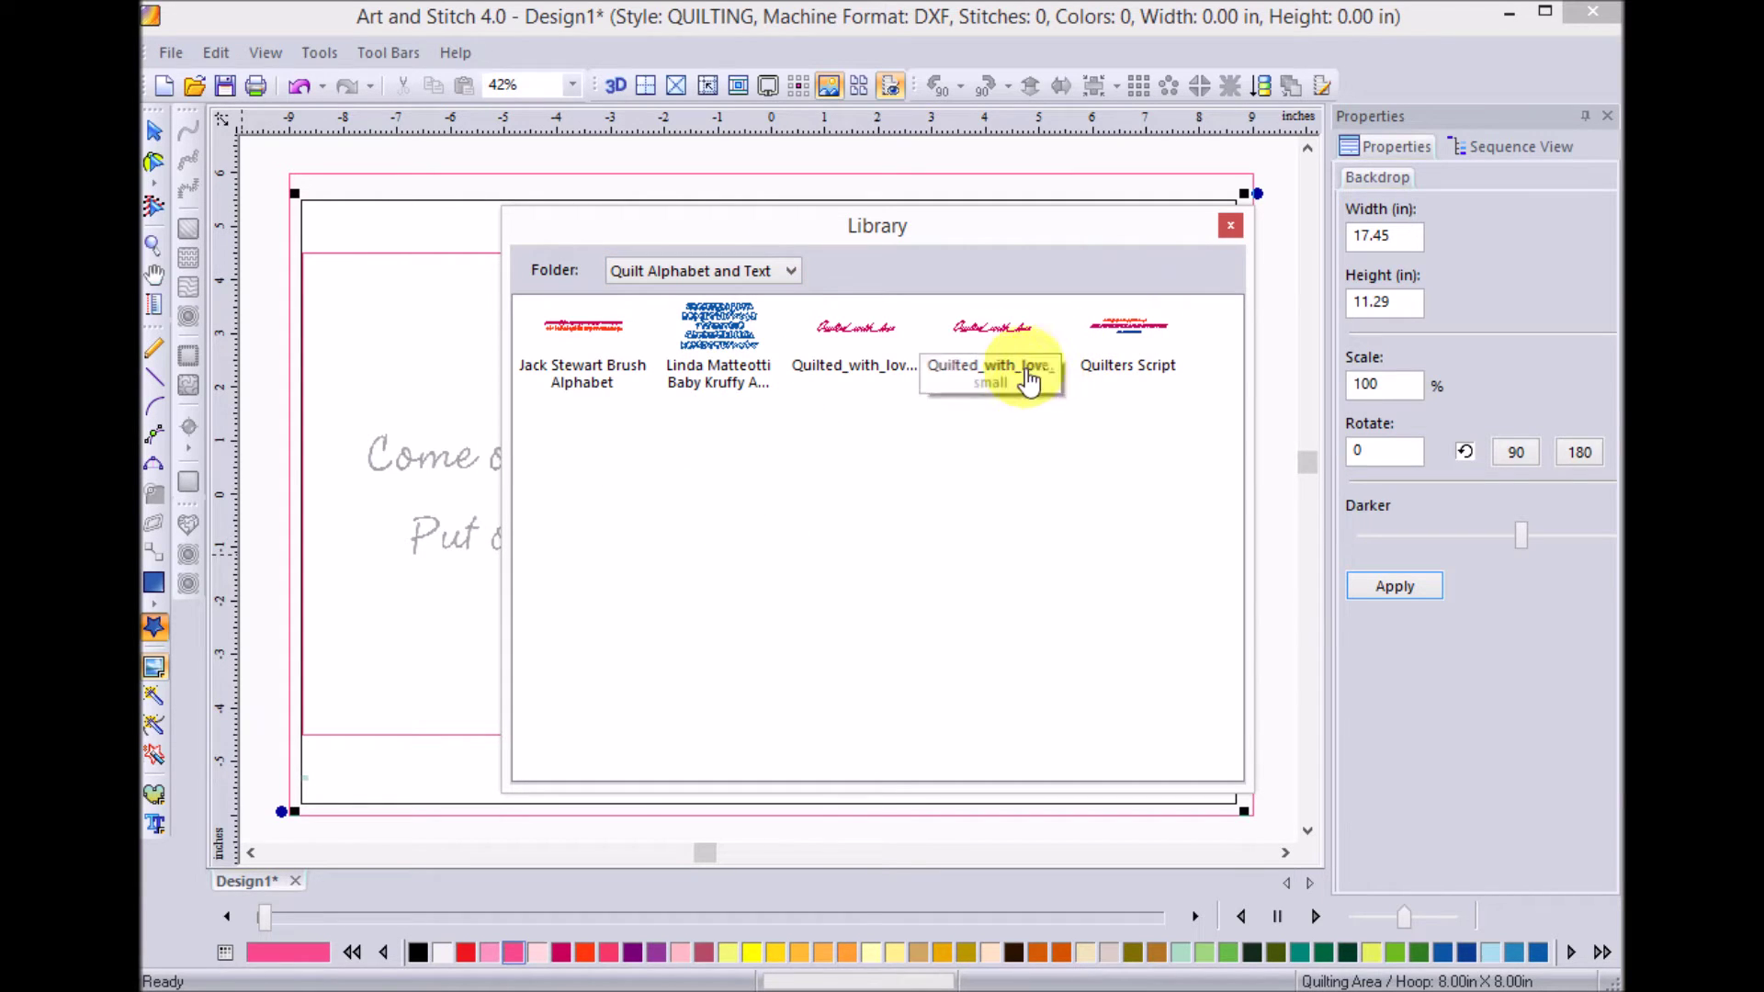
{"action": "double_click", "coordinate": [1135, 336]}
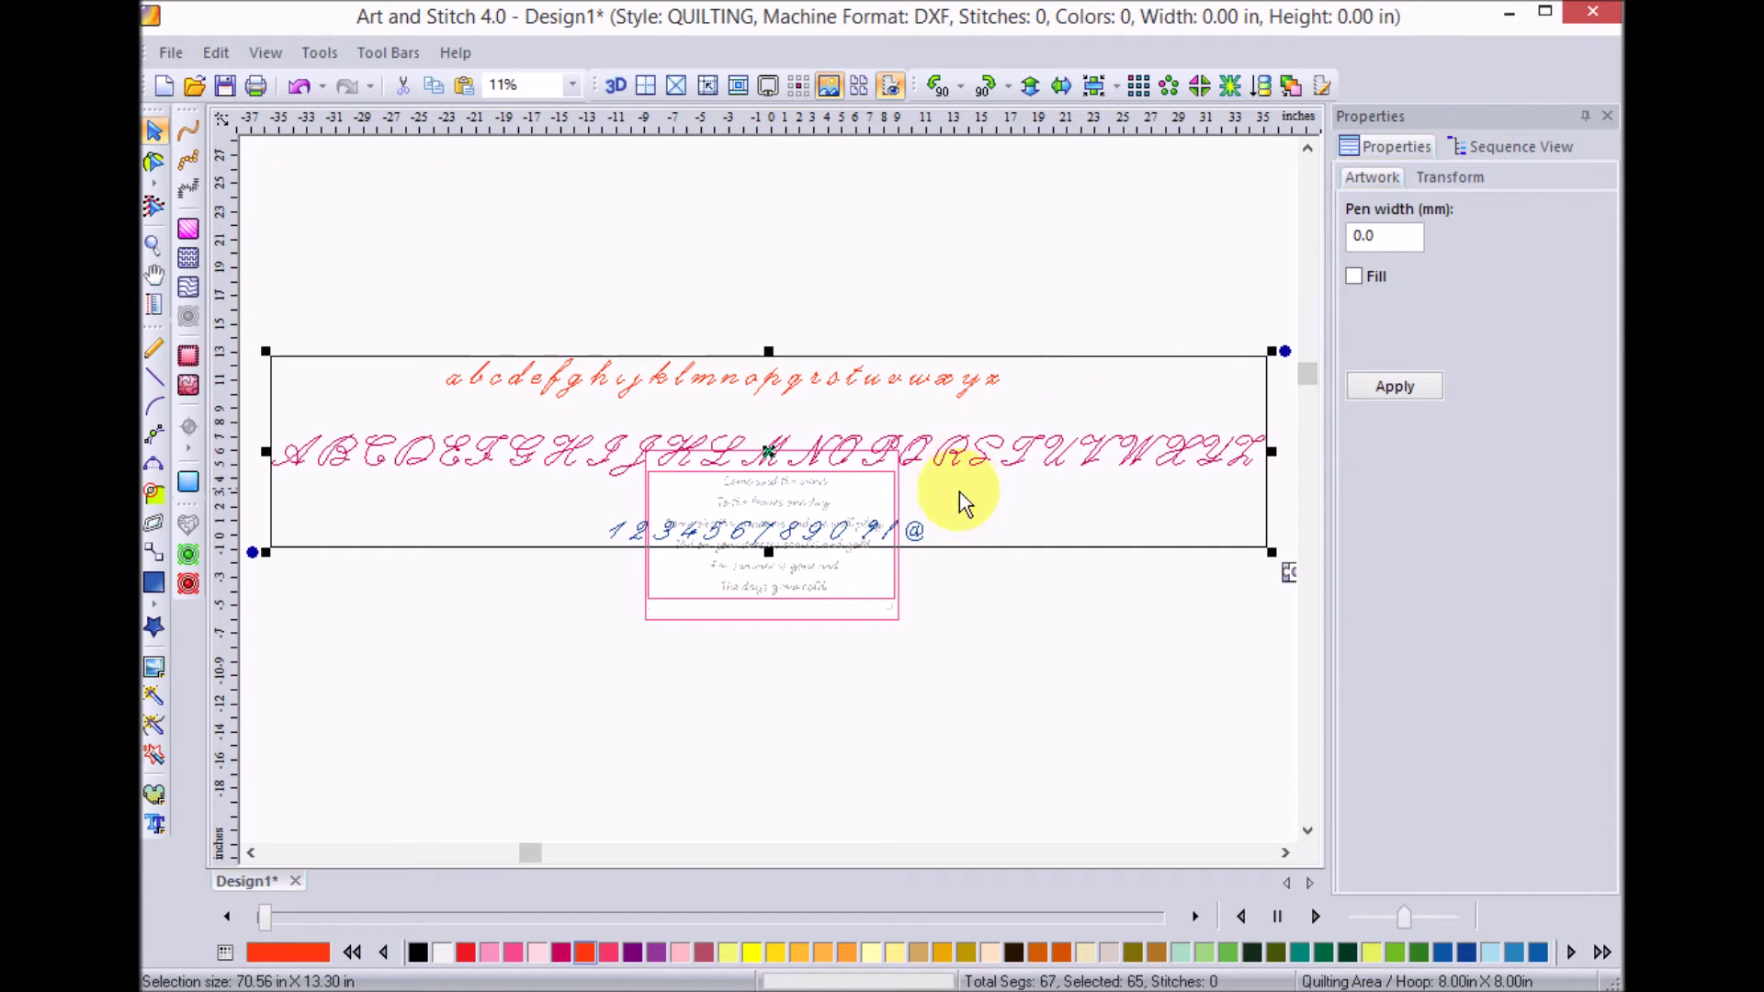
{"action": "left_click_drag", "start_coordinate": [937, 450], "coordinate": [950, 340]}
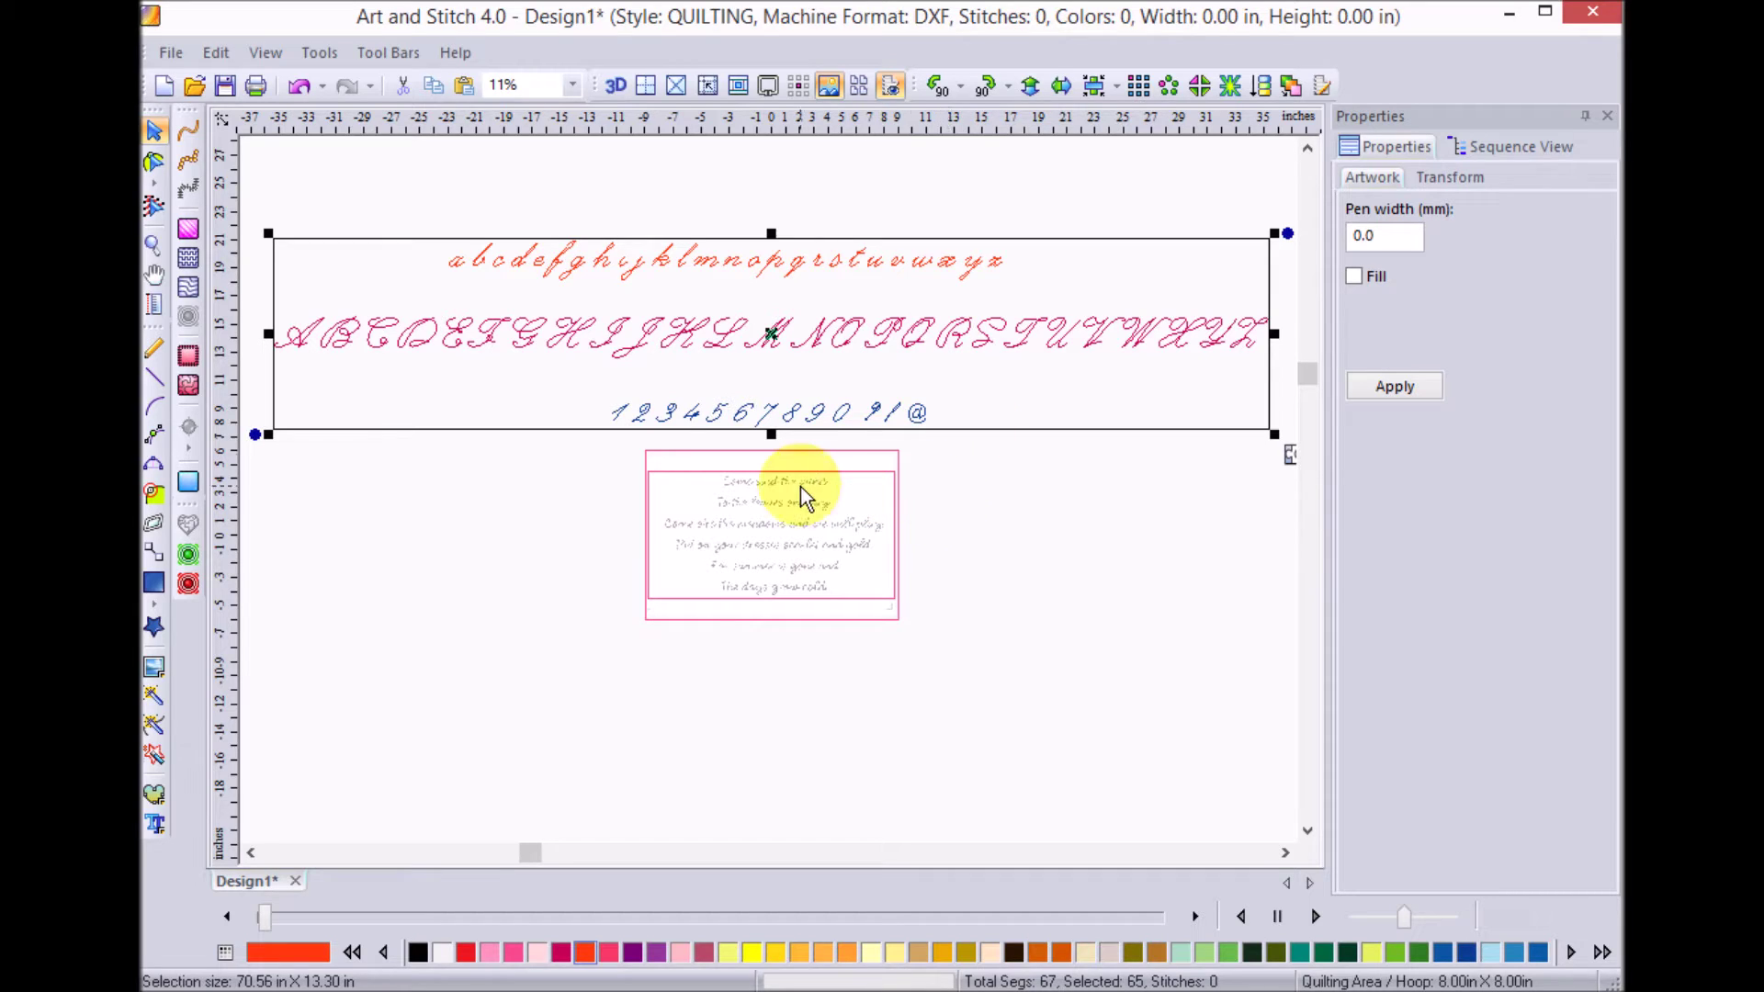
Check the letter groups in the Sequence View and delete the blue Embroidery 406 group containing the numbers
{"action": "left_click", "coordinate": [1508, 152]}
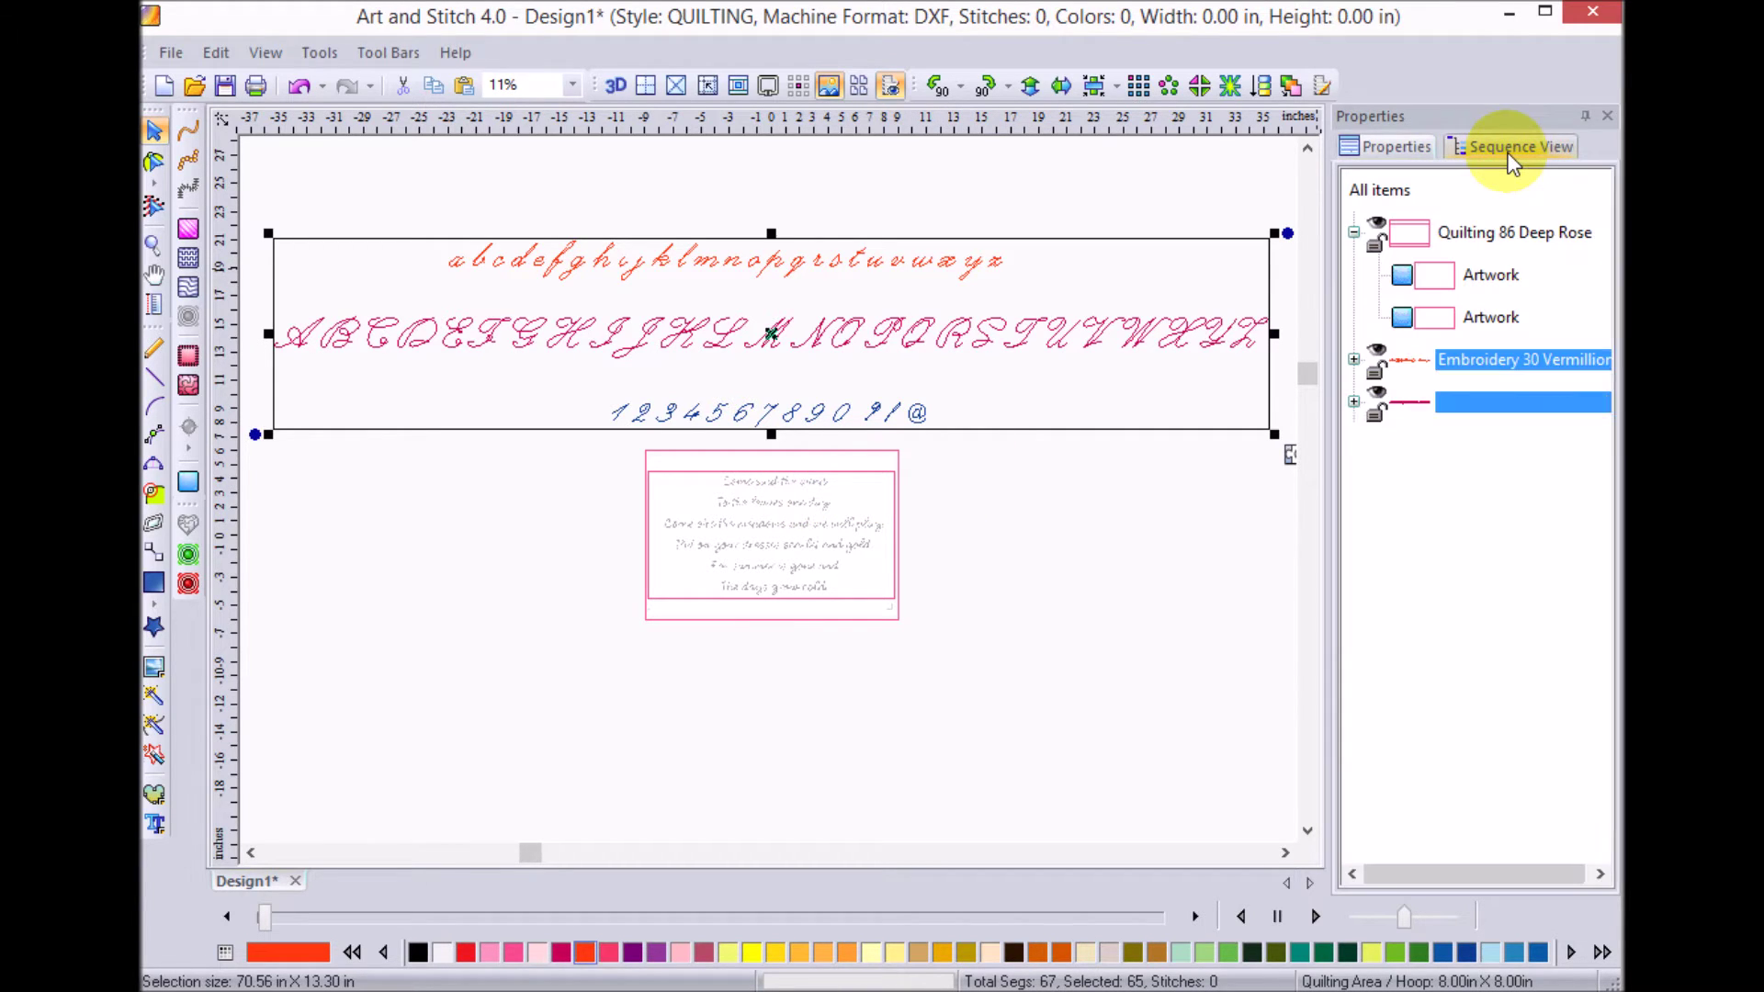
{"action": "left_click", "coordinate": [1354, 359]}
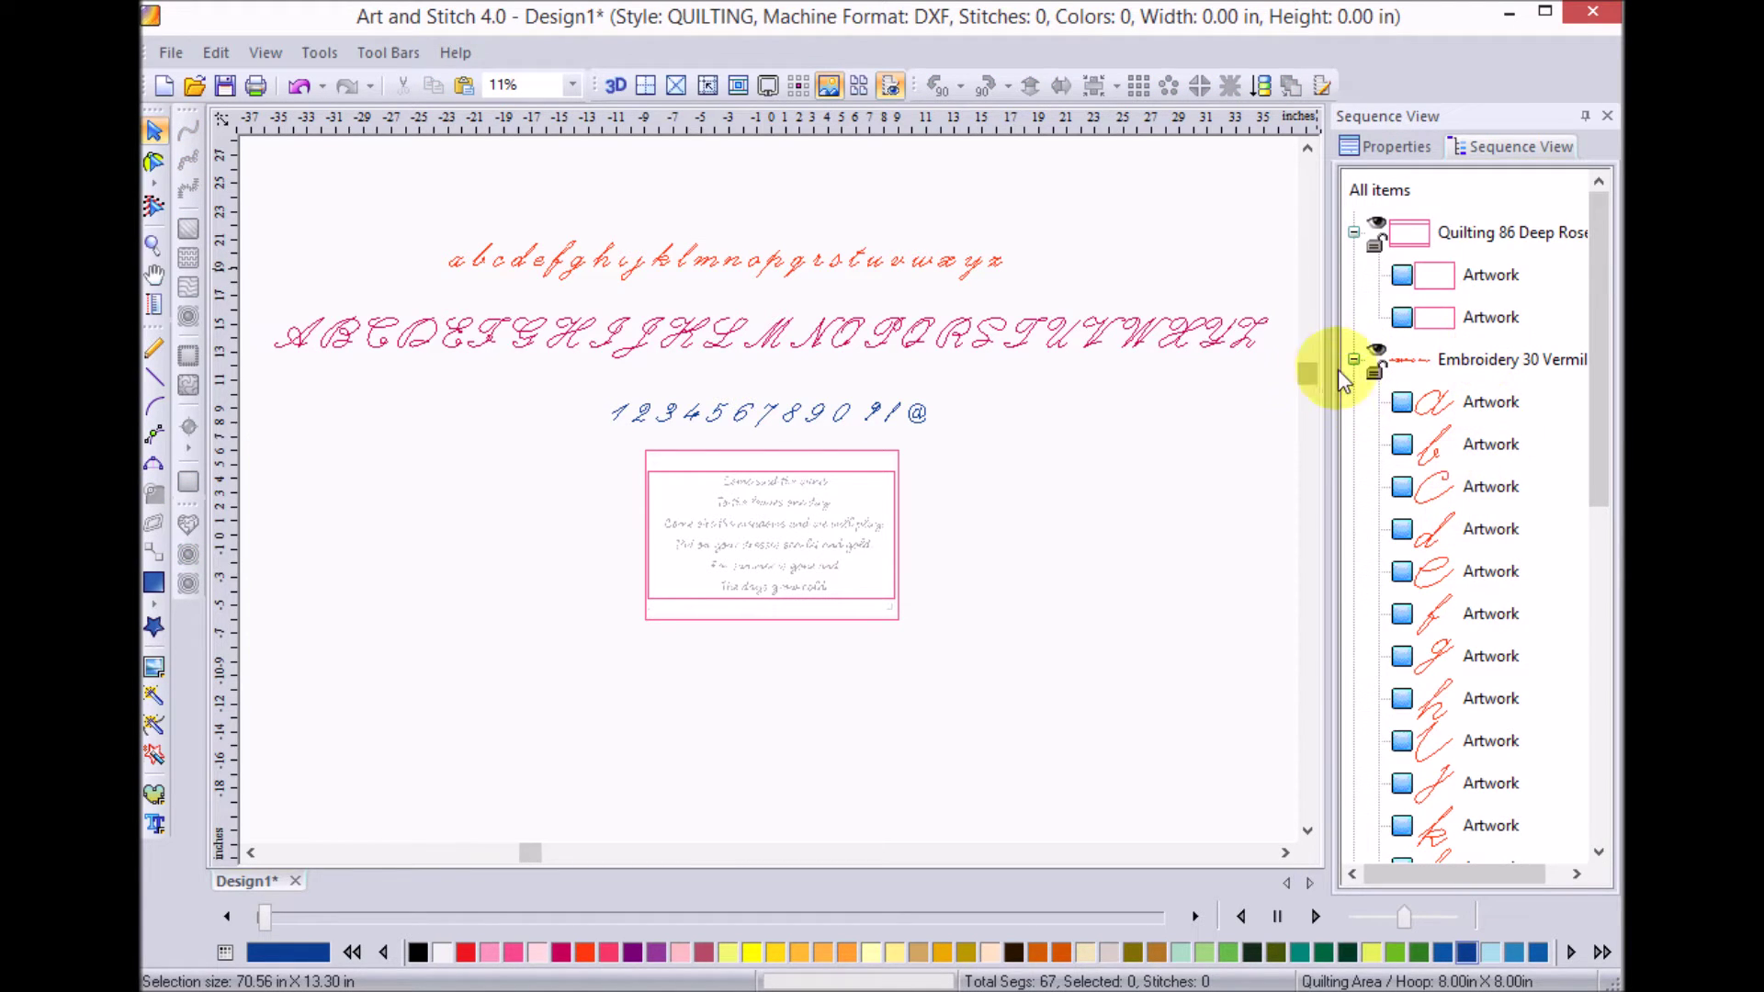
{"action": "left_click", "coordinate": [1354, 361]}
{"action": "left_click", "coordinate": [1354, 404]}
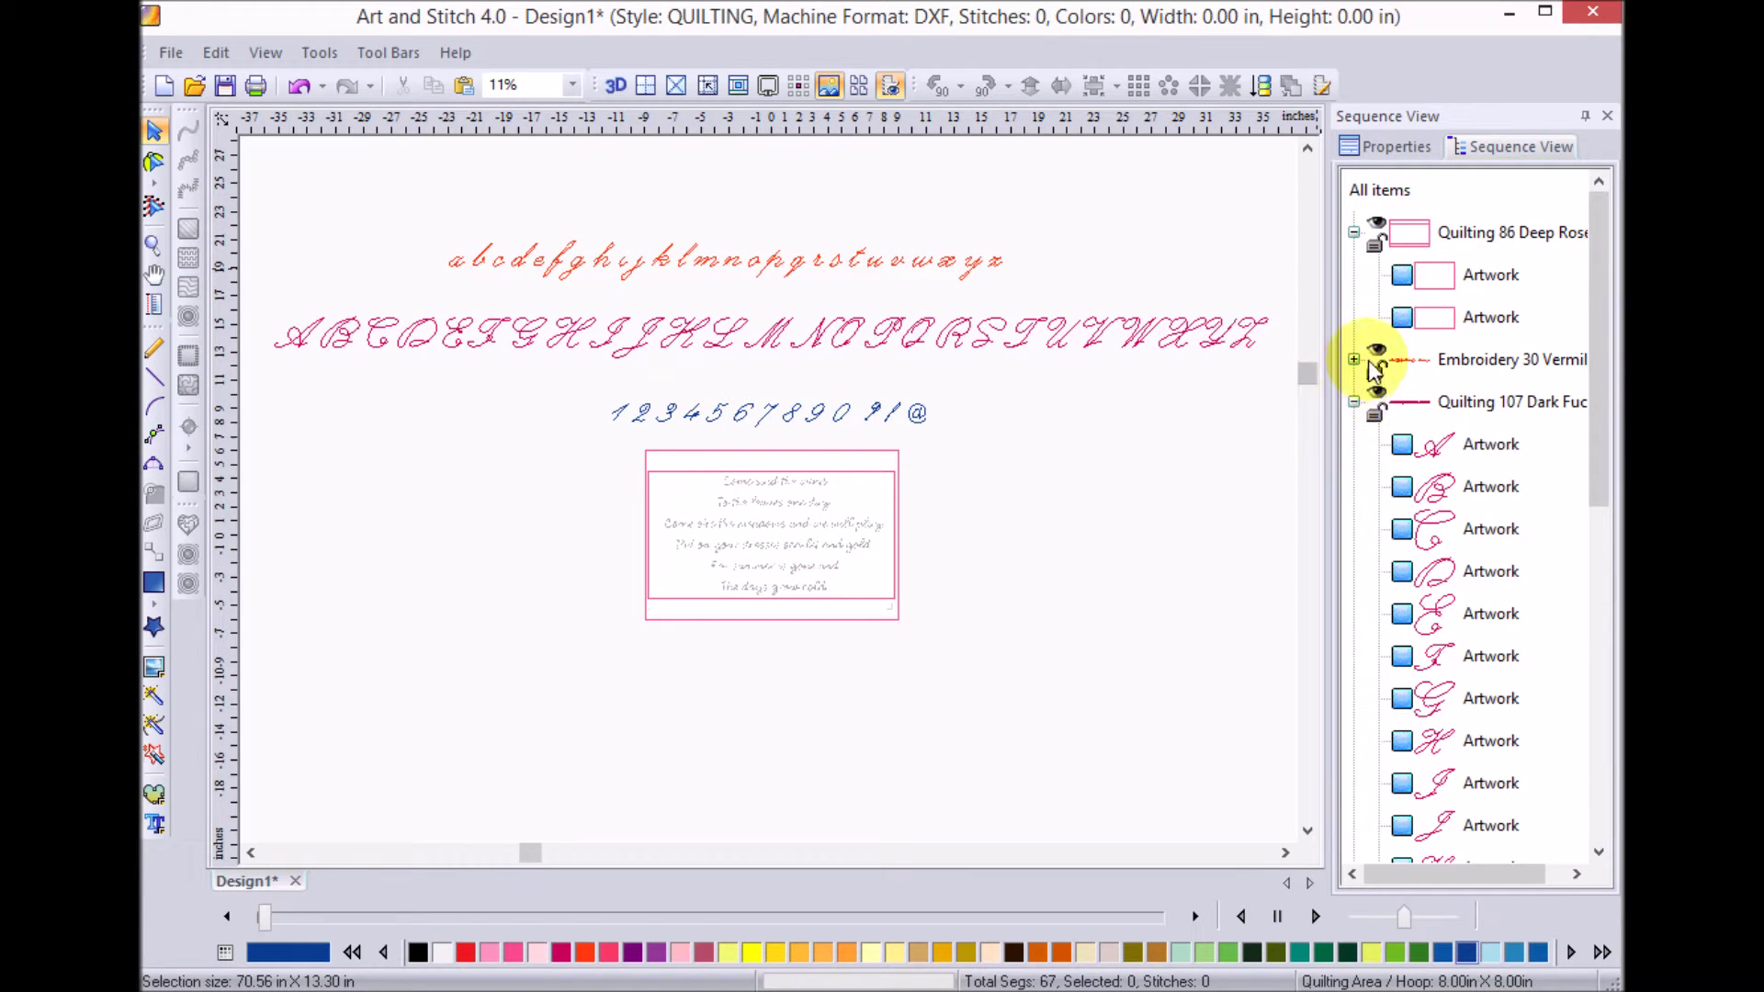
{"action": "left_click", "coordinate": [1355, 404]}
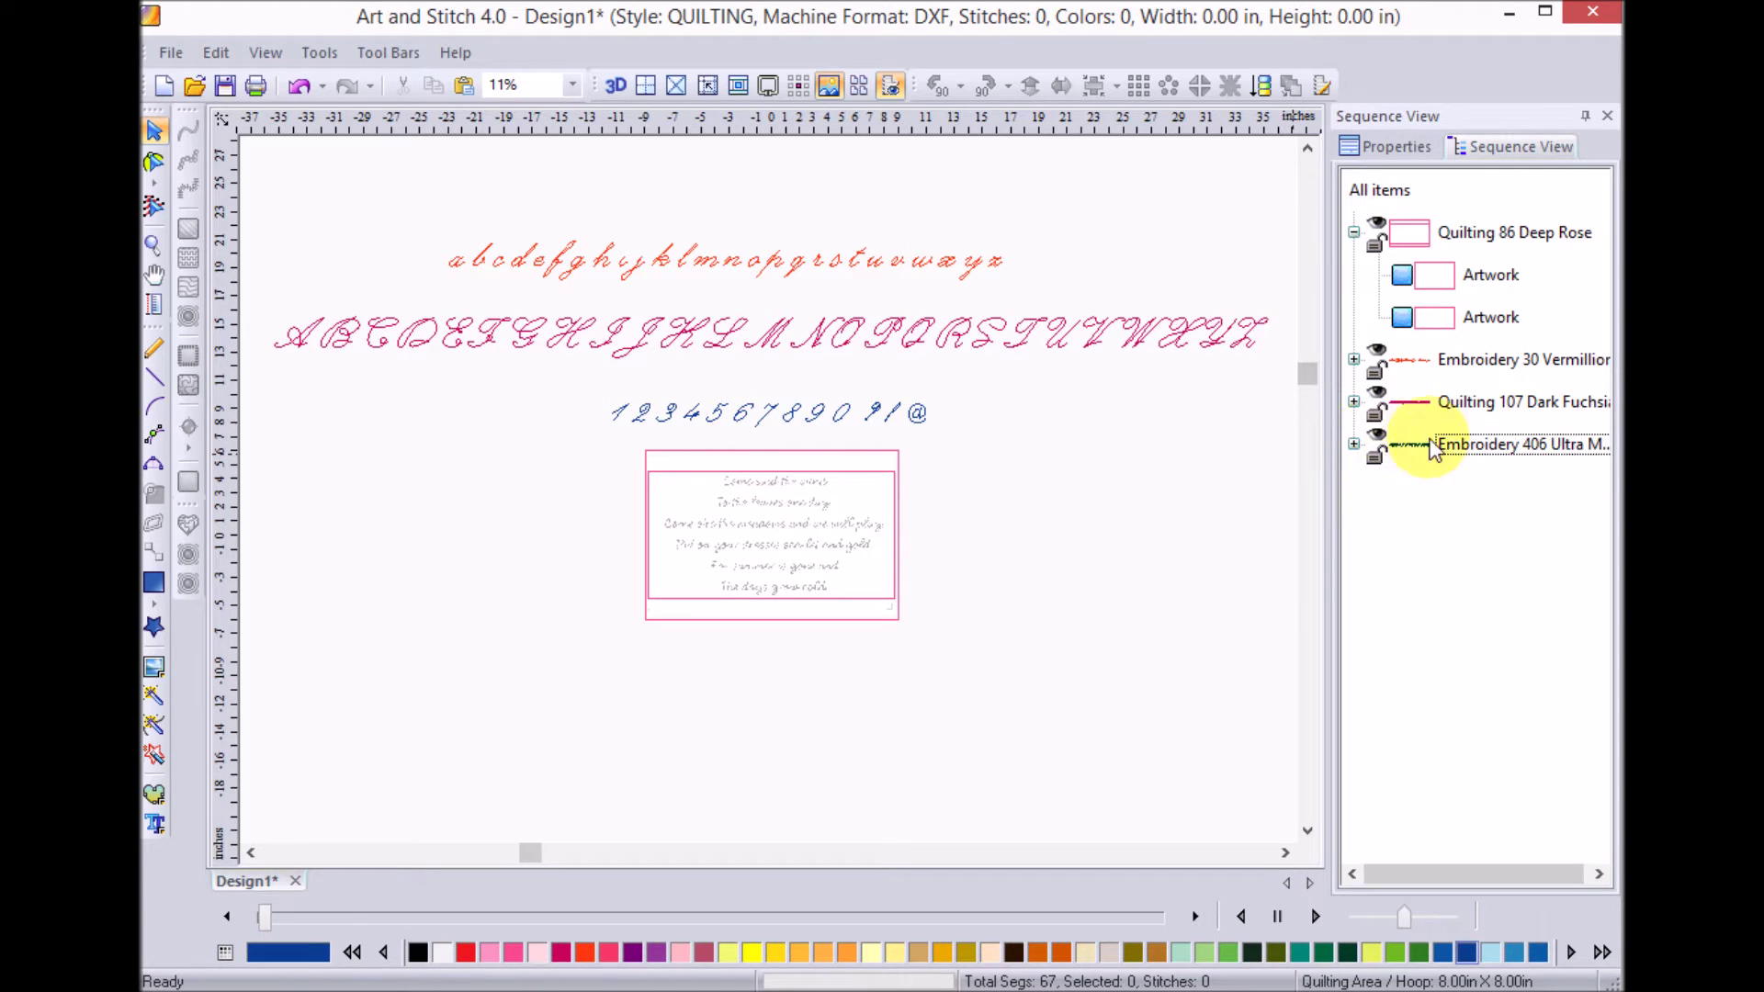
{"action": "left_click", "coordinate": [1524, 445]}
{"action": "key", "text": "Delete"}
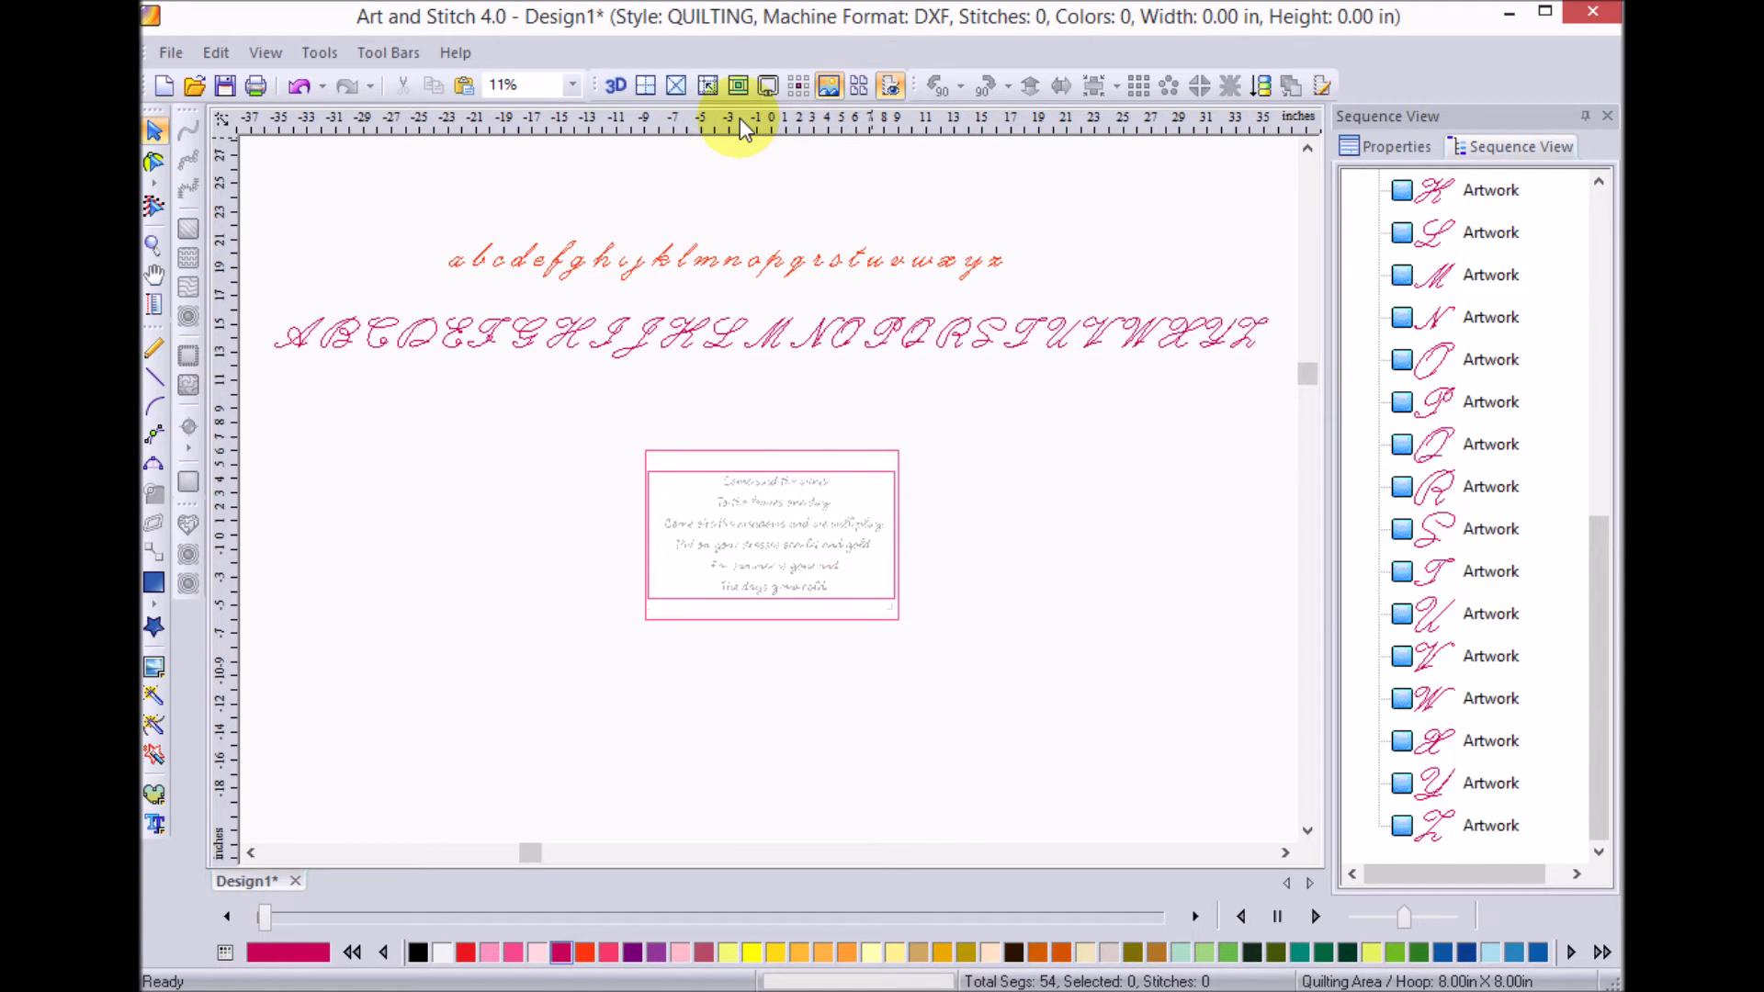
Place a horizontal guideline at about 10 in below the capital letters and put a copy of the capital C on it
{"action": "left_click_drag", "start_coordinate": [741, 118], "coordinate": [737, 394]}
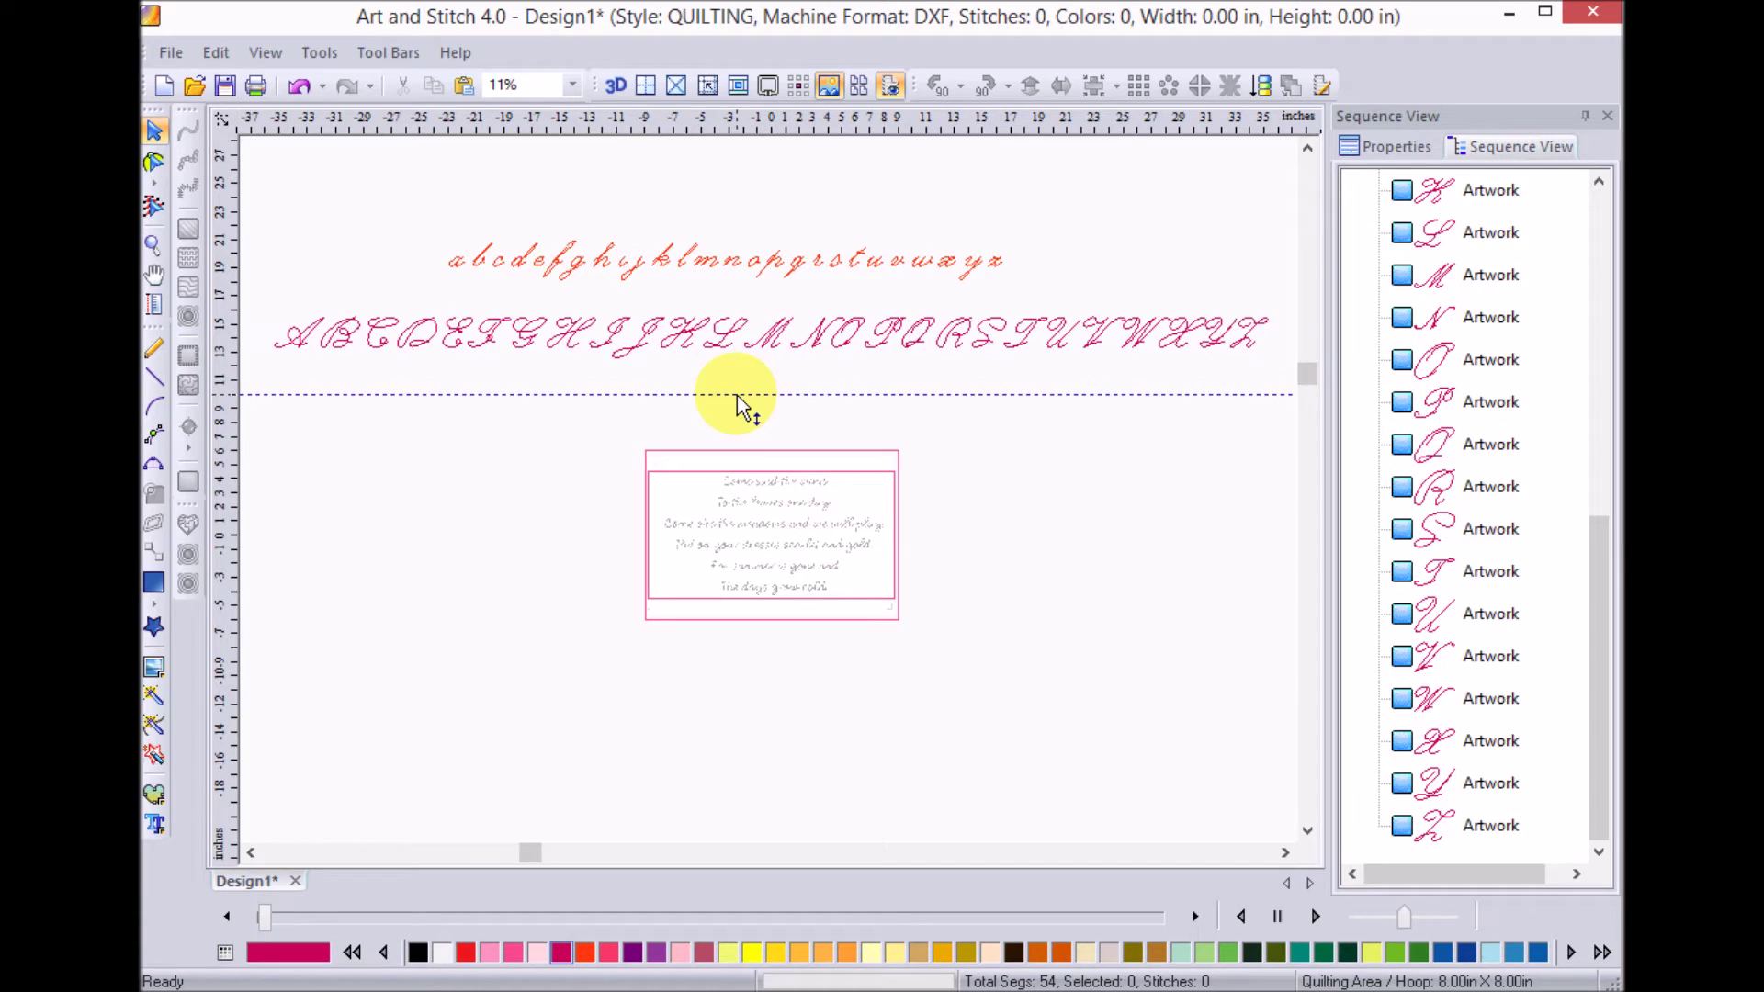
{"action": "left_click_drag", "start_coordinate": [737, 394], "coordinate": [737, 394]}
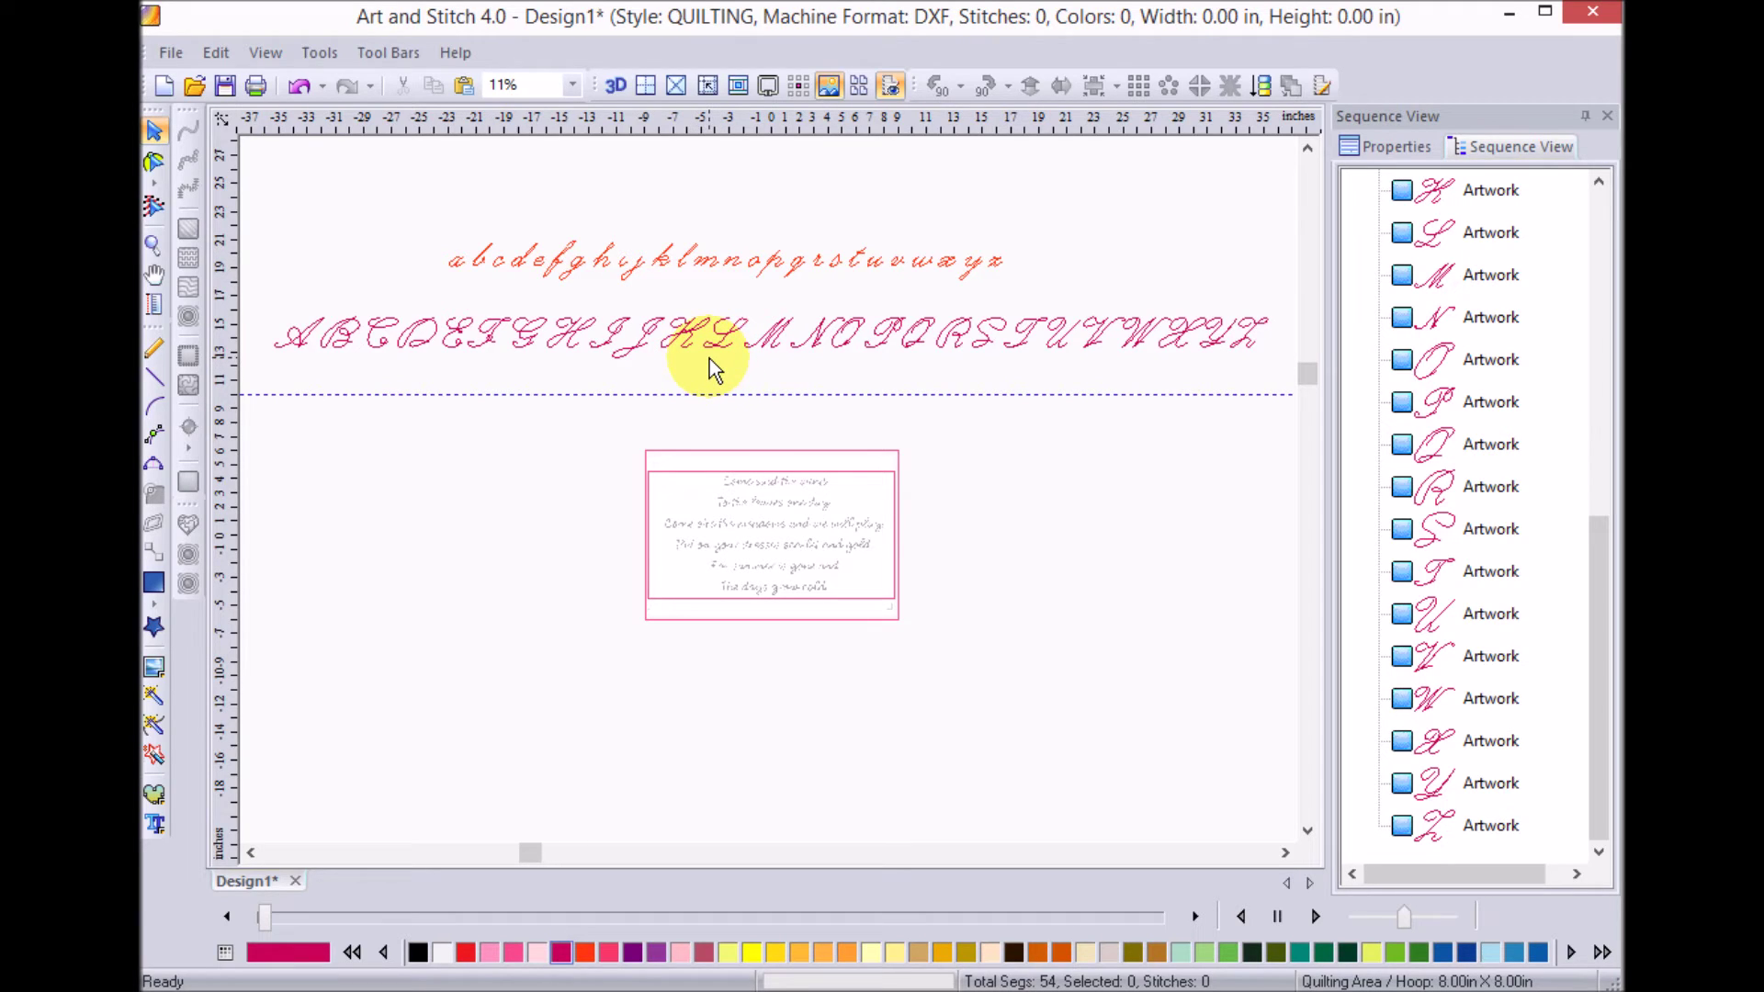
{"action": "left_click", "coordinate": [381, 341]}
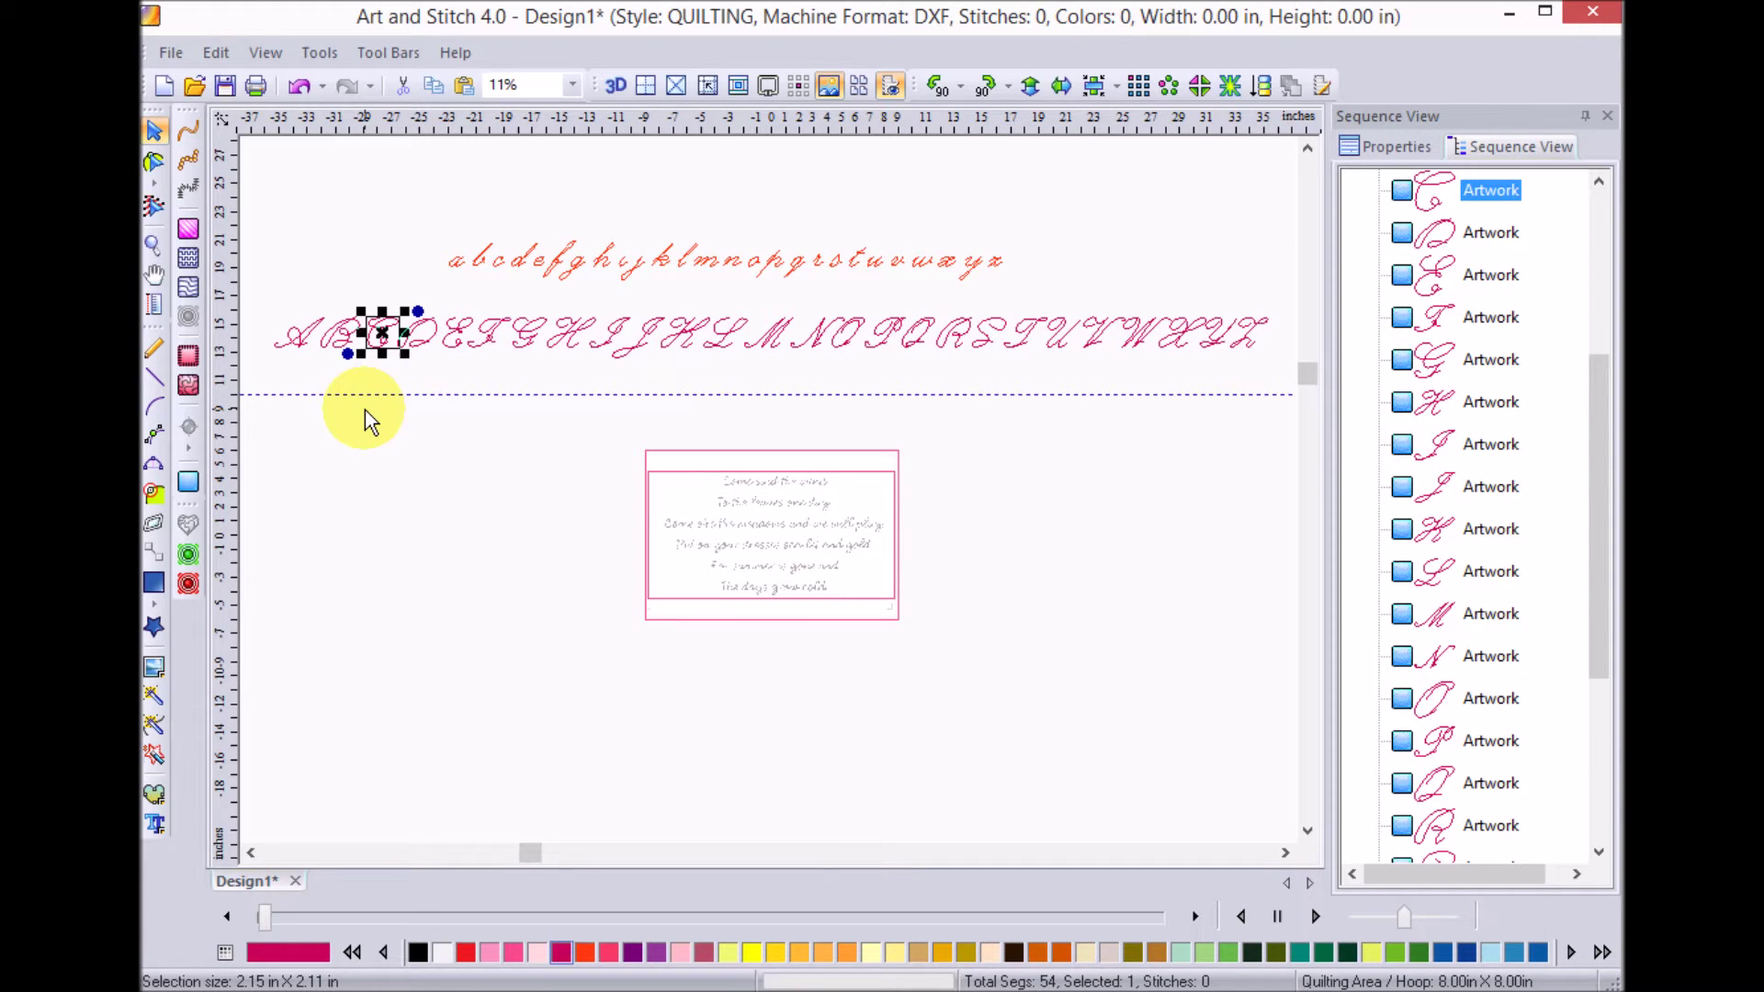
{"action": "key", "text": "ctrl+v"}
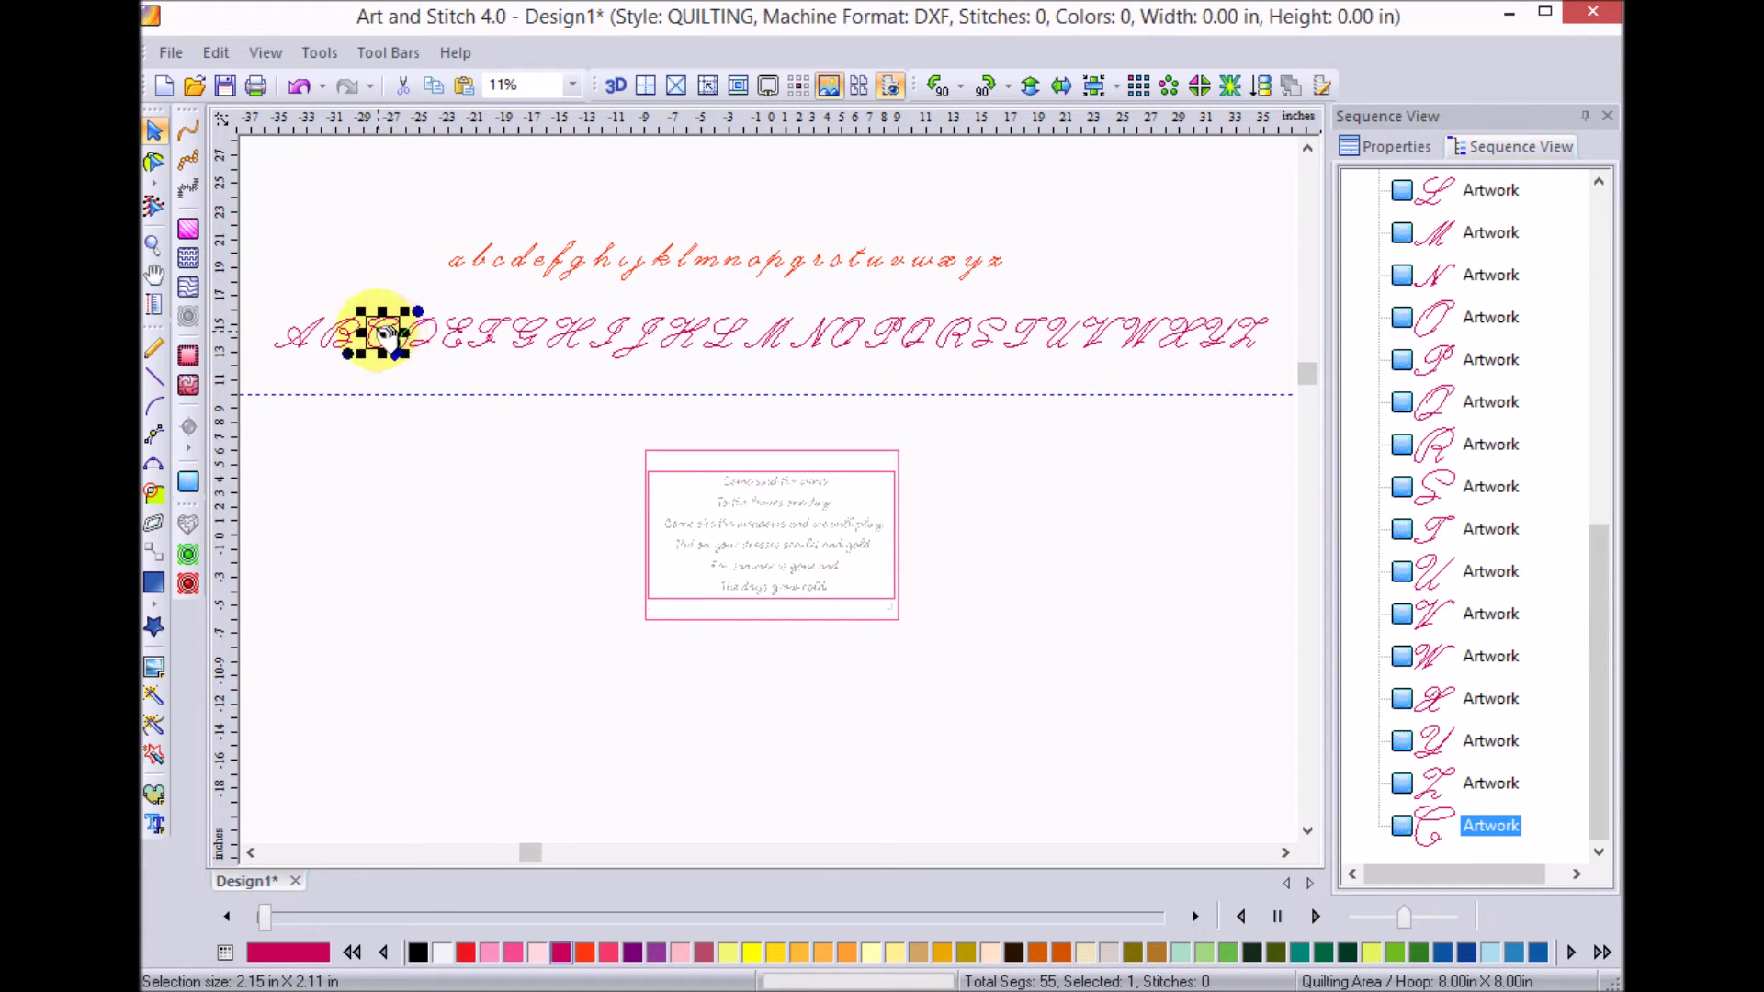
{"action": "left_click_drag", "start_coordinate": [417, 375], "coordinate": [423, 388]}
Copy the lowercase o and m from the script alphabet and place them side by side on the guideline after the C
{"action": "mouse_move", "coordinate": [1393, 724]}
{"action": "left_mouse_down"}
{"action": "mouse_move", "coordinate": [1436, 684]}
{"action": "mouse_move", "coordinate": [1387, 709]}
{"action": "left_mouse_up"}
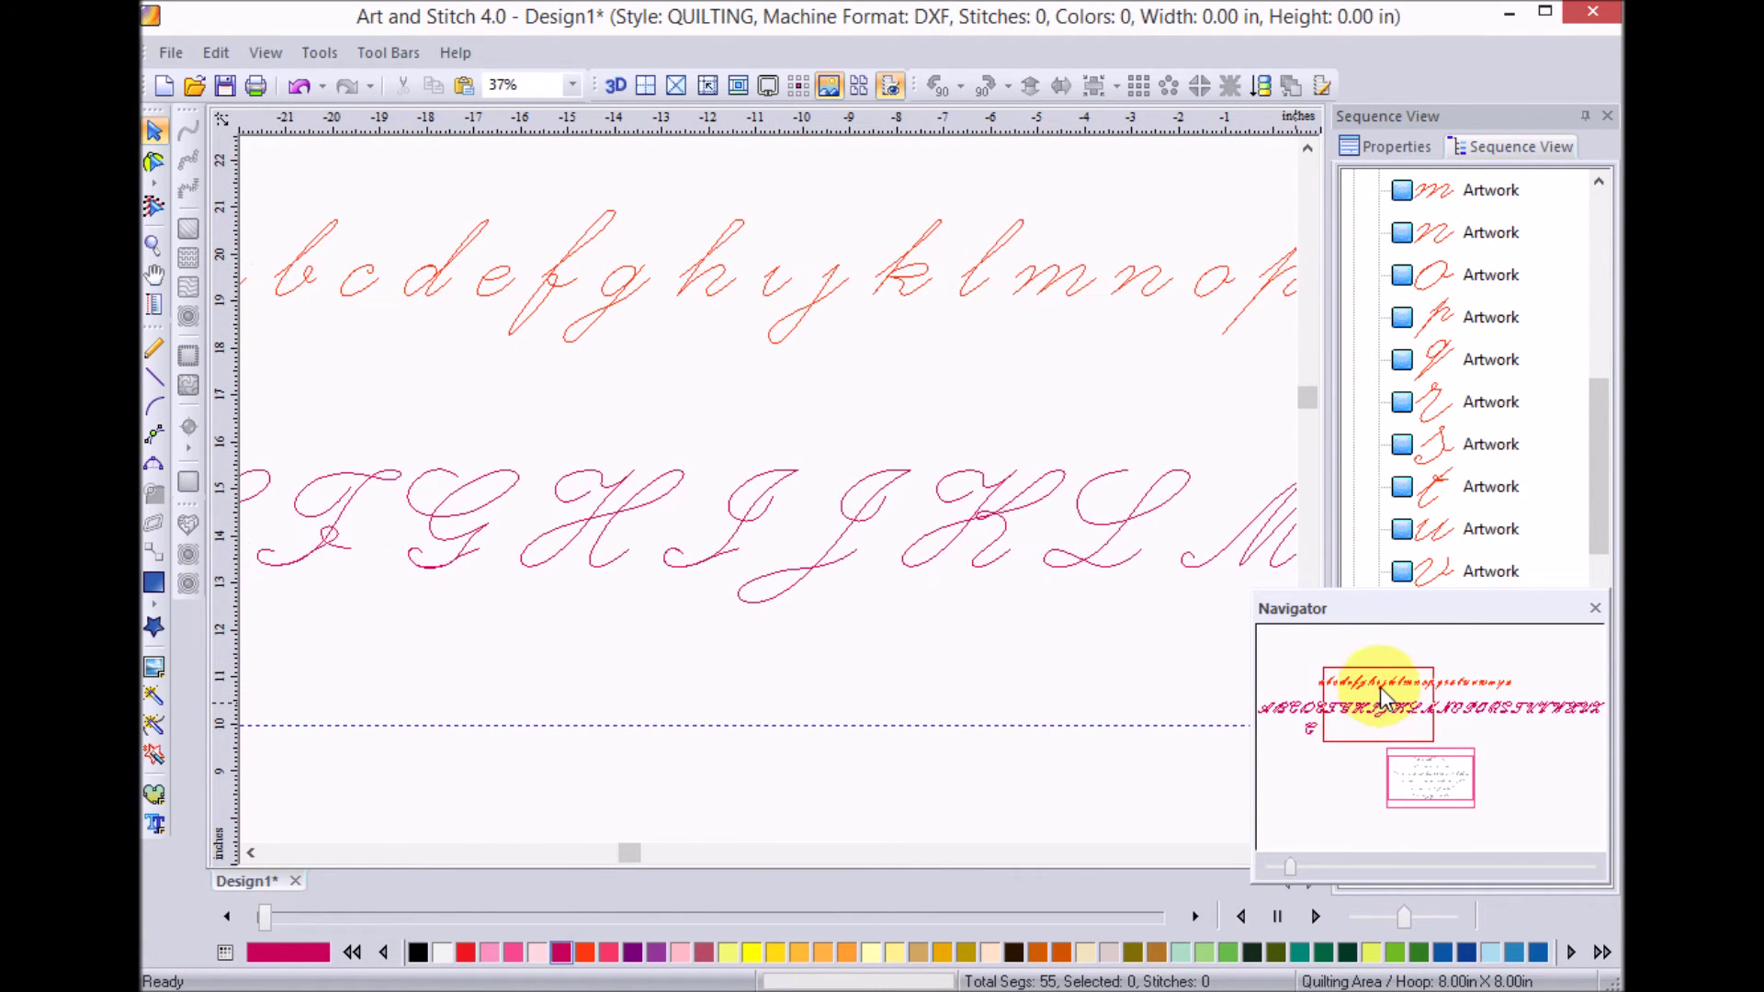
{"action": "left_click", "coordinate": [1217, 287]}
{"action": "key", "text": "ctrl+c"}
{"action": "key", "text": "ctrl+v"}
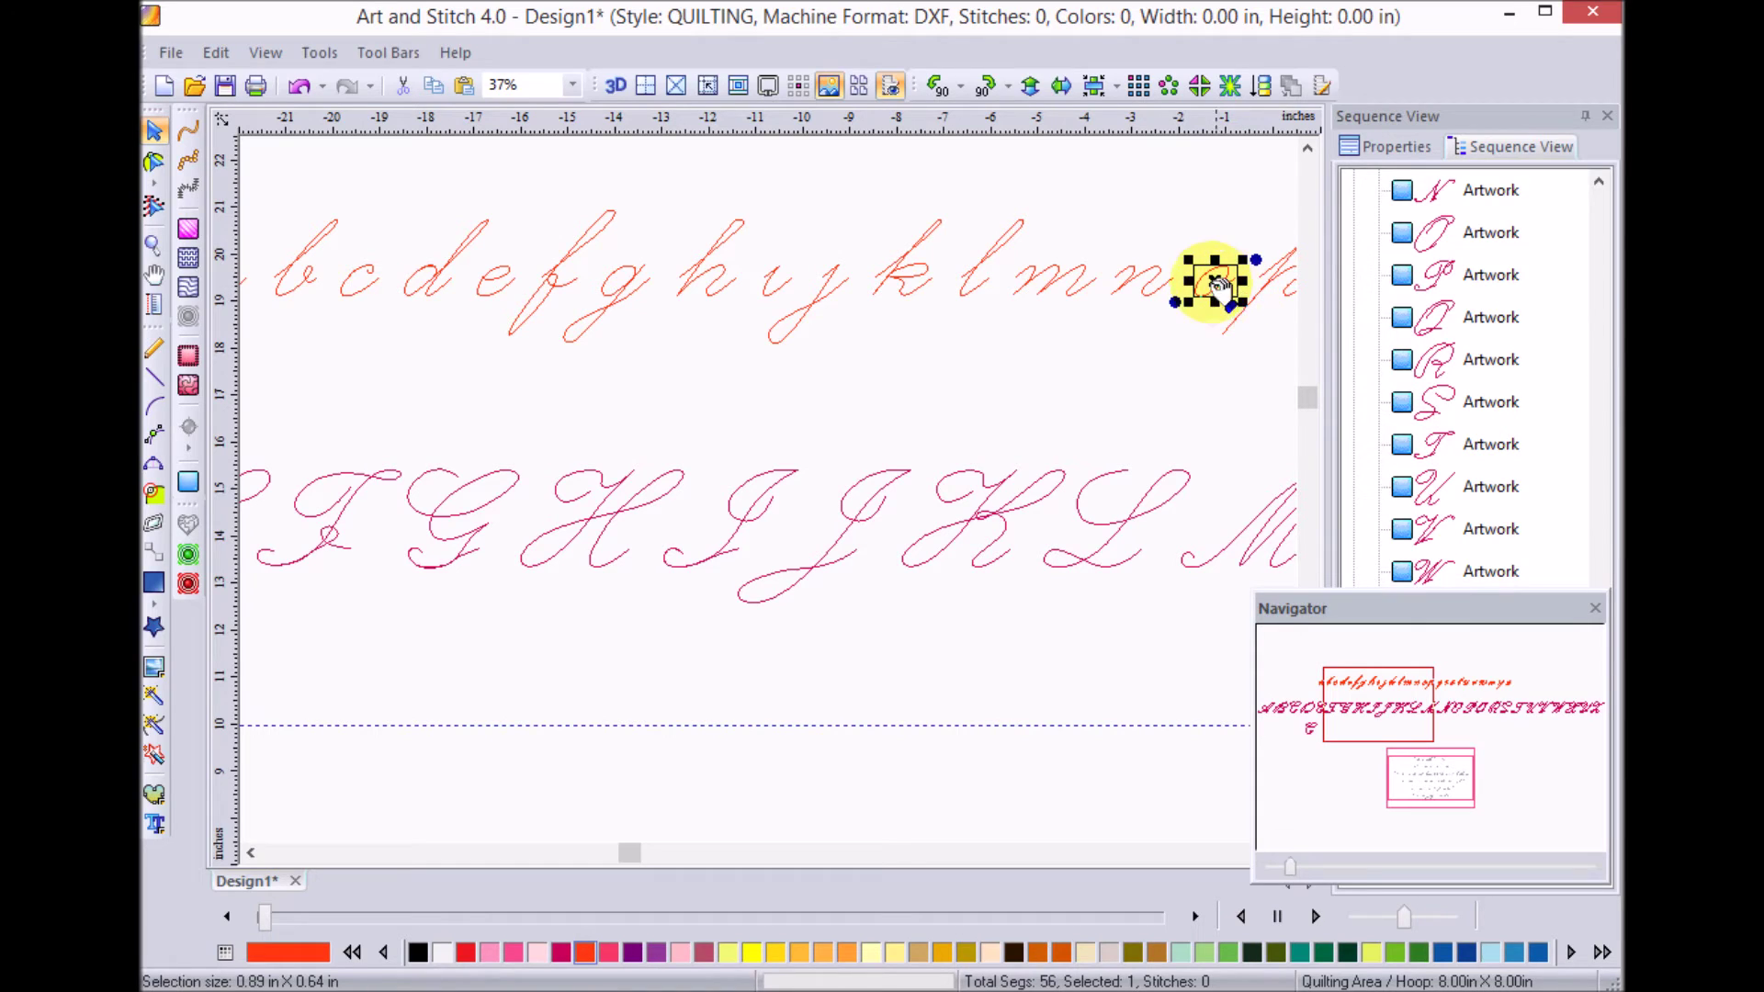
{"action": "left_click", "coordinate": [288, 731]}
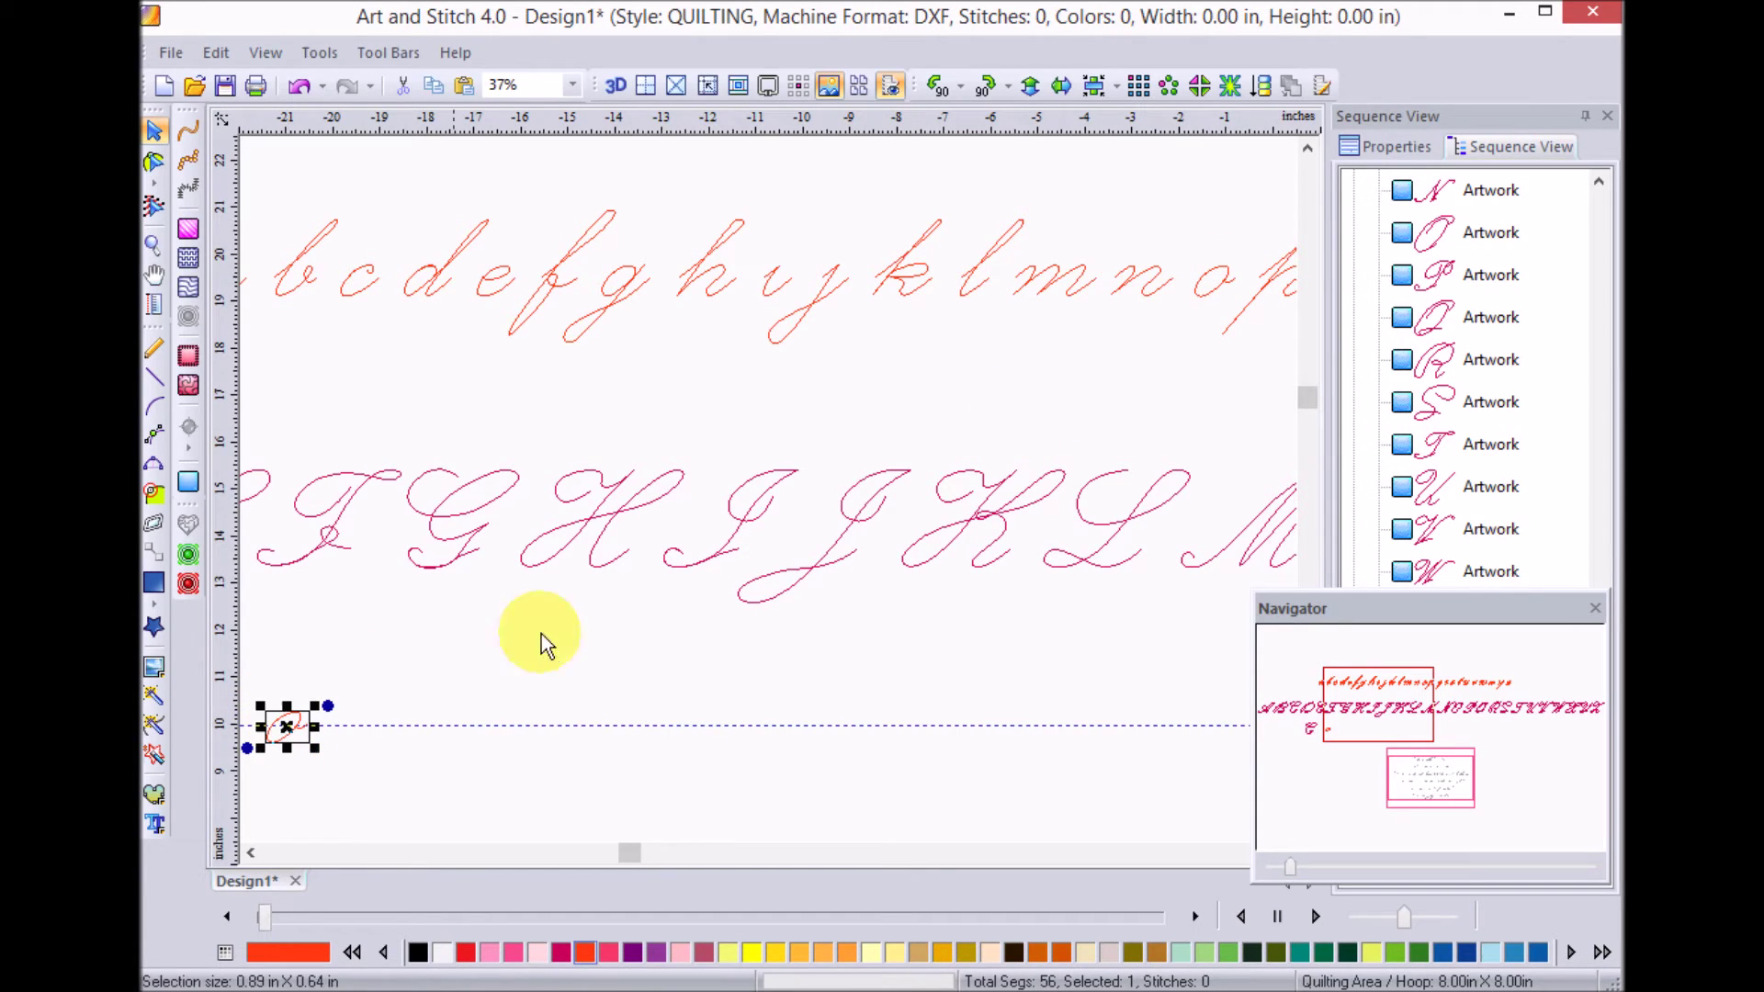
{"action": "left_click", "coordinate": [1103, 280]}
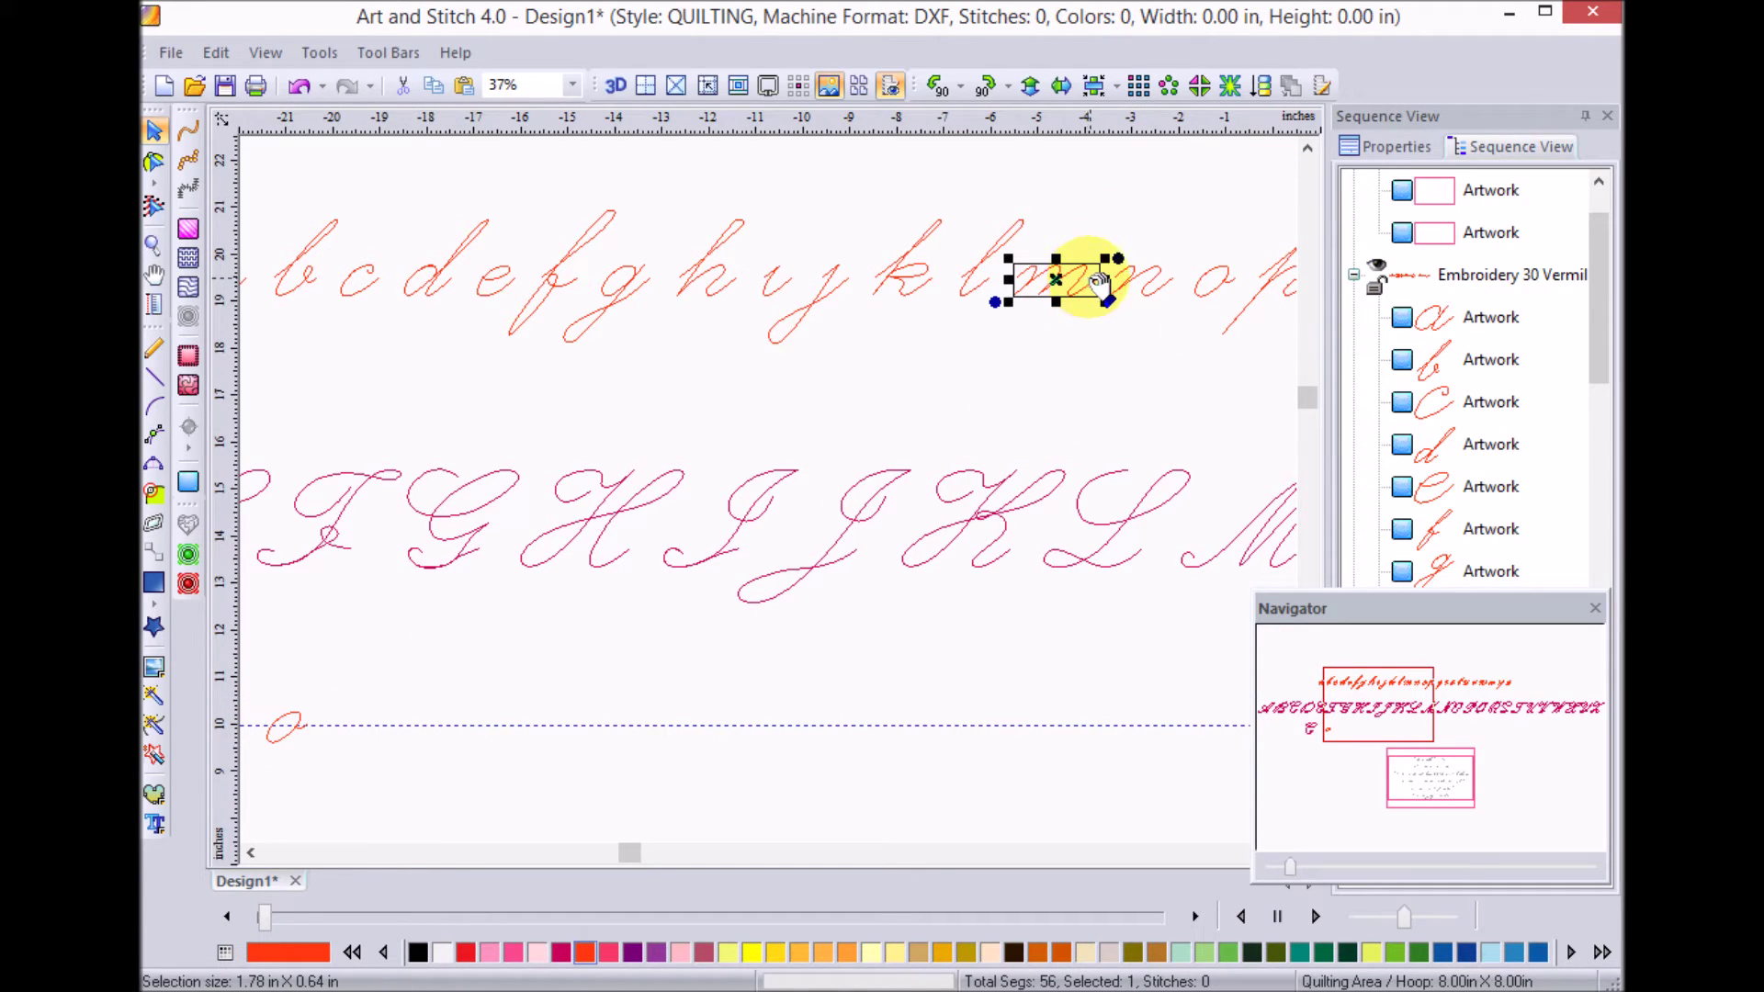
{"action": "key", "text": "ctrl+c"}
{"action": "key", "text": "ctrl+v"}
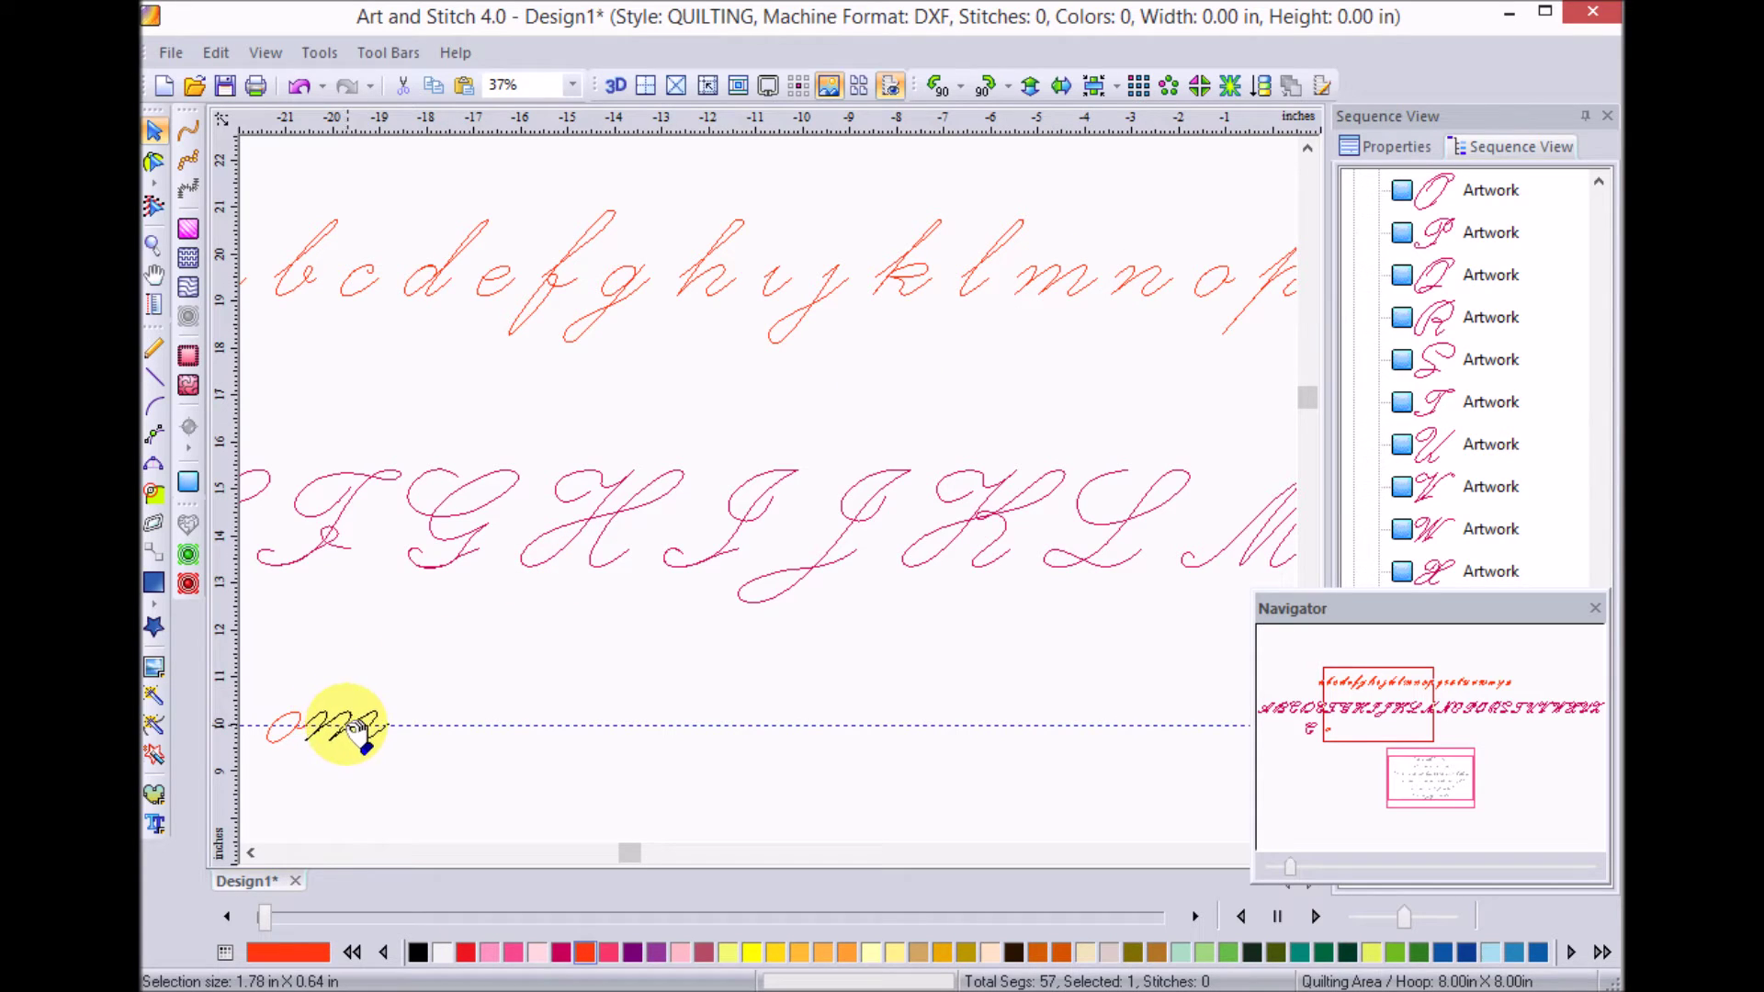
{"action": "left_click", "coordinate": [357, 732]}
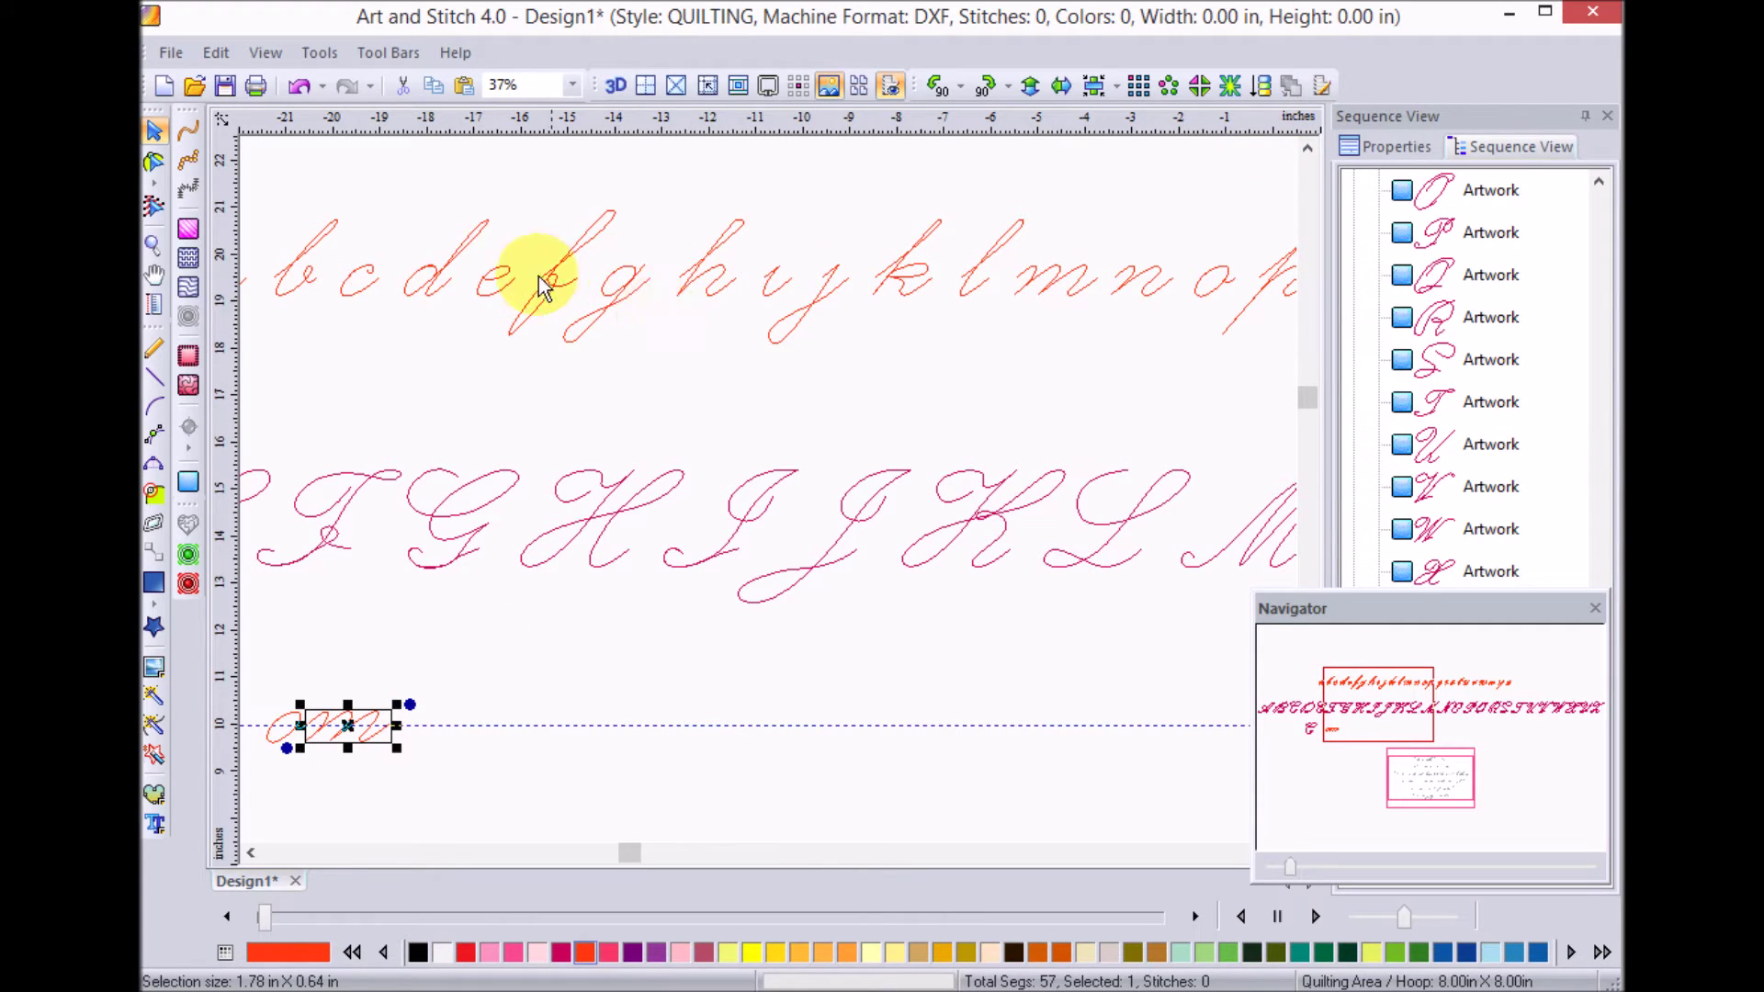
Place a copy of the lowercase e on the guideline after the m, and move the capital C up against the o
{"action": "left_click", "coordinate": [495, 280]}
{"action": "key", "text": "ctrl+c"}
{"action": "key", "text": "ctrl+v"}
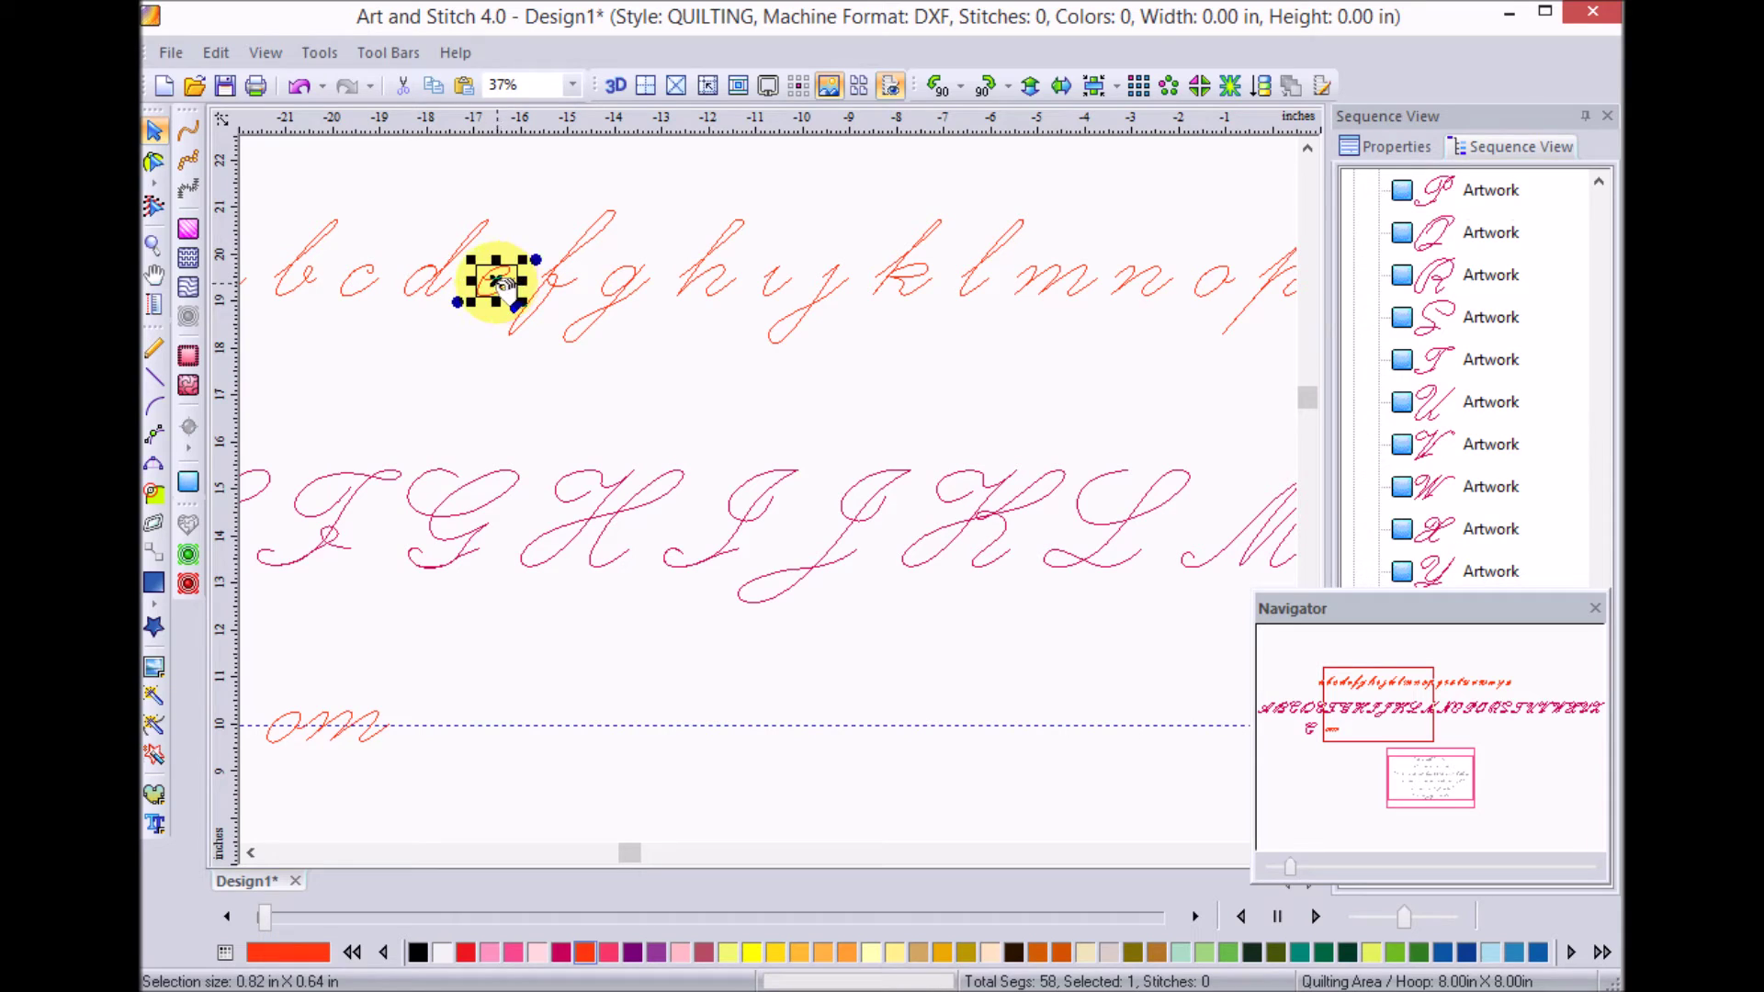
{"action": "left_click", "coordinate": [410, 733]}
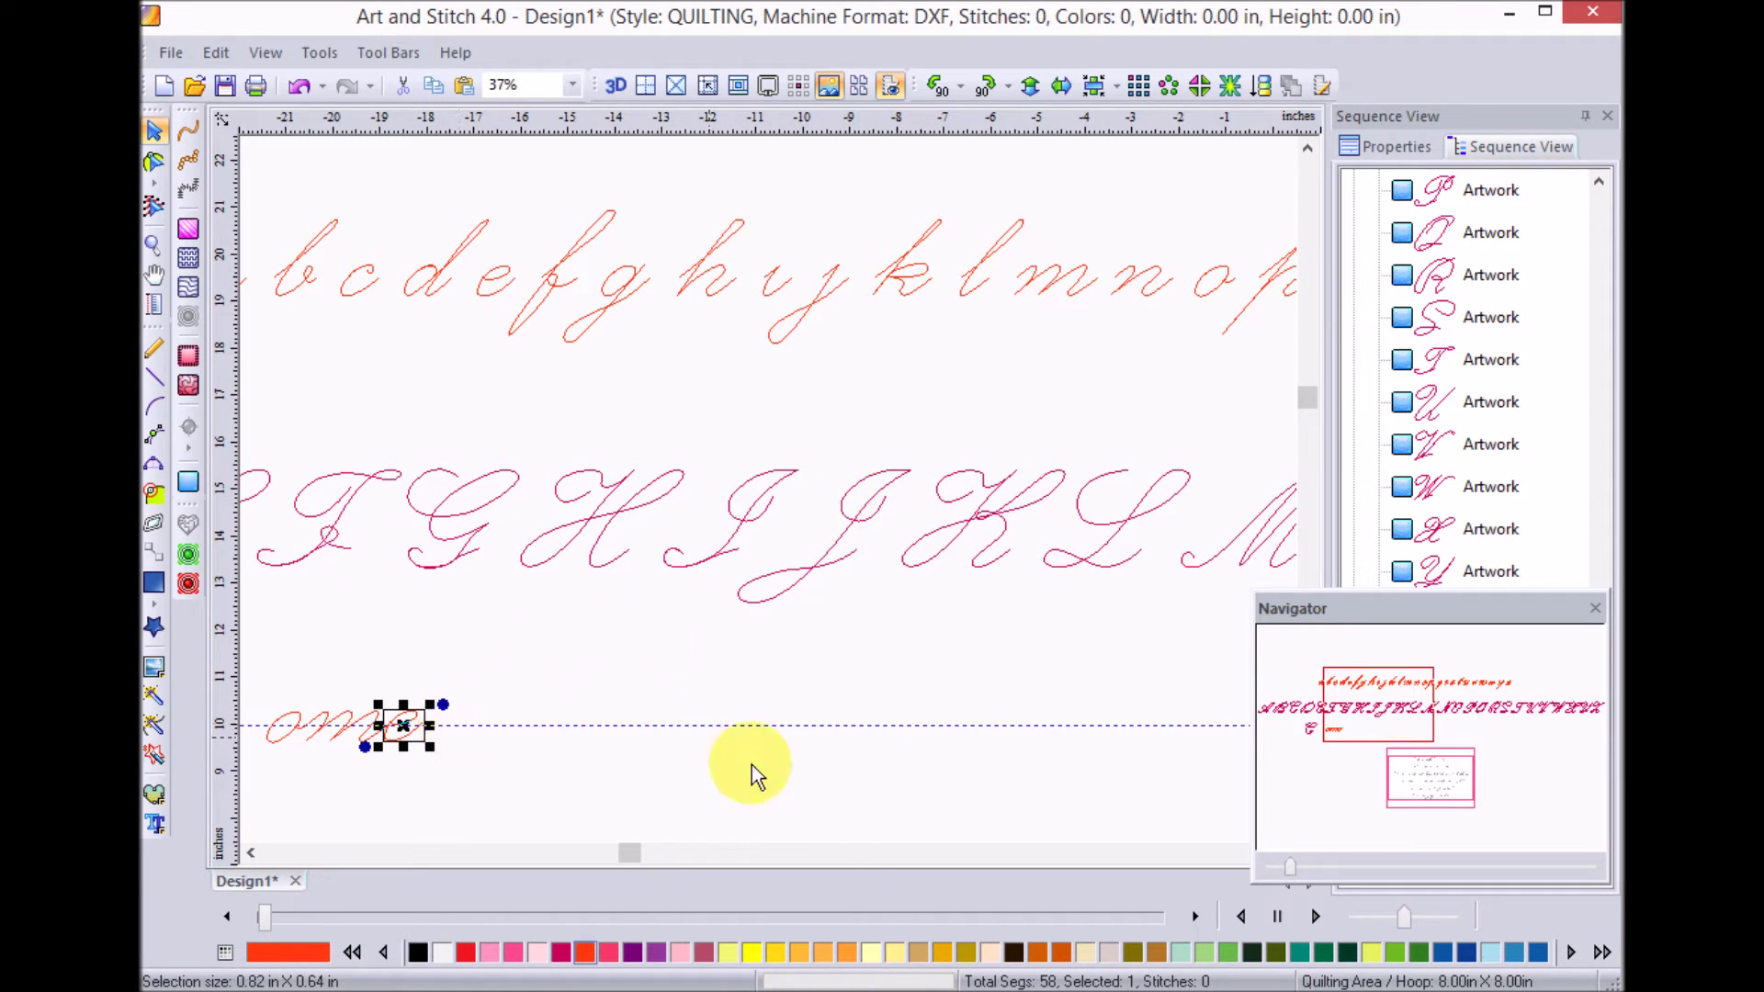
{"action": "left_click", "coordinate": [250, 853]}
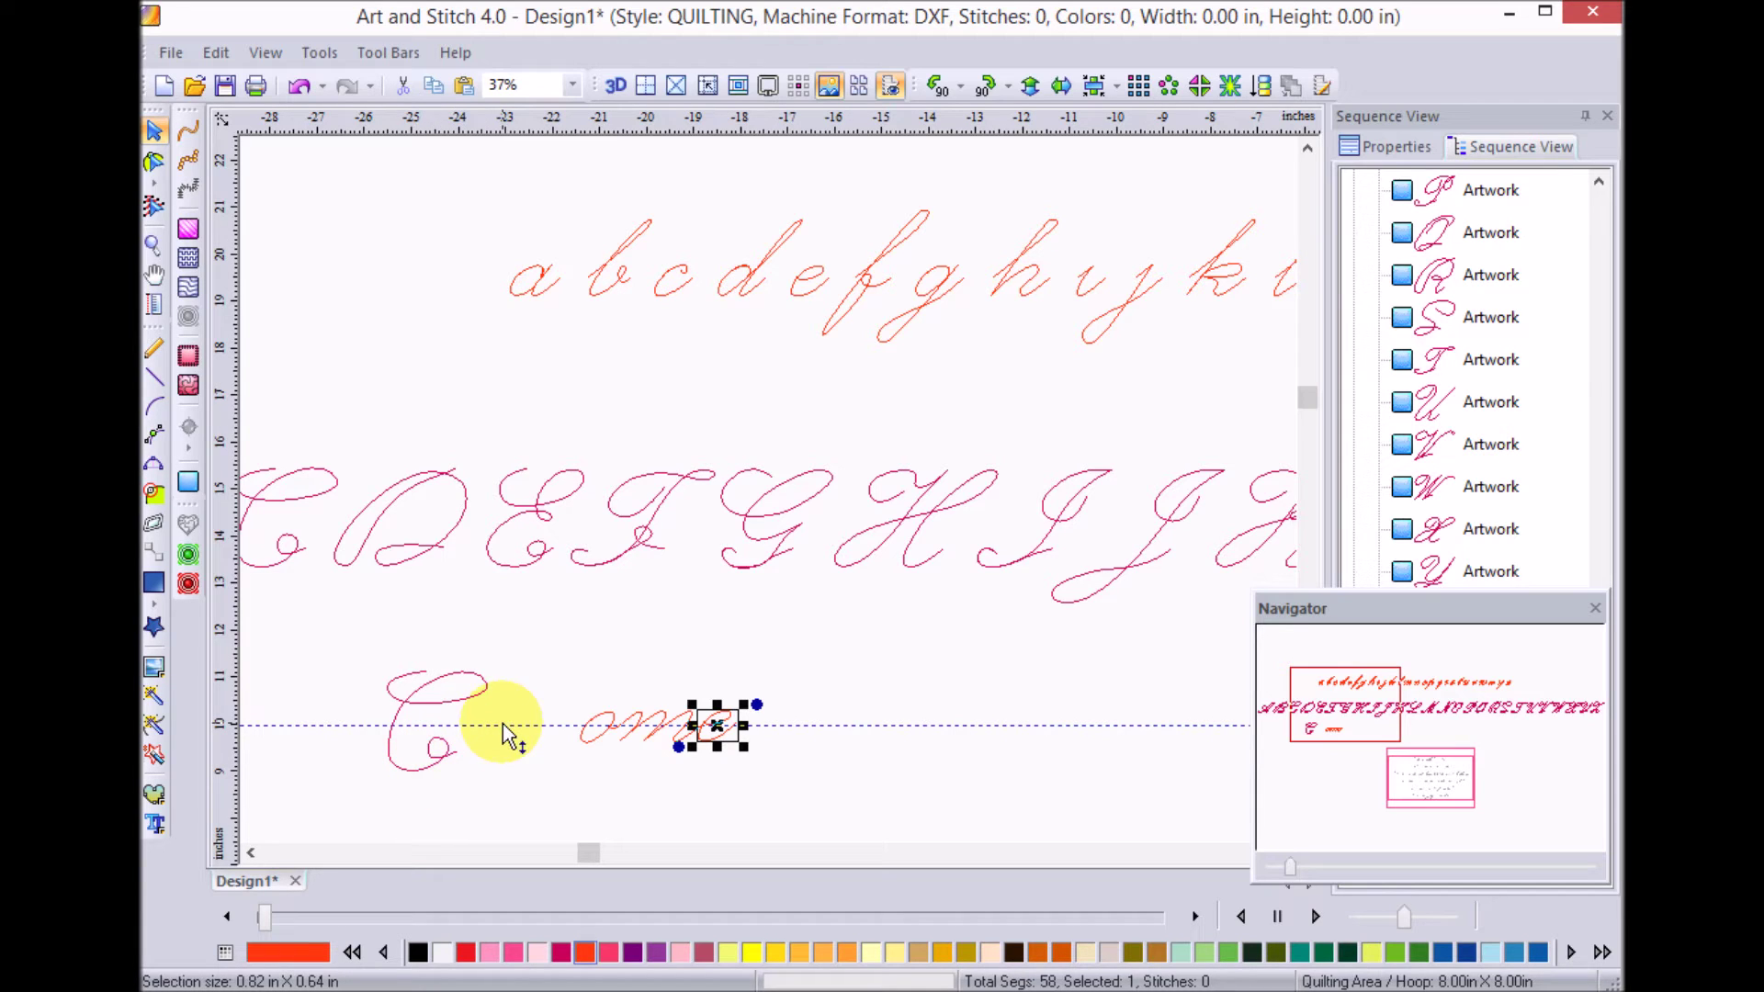
{"action": "left_click", "coordinate": [445, 755]}
{"action": "left_click_drag", "start_coordinate": [445, 755], "coordinate": [557, 744]}
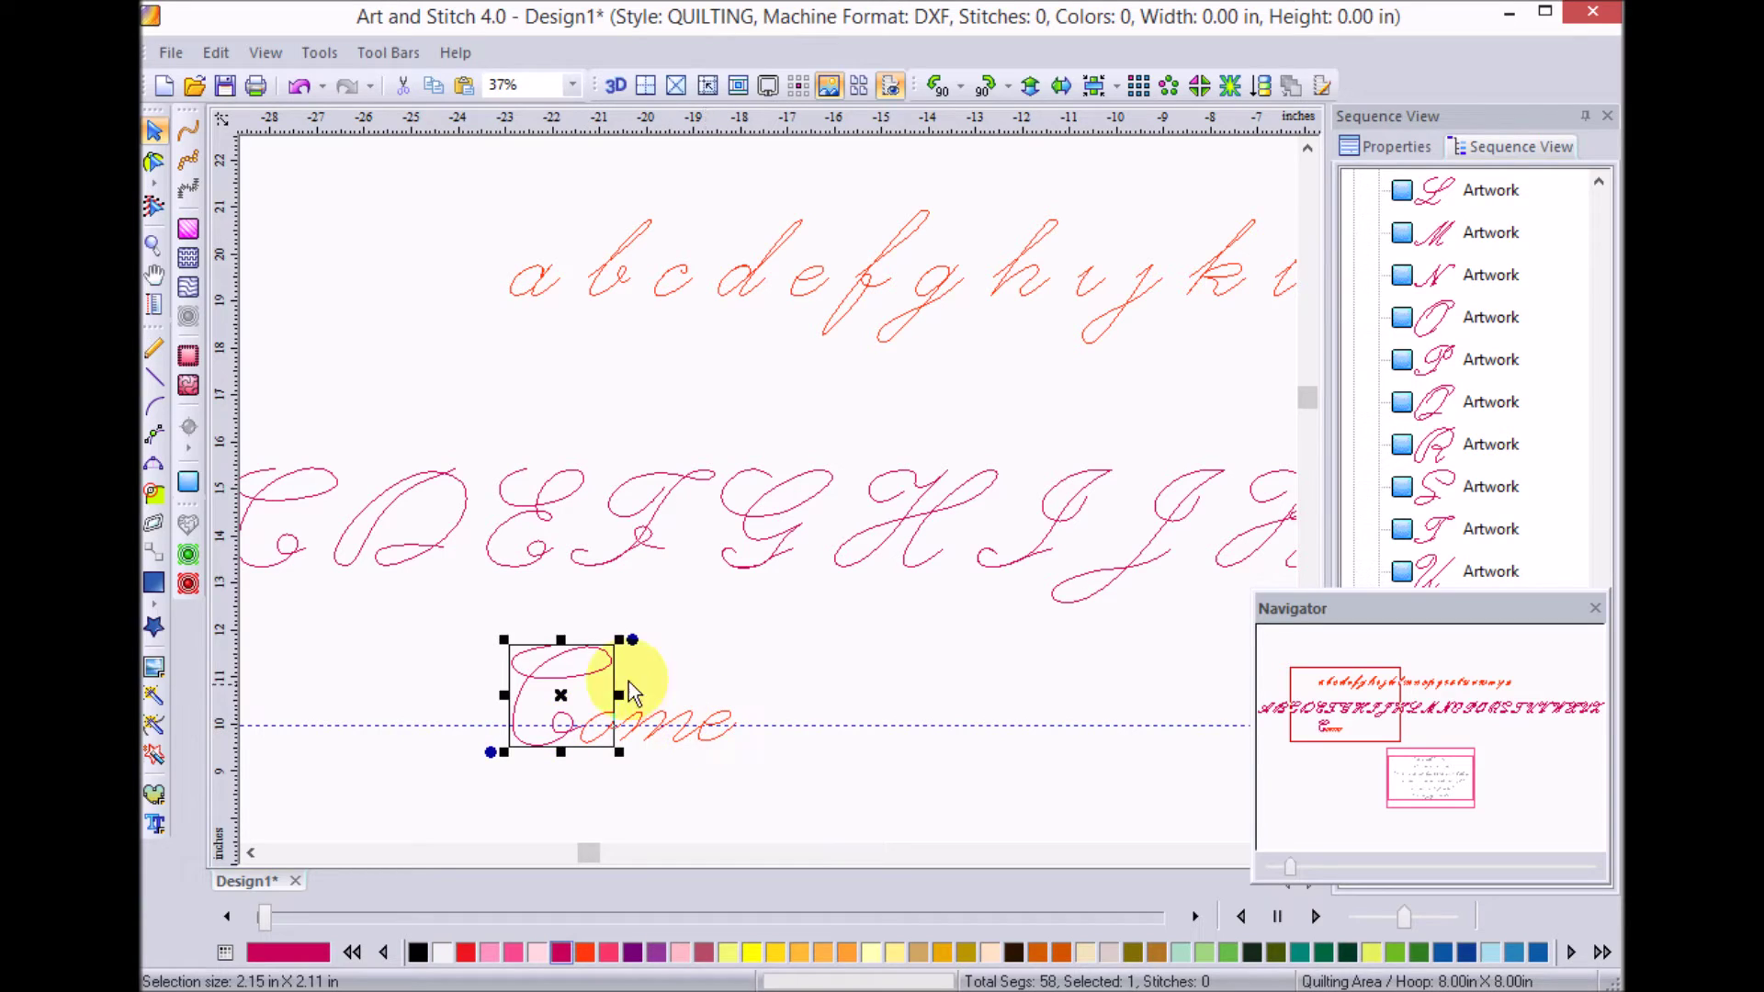
Reposition the o, m and e so each letter's start meets the end of the preceding letter in Come
{"action": "key", "text": "z"}
{"action": "left_click_drag", "start_coordinate": [472, 632], "coordinate": [778, 789]}
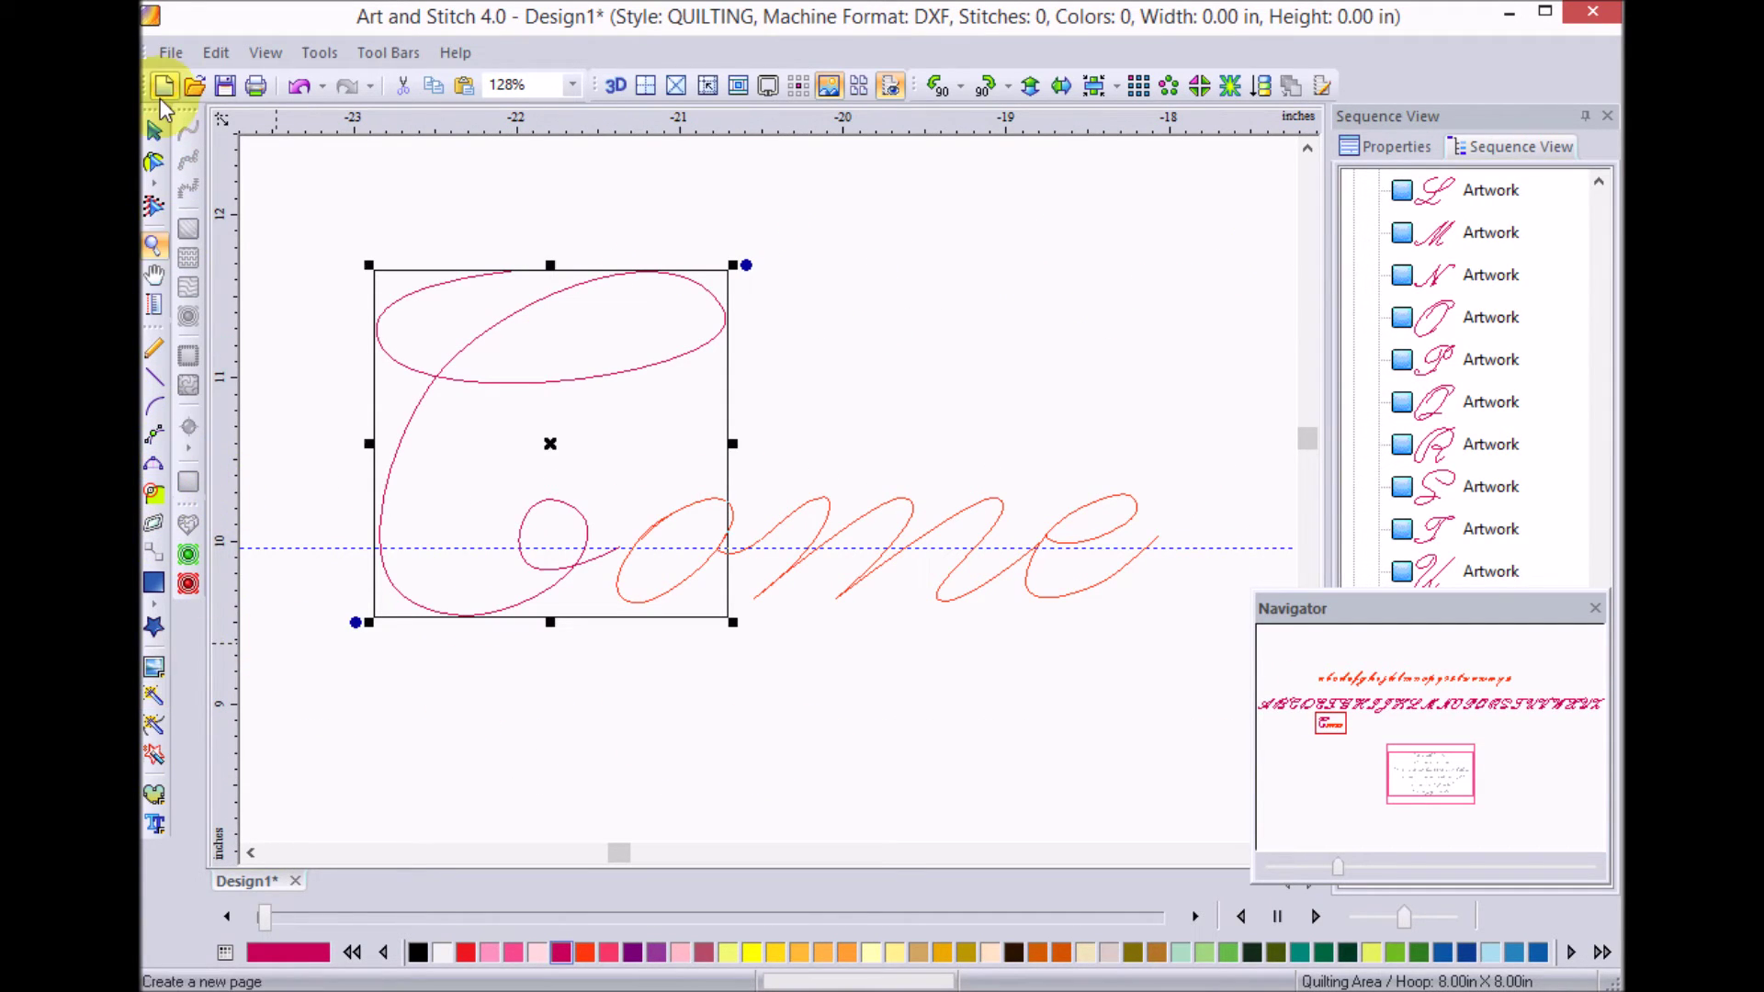
{"action": "left_click", "coordinate": [154, 134]}
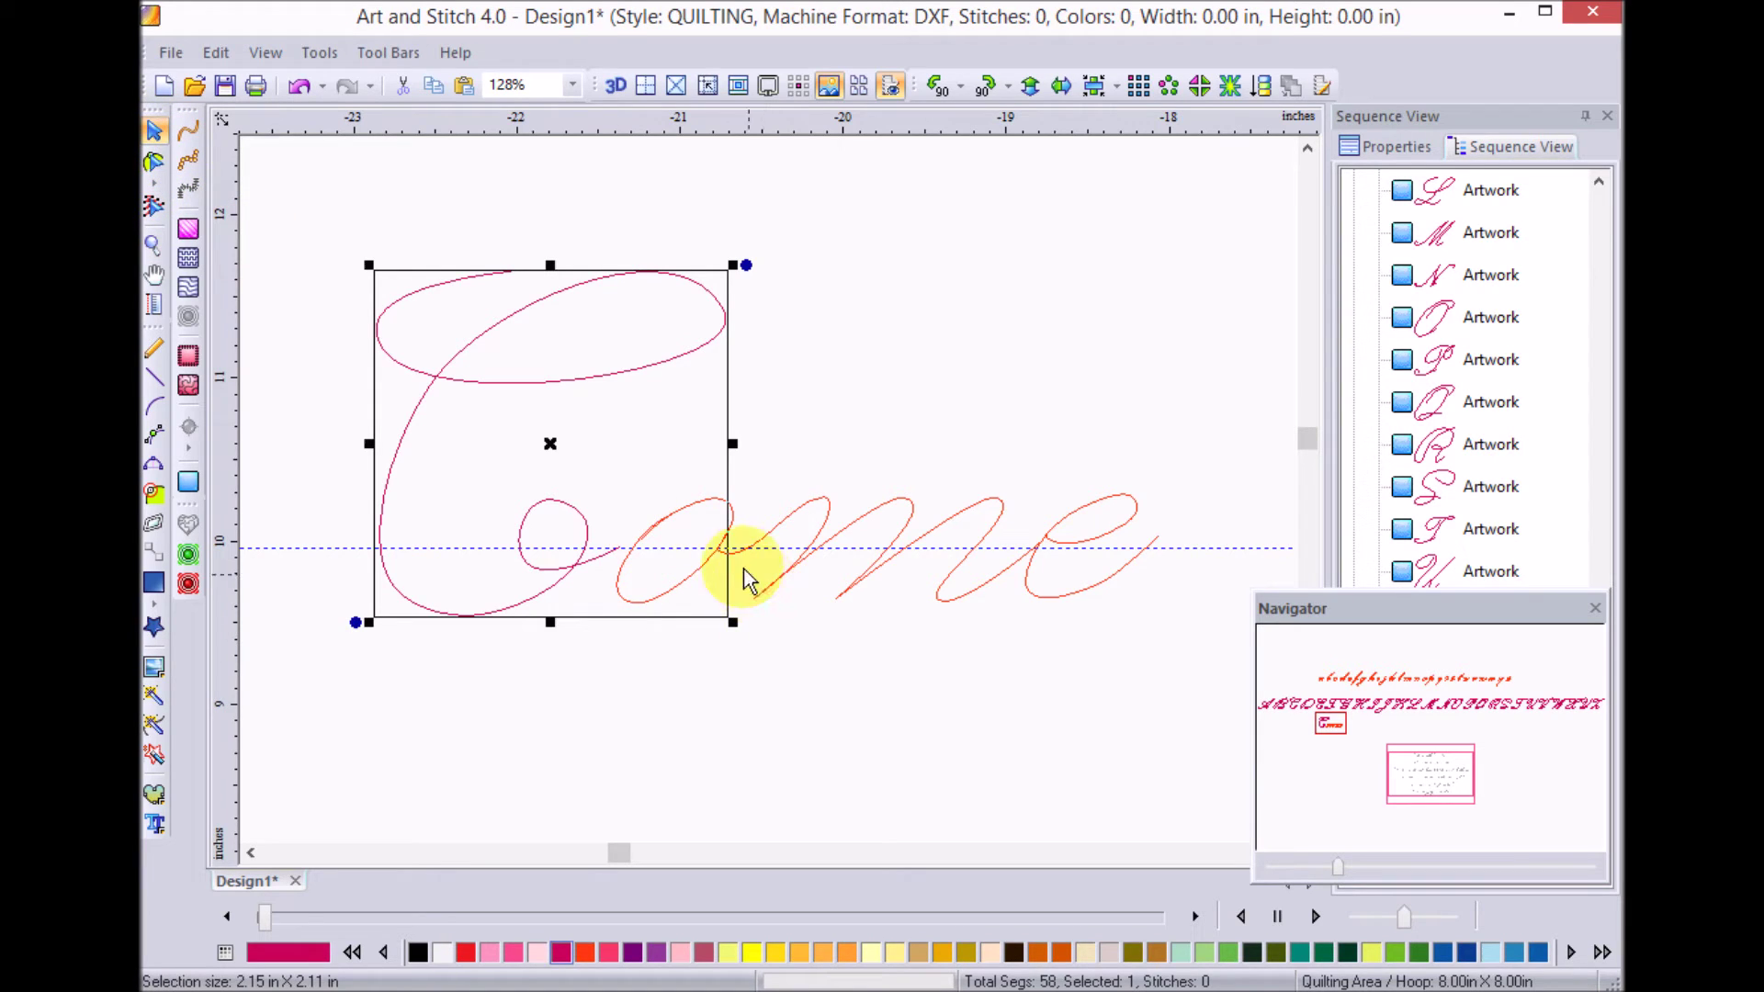
{"action": "left_click", "coordinate": [717, 574]}
{"action": "left_click", "coordinate": [674, 550]}
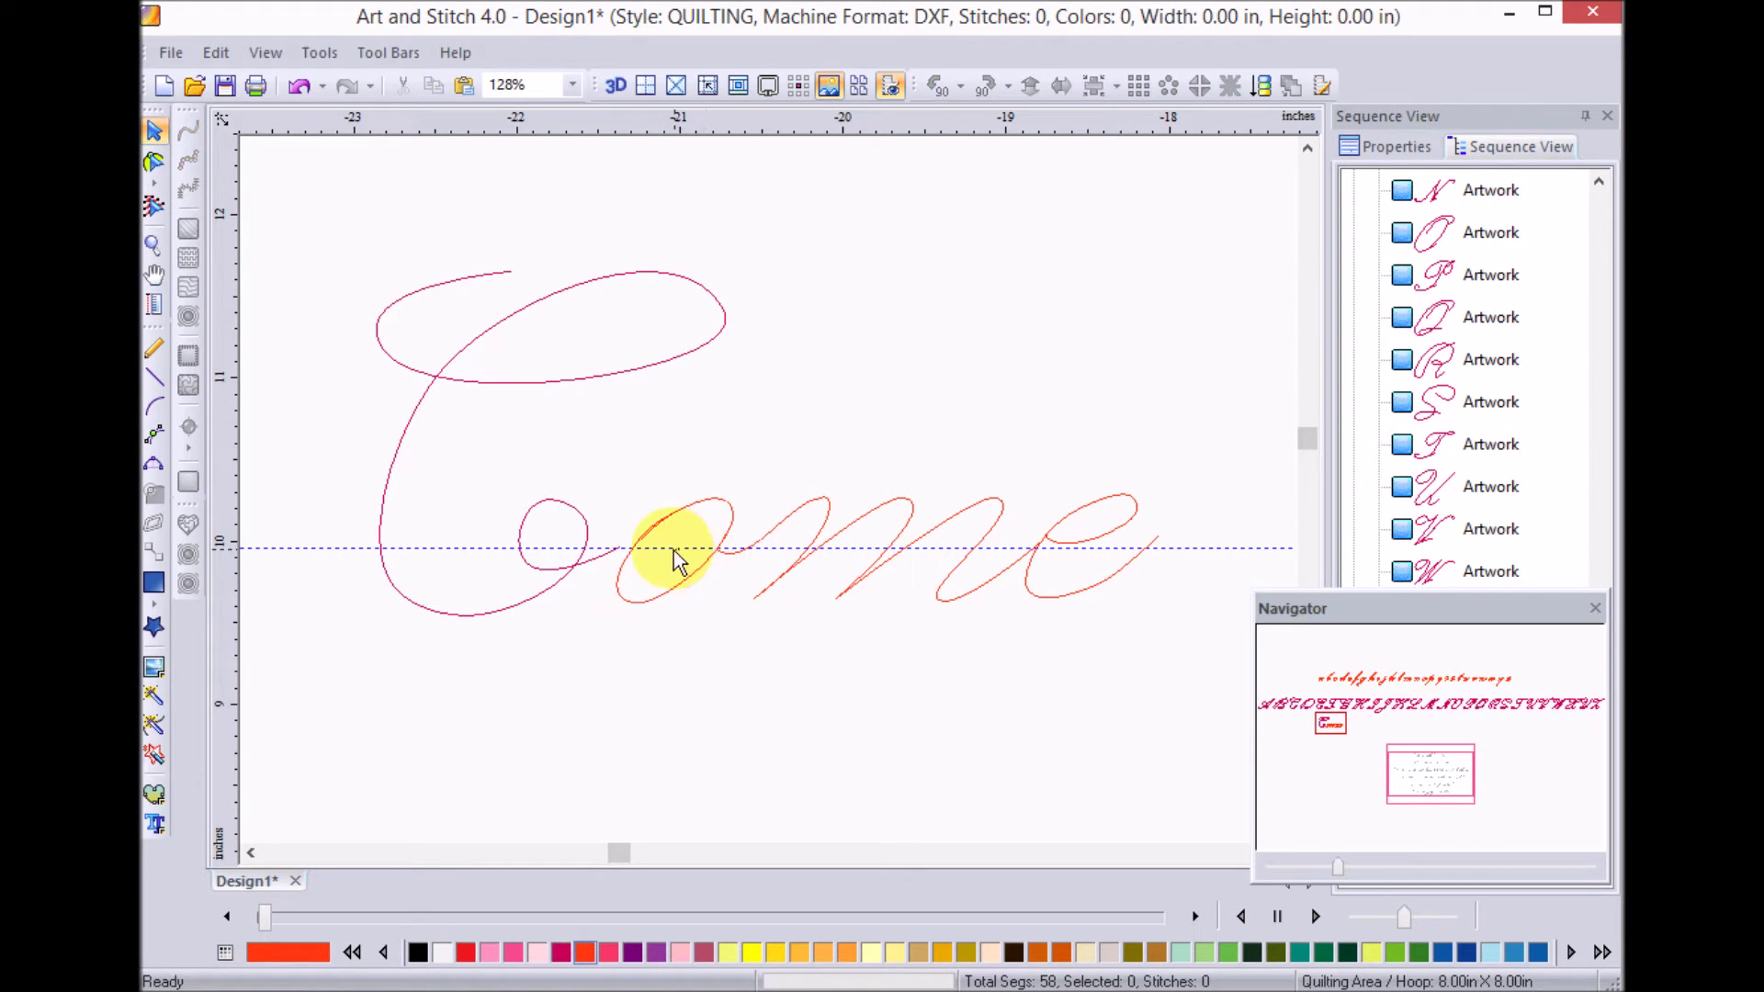
{"action": "left_click", "coordinate": [699, 577]}
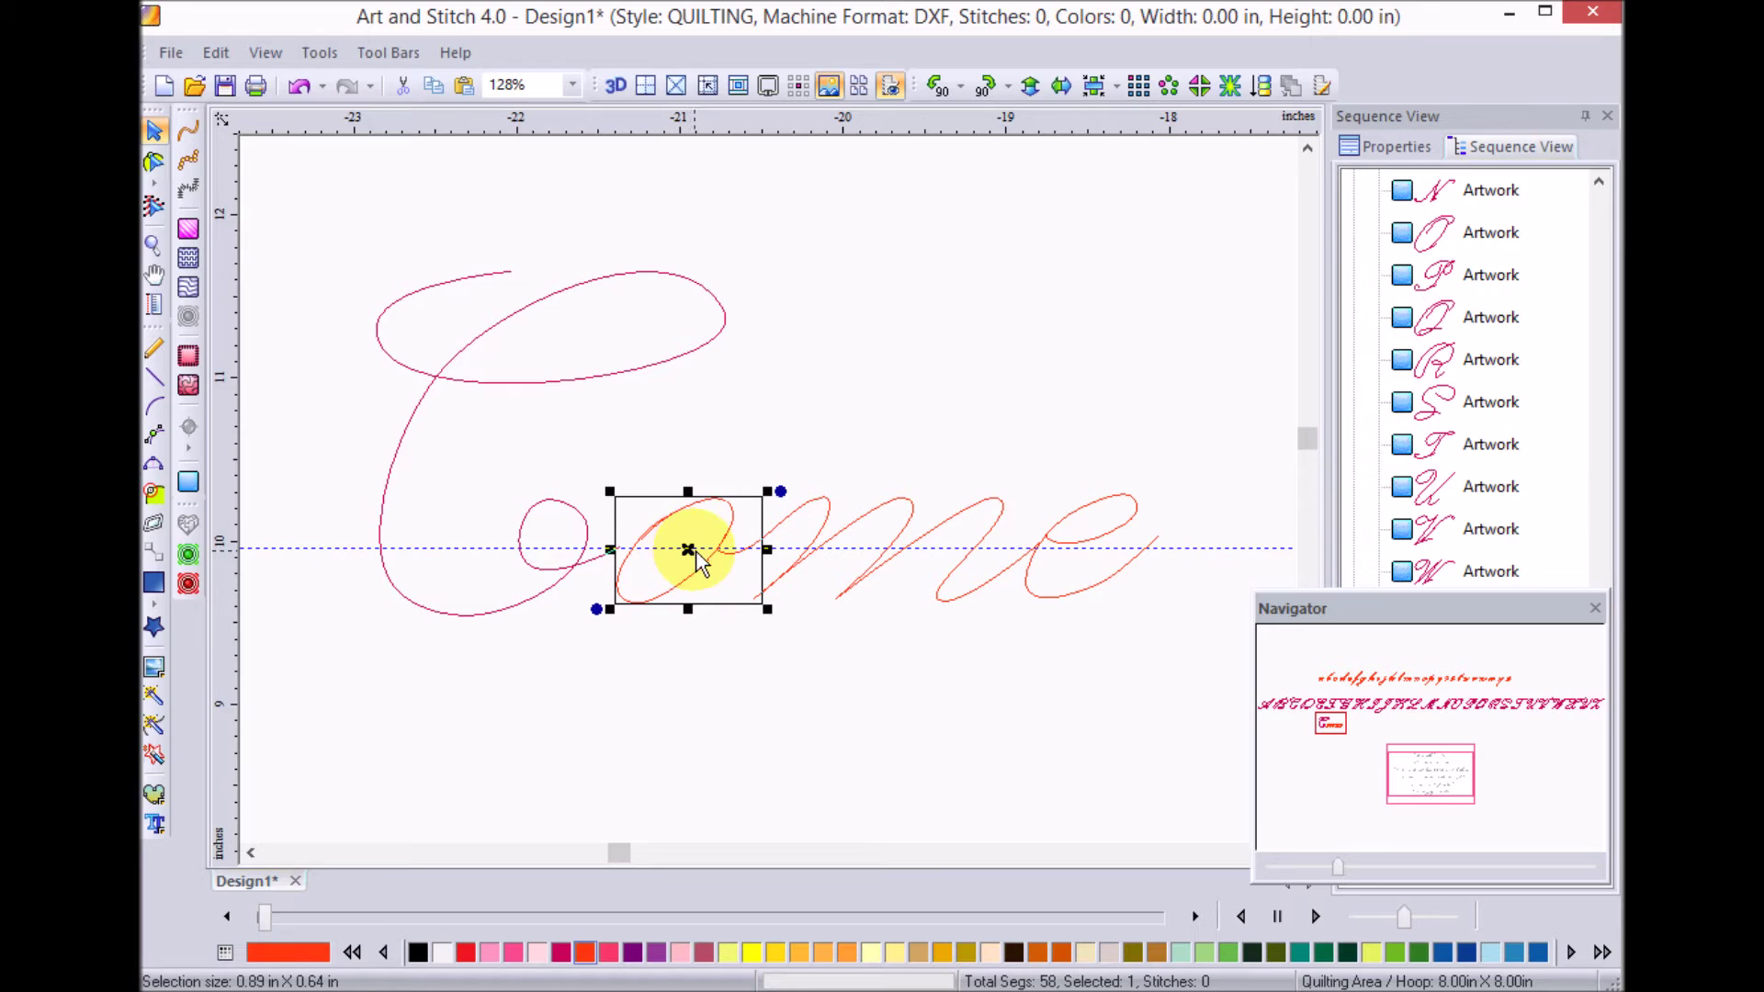
{"action": "left_click_drag", "start_coordinate": [693, 557], "coordinate": [675, 561]}
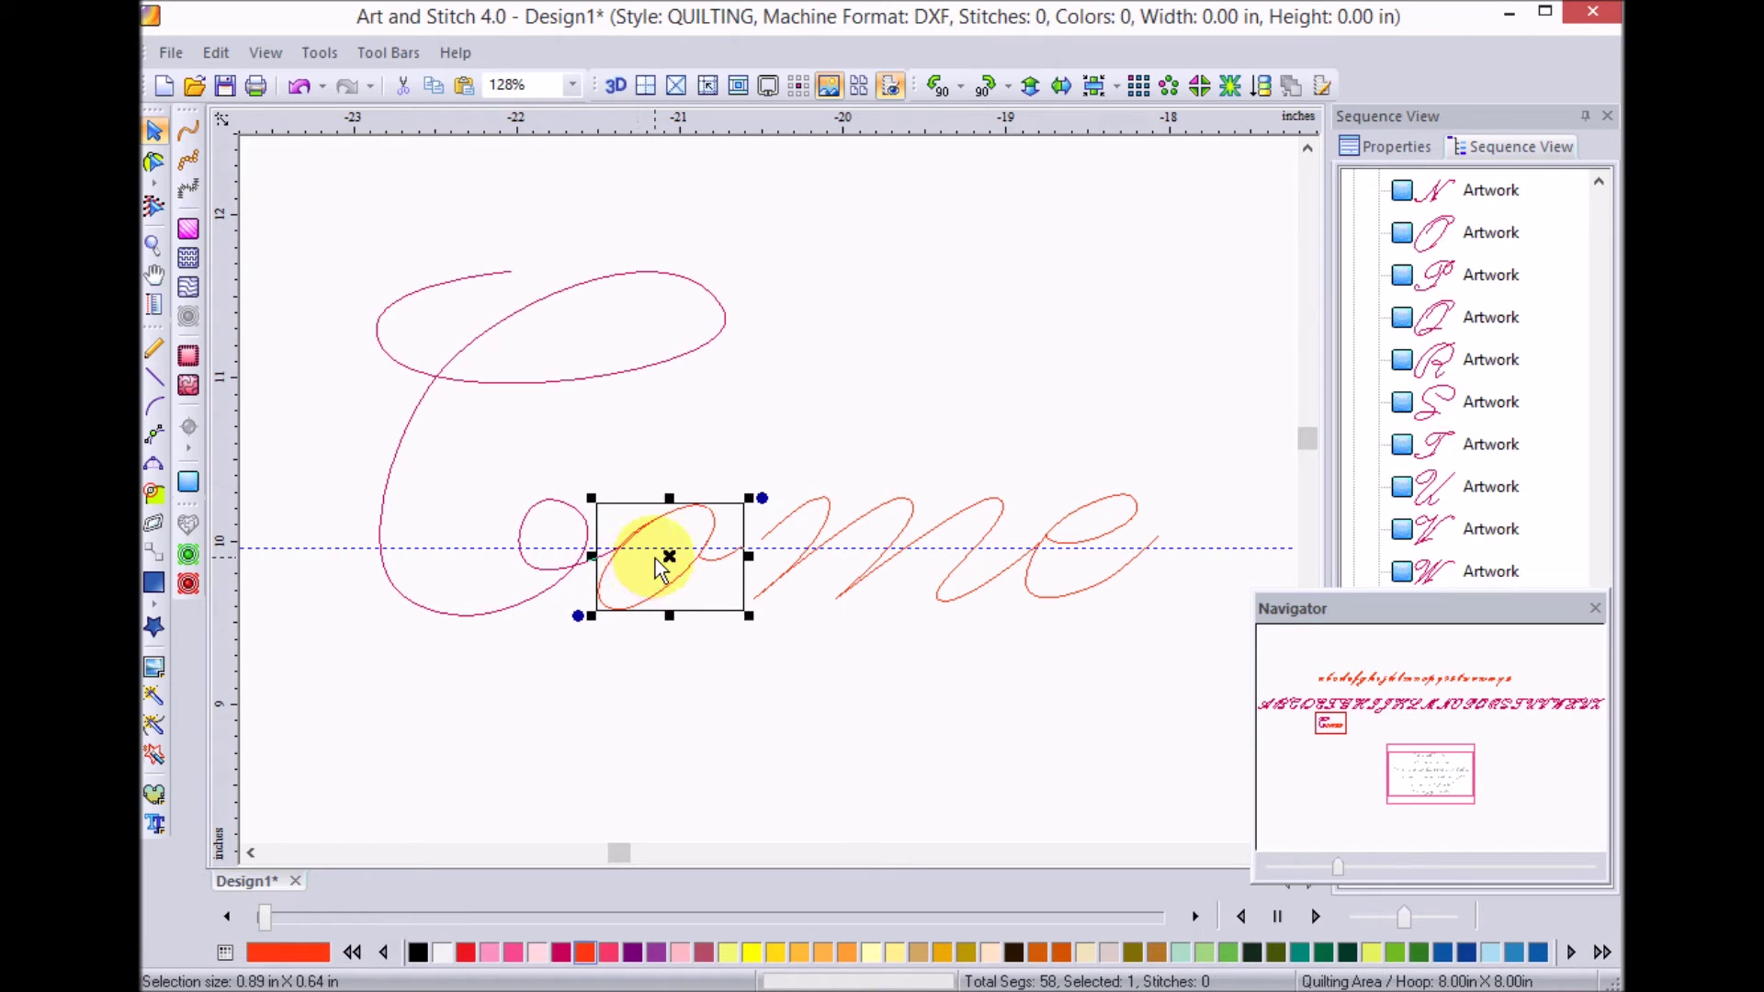
{"action": "left_click_drag", "start_coordinate": [998, 579], "coordinate": [972, 605]}
{"action": "left_click_drag", "start_coordinate": [1120, 582], "coordinate": [1100, 592]}
{"action": "left_click", "coordinate": [1130, 691]}
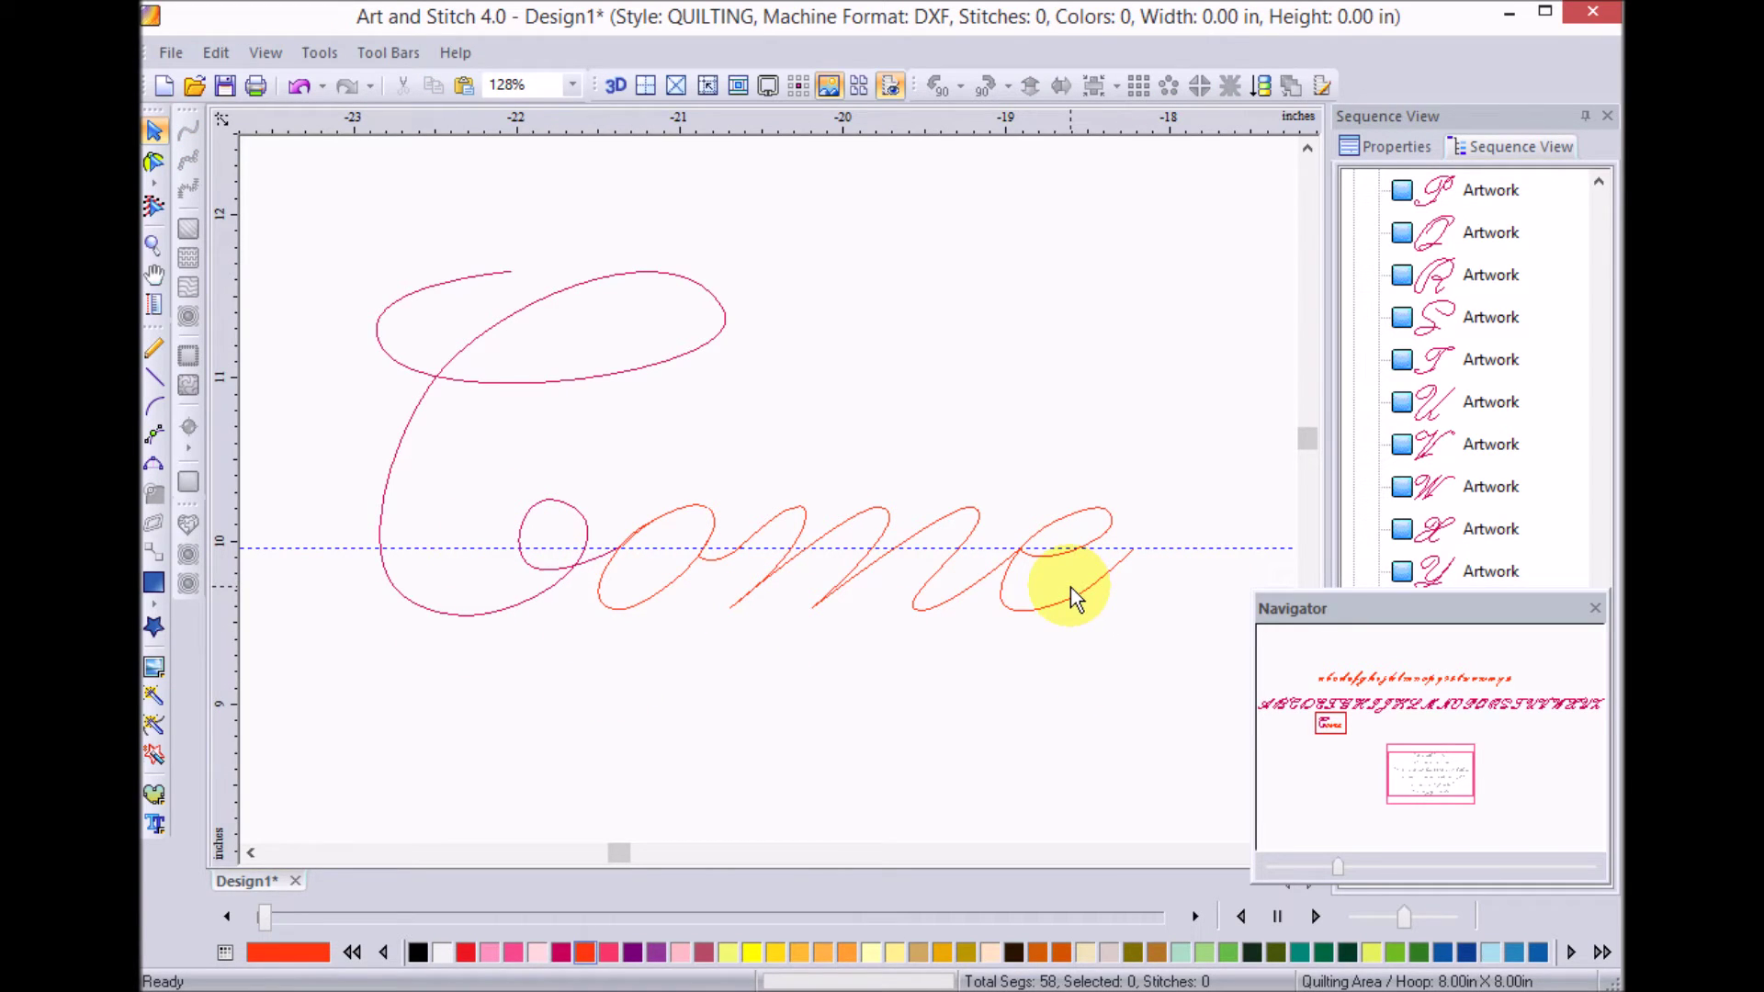
Edit the outlines of the letters in Come, joining the C, o, m and e at their endpoints into one continuous path
{"action": "left_click", "coordinate": [156, 169]}
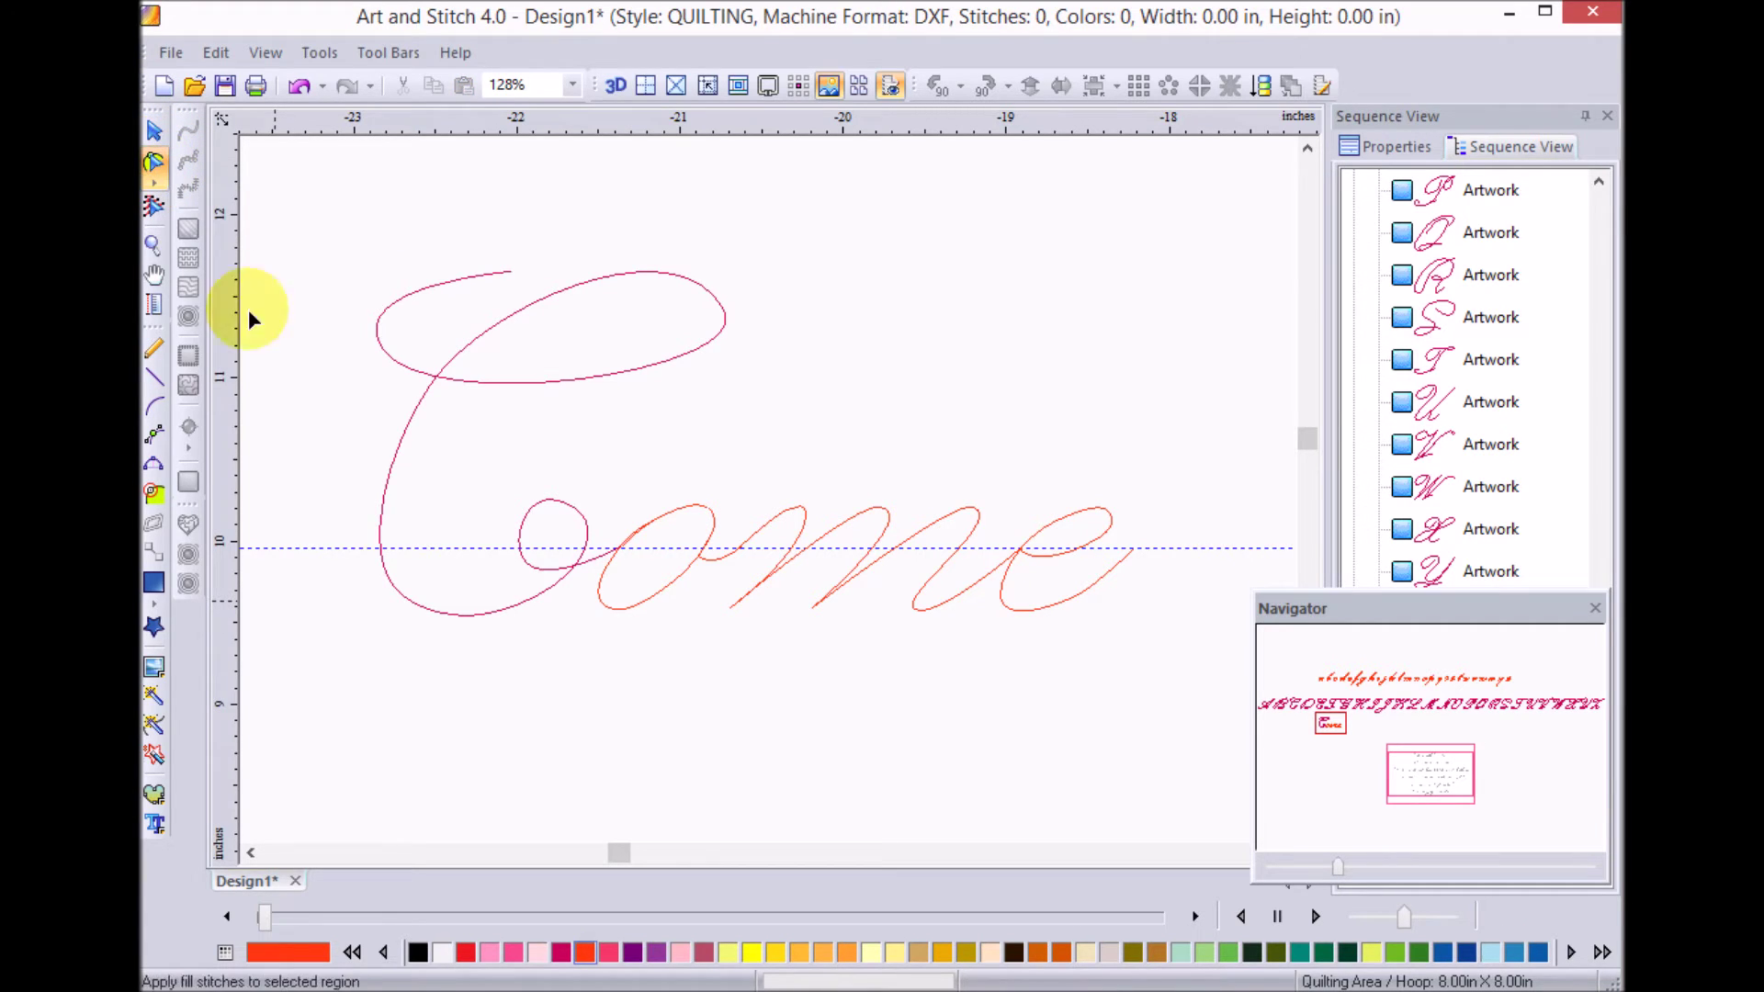
{"action": "left_click", "coordinate": [473, 612]}
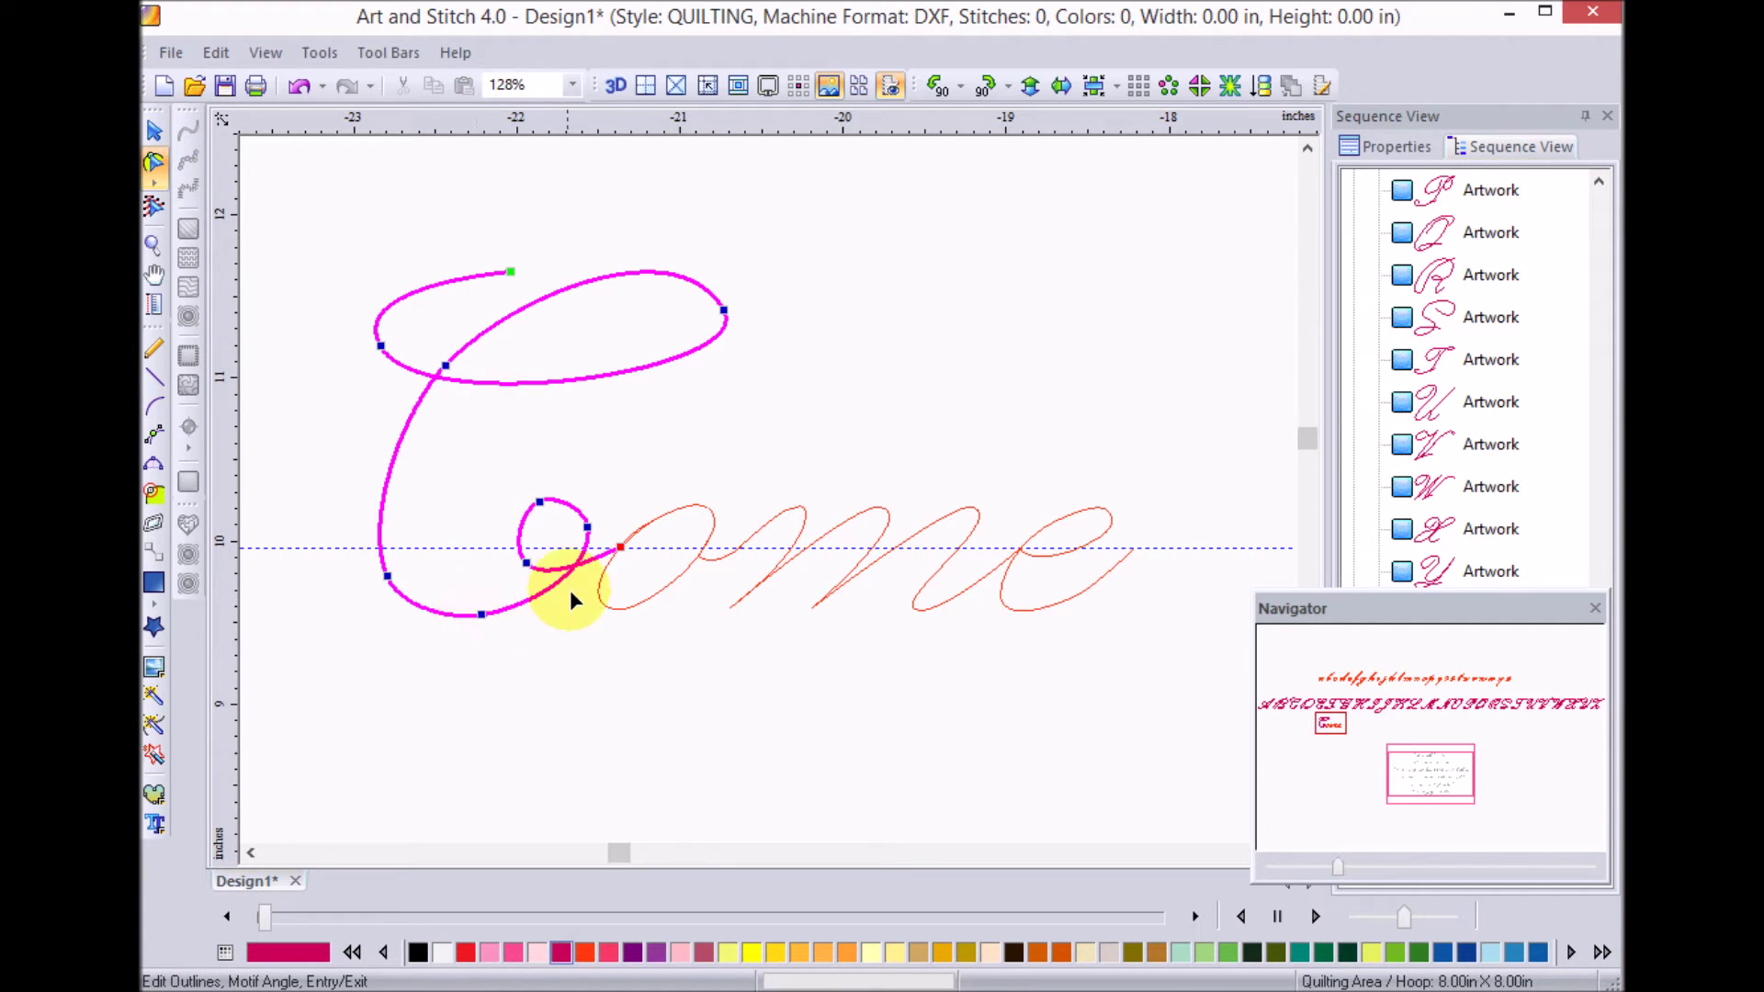
{"action": "left_click", "coordinate": [619, 549]}
{"action": "left_click_drag", "start_coordinate": [622, 547], "coordinate": [626, 551]}
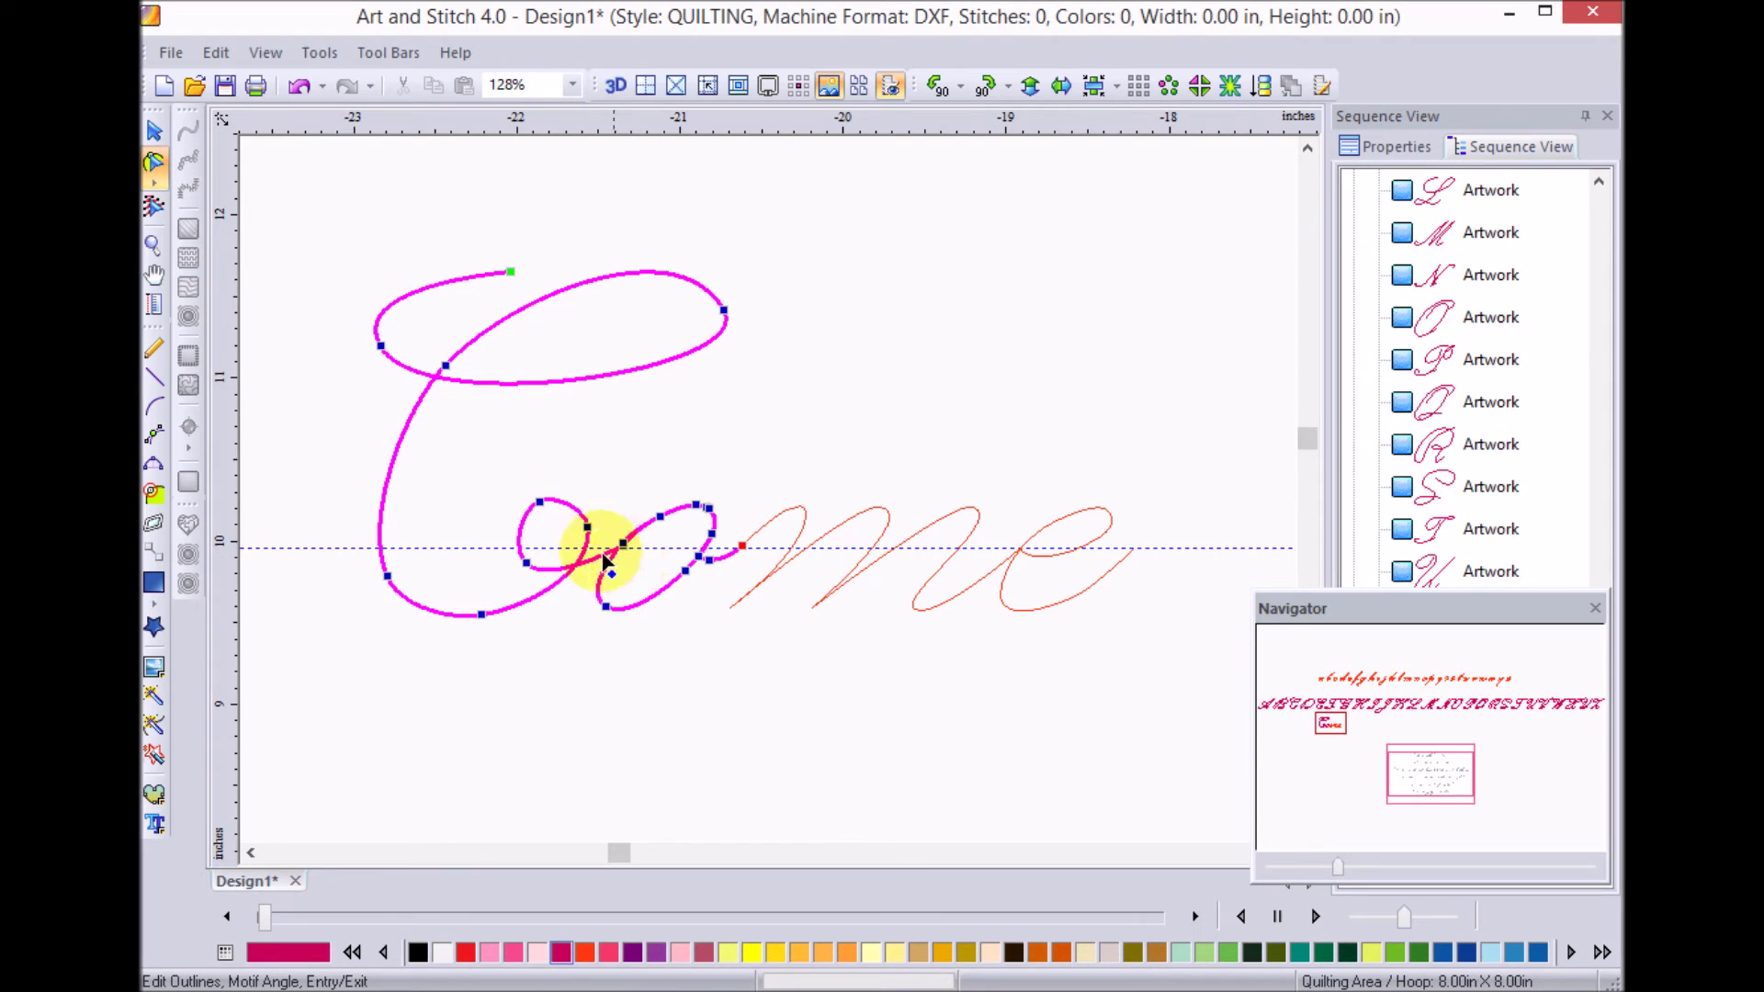
{"action": "left_click", "coordinate": [742, 546]}
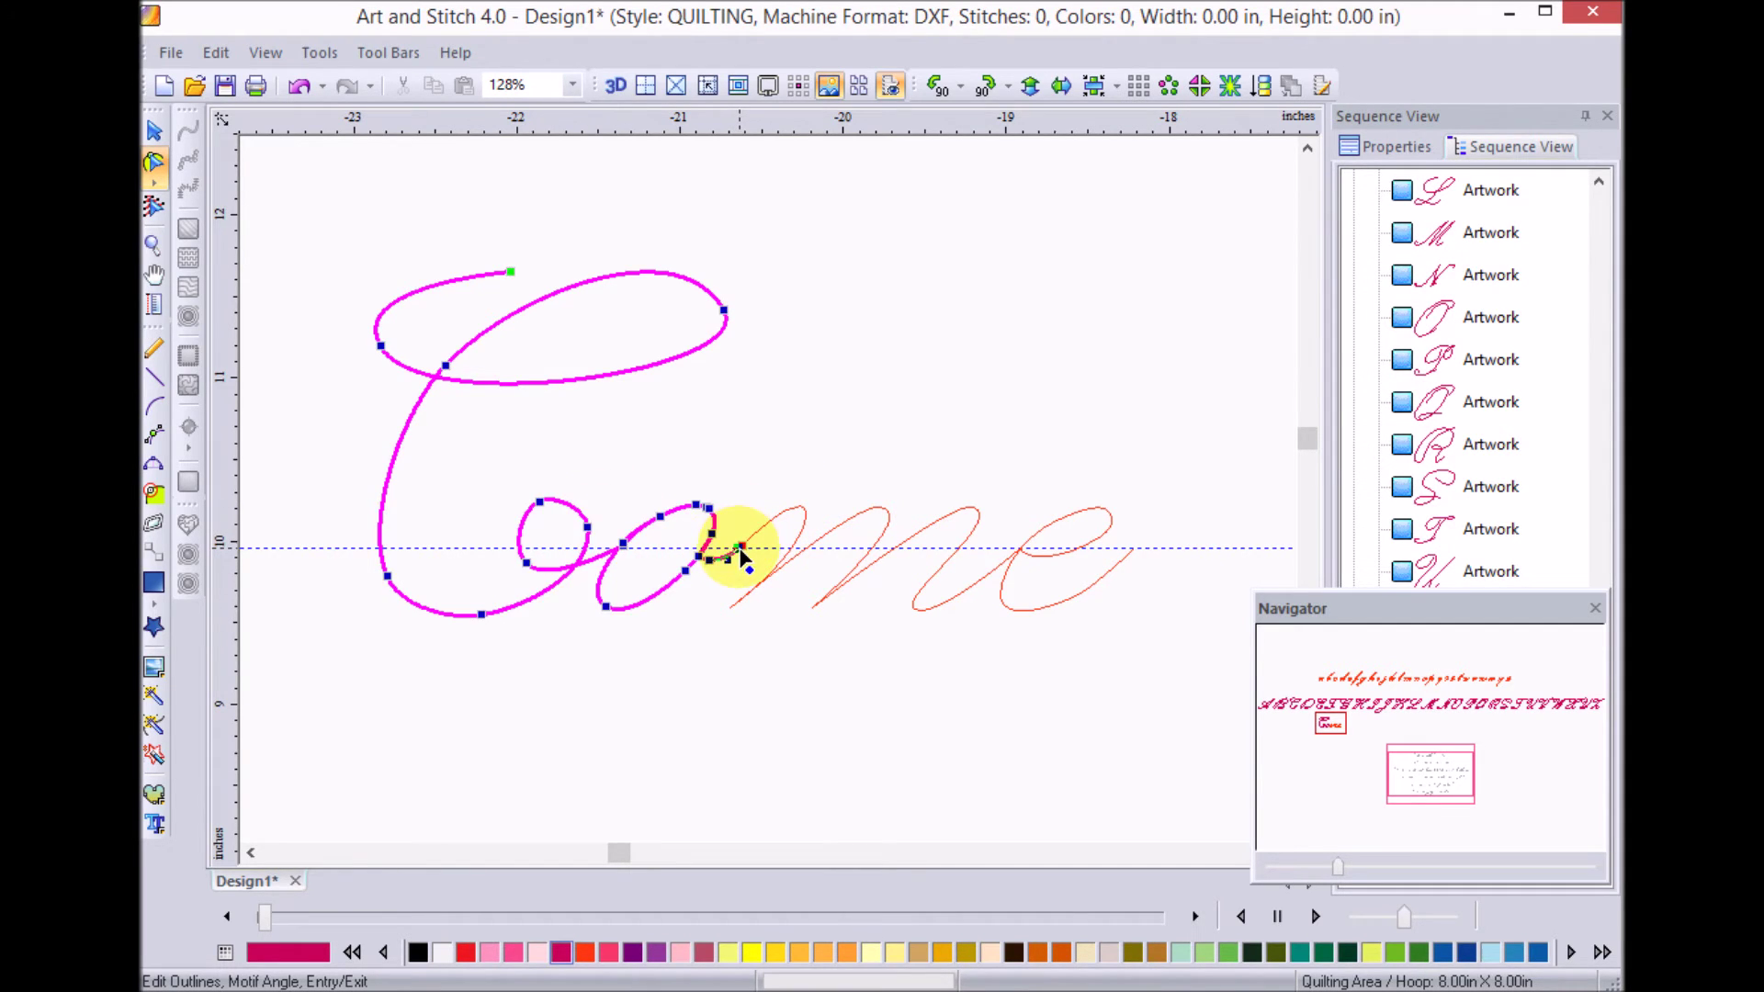
{"action": "left_click_drag", "start_coordinate": [742, 550], "coordinate": [744, 552]}
{"action": "left_click", "coordinate": [1020, 551]}
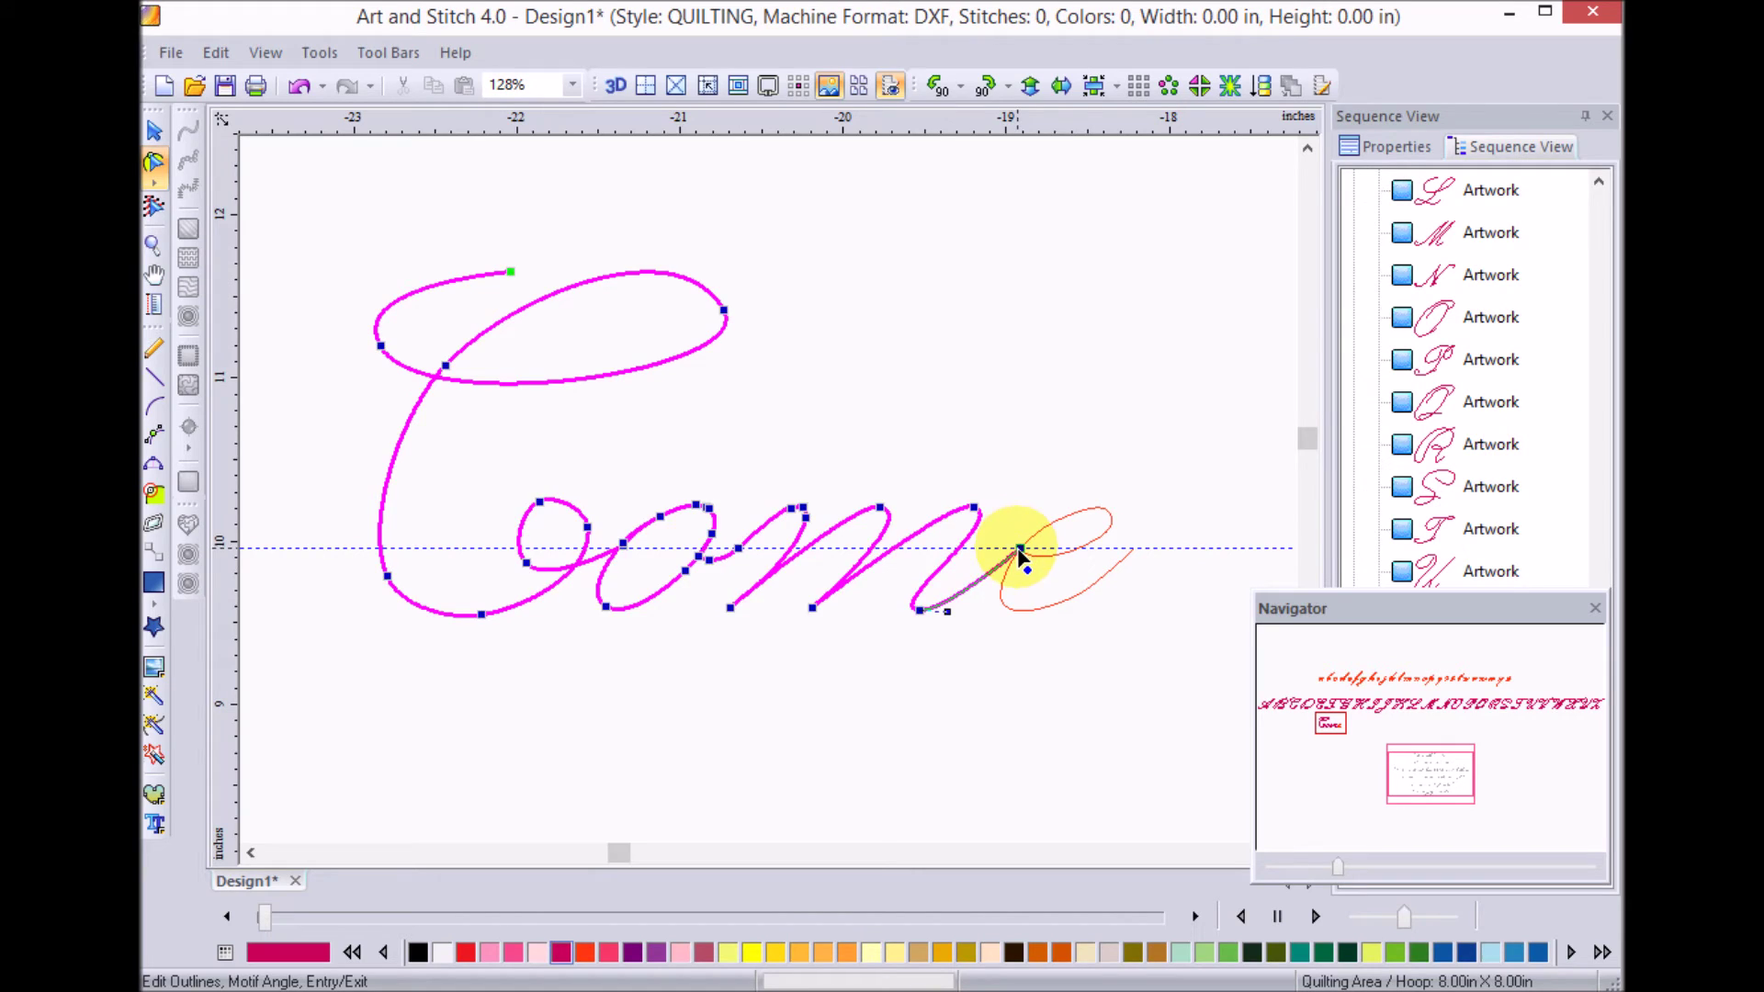
{"action": "left_click_drag", "start_coordinate": [1020, 549], "coordinate": [1033, 570]}
{"action": "left_click", "coordinate": [1135, 552]}
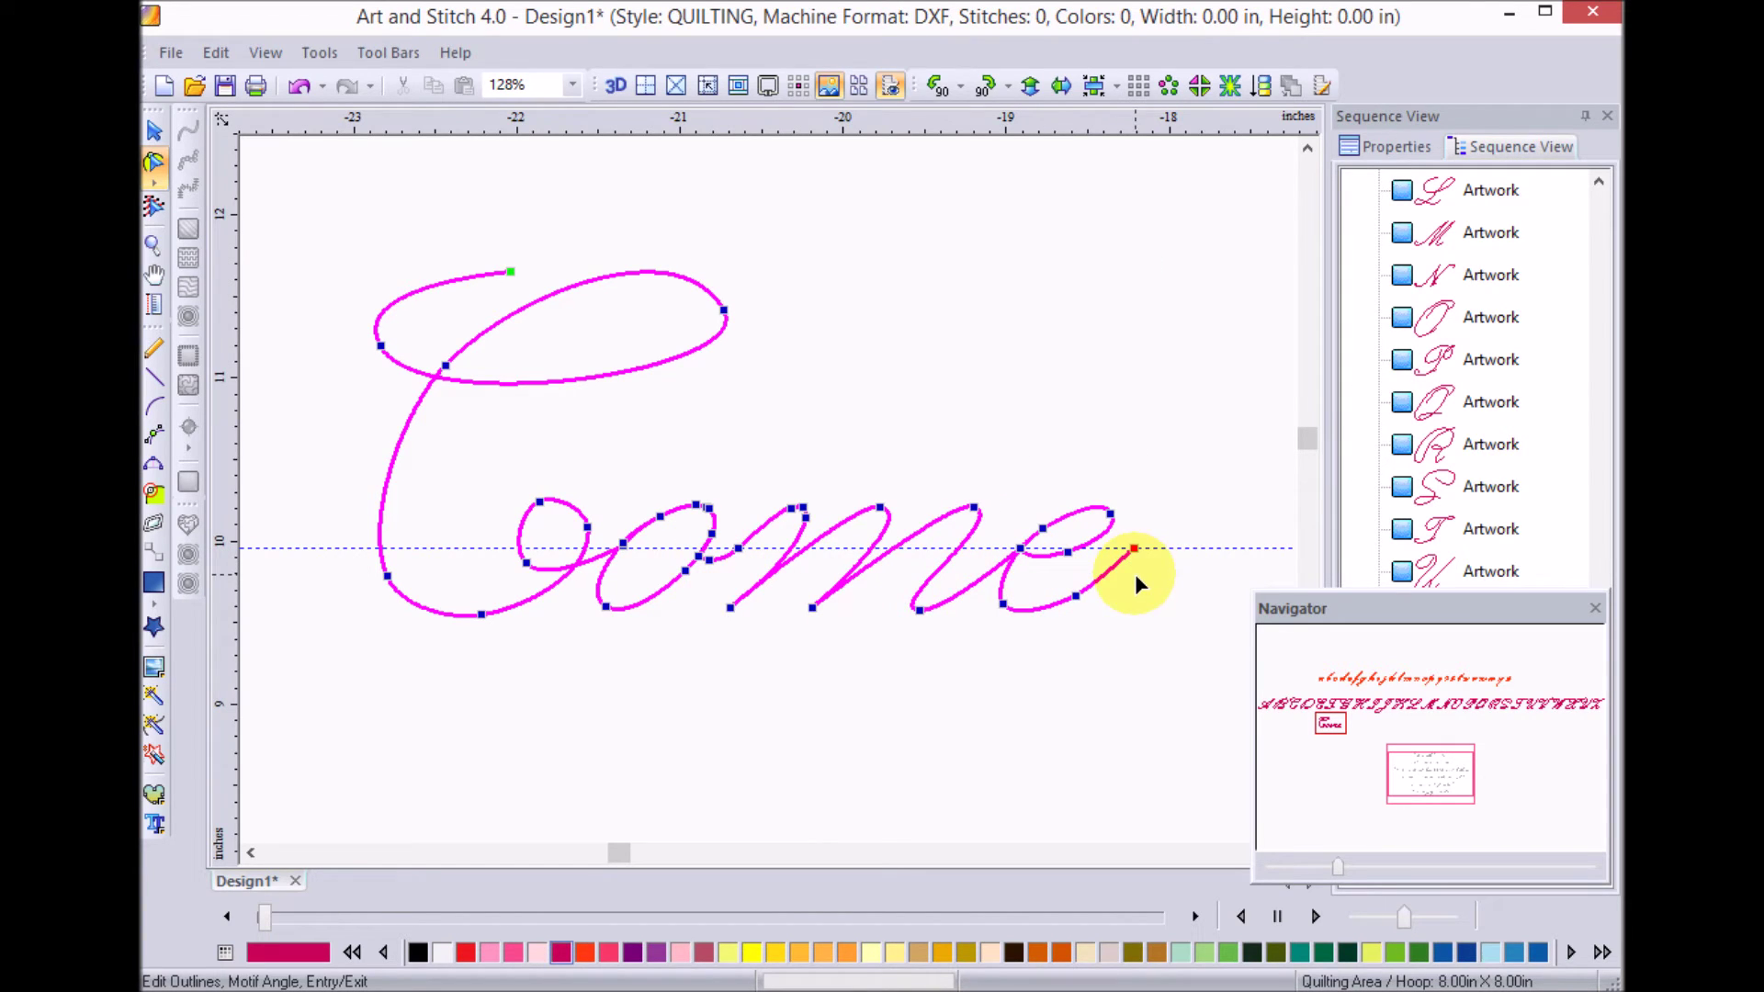
Move the joined word over the Come in the poem's first line and scale it proportionally to about 2.21 × 1.00 in
{"action": "left_click", "coordinate": [153, 136]}
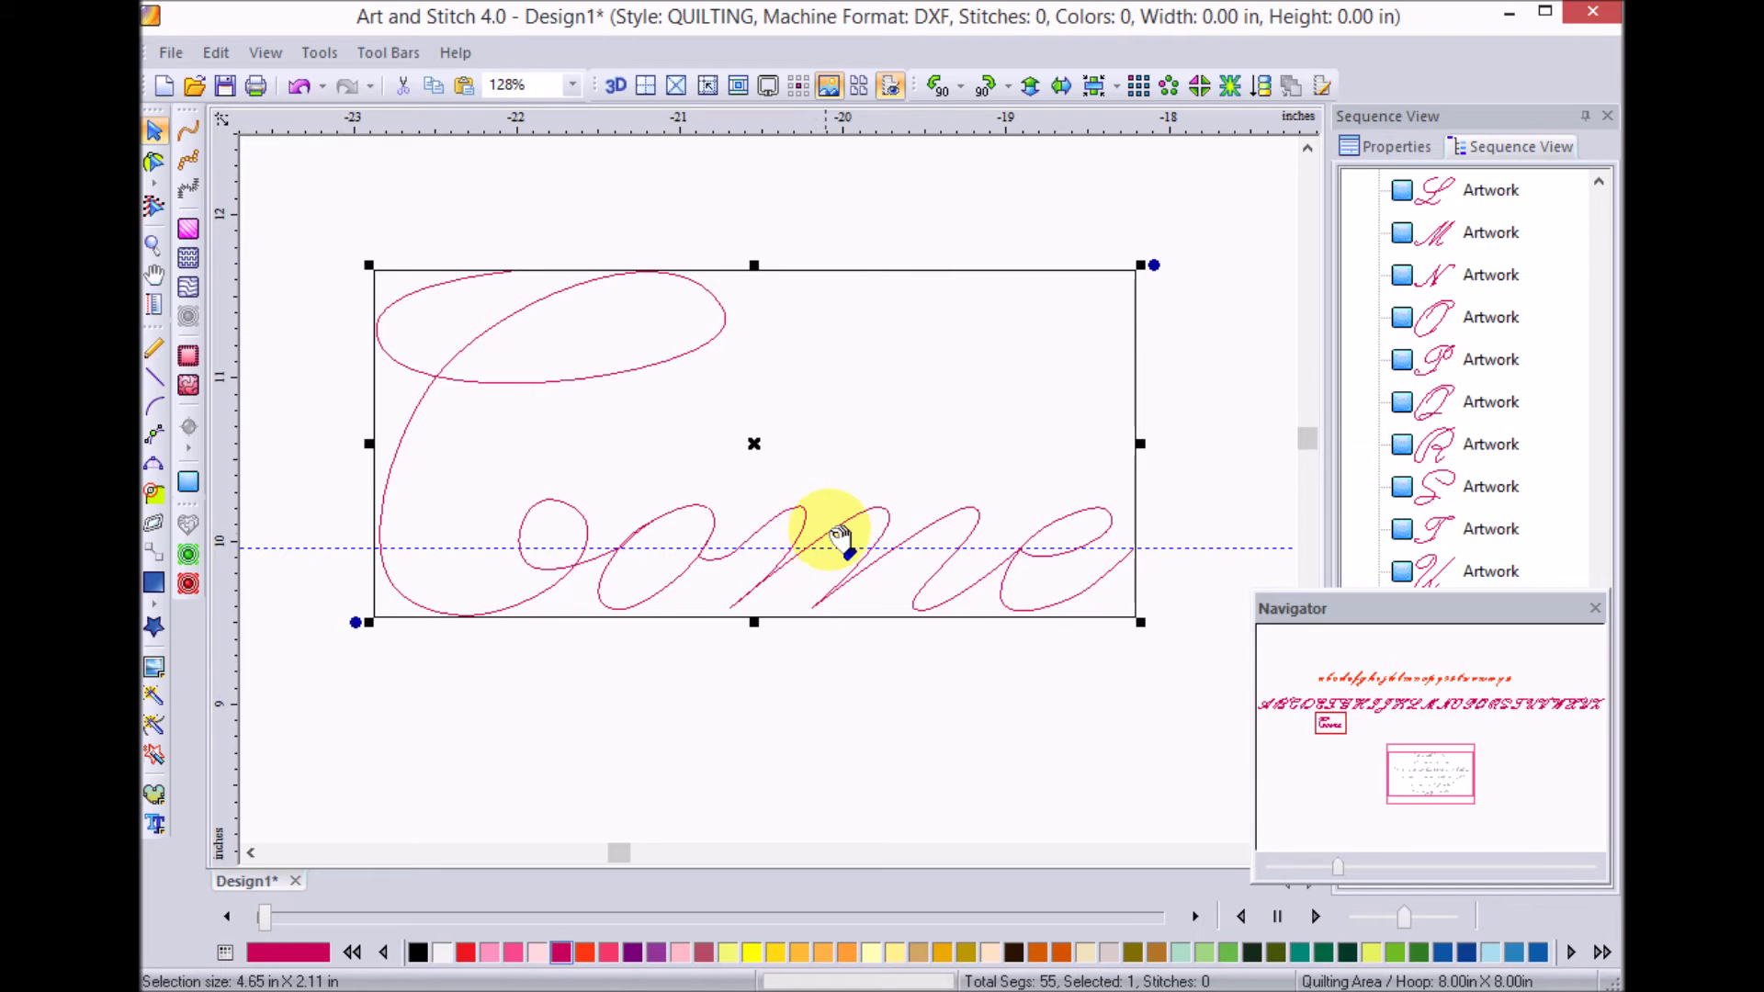
{"action": "left_click_drag", "start_coordinate": [840, 541], "coordinate": [913, 742]}
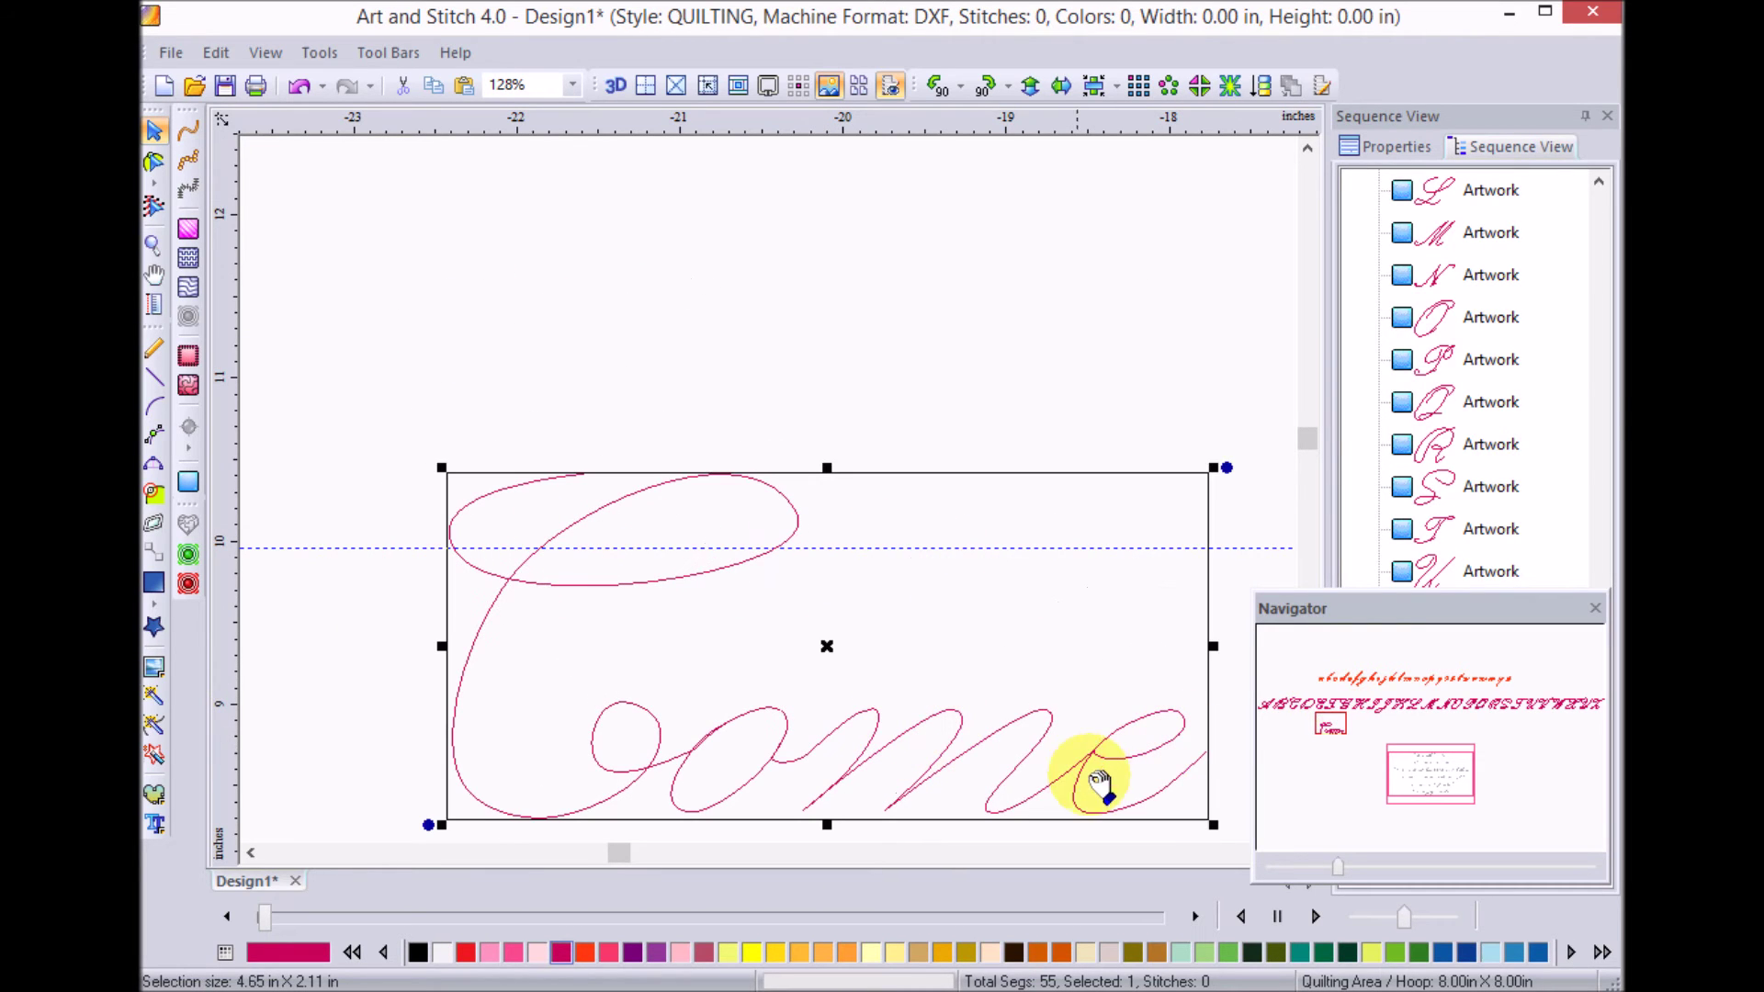
{"action": "left_click_drag", "start_coordinate": [1211, 822], "coordinate": [983, 658]}
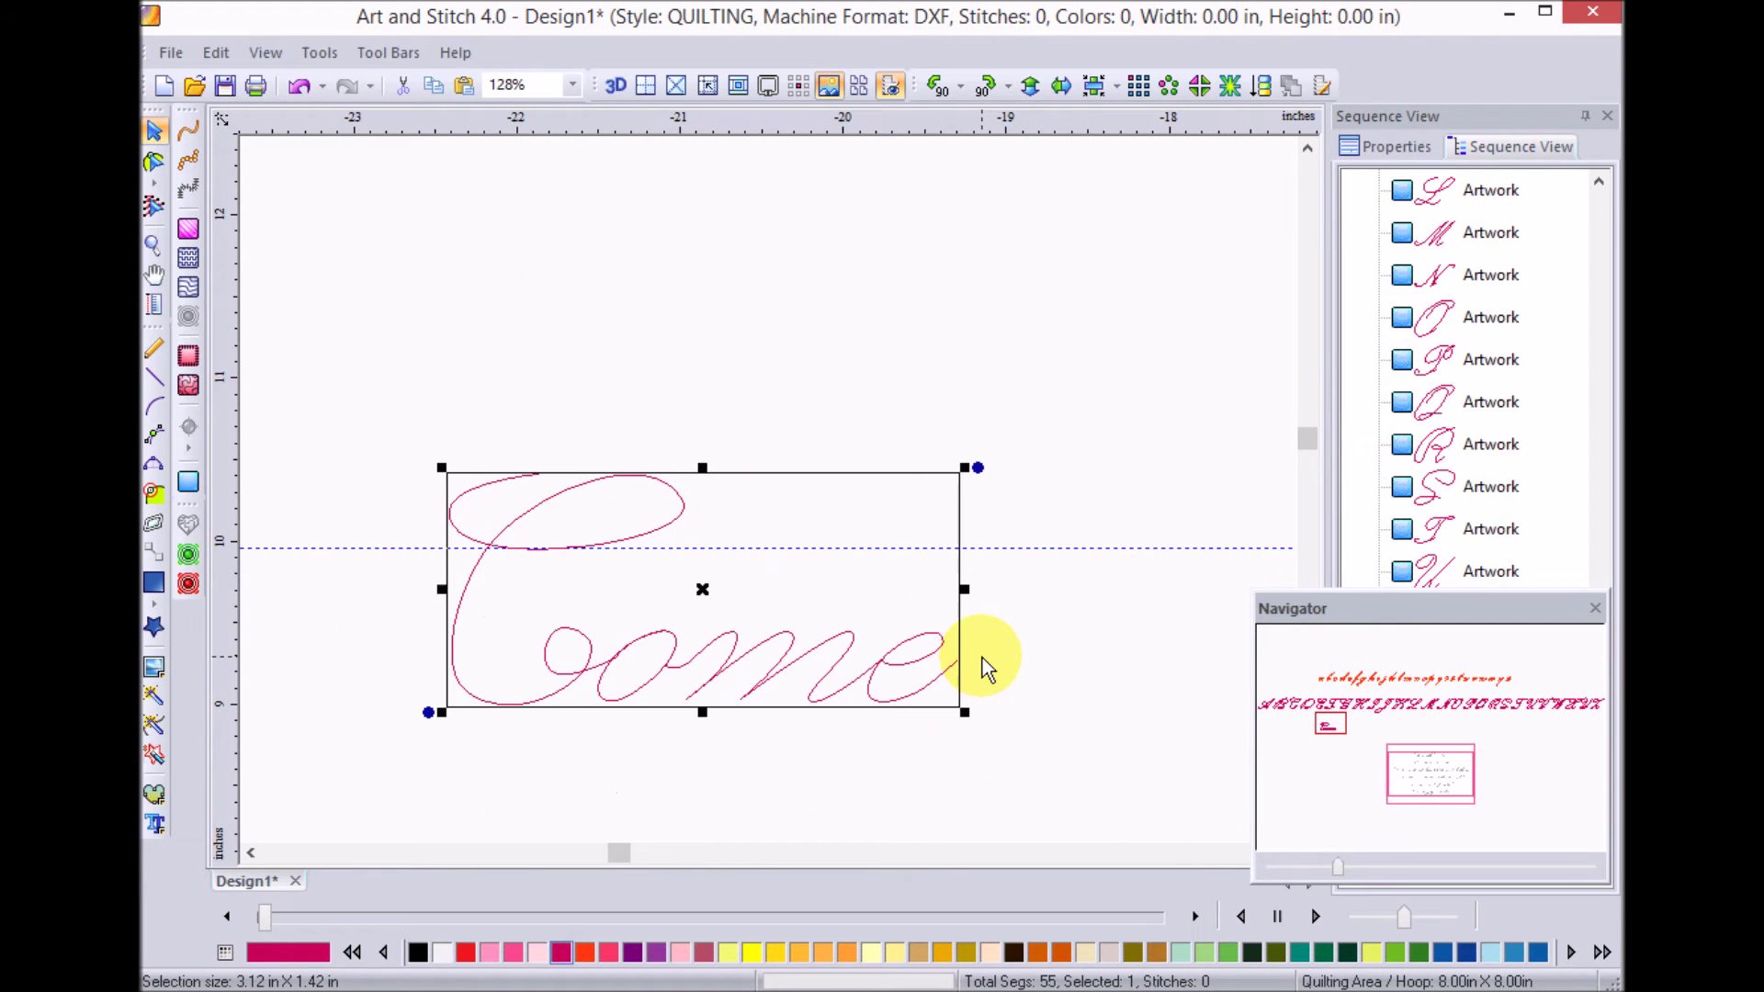
{"action": "left_click_drag", "start_coordinate": [1341, 877], "coordinate": [1278, 871]}
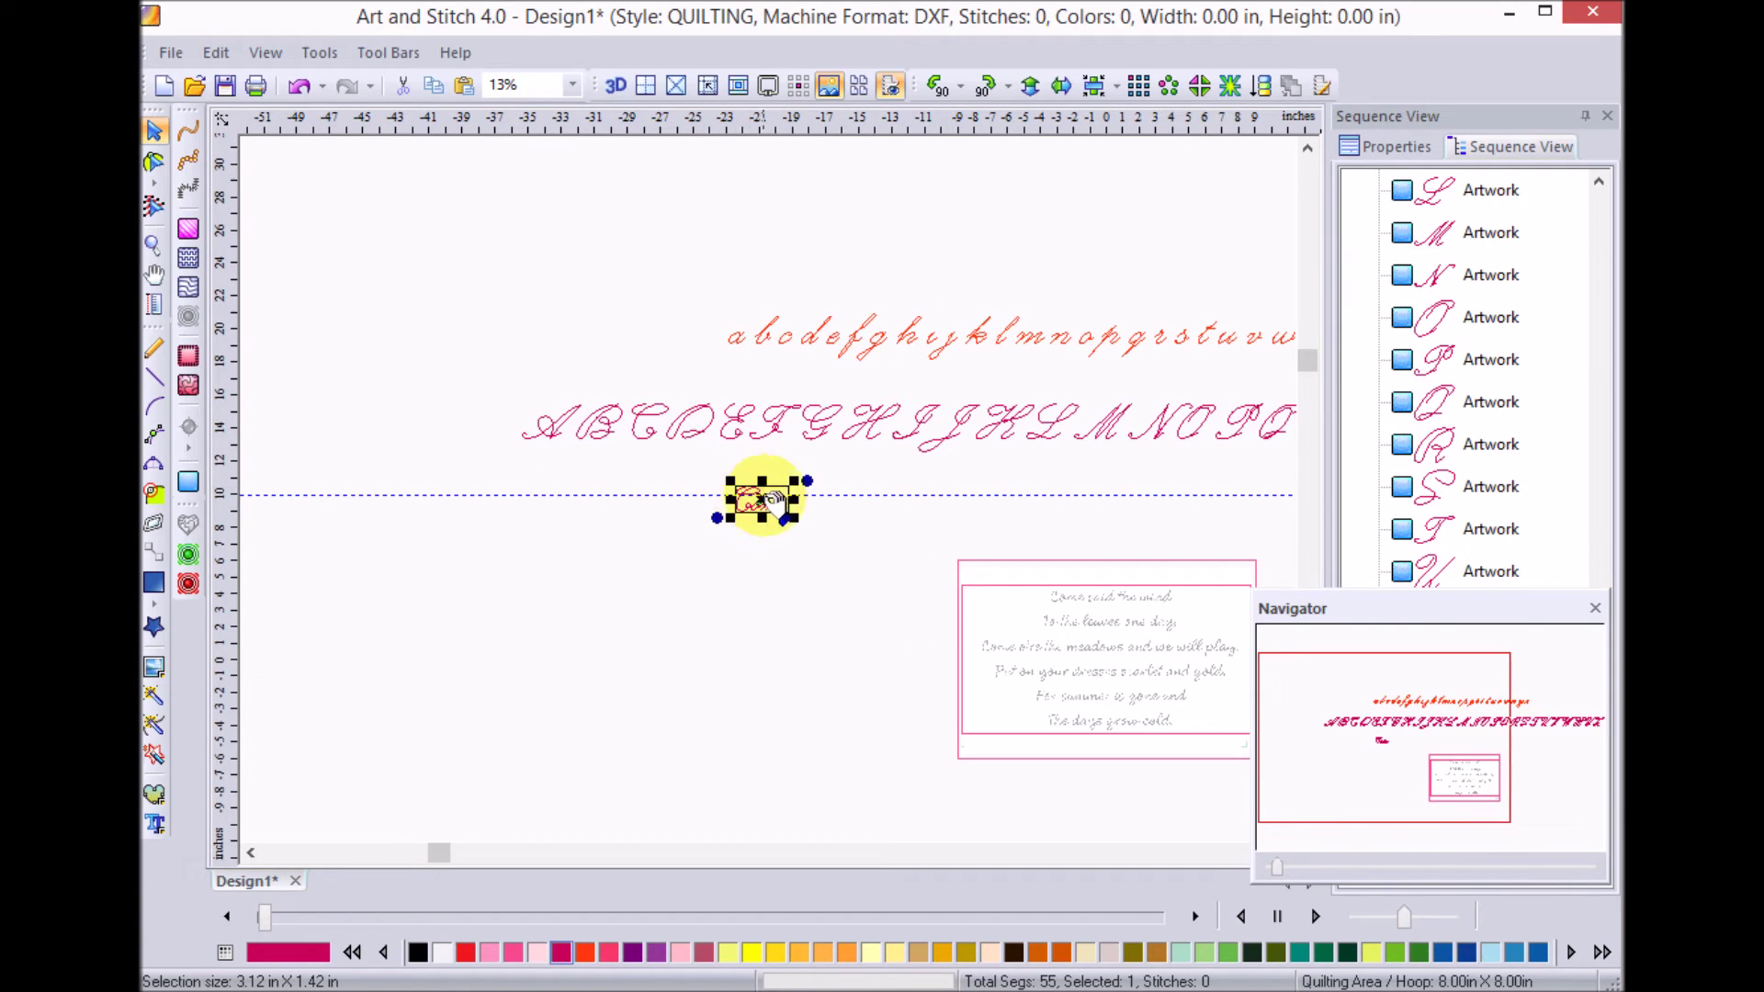
{"action": "left_click_drag", "start_coordinate": [772, 501], "coordinate": [1059, 620]}
{"action": "key", "text": "shift+F2"}
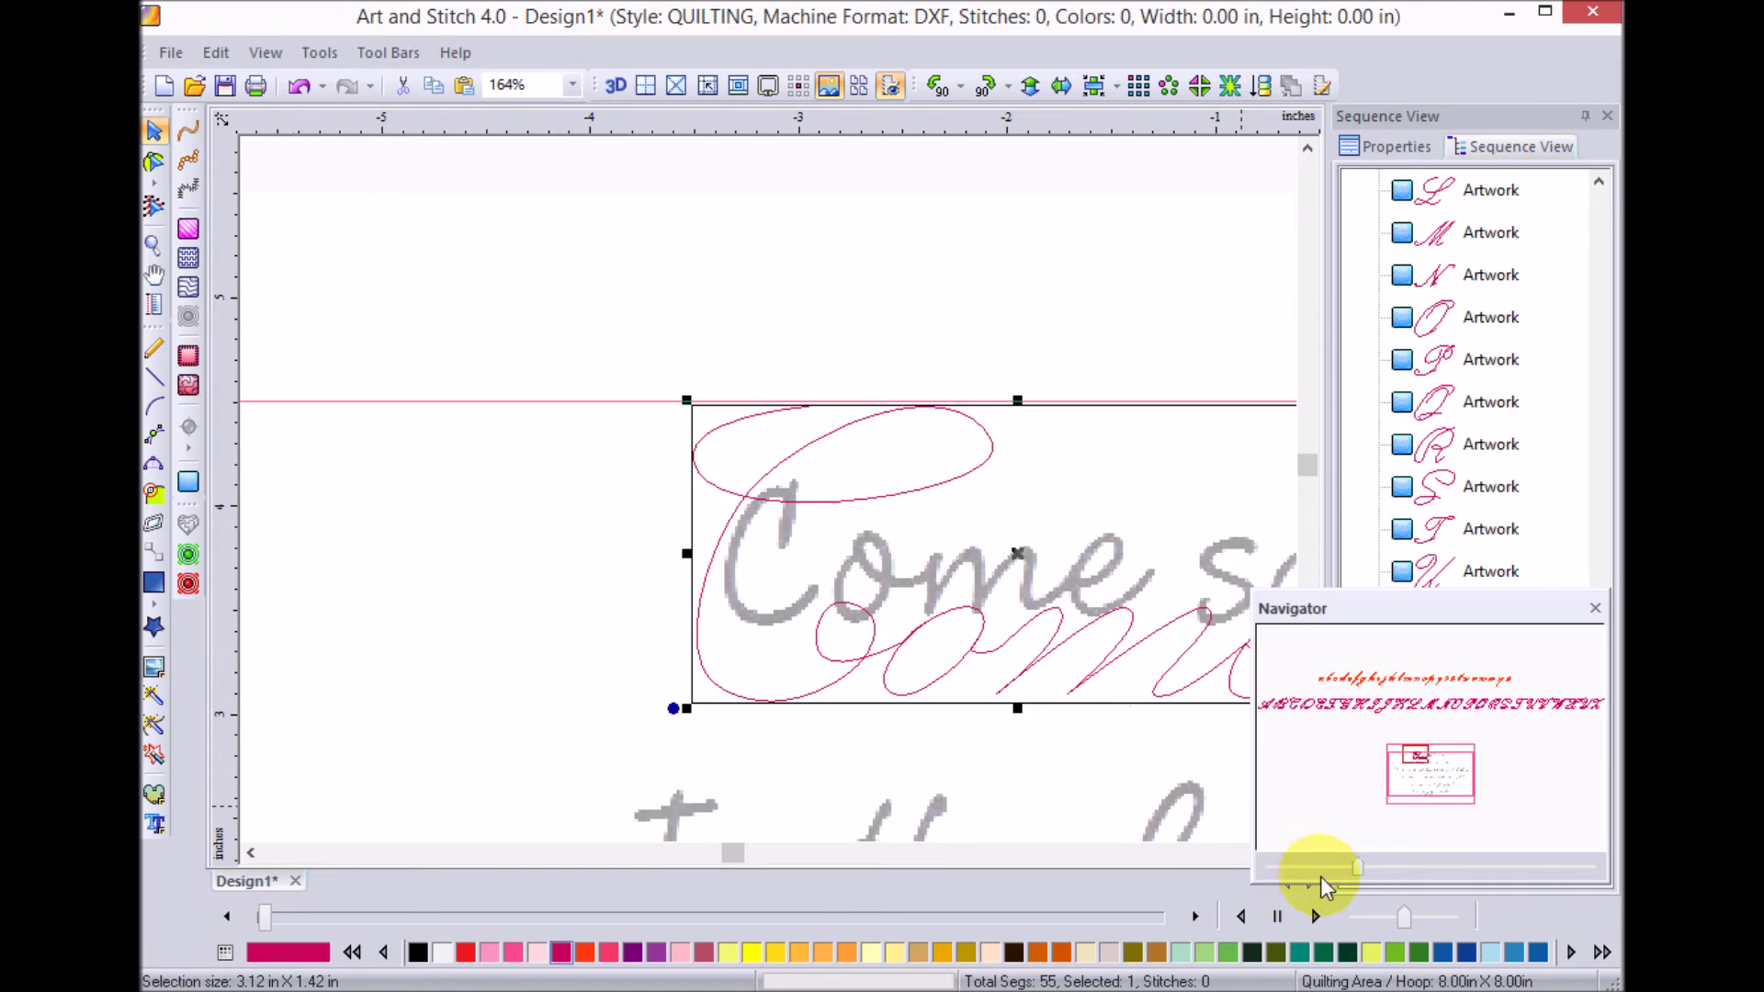
{"action": "left_click_drag", "start_coordinate": [1358, 869], "coordinate": [1359, 867]}
{"action": "left_click_drag", "start_coordinate": [1397, 736], "coordinate": [1431, 766]}
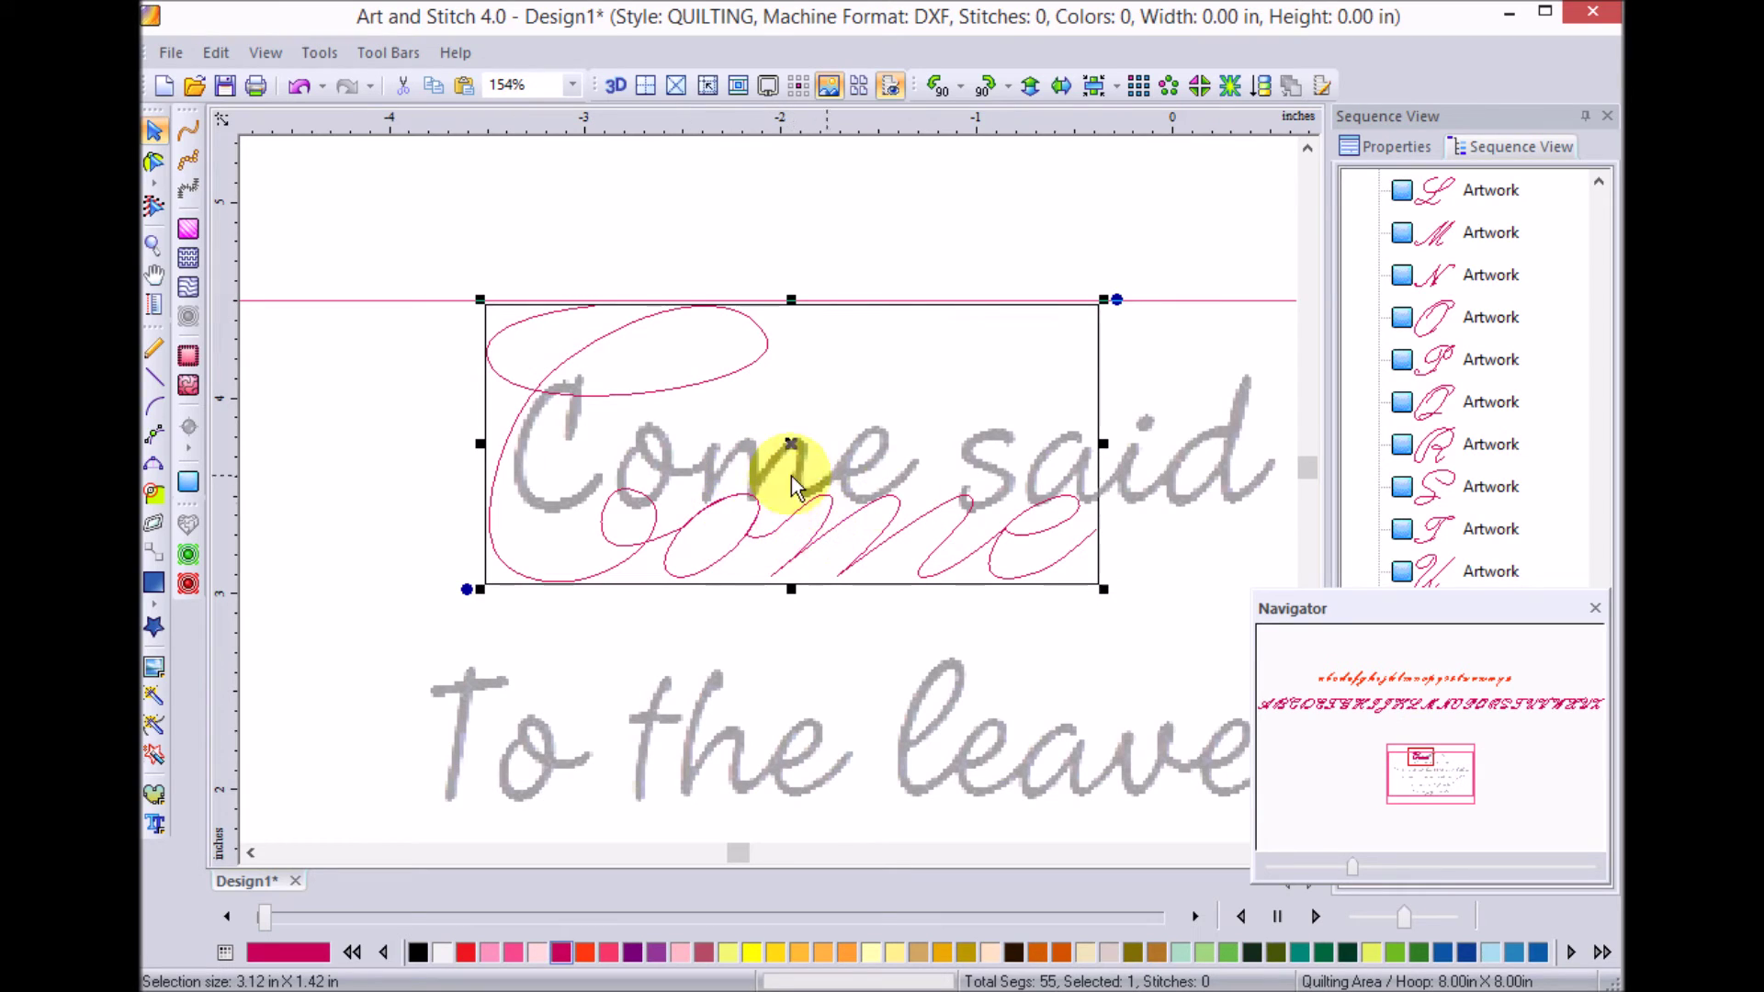
{"action": "left_click_drag", "start_coordinate": [1103, 586], "coordinate": [938, 470]}
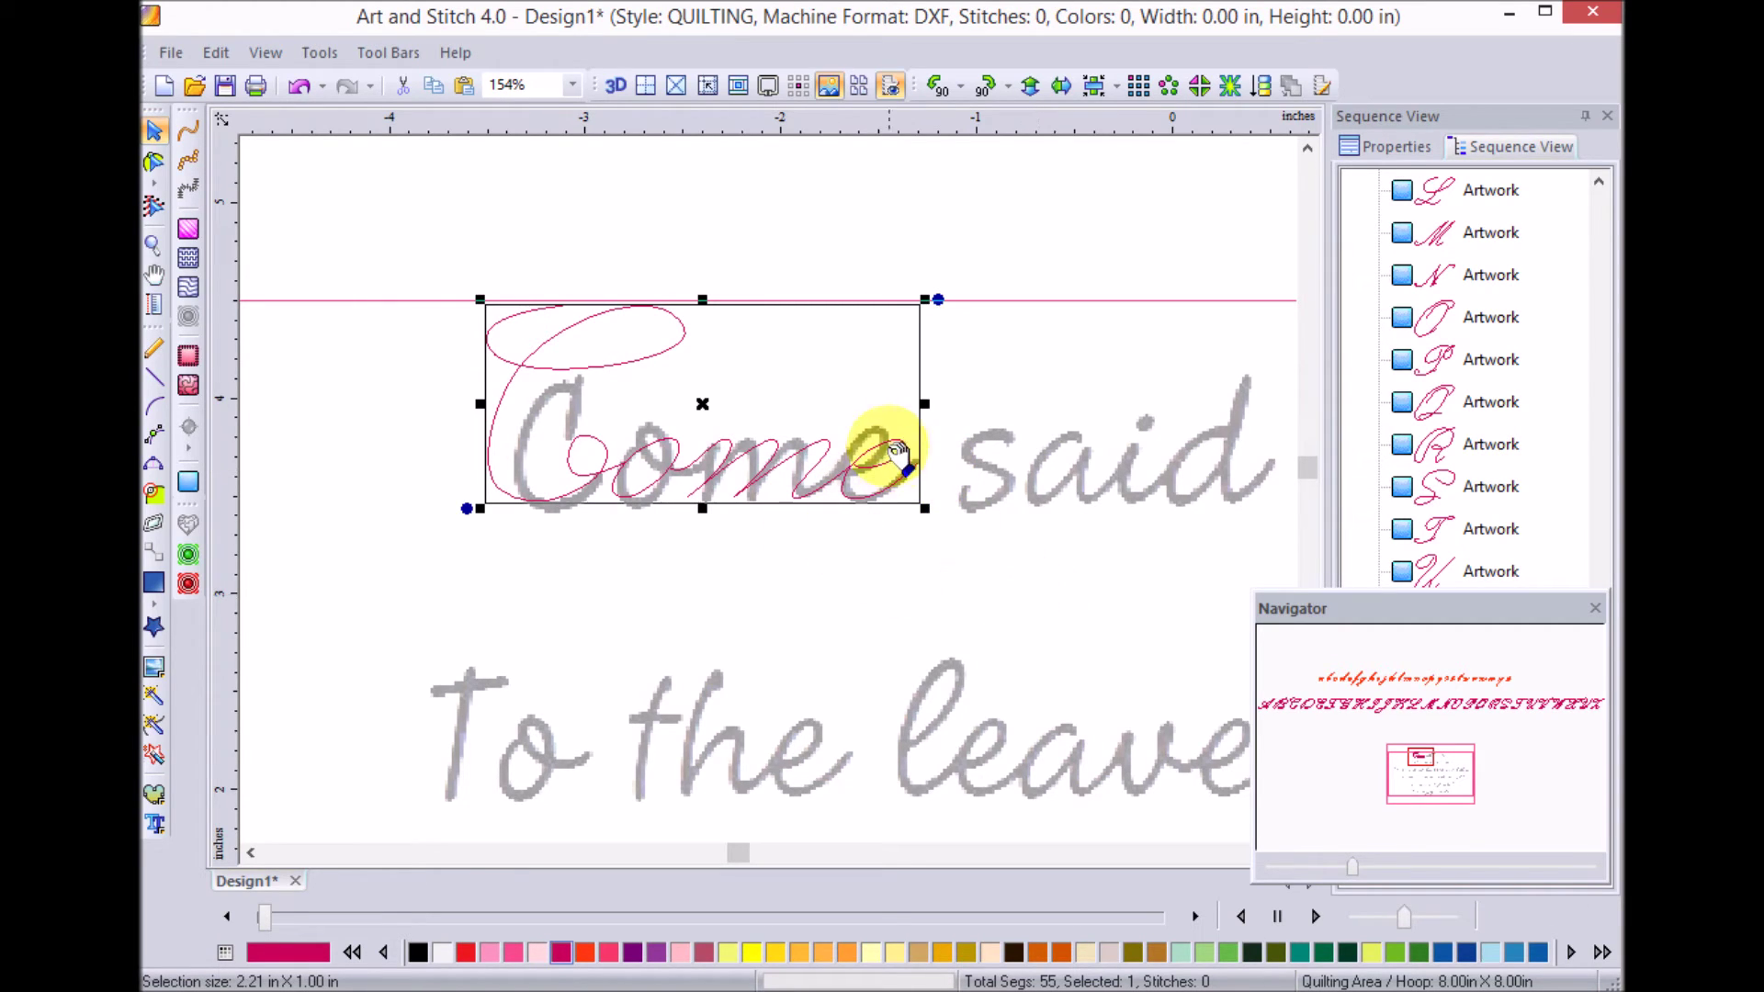
{"action": "left_click", "coordinate": [888, 601]}
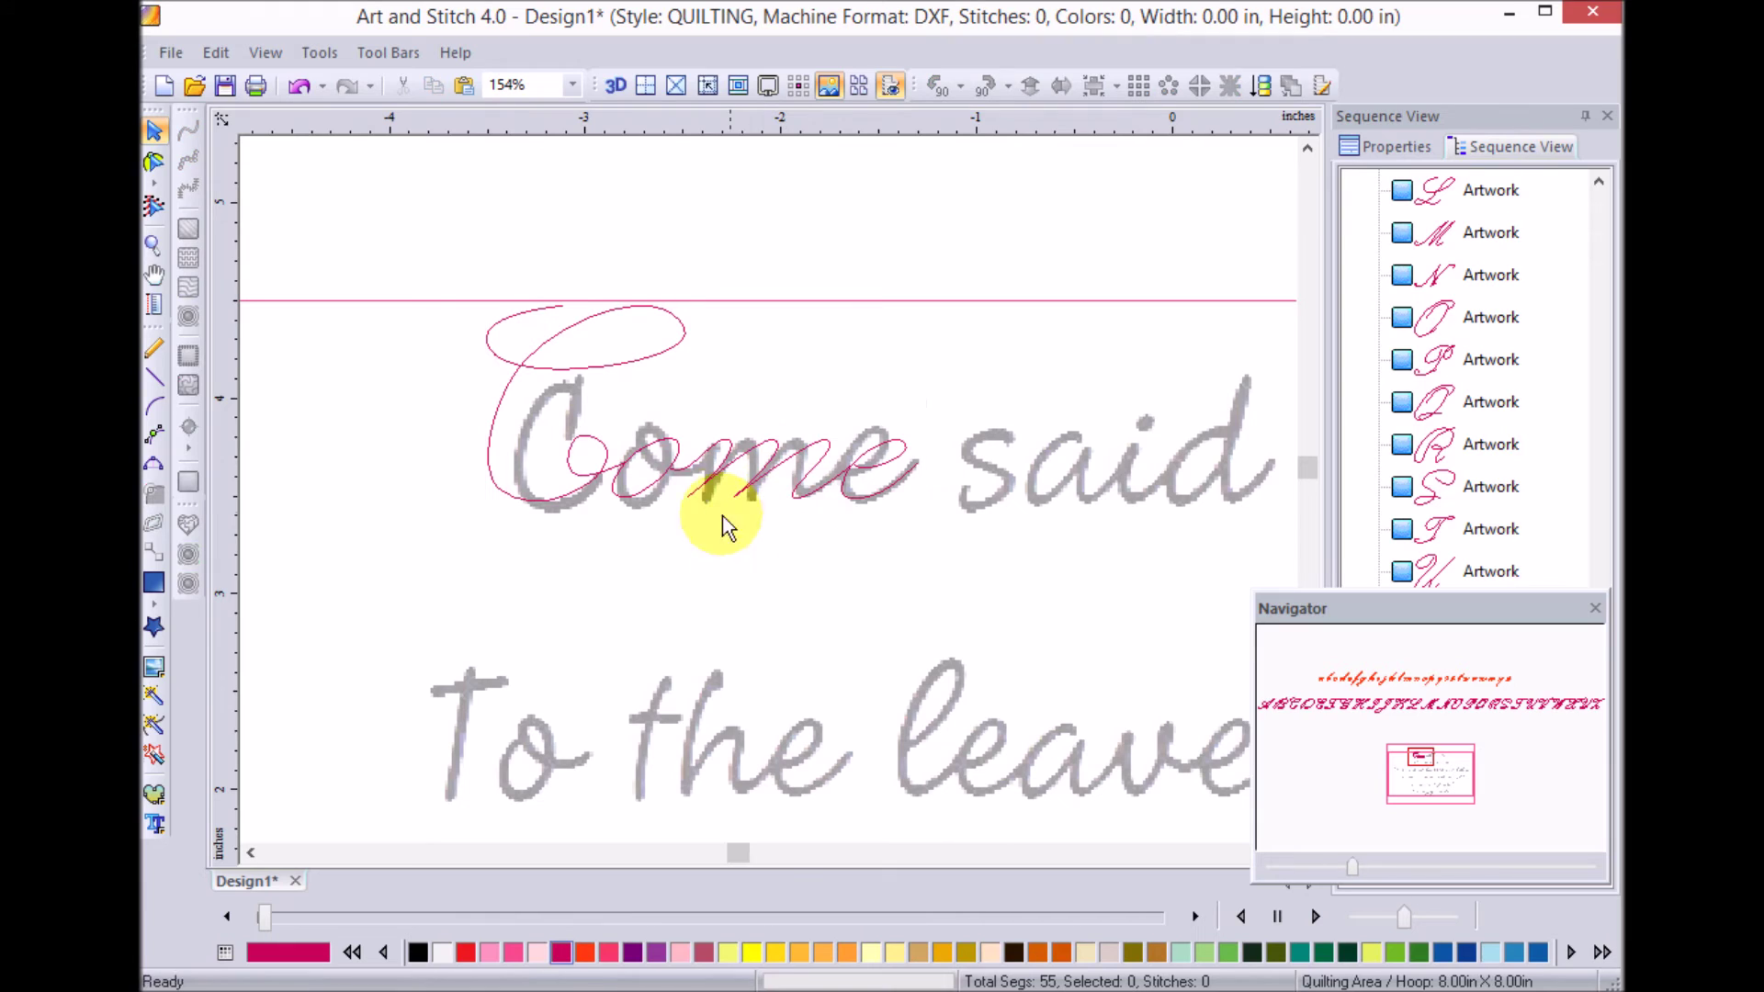
Hide the poem backdrop and view how the script word sits within the rectangles
{"action": "left_click", "coordinate": [831, 84]}
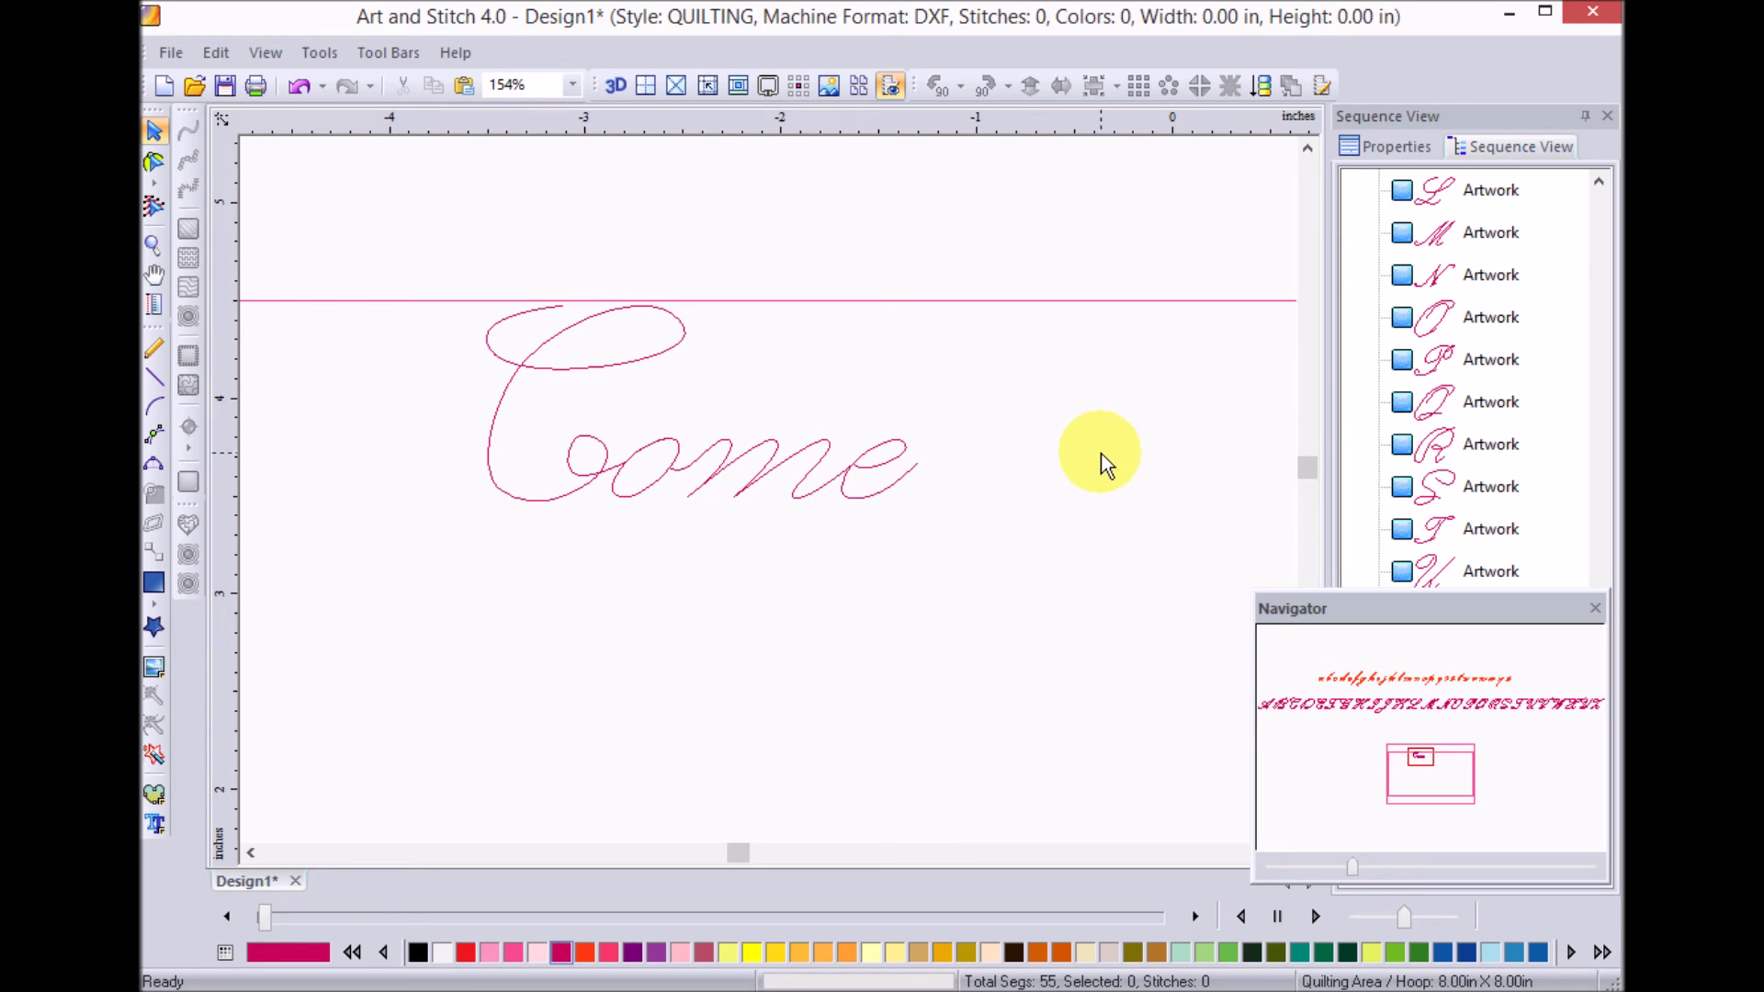
{"action": "scroll", "coordinate": [1041, 382], "scroll_direction": "up", "scroll_amount": 2}
{"action": "scroll", "coordinate": [1040, 382], "scroll_direction": "down", "scroll_amount": 3}
{"action": "scroll", "coordinate": [1035, 375], "scroll_direction": "down", "scroll_amount": 1}
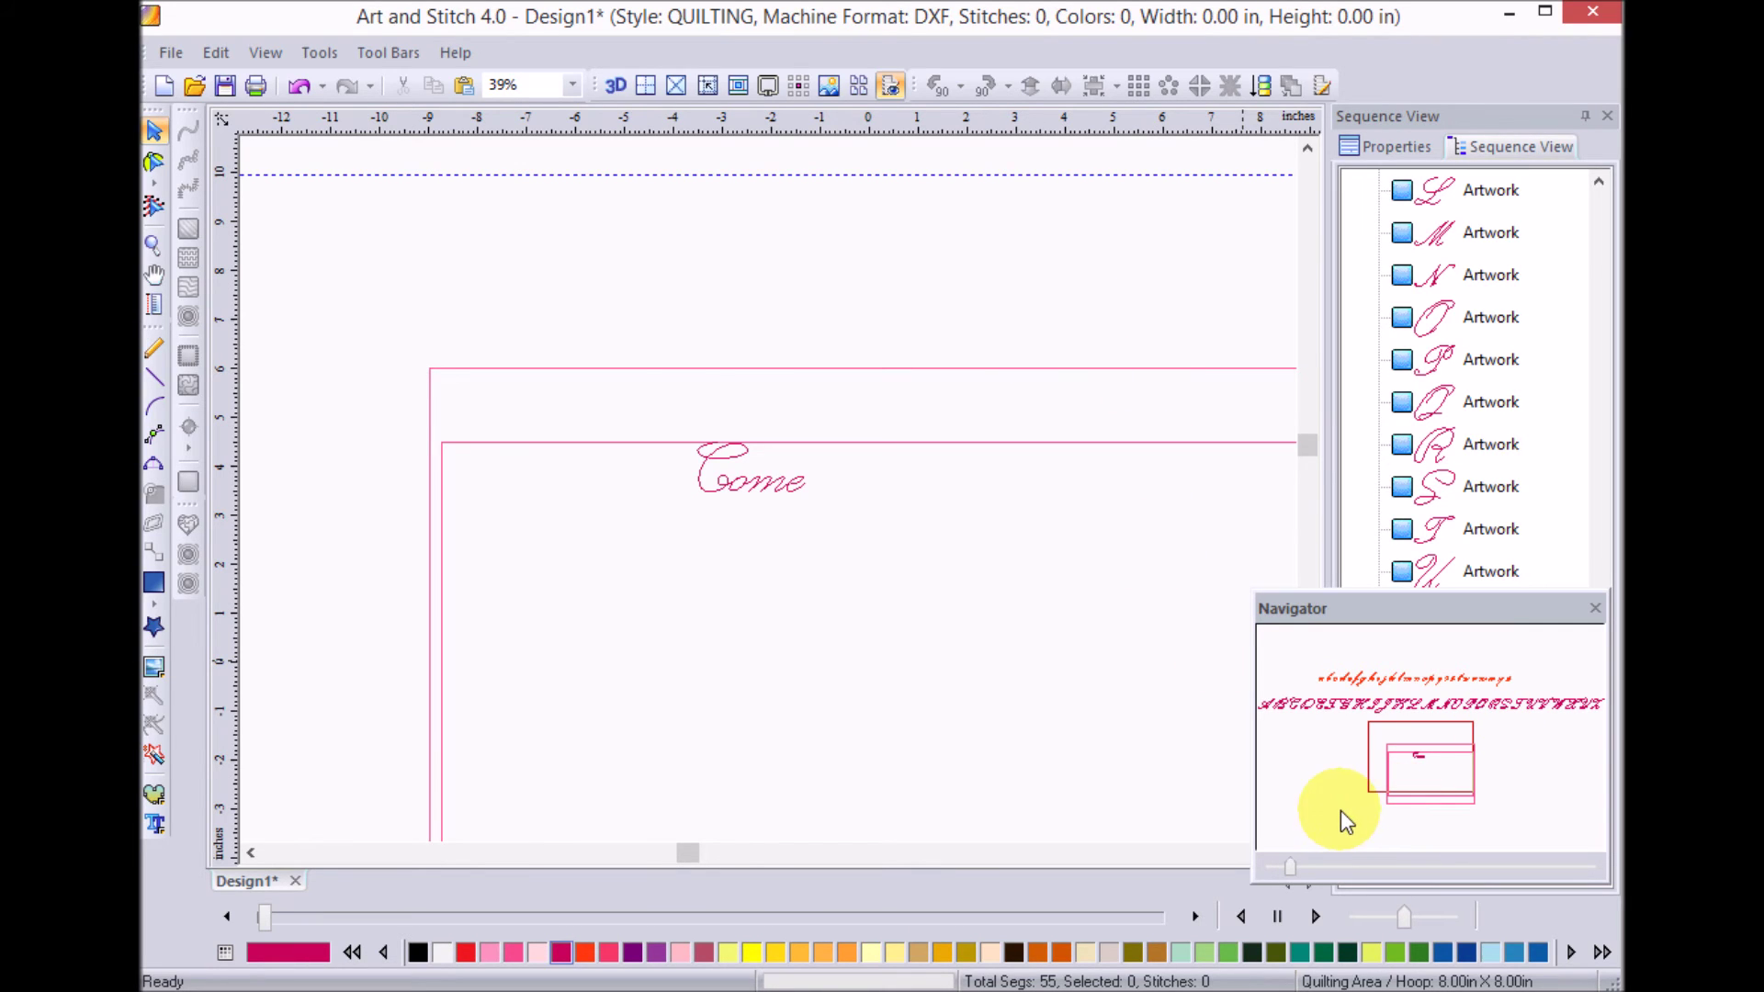
{"action": "scroll", "coordinate": [1341, 811], "scroll_direction": "down", "scroll_amount": 2}
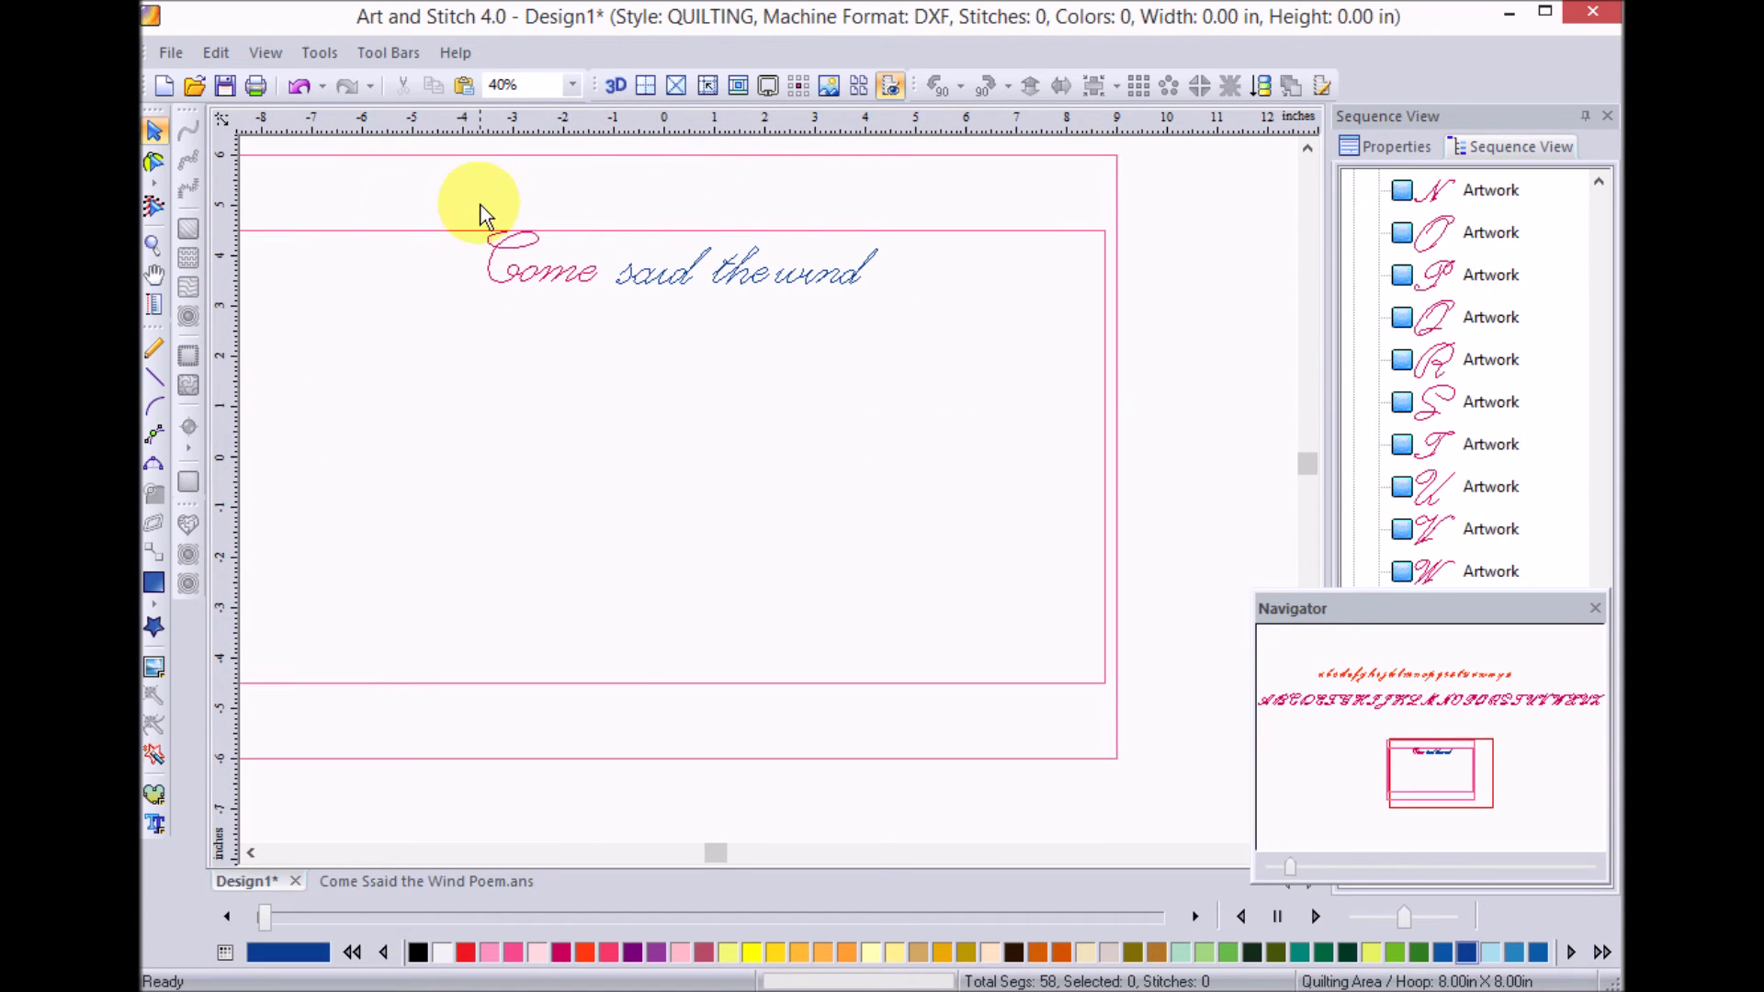
Recolour the line Come said the wind bright red and show the poem backdrop again
{"action": "left_click_drag", "start_coordinate": [445, 206], "coordinate": [937, 336]}
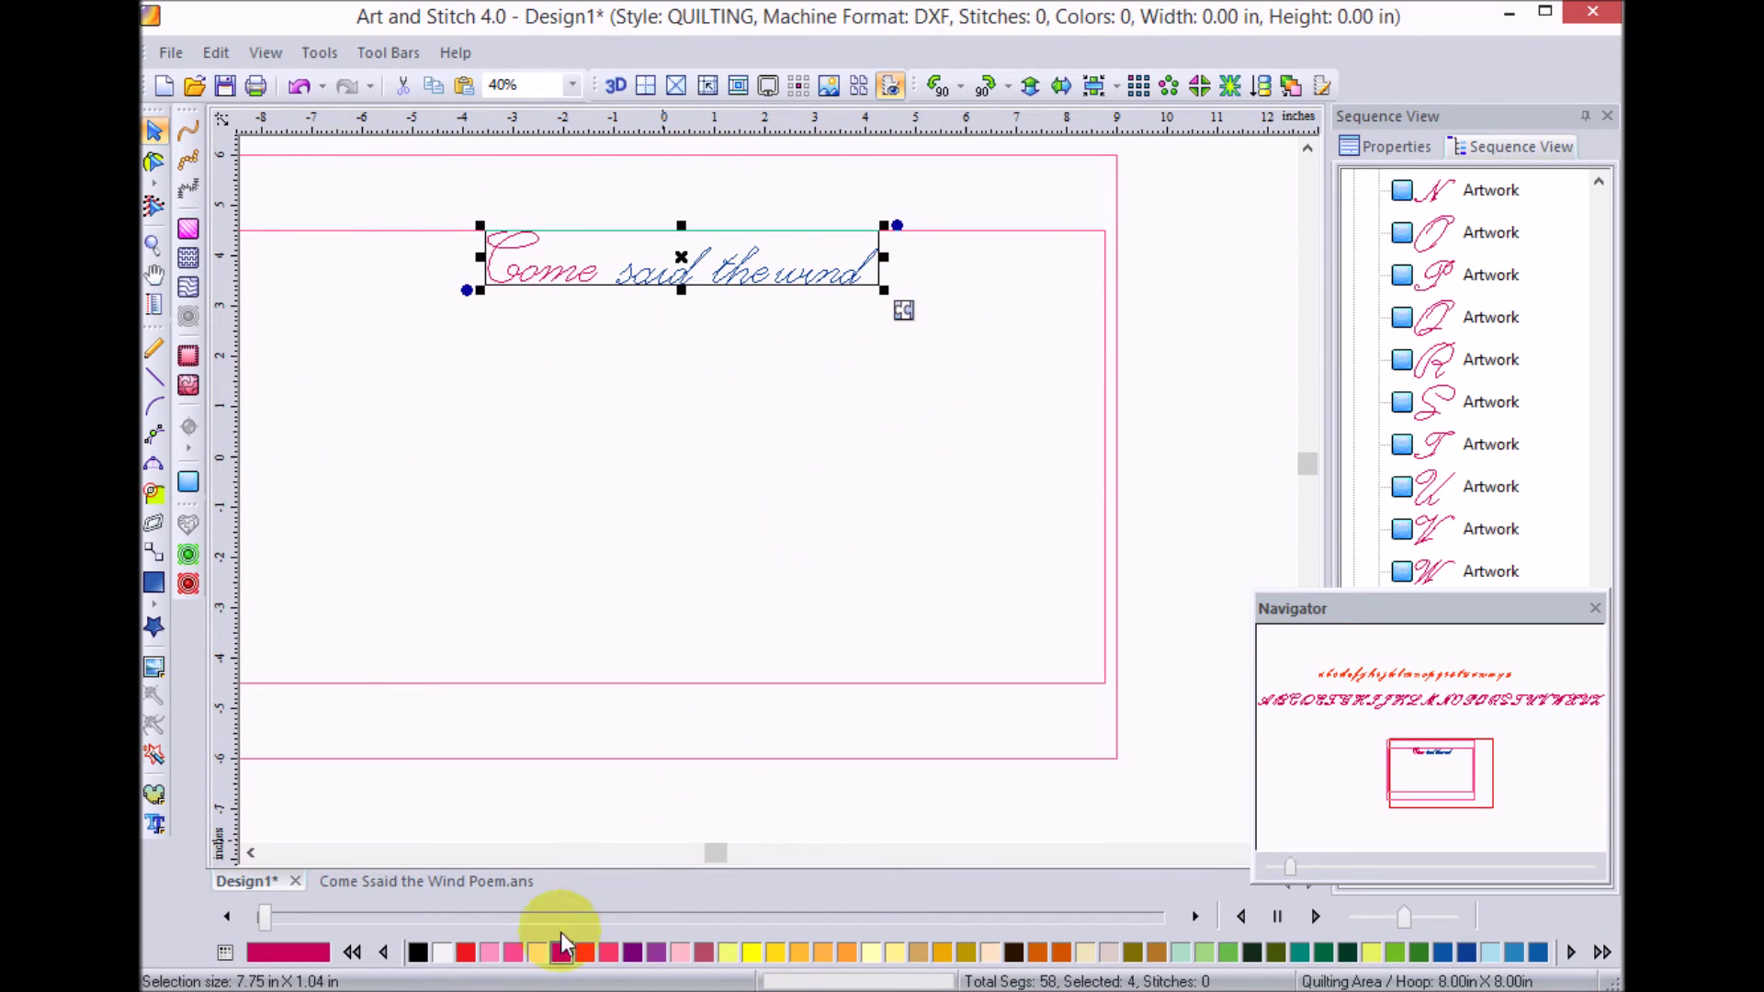
{"action": "left_click", "coordinate": [468, 955]}
{"action": "left_click", "coordinate": [764, 450]}
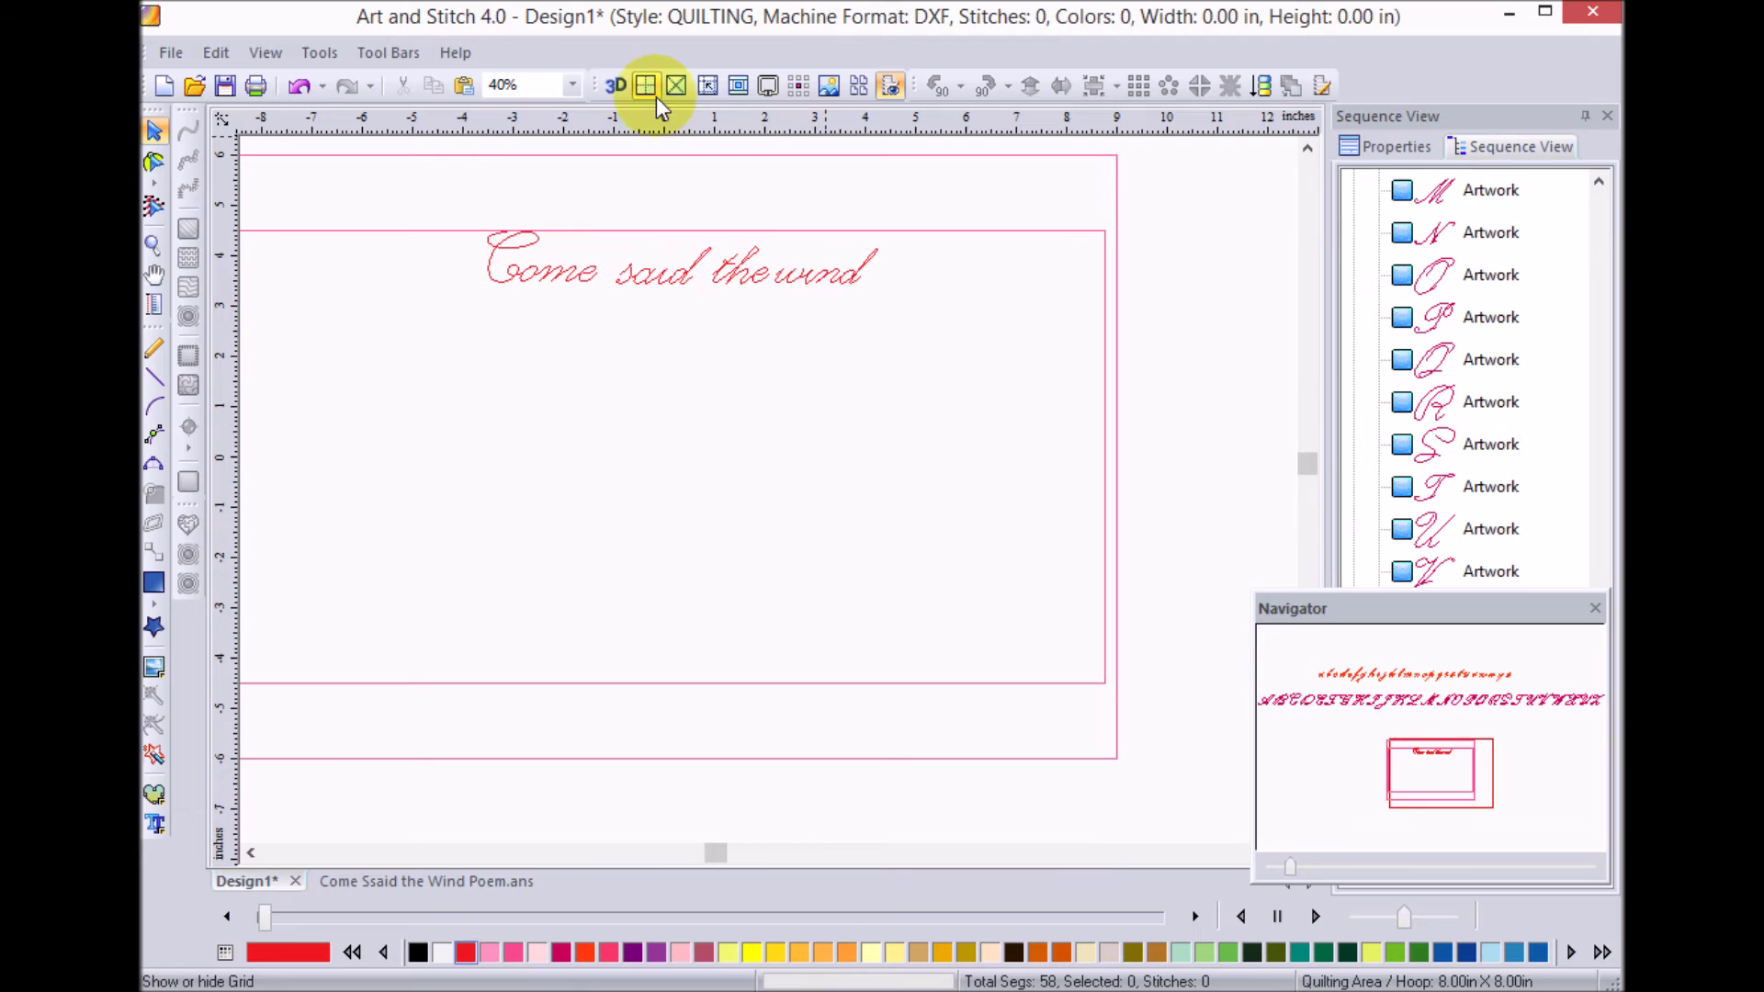
{"action": "left_click", "coordinate": [830, 86]}
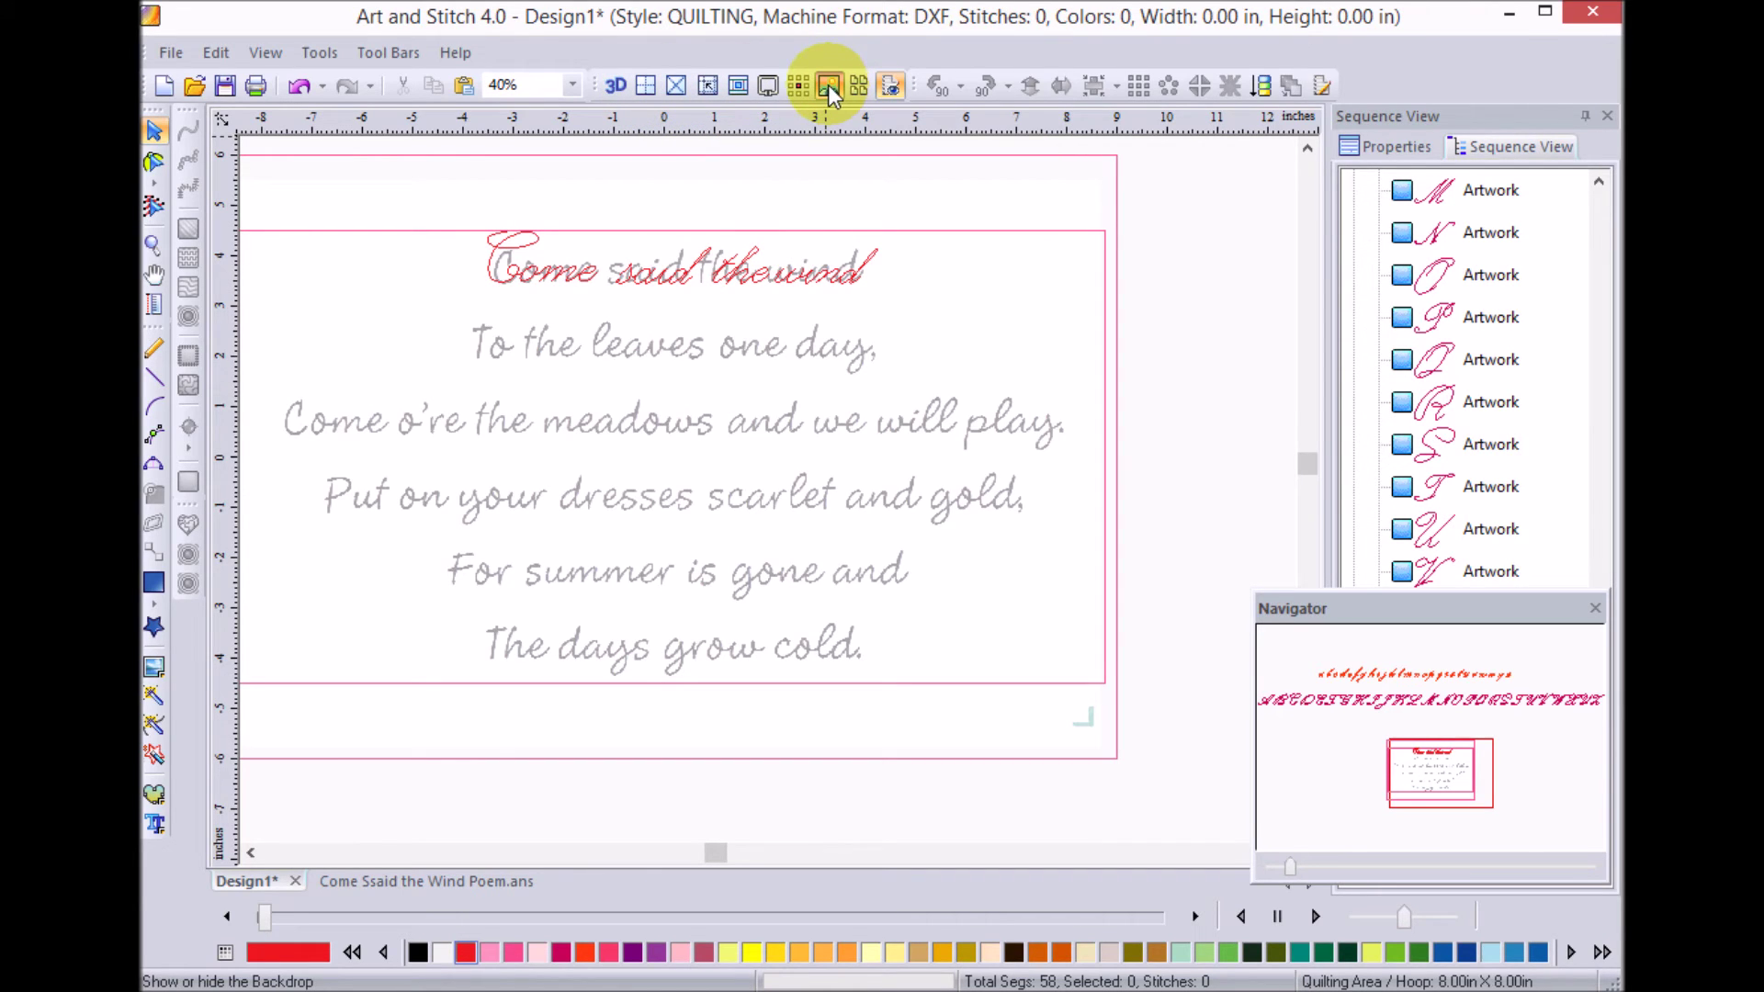
Place horizontal guidelines at the first line's baseline, about 3.5 in, and lowercase height, about 3.85 in, and hide the backdrop
{"action": "left_click", "coordinate": [1318, 916]}
{"action": "left_click_drag", "start_coordinate": [1293, 871], "coordinate": [1332, 869]}
{"action": "left_click_drag", "start_coordinate": [1442, 776], "coordinate": [1437, 761]}
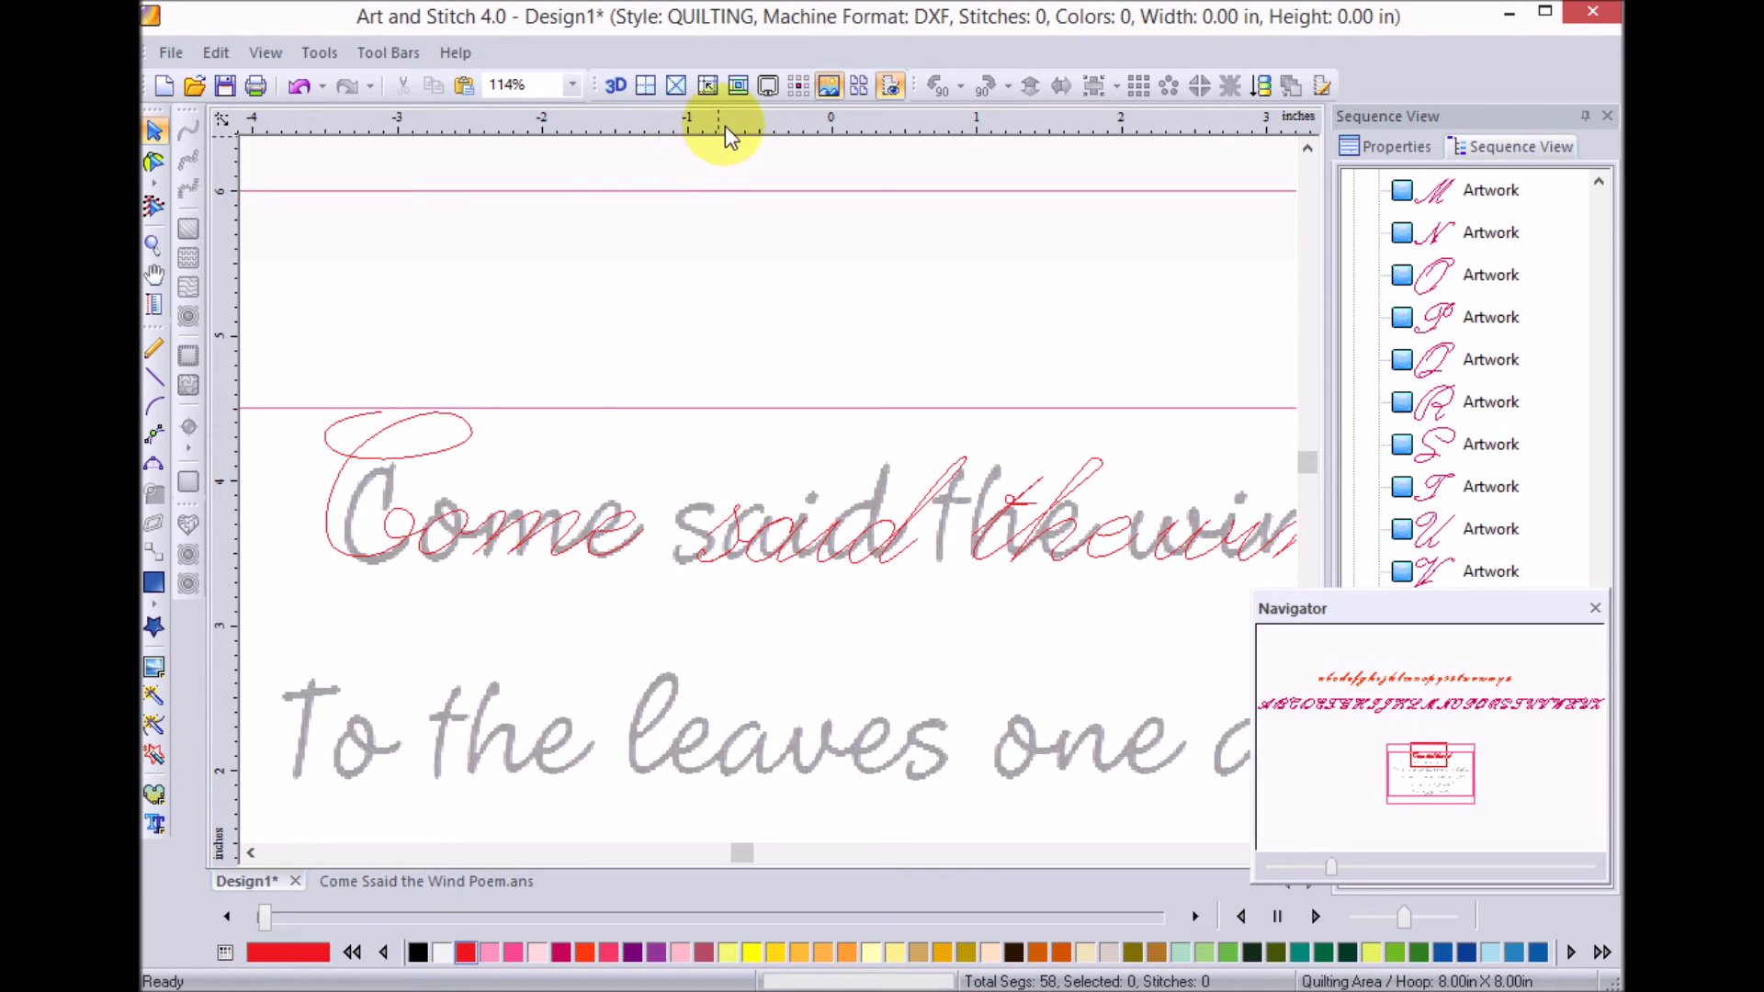
{"action": "left_click_drag", "start_coordinate": [728, 129], "coordinate": [777, 557]}
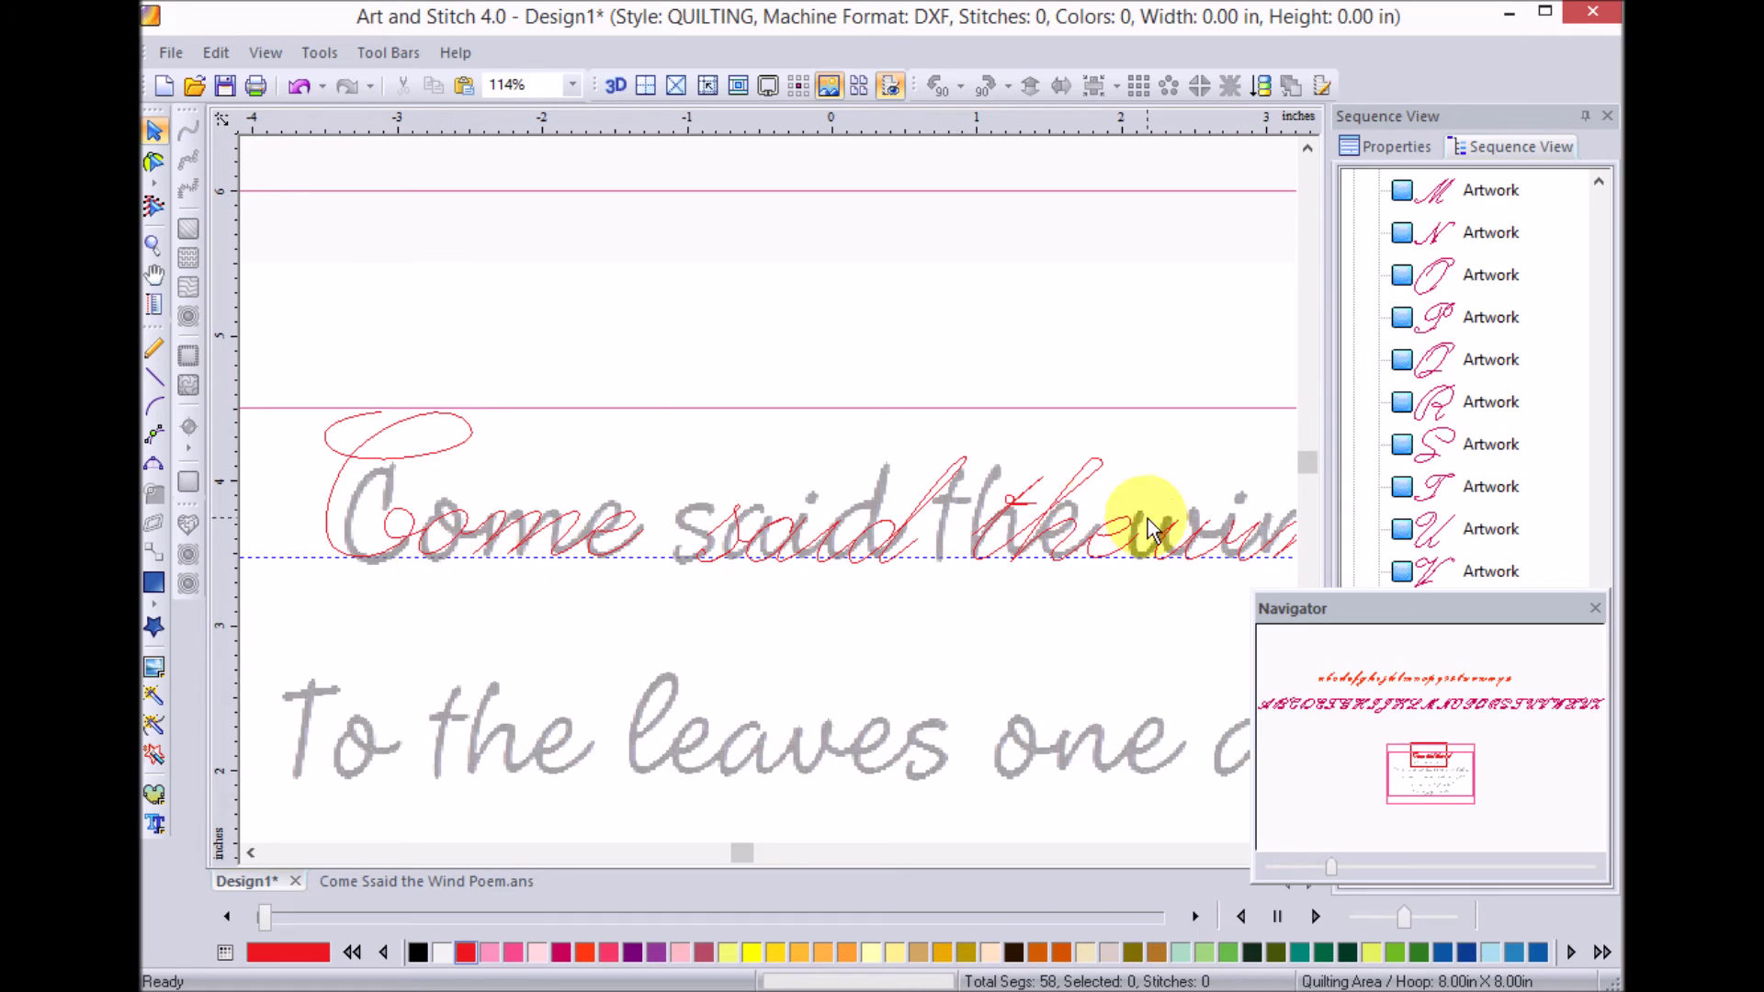
{"action": "left_click_drag", "start_coordinate": [715, 116], "coordinate": [727, 506]}
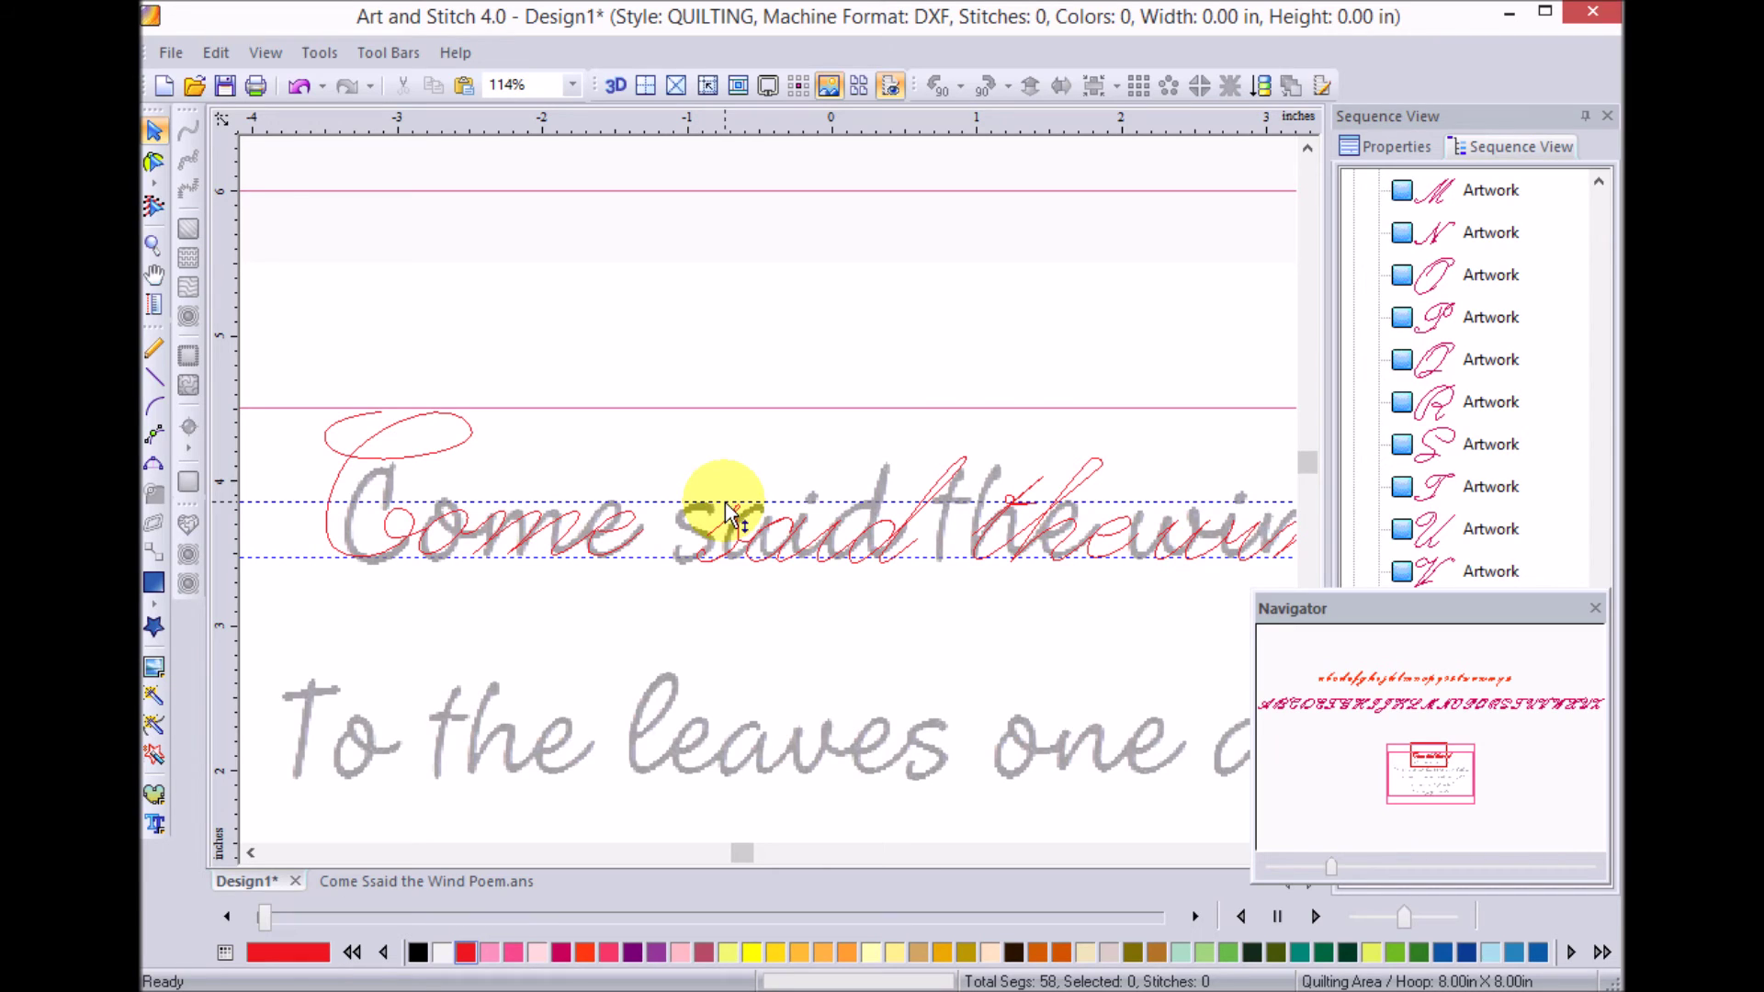
{"action": "left_click_drag", "start_coordinate": [725, 502], "coordinate": [726, 503]}
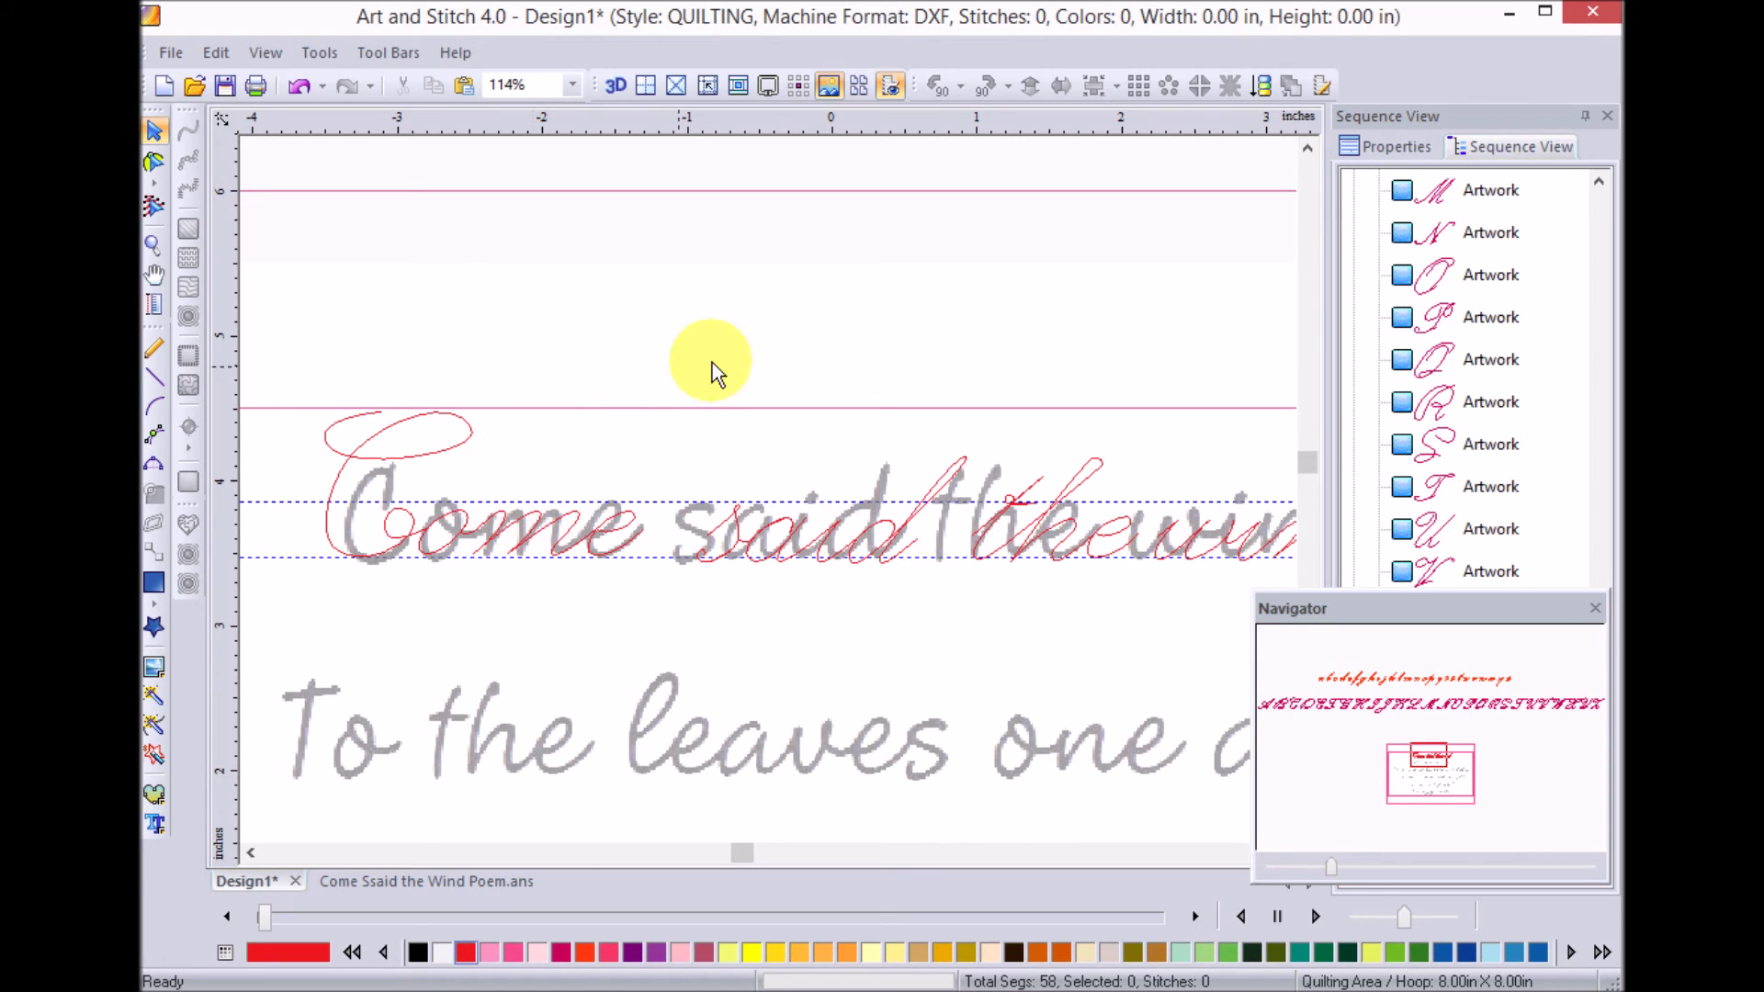
{"action": "left_click", "coordinate": [831, 90]}
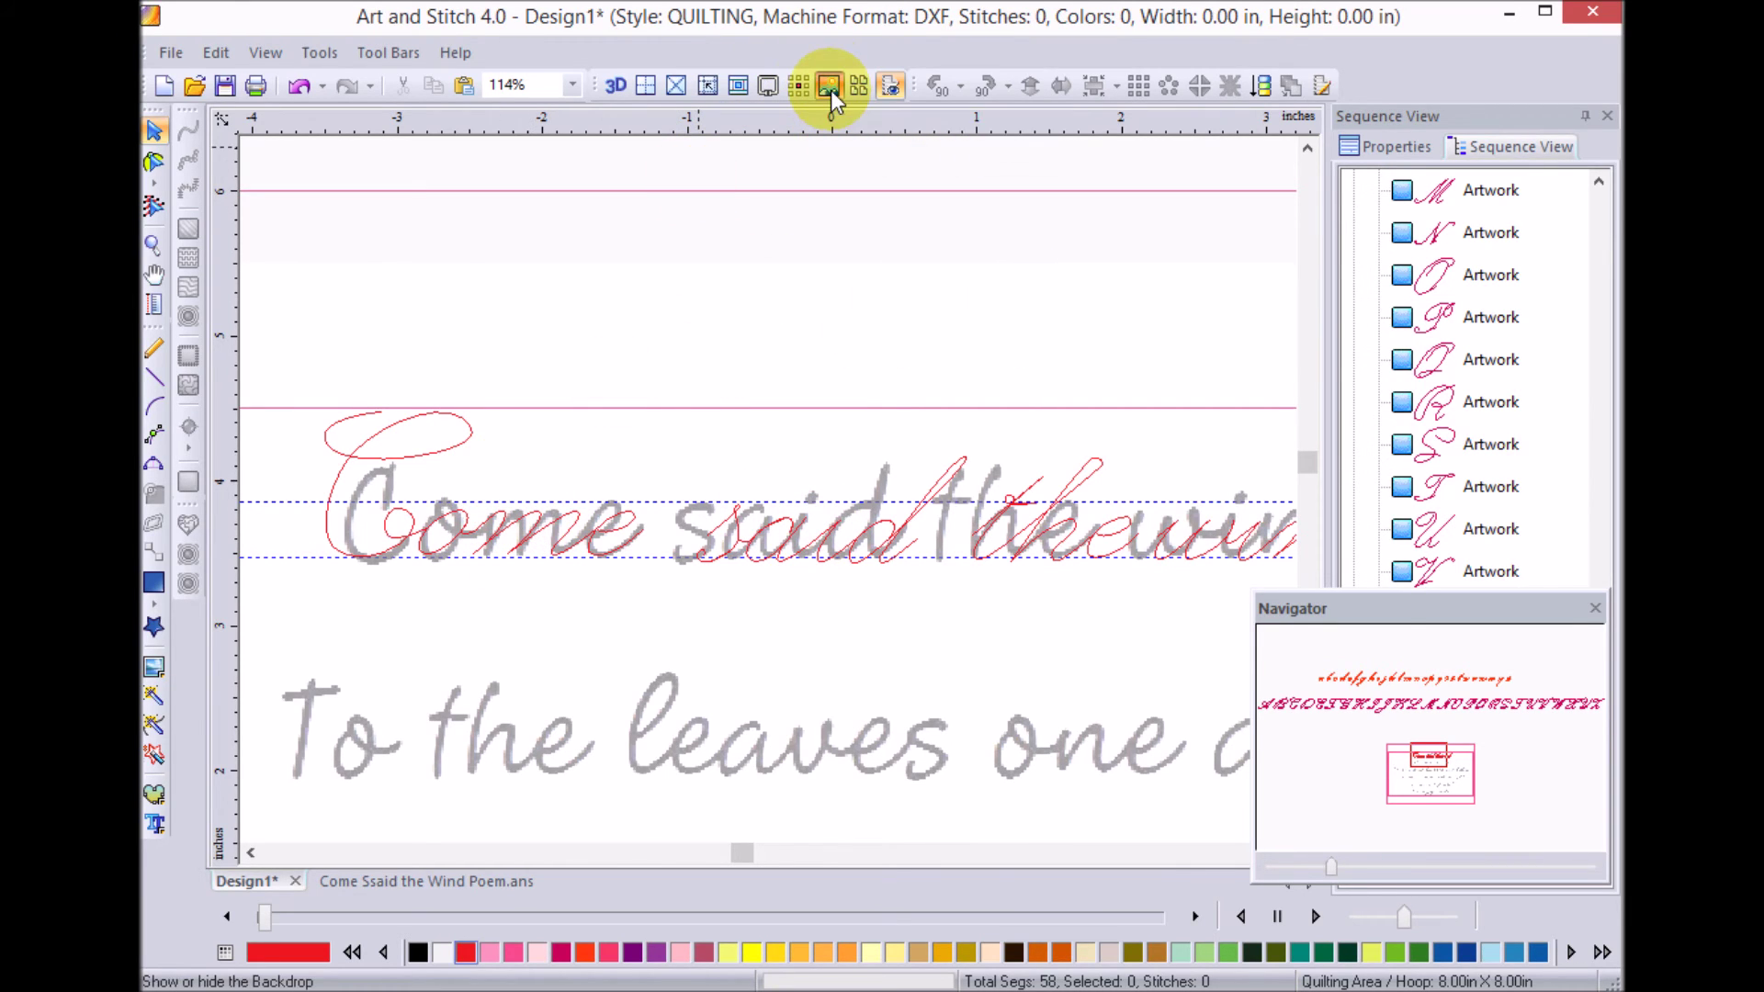
Enlarge the word Come in the first line to about 2.30 × 1.05 in and nudge its baseline onto the lower guideline
{"action": "left_click", "coordinate": [550, 548]}
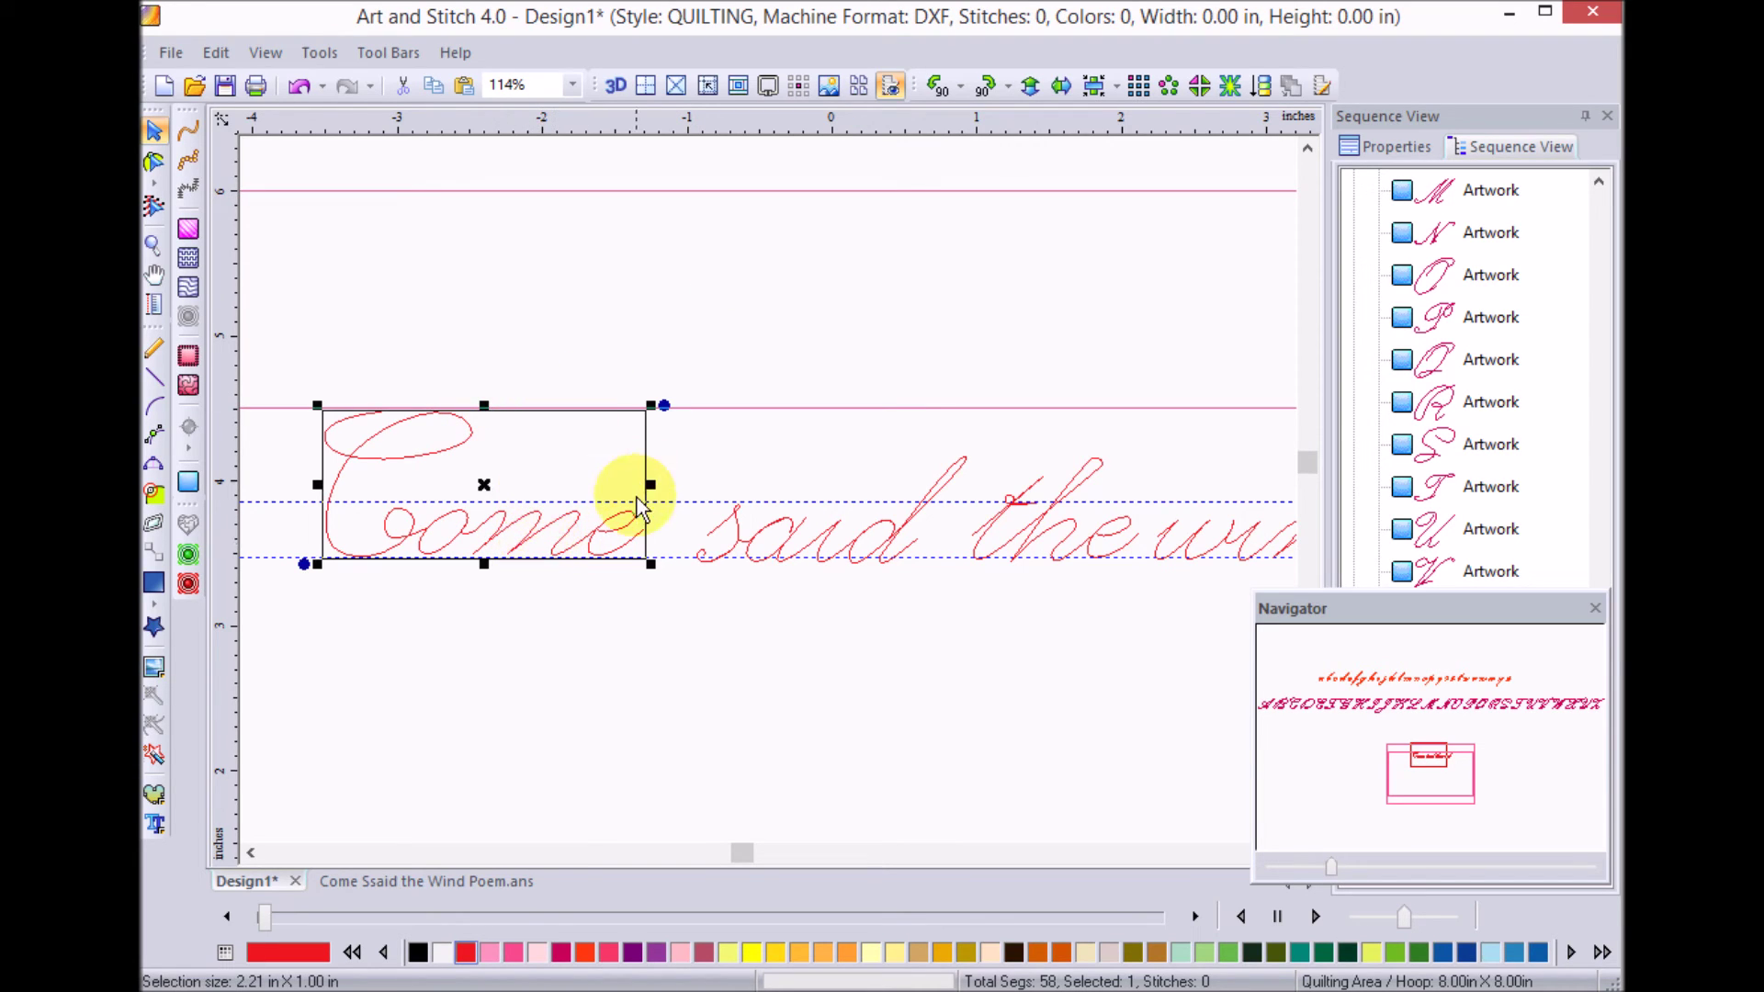
{"action": "left_click_drag", "start_coordinate": [652, 403], "coordinate": [662, 397]}
{"action": "left_click_drag", "start_coordinate": [571, 532], "coordinate": [571, 543]}
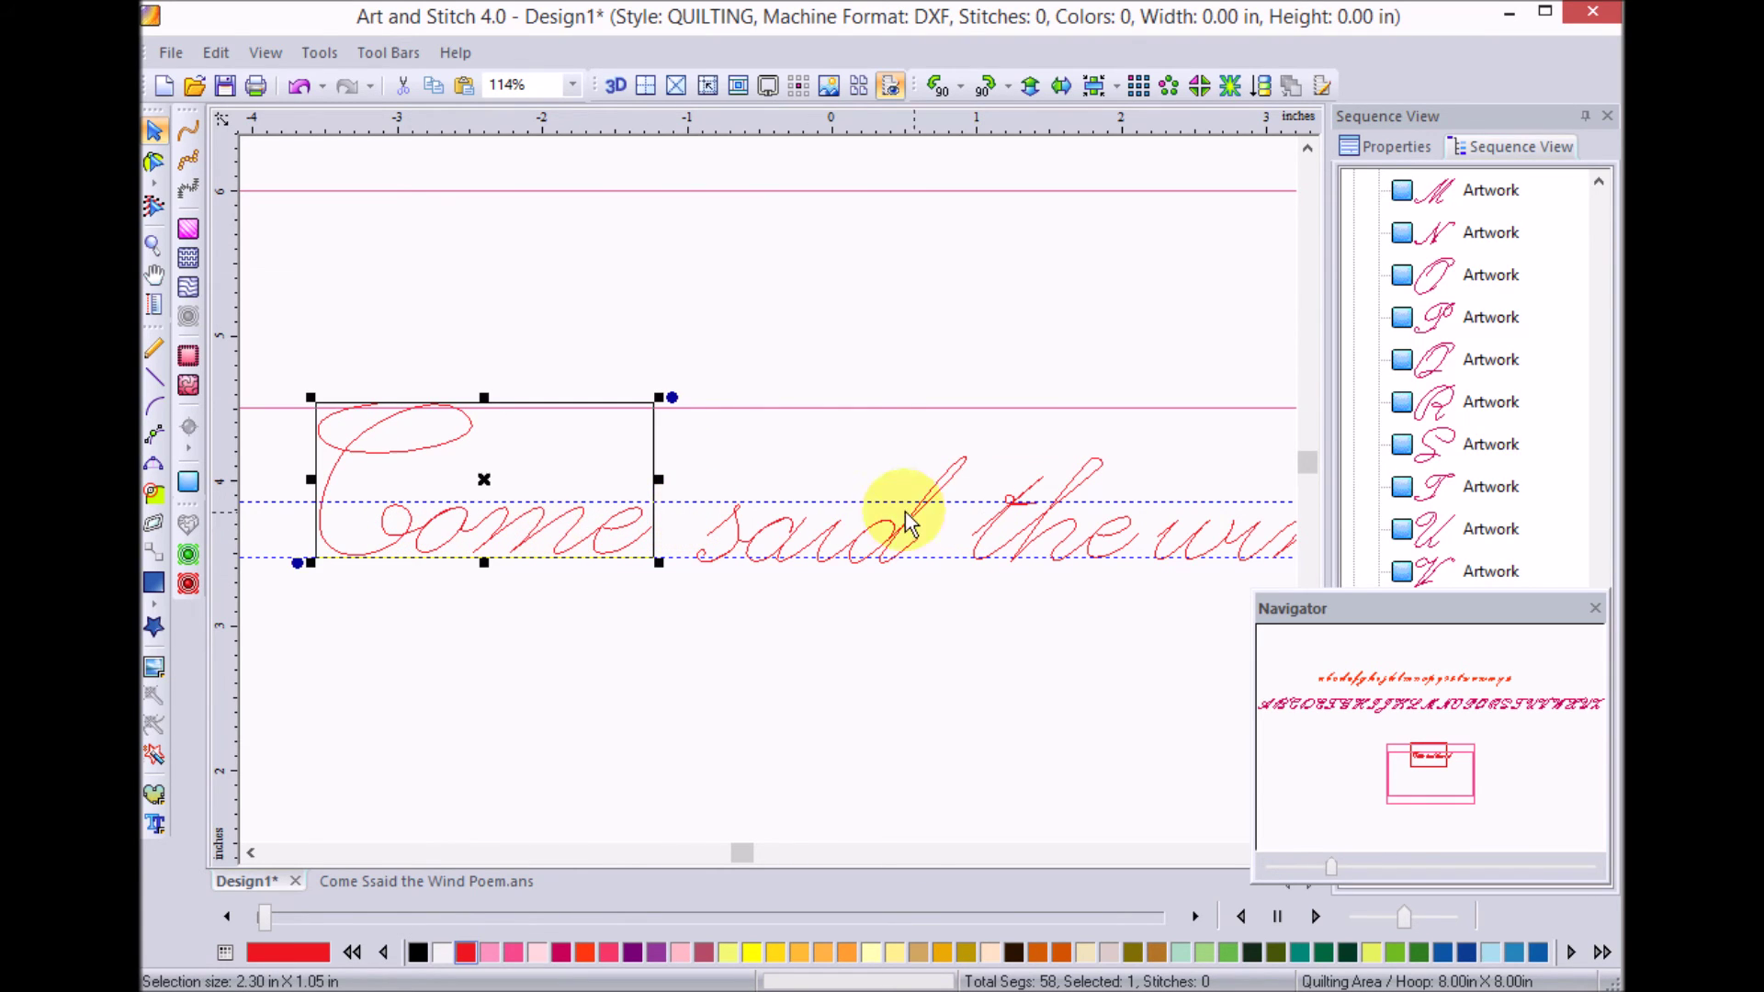
{"action": "left_click", "coordinate": [890, 544]}
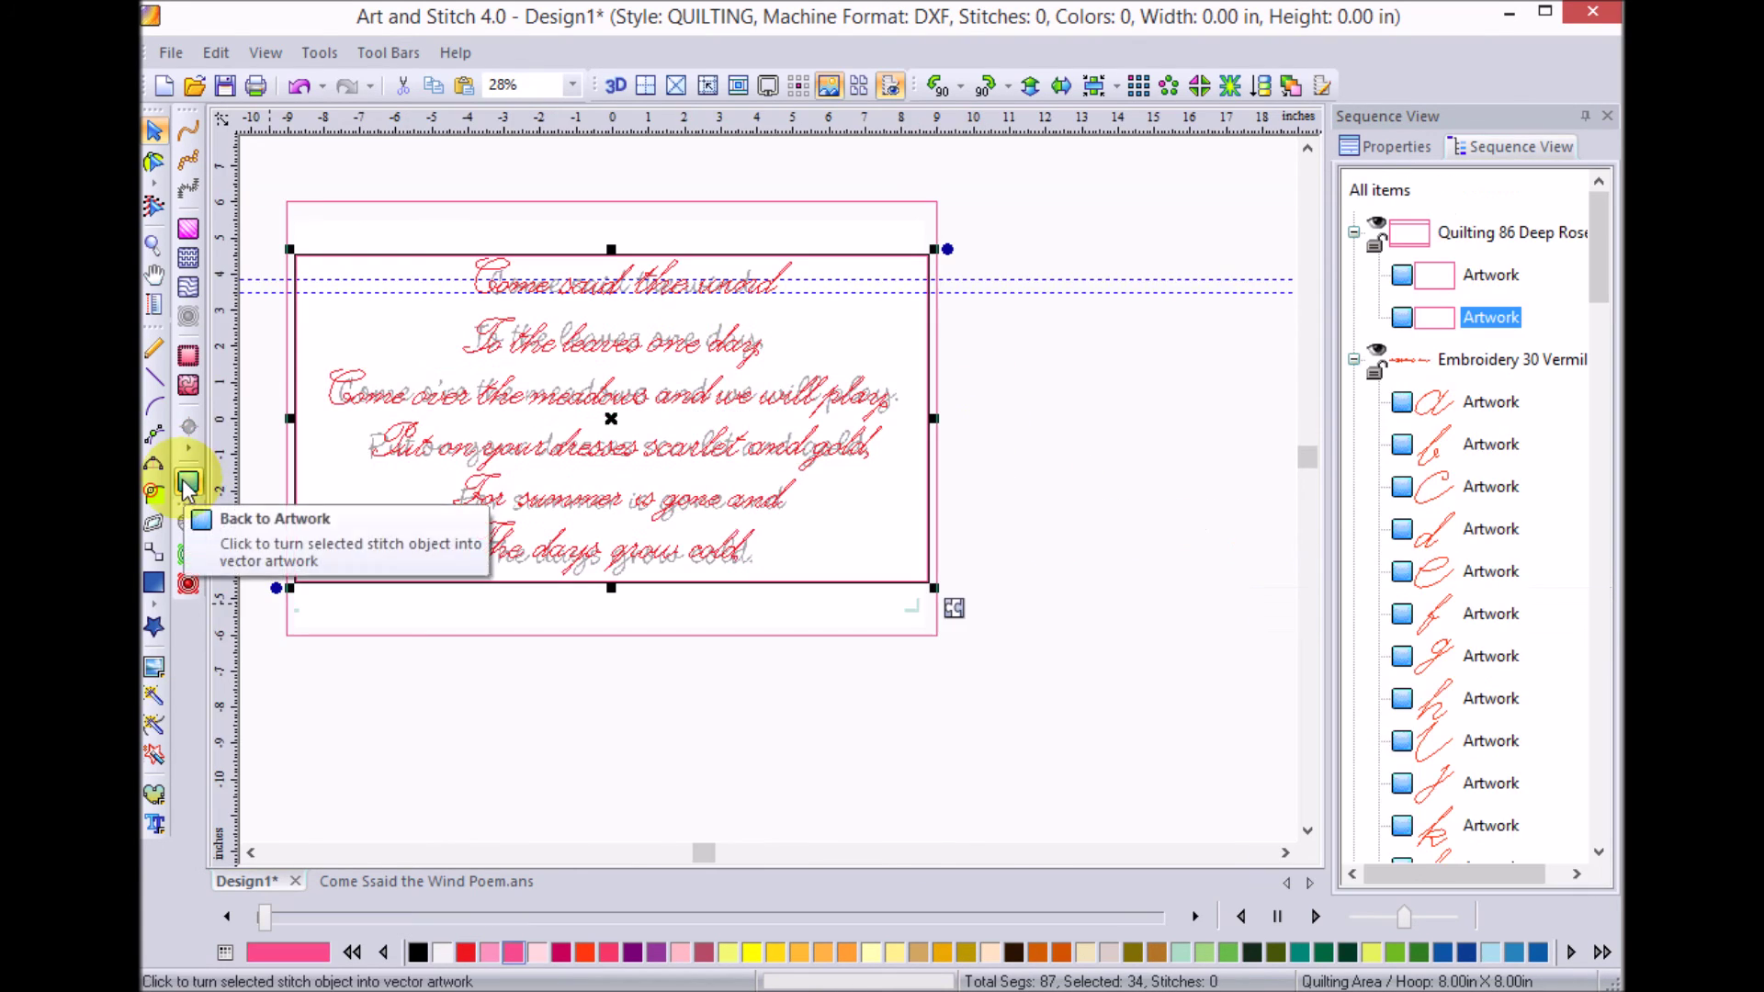
Hide the poem backdrop and remove the guidelines from the design
{"action": "left_click", "coordinate": [1064, 345]}
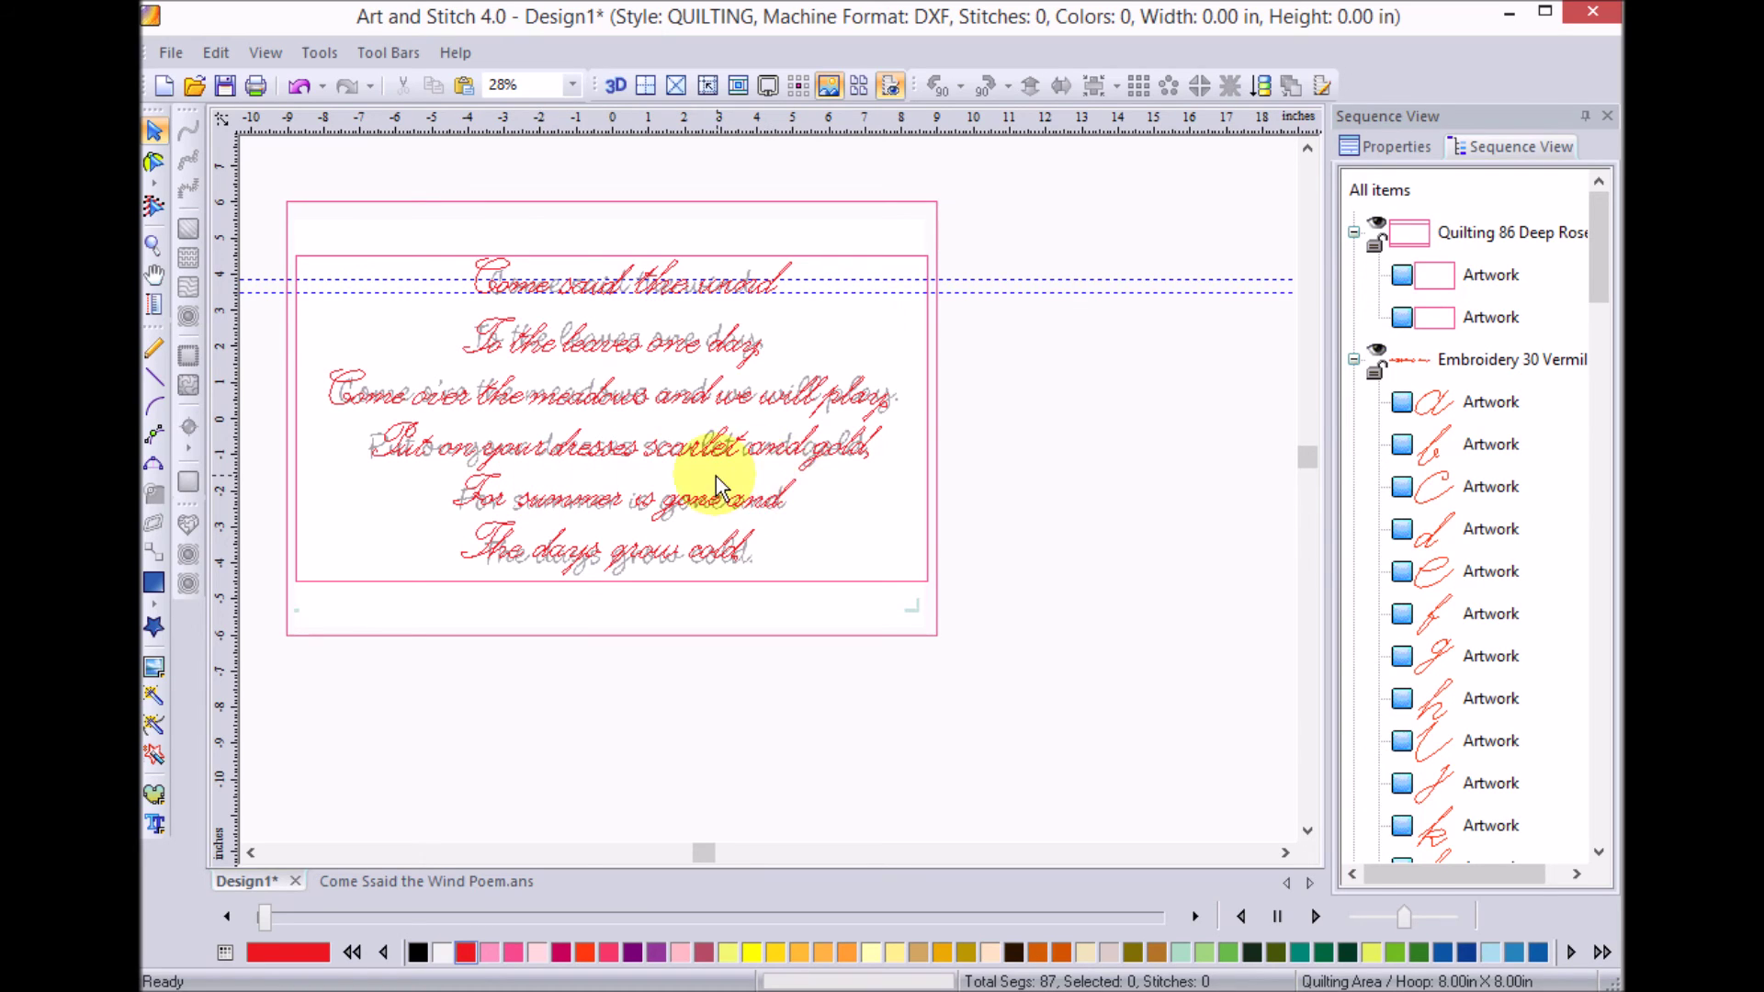
{"action": "left_click", "coordinate": [828, 85]}
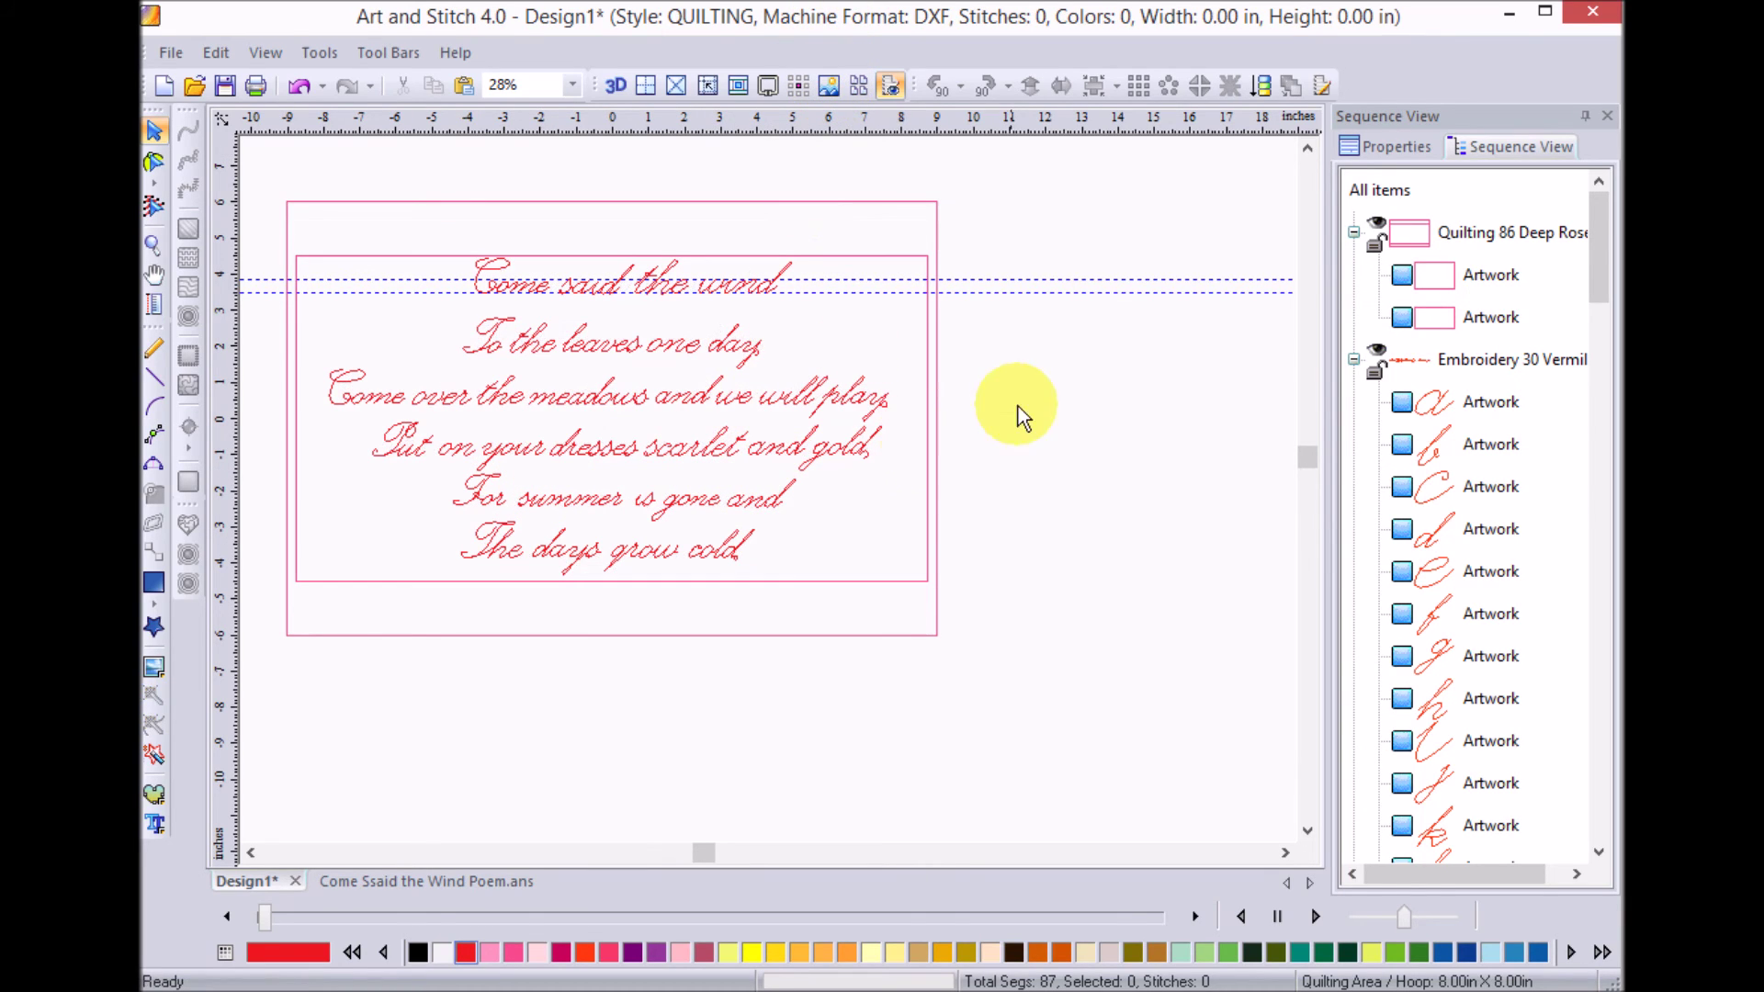
{"action": "right_click", "coordinate": [763, 118]}
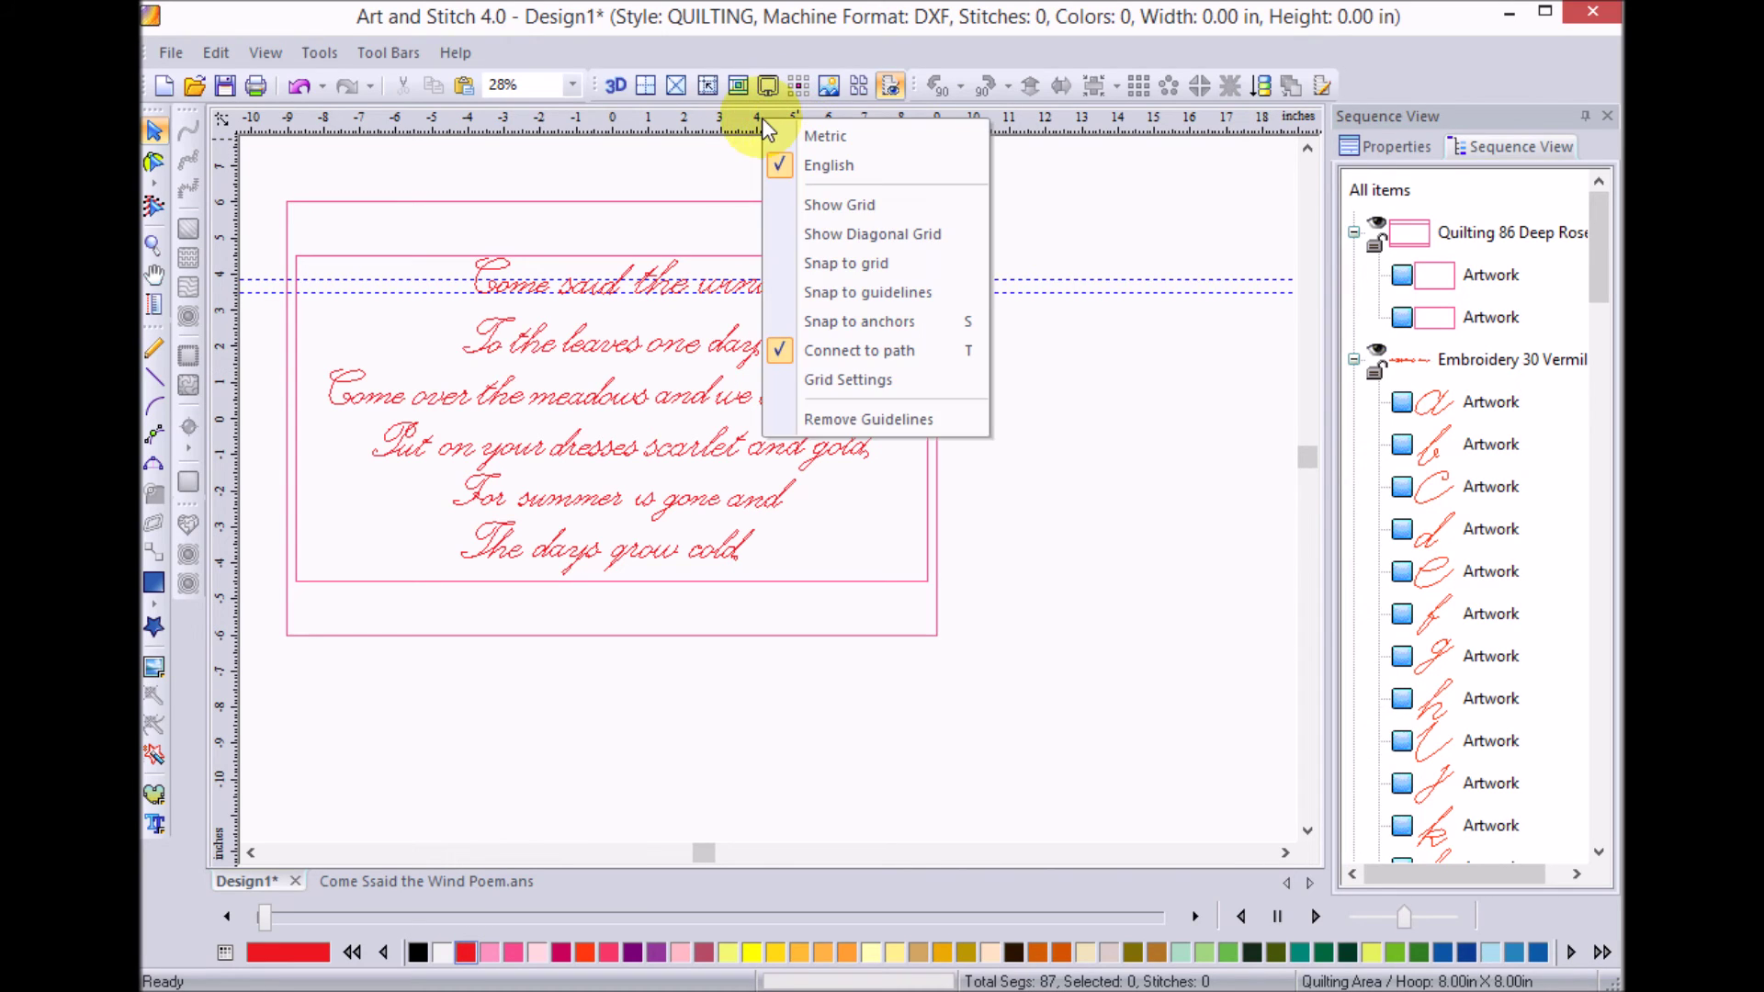
{"action": "left_click", "coordinate": [862, 411]}
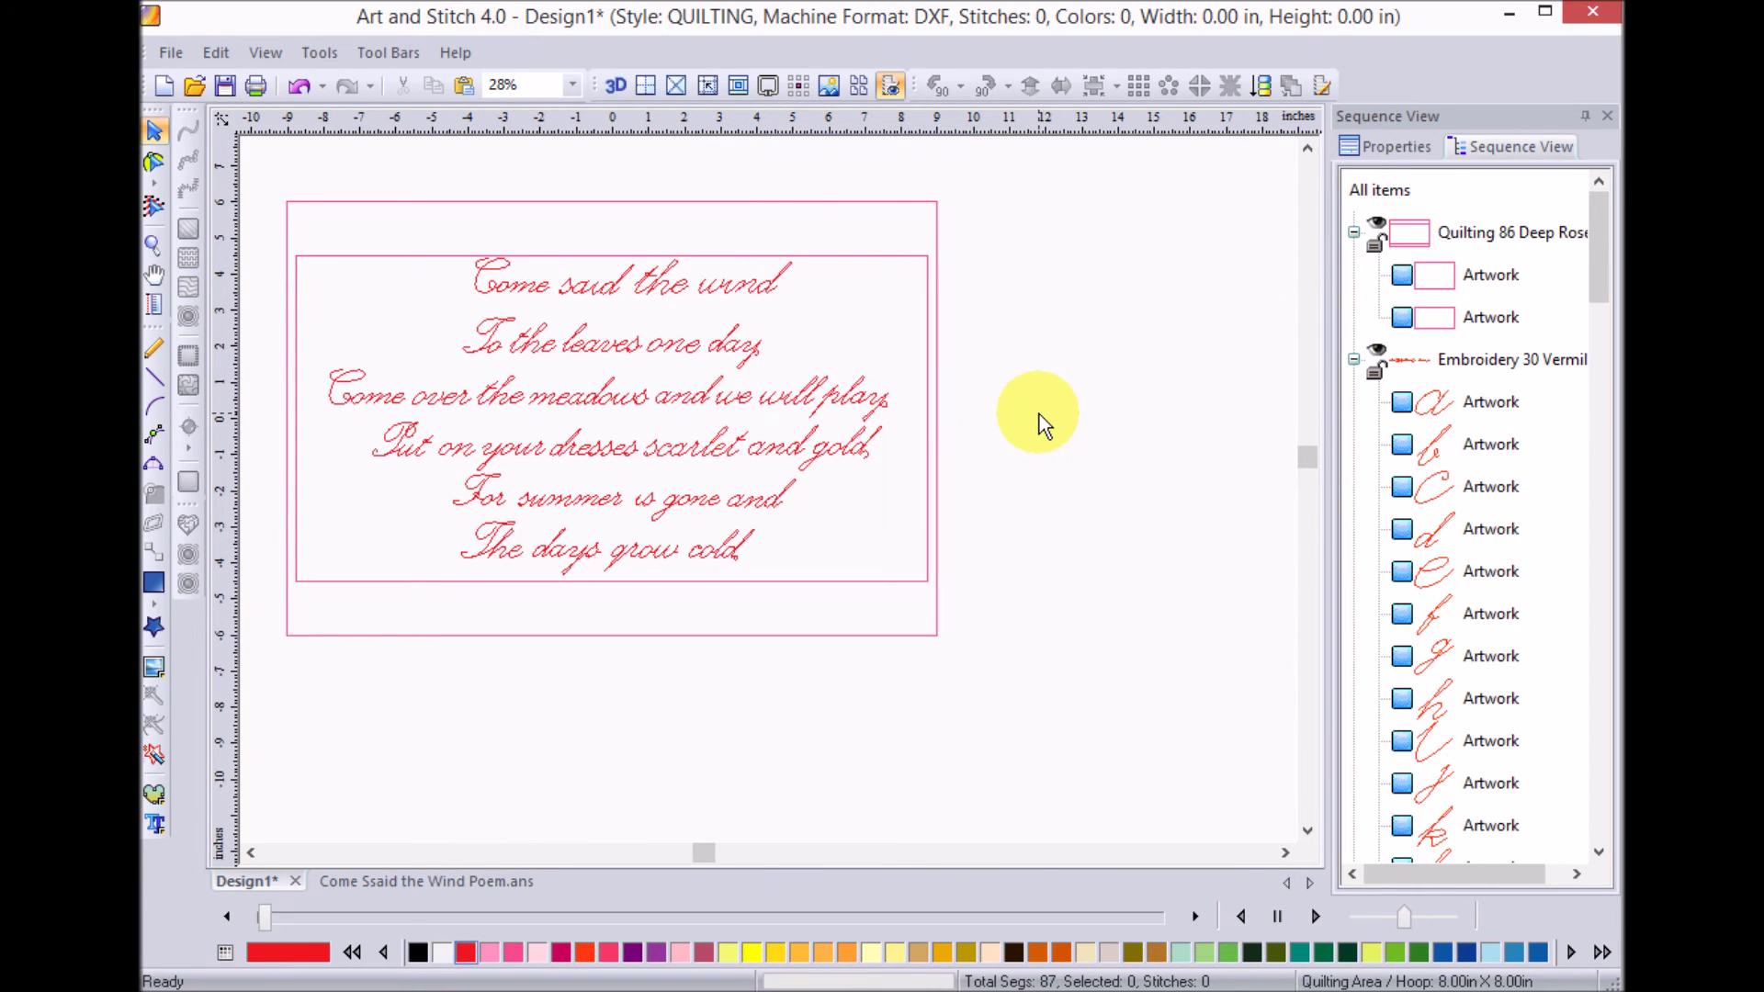
Move the line Come said the wind down slightly so it sits inside the inner rectangle
{"action": "left_click_drag", "start_coordinate": [442, 232], "coordinate": [837, 312]}
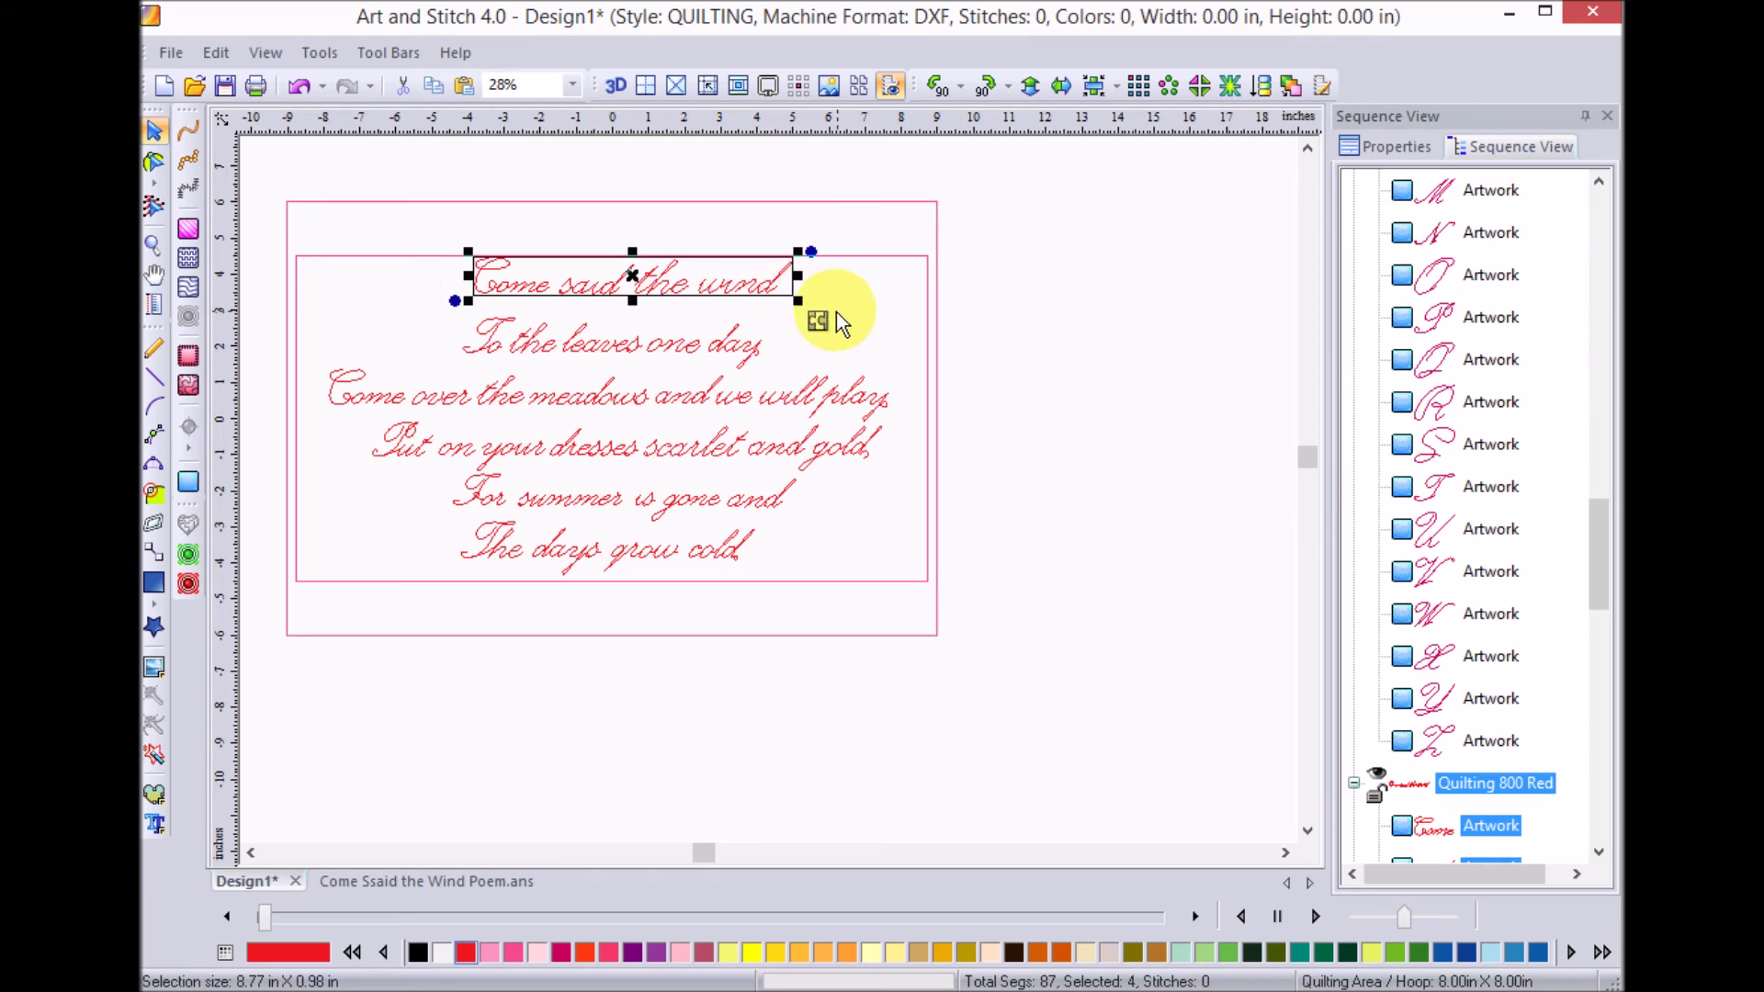
{"action": "left_click_drag", "start_coordinate": [726, 294], "coordinate": [728, 299]}
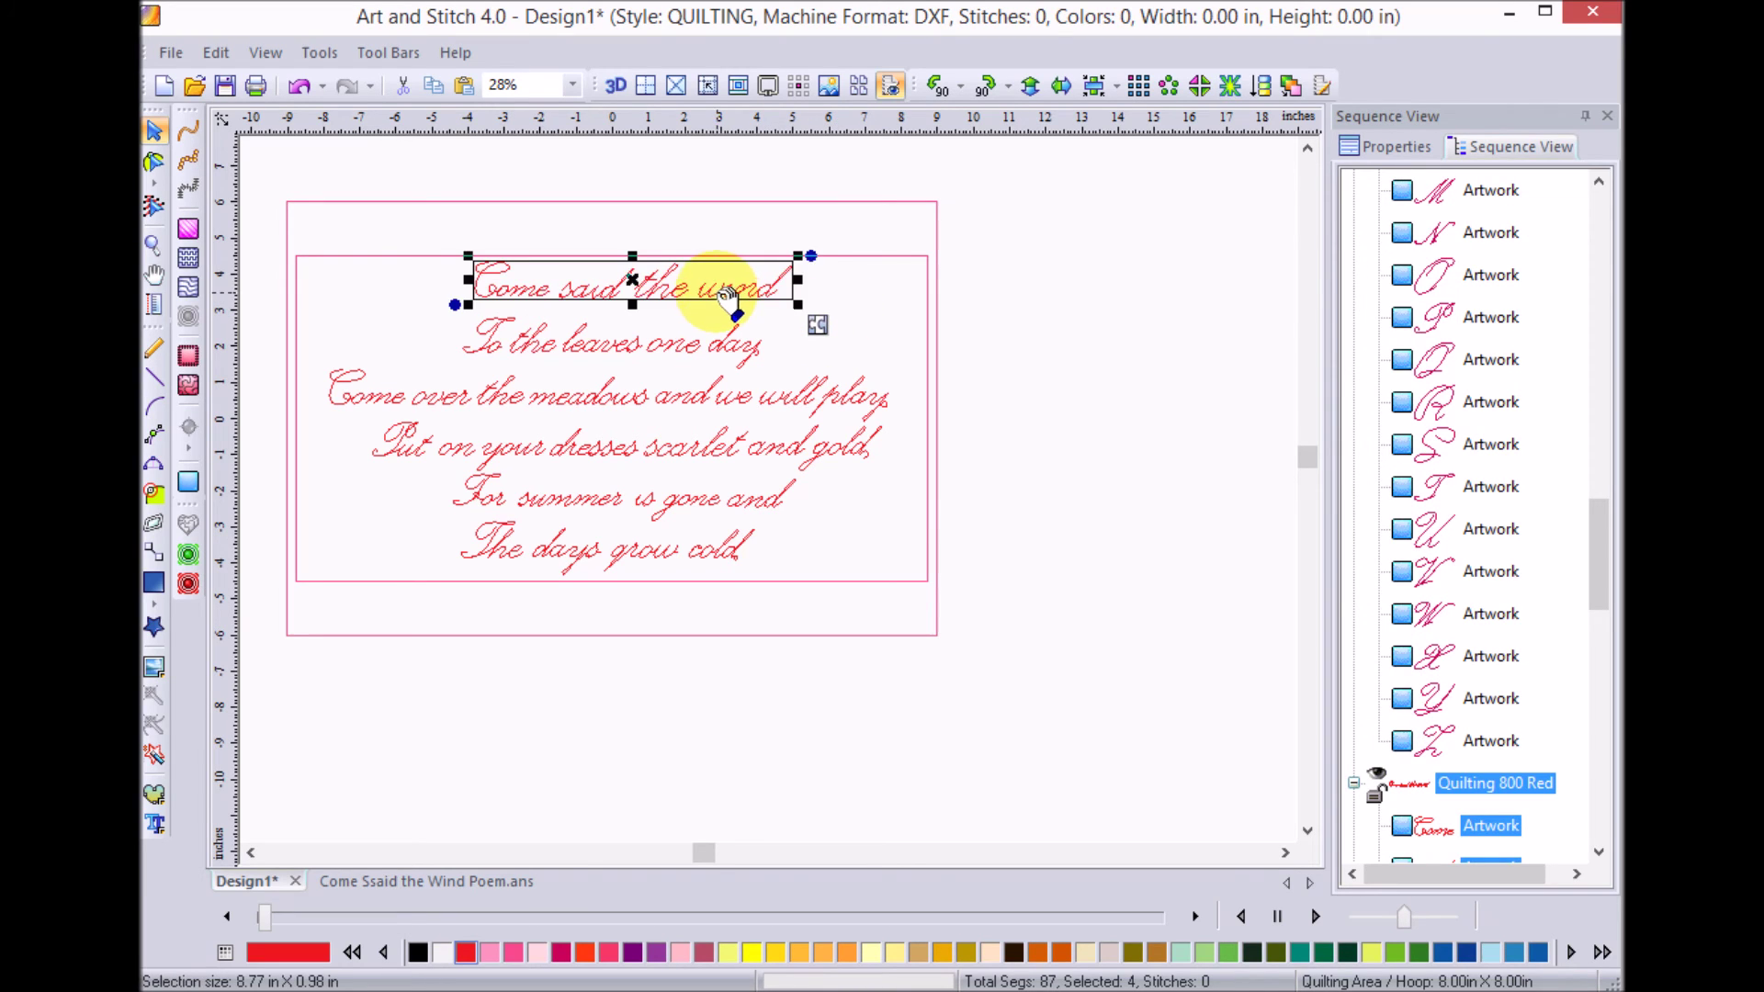
{"action": "left_click", "coordinate": [1039, 284]}
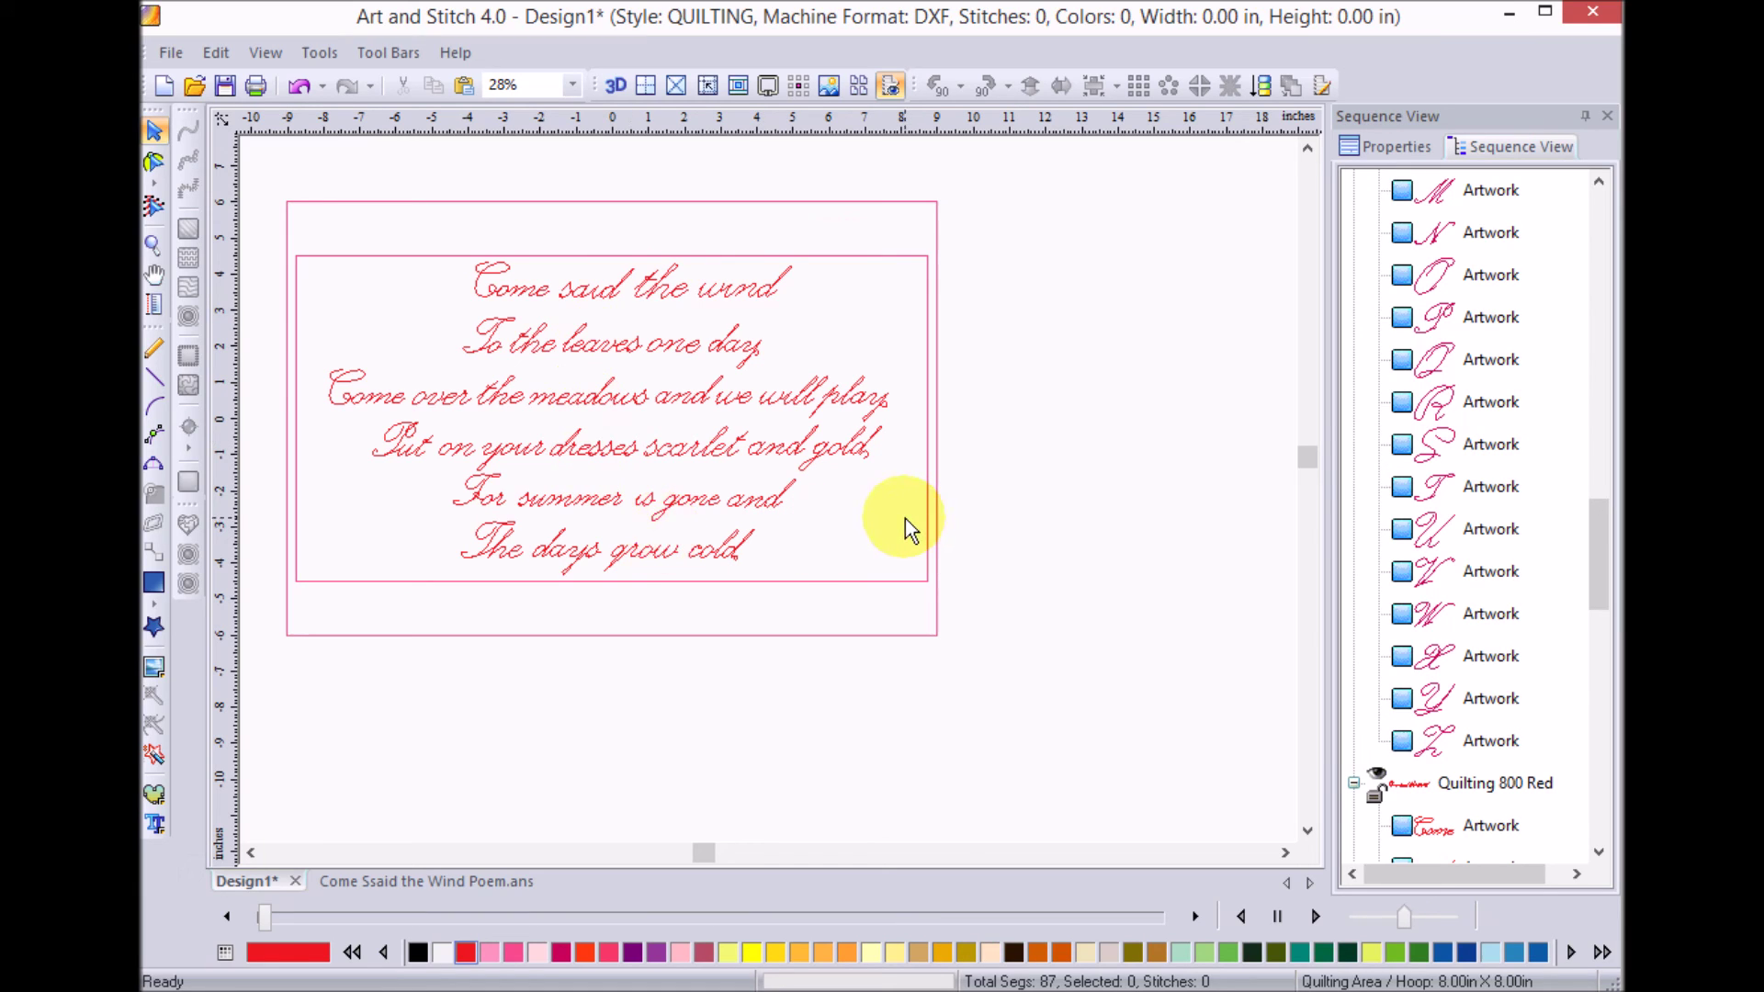
Center the poem's words together as one selection within the rectangles
{"action": "left_click_drag", "start_coordinate": [304, 218], "coordinate": [956, 577]}
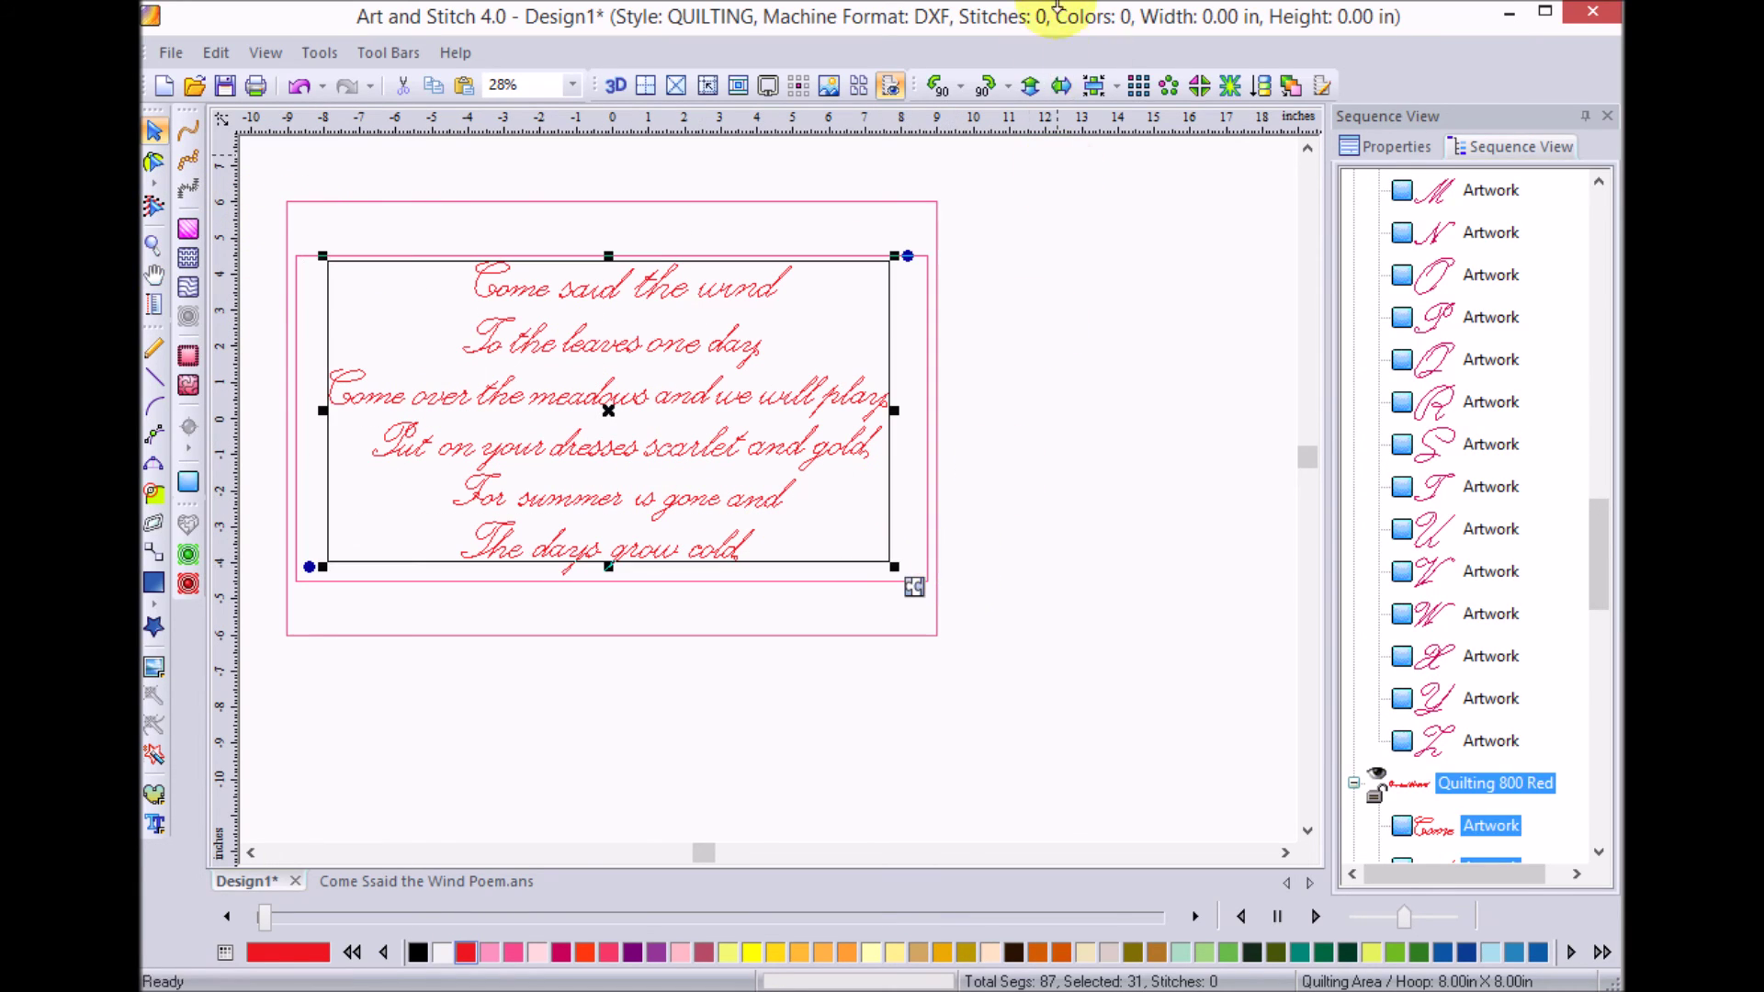
{"action": "left_click", "coordinate": [1094, 87]}
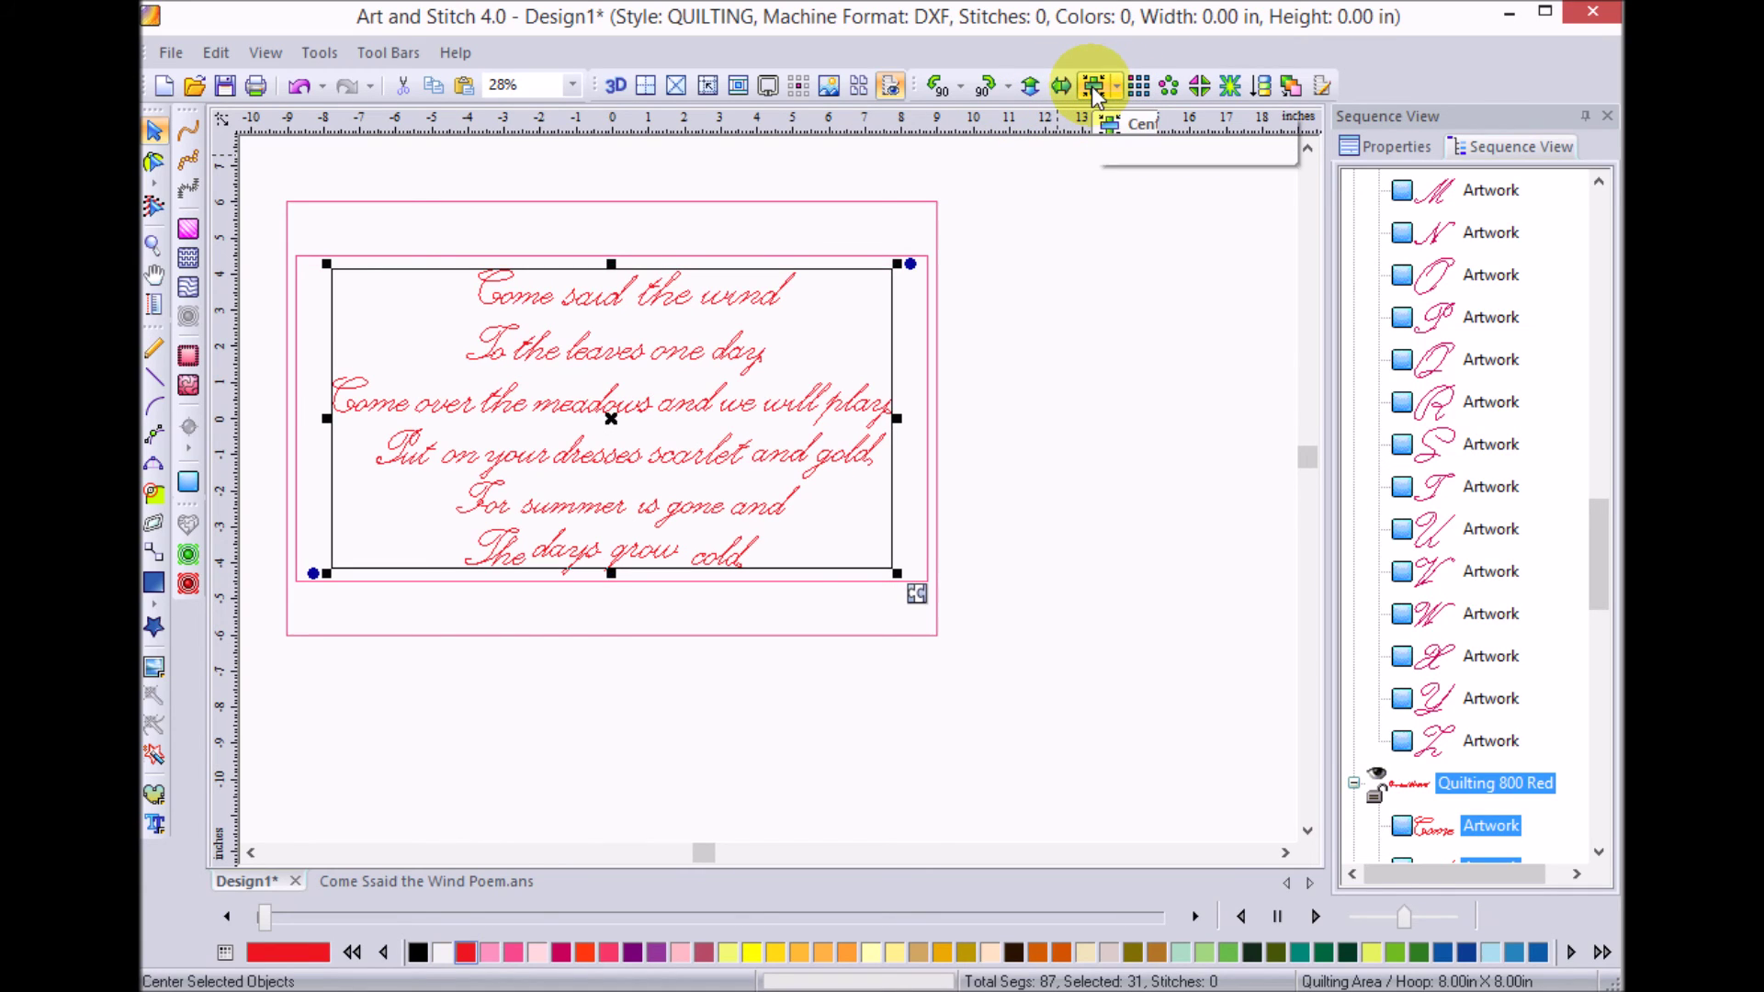
{"action": "left_click", "coordinate": [1029, 325]}
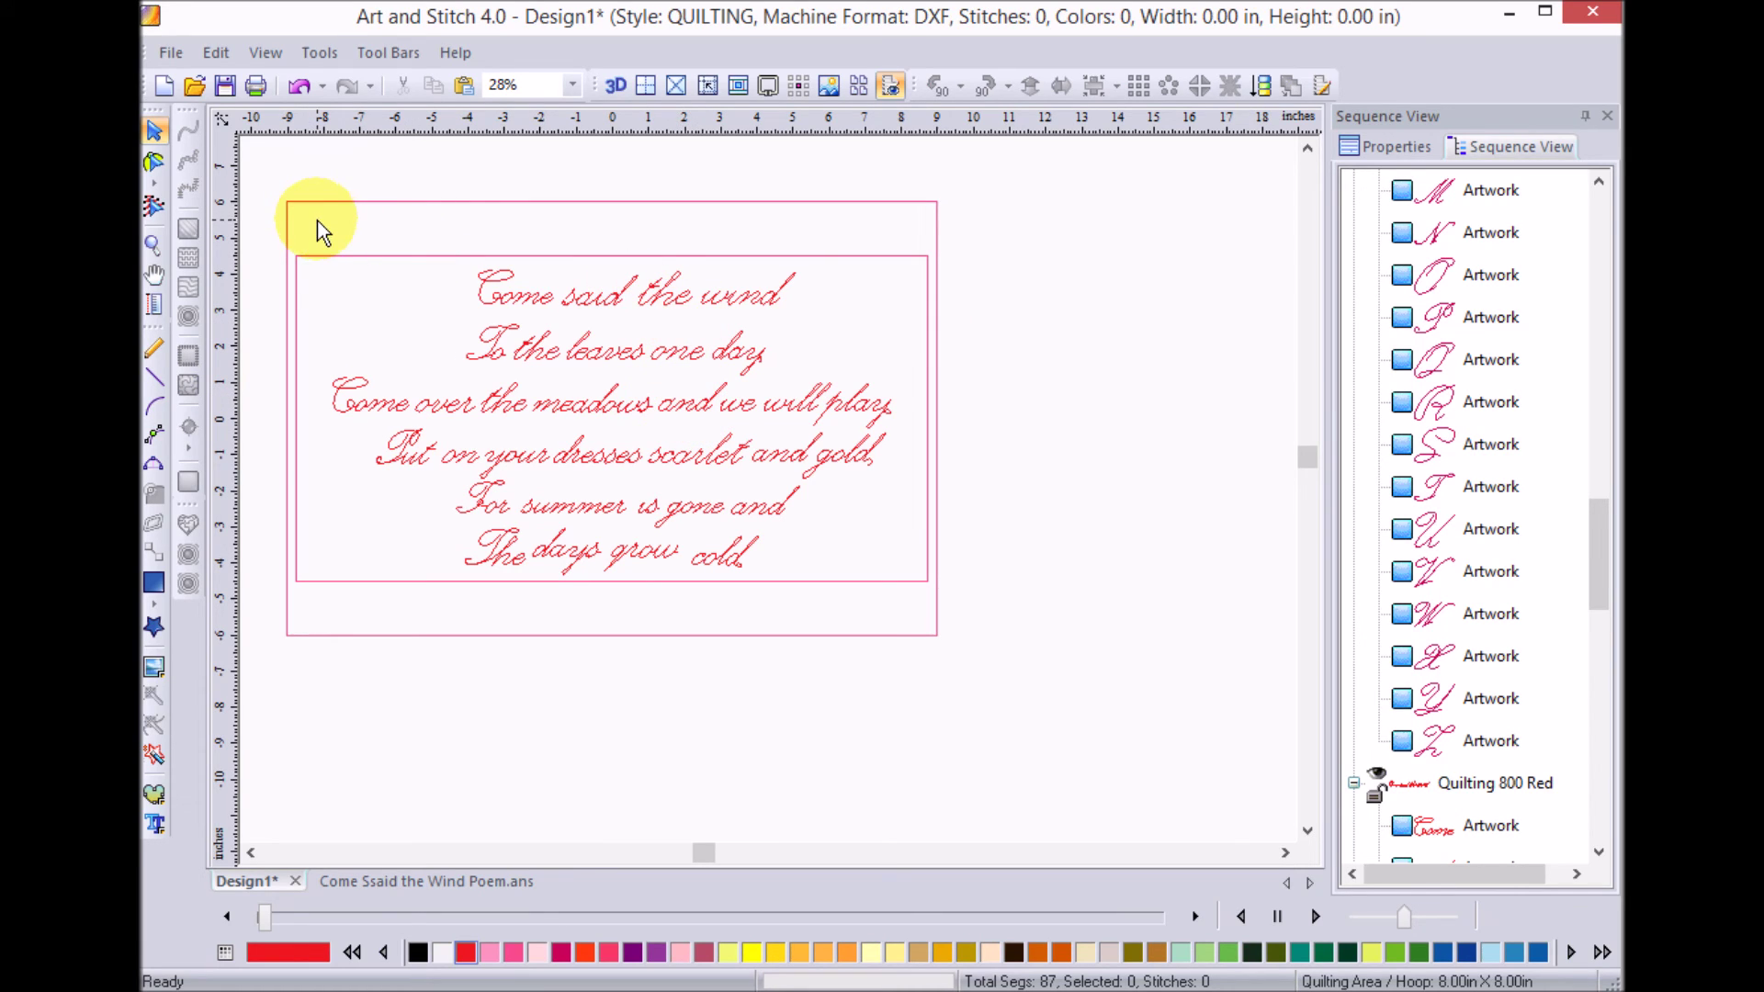
Convert all the words of the poem from artwork to run stitches
{"action": "left_click_drag", "start_coordinate": [317, 221], "coordinate": [917, 593]}
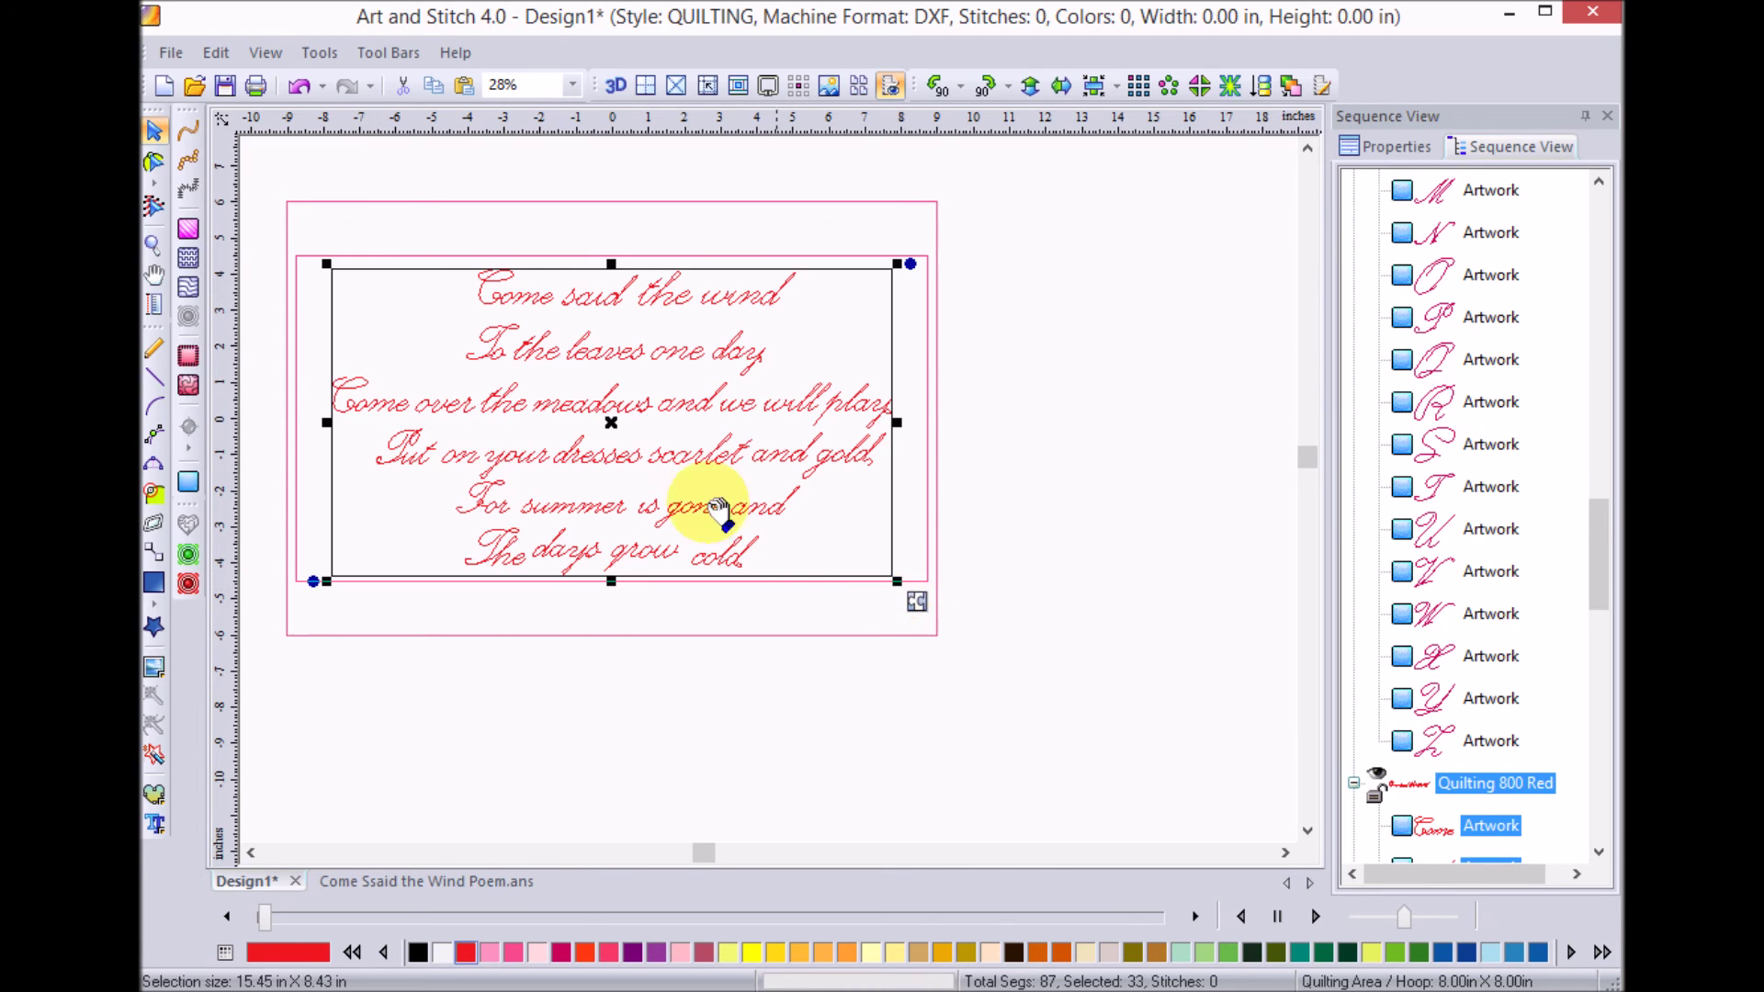
{"action": "left_click", "coordinate": [189, 136]}
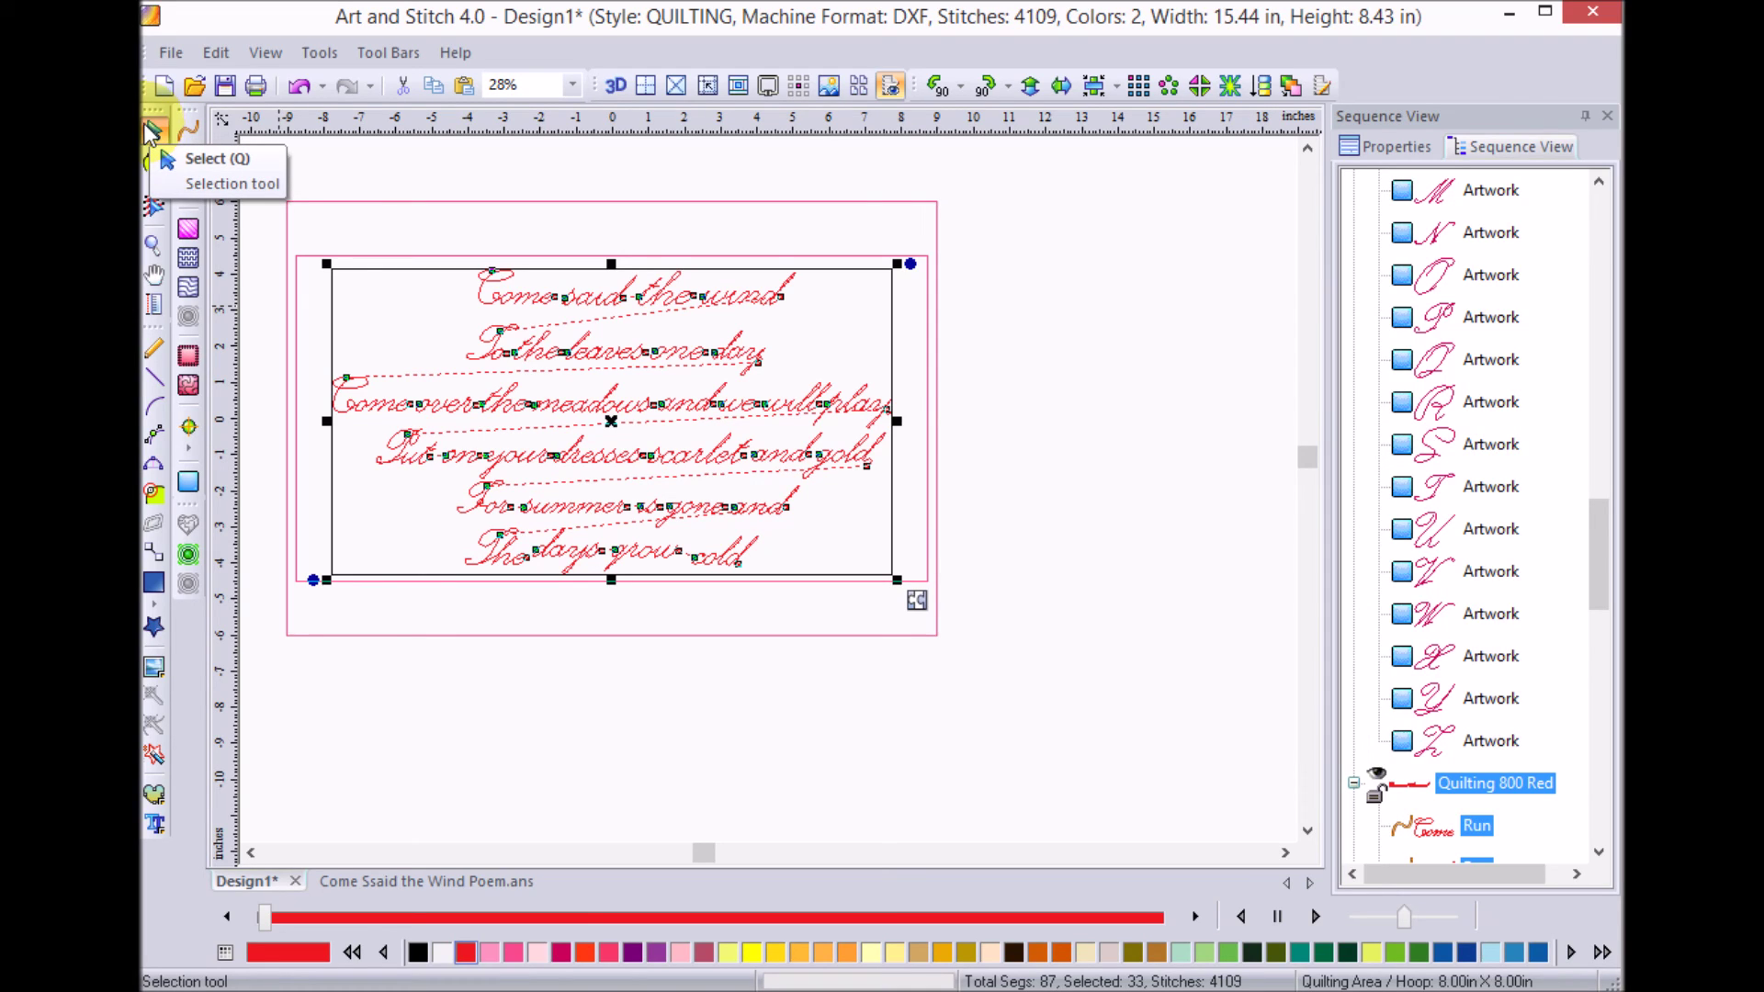
{"action": "left_click", "coordinate": [151, 133]}
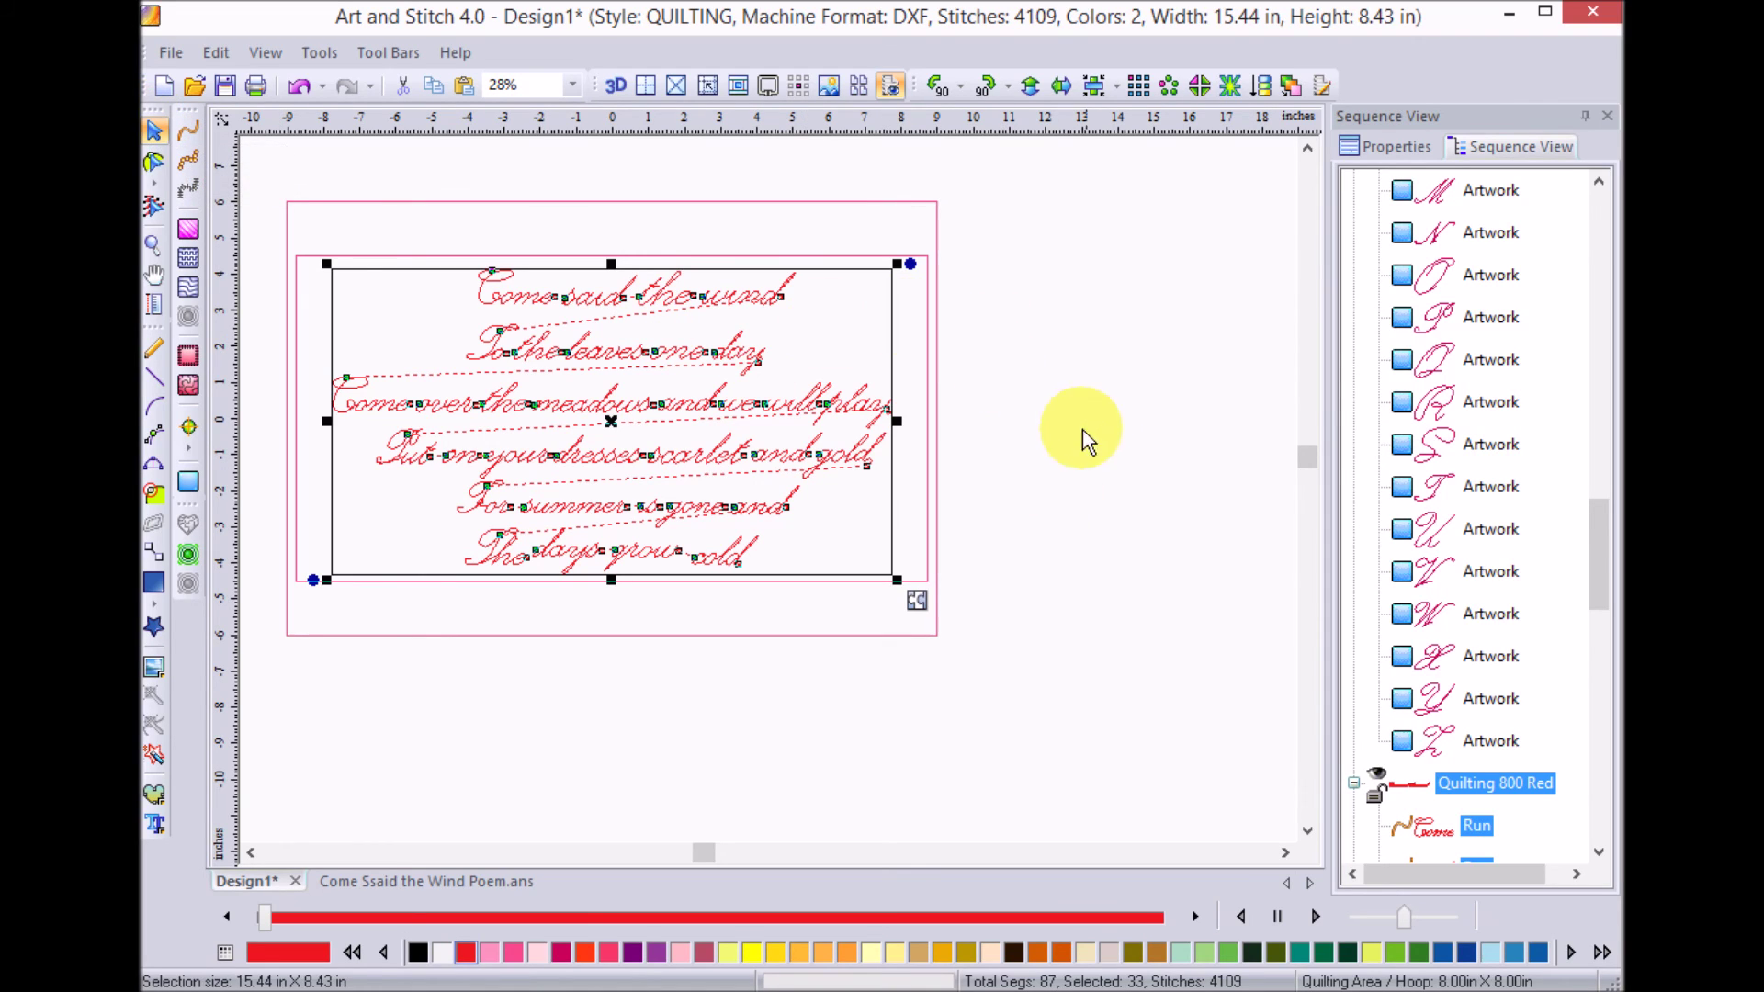
Resequence the poem's words in reading order, from Come in the first line to cold in the last
{"action": "right_click", "coordinate": [1133, 643]}
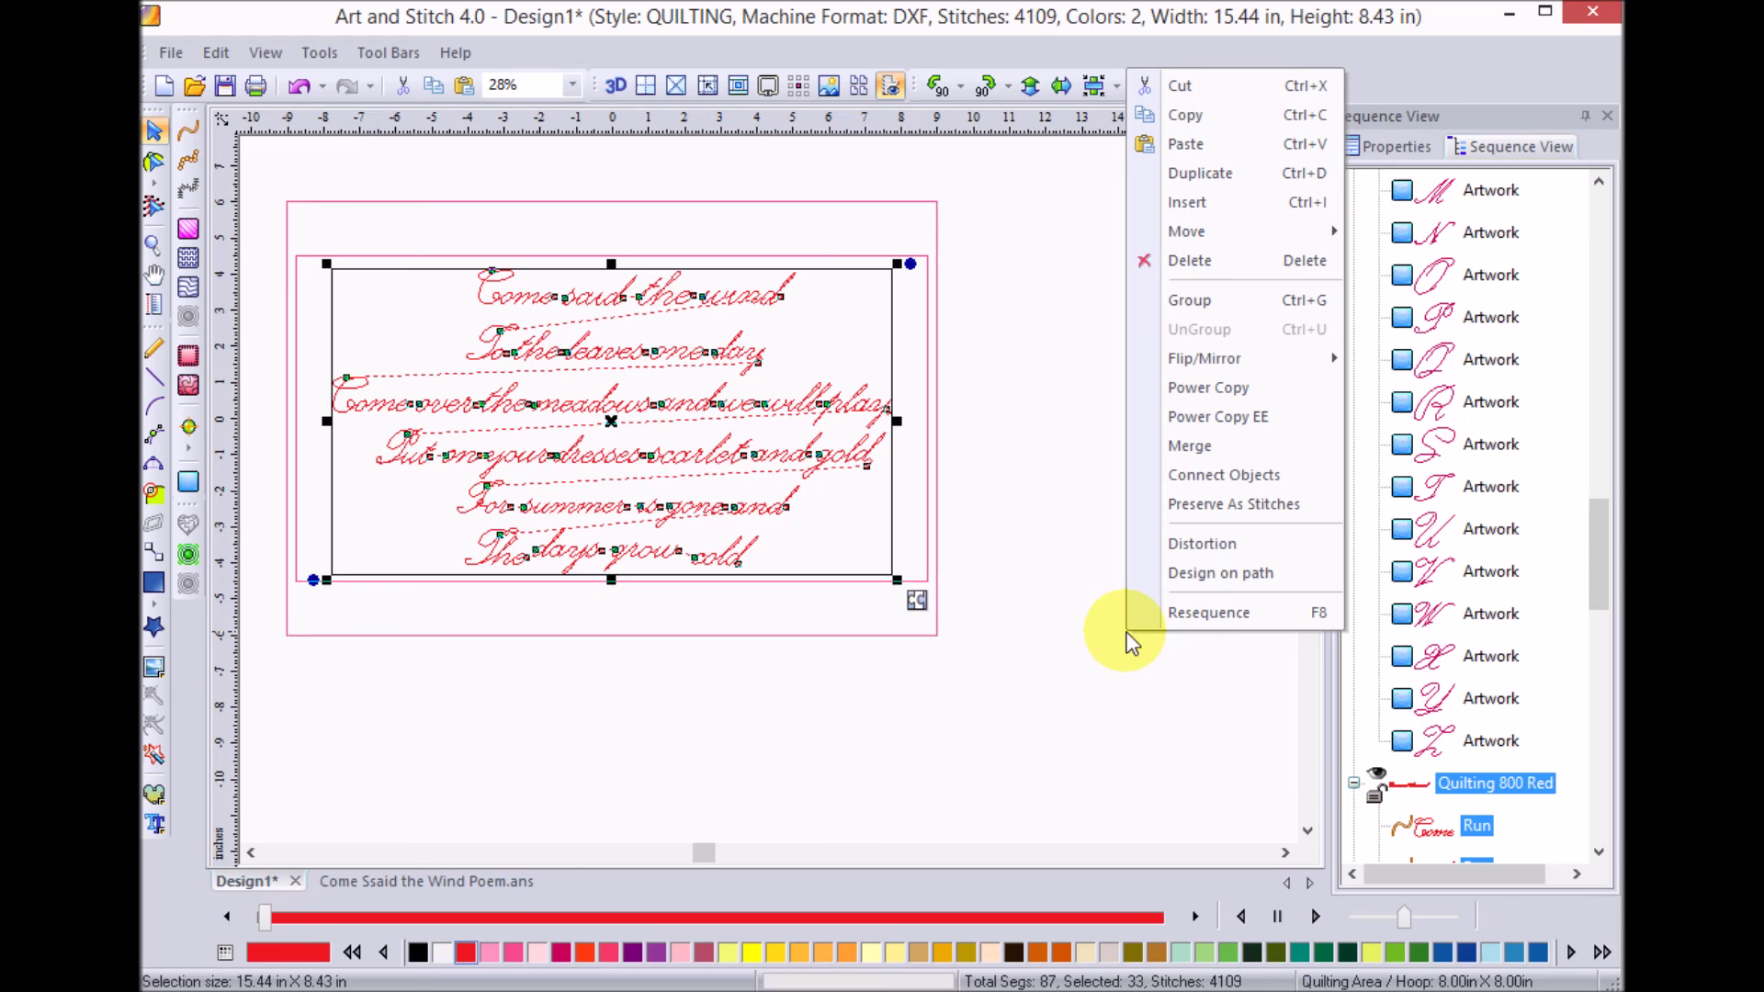
{"action": "left_click", "coordinate": [1232, 614]}
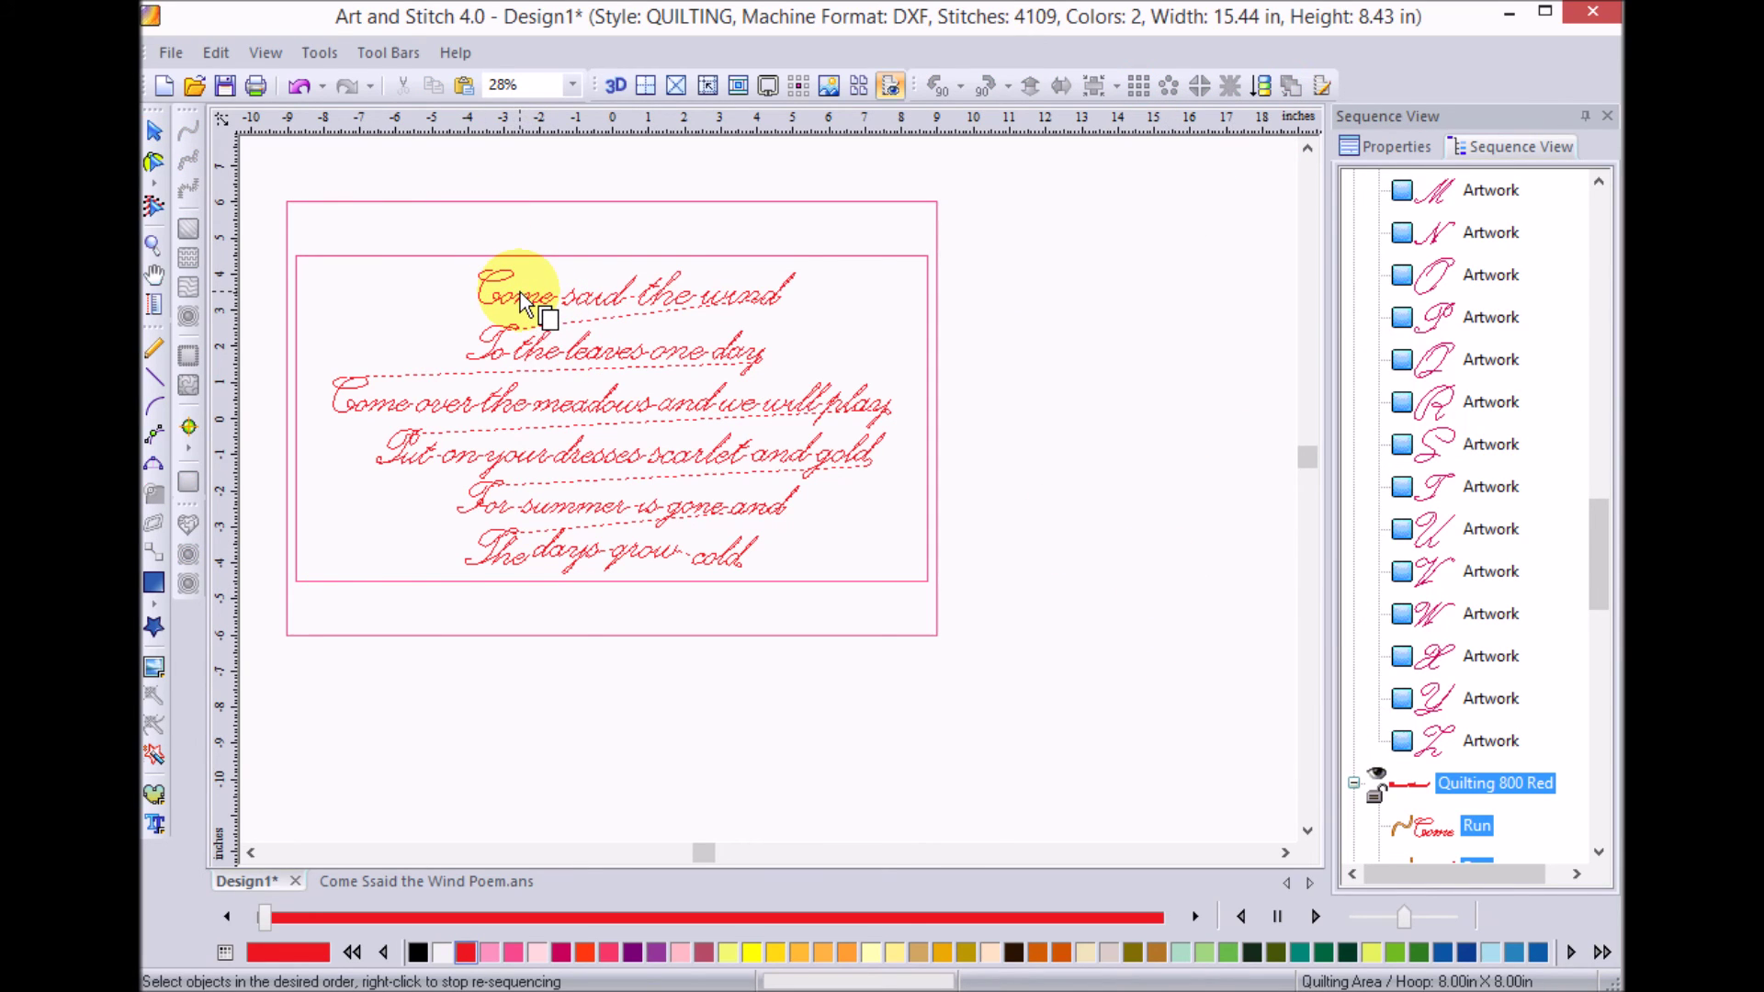
{"action": "left_click", "coordinate": [603, 294]}
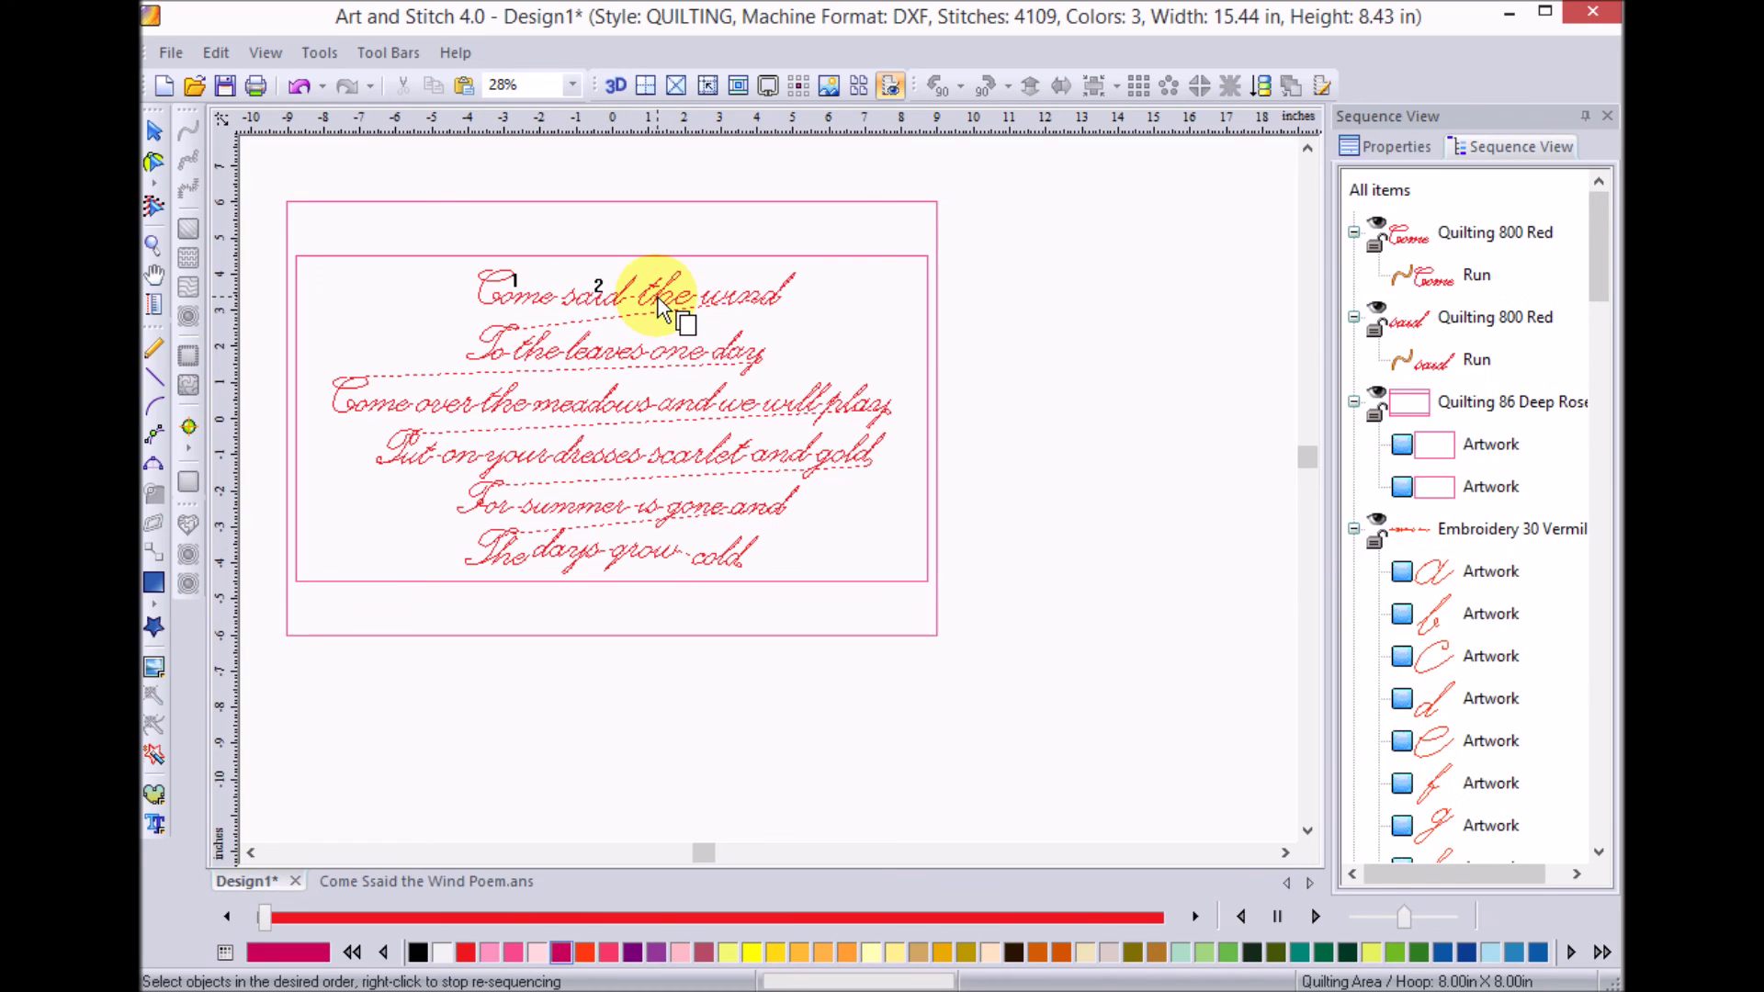
{"action": "left_click", "coordinate": [660, 306]}
{"action": "left_click", "coordinate": [746, 297]}
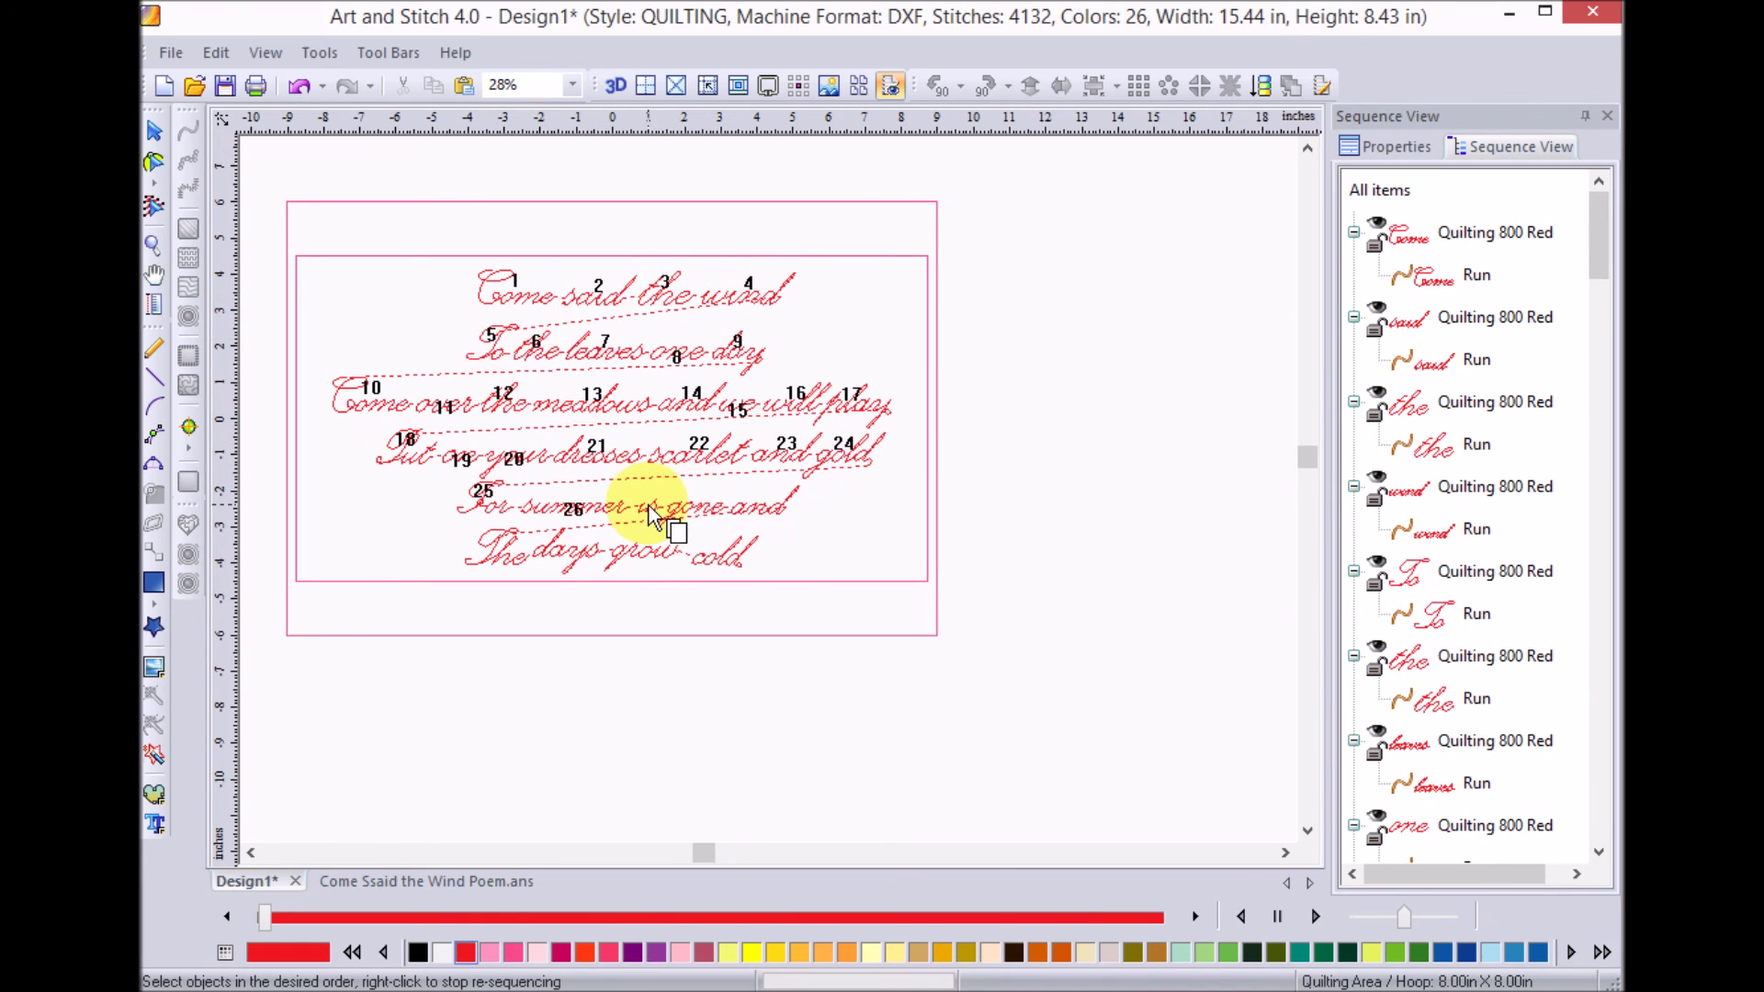
{"action": "left_click", "coordinate": [691, 511]}
{"action": "left_click", "coordinate": [691, 511]}
{"action": "left_click", "coordinate": [772, 513]}
{"action": "left_click", "coordinate": [528, 551]}
{"action": "left_click", "coordinate": [588, 558]}
{"action": "left_click", "coordinate": [648, 553]}
{"action": "left_click", "coordinate": [731, 556]}
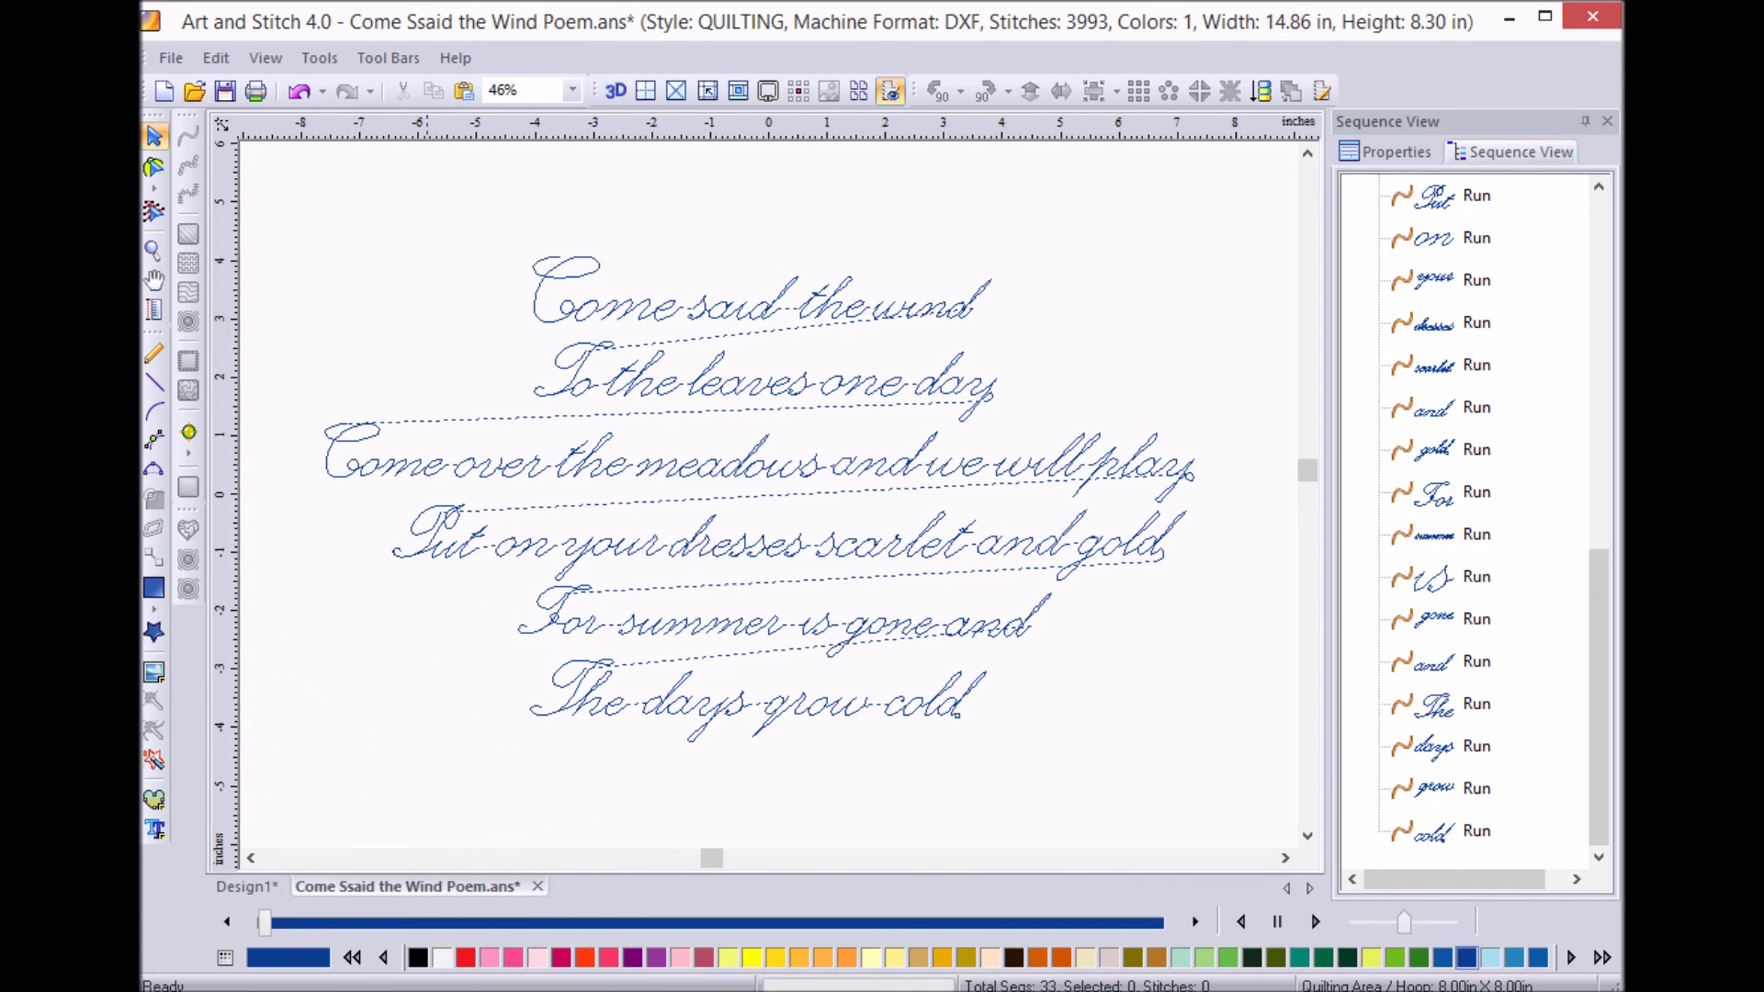
Simulate sewing the Come Ssaid the Wind Poem.ans design at a faster playback speed
{"action": "left_click", "coordinate": [1315, 922]}
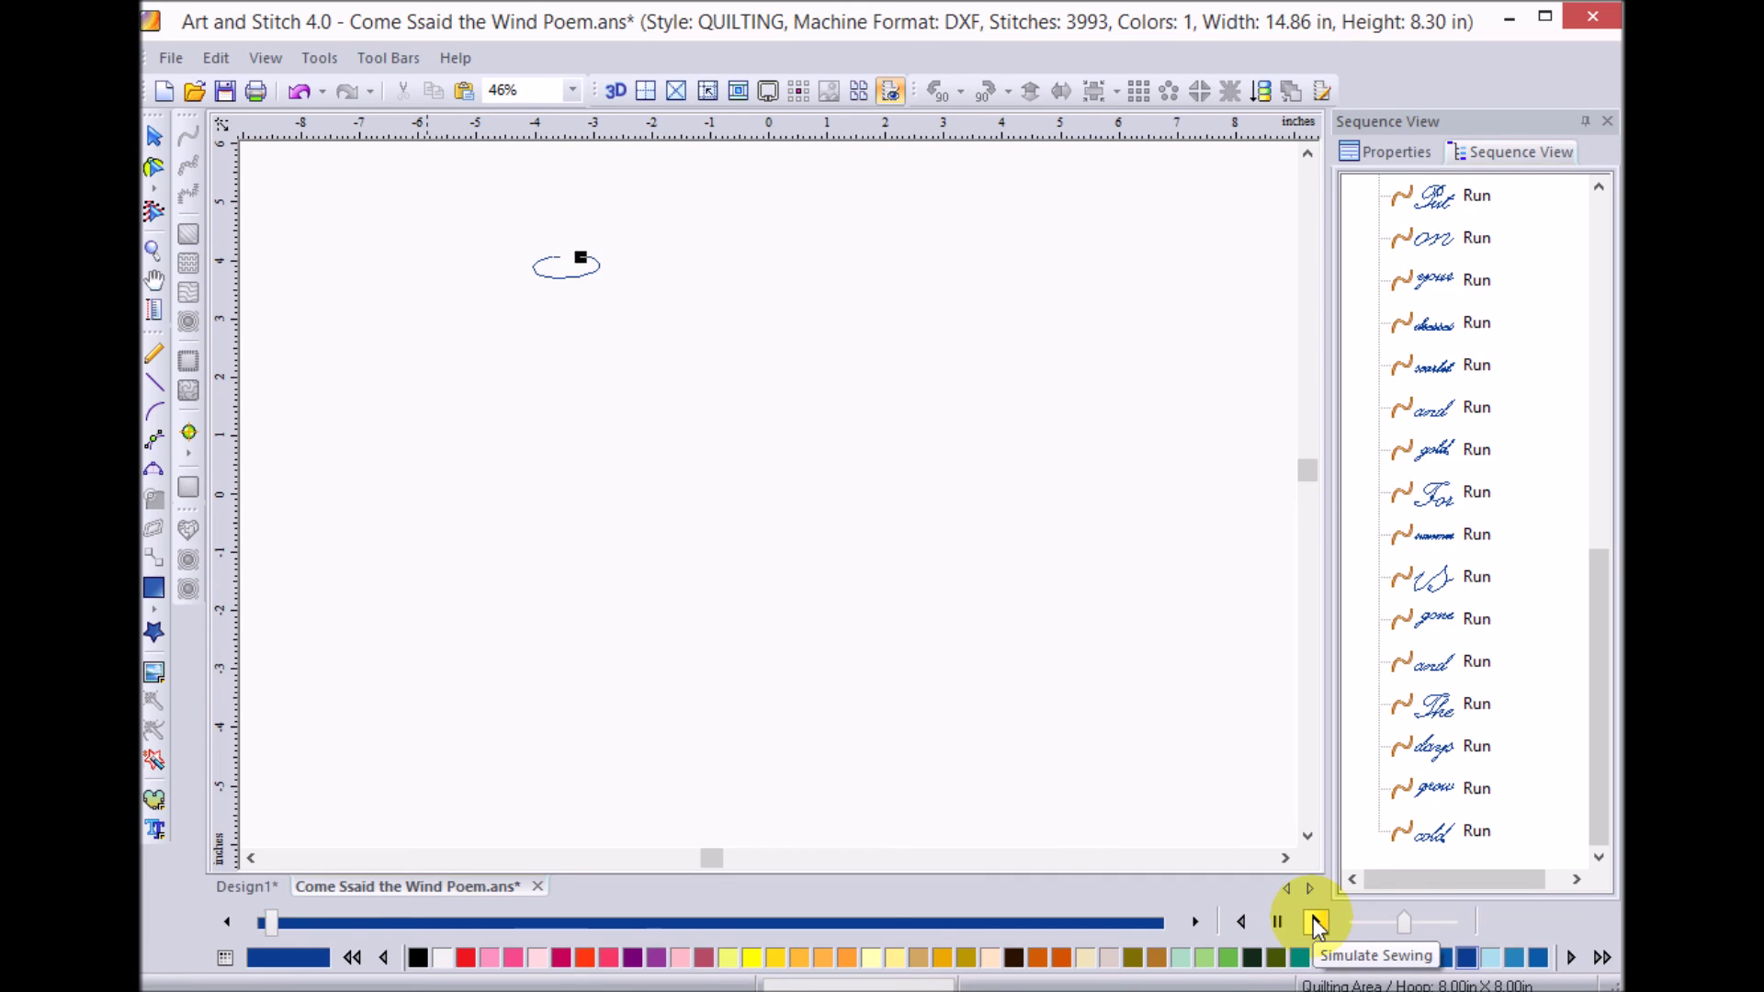
{"action": "left_click_drag", "start_coordinate": [1403, 924], "coordinate": [1470, 921]}
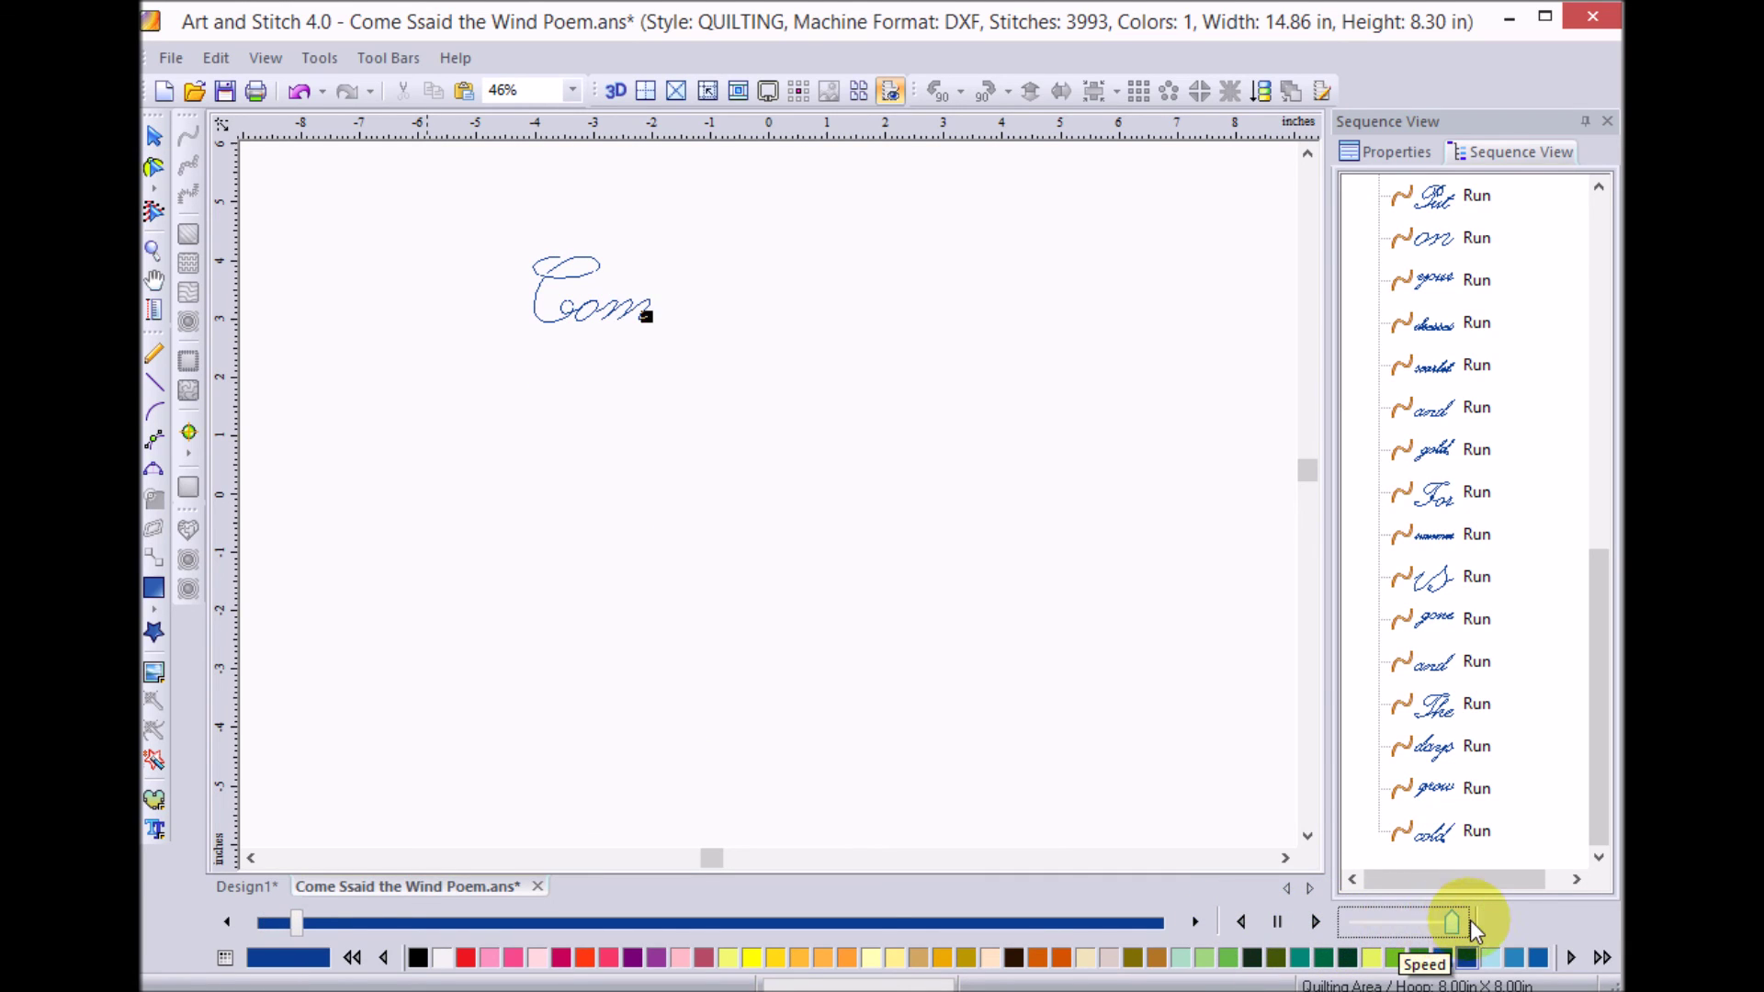